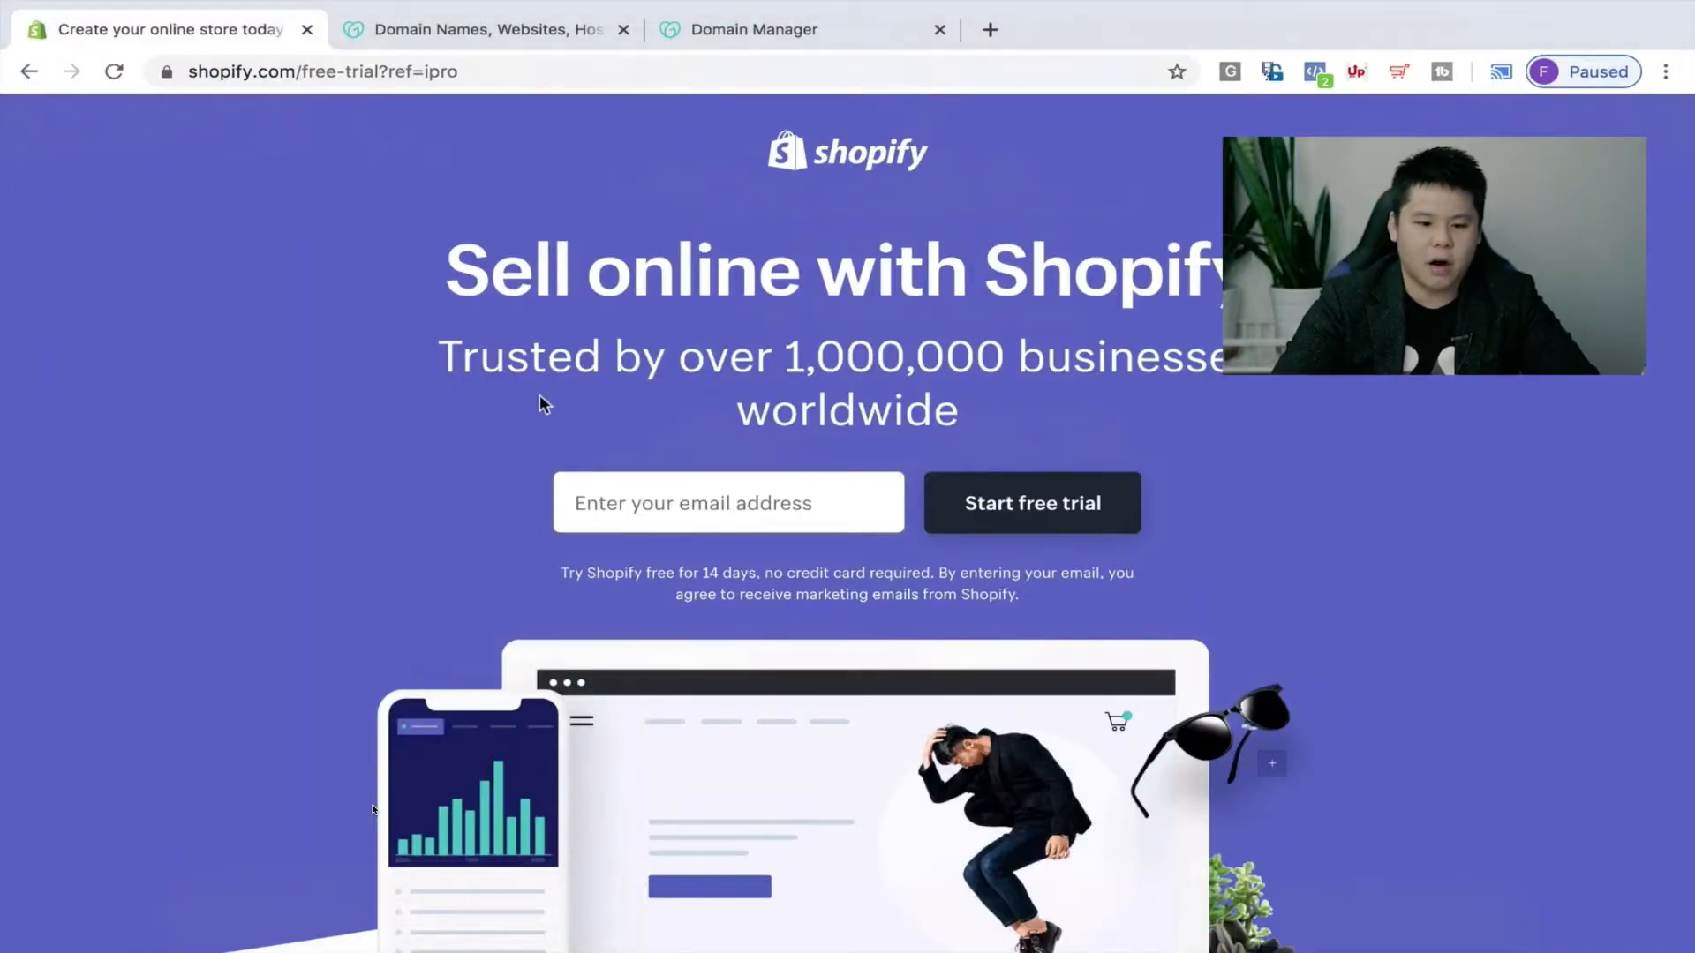
Search GoDaddy for makeupessentials and add the makeupessentials .co alternative at C$2.99 to the cart.
click(574, 37)
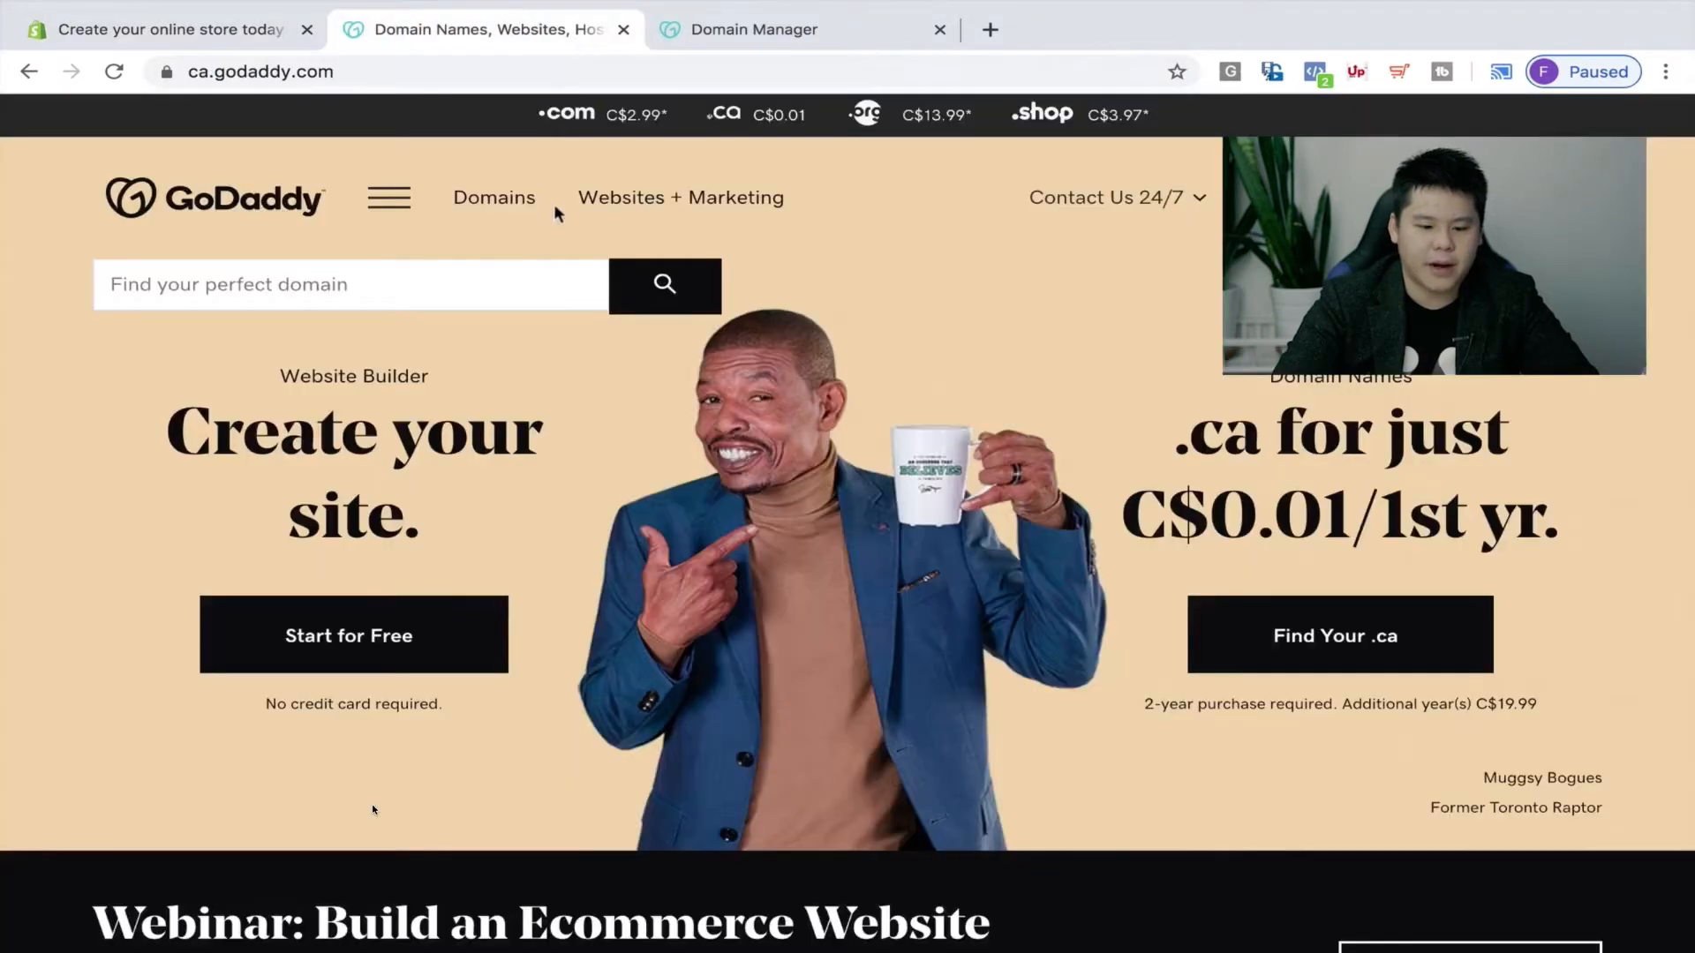
click(363, 303)
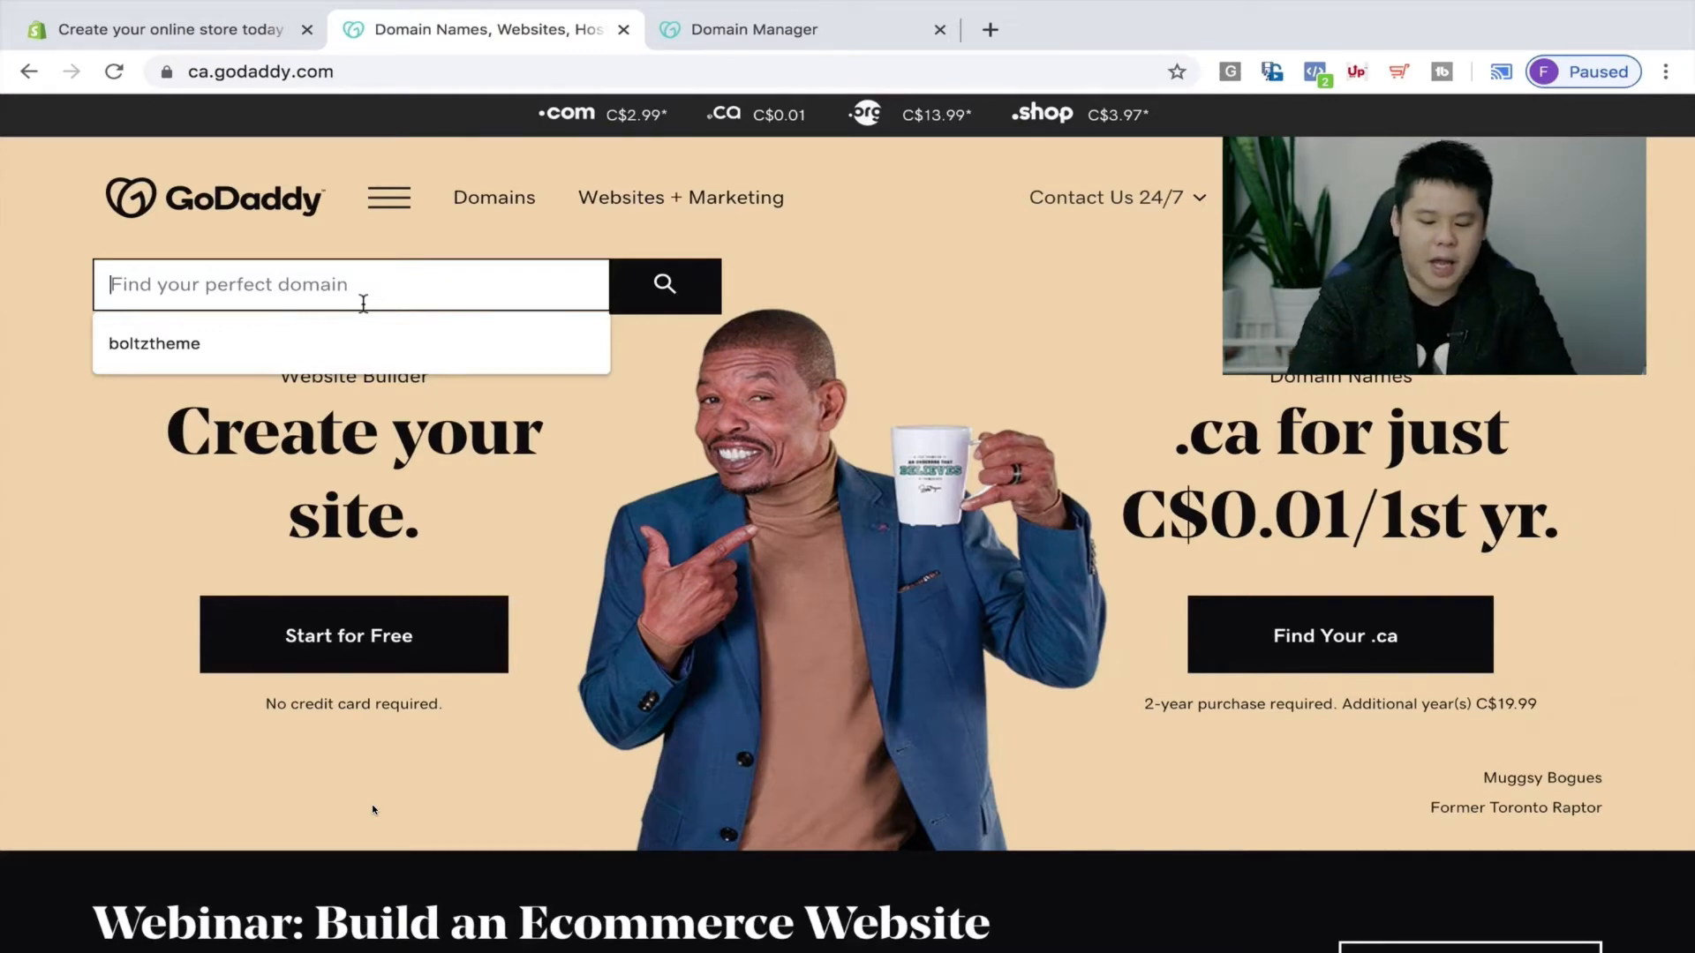
text(makeu)
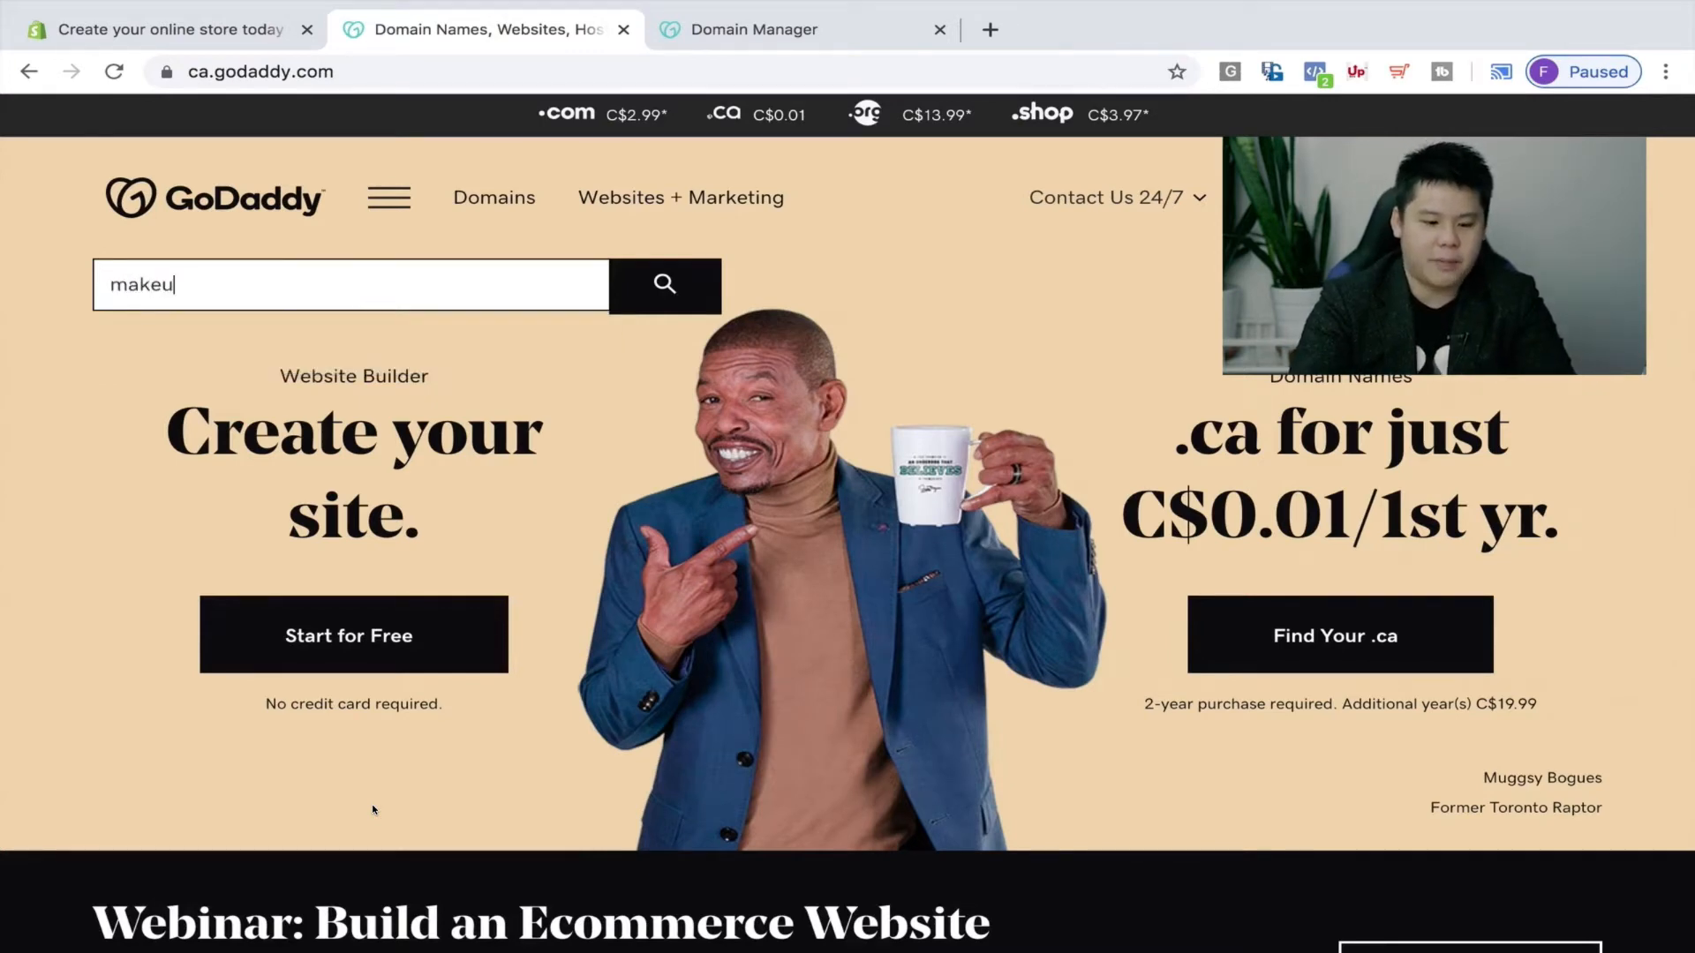
text(pessentias)
text(s)
key(Return)
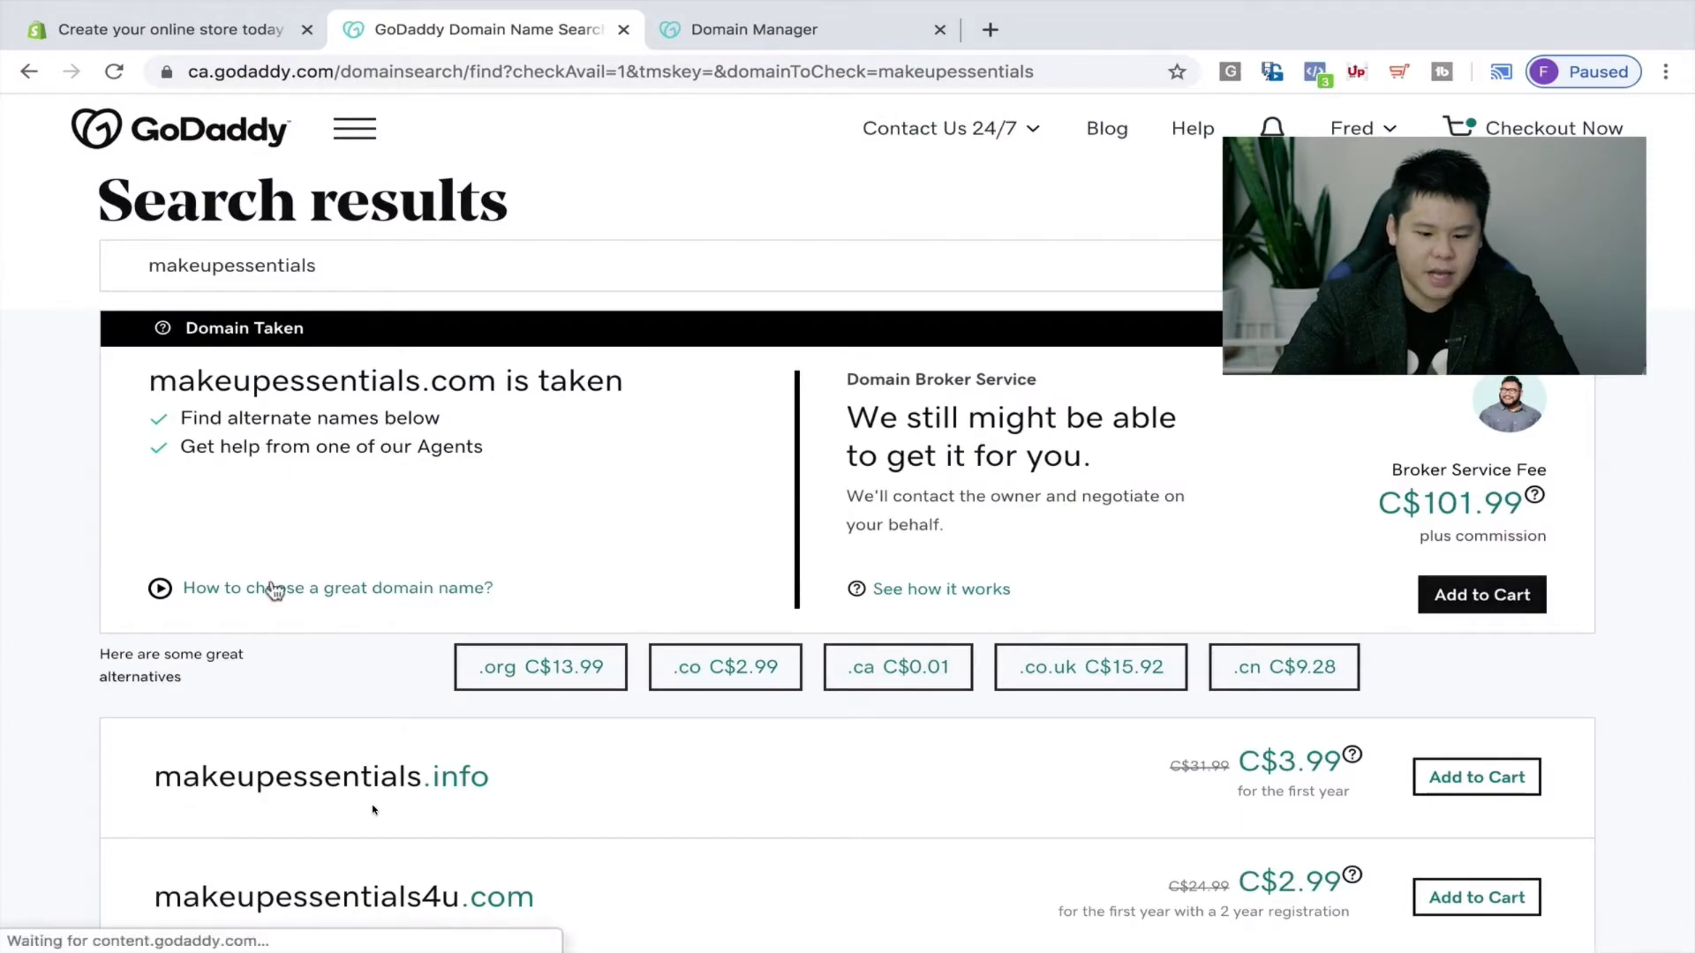
scroll(273, 589, down, 2)
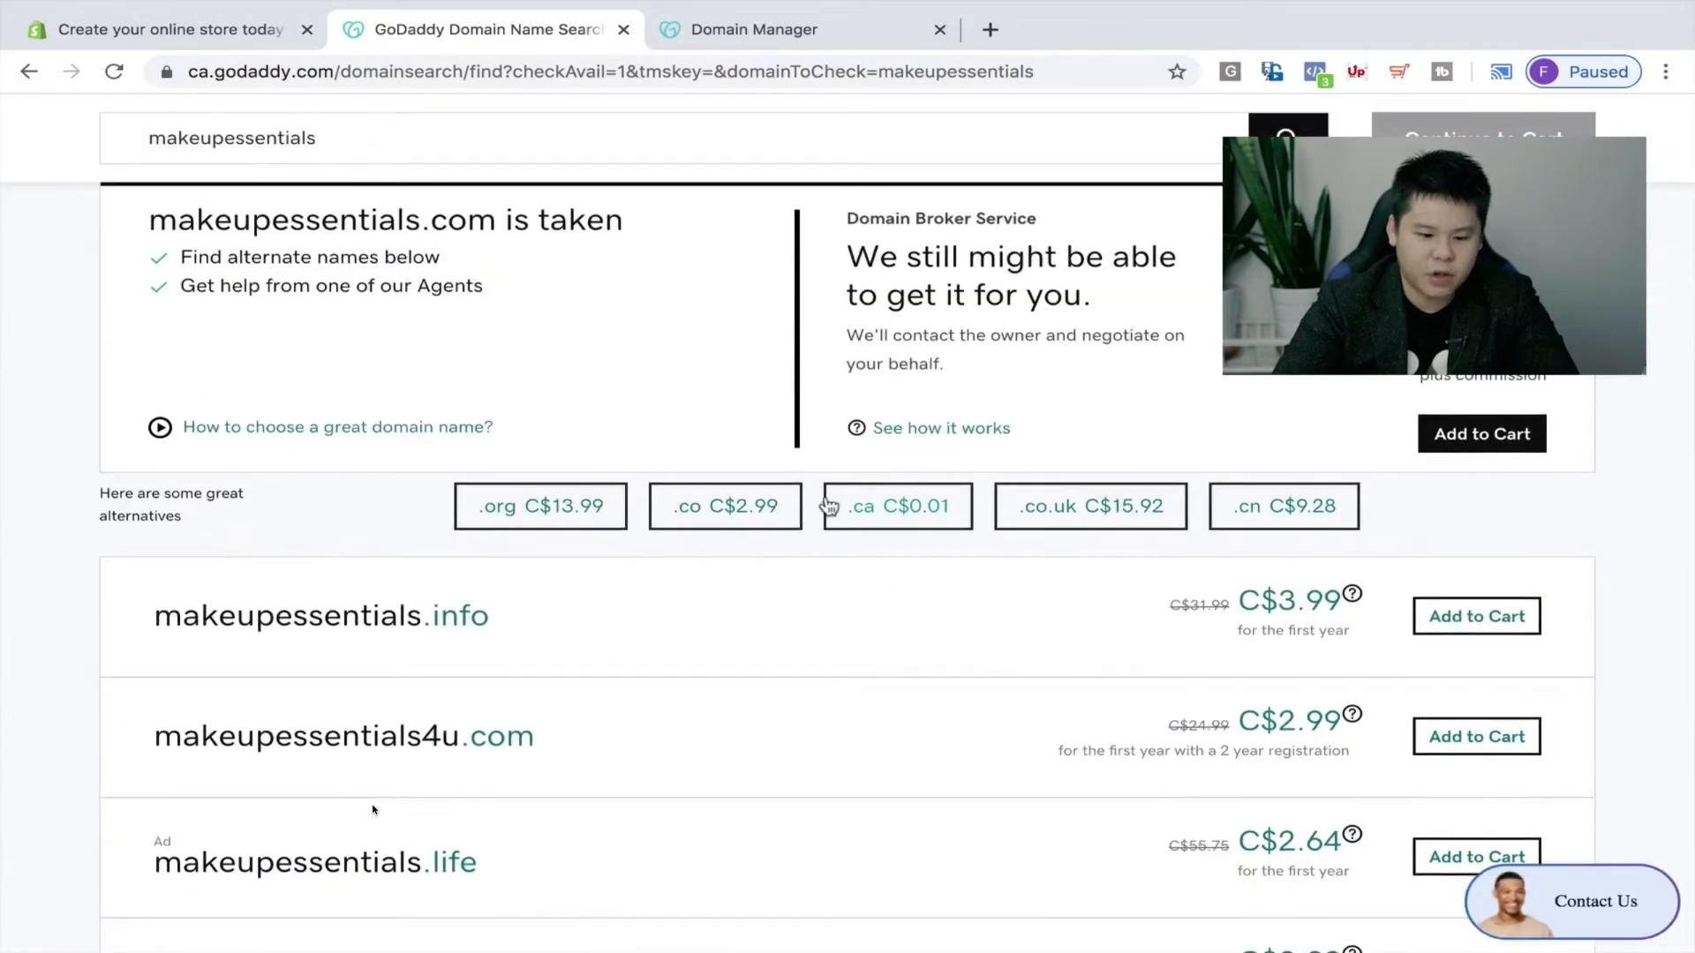
click(793, 512)
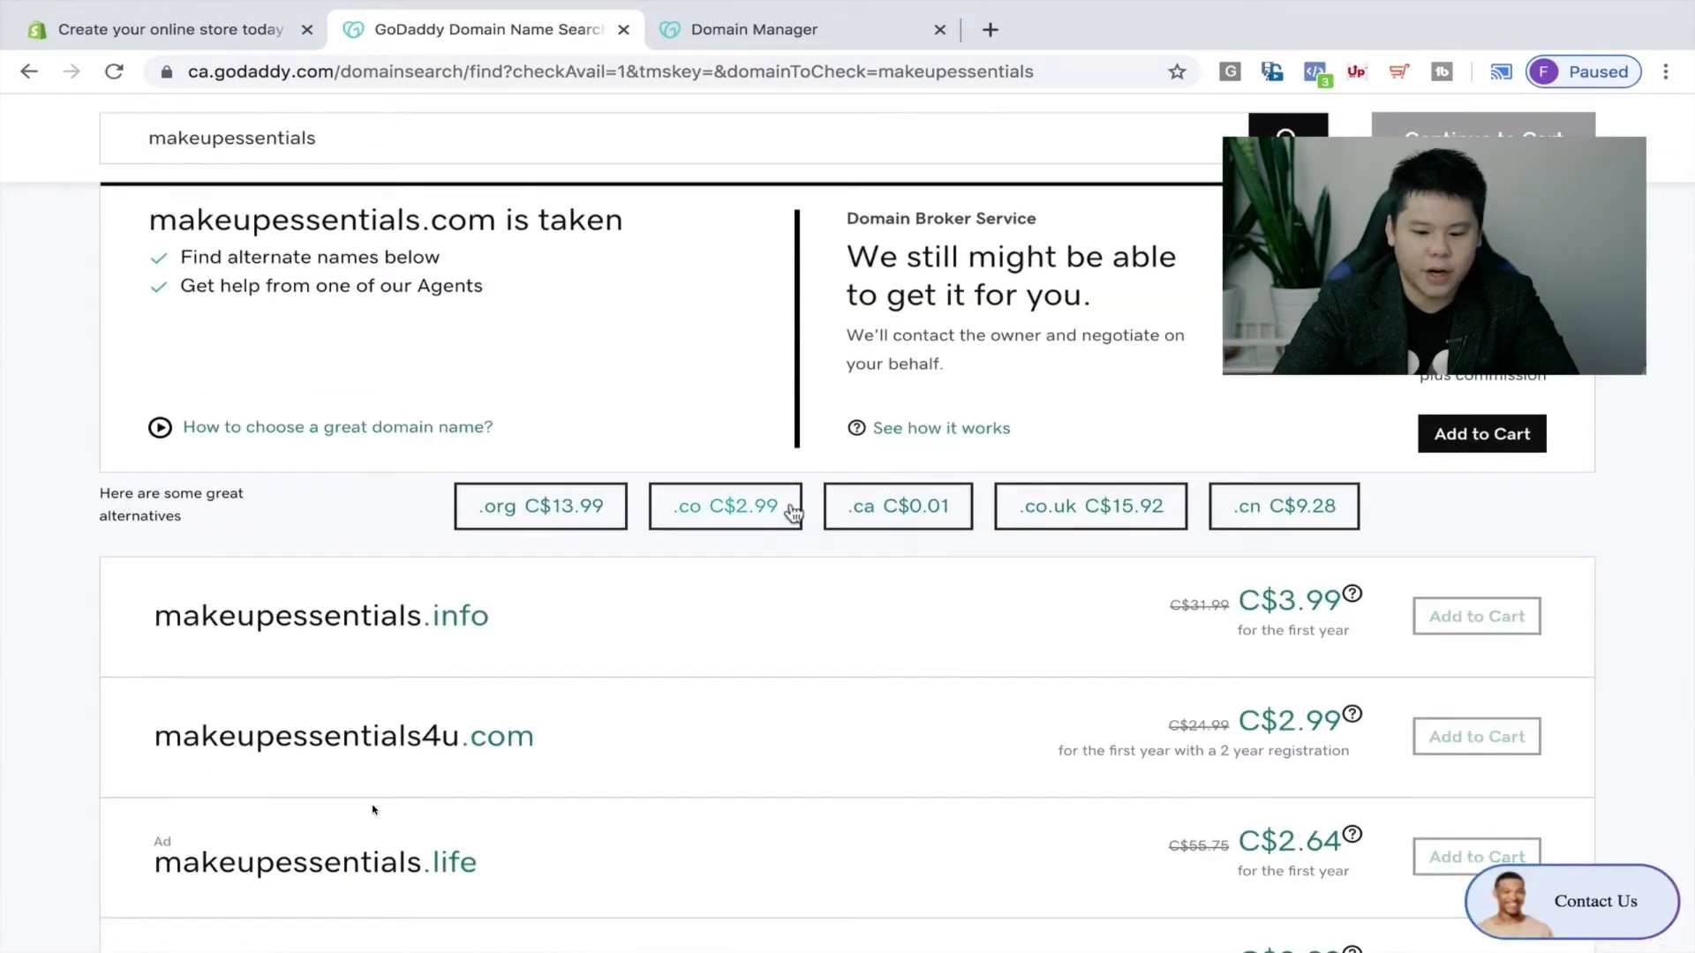
scroll(133, 528, up, 2)
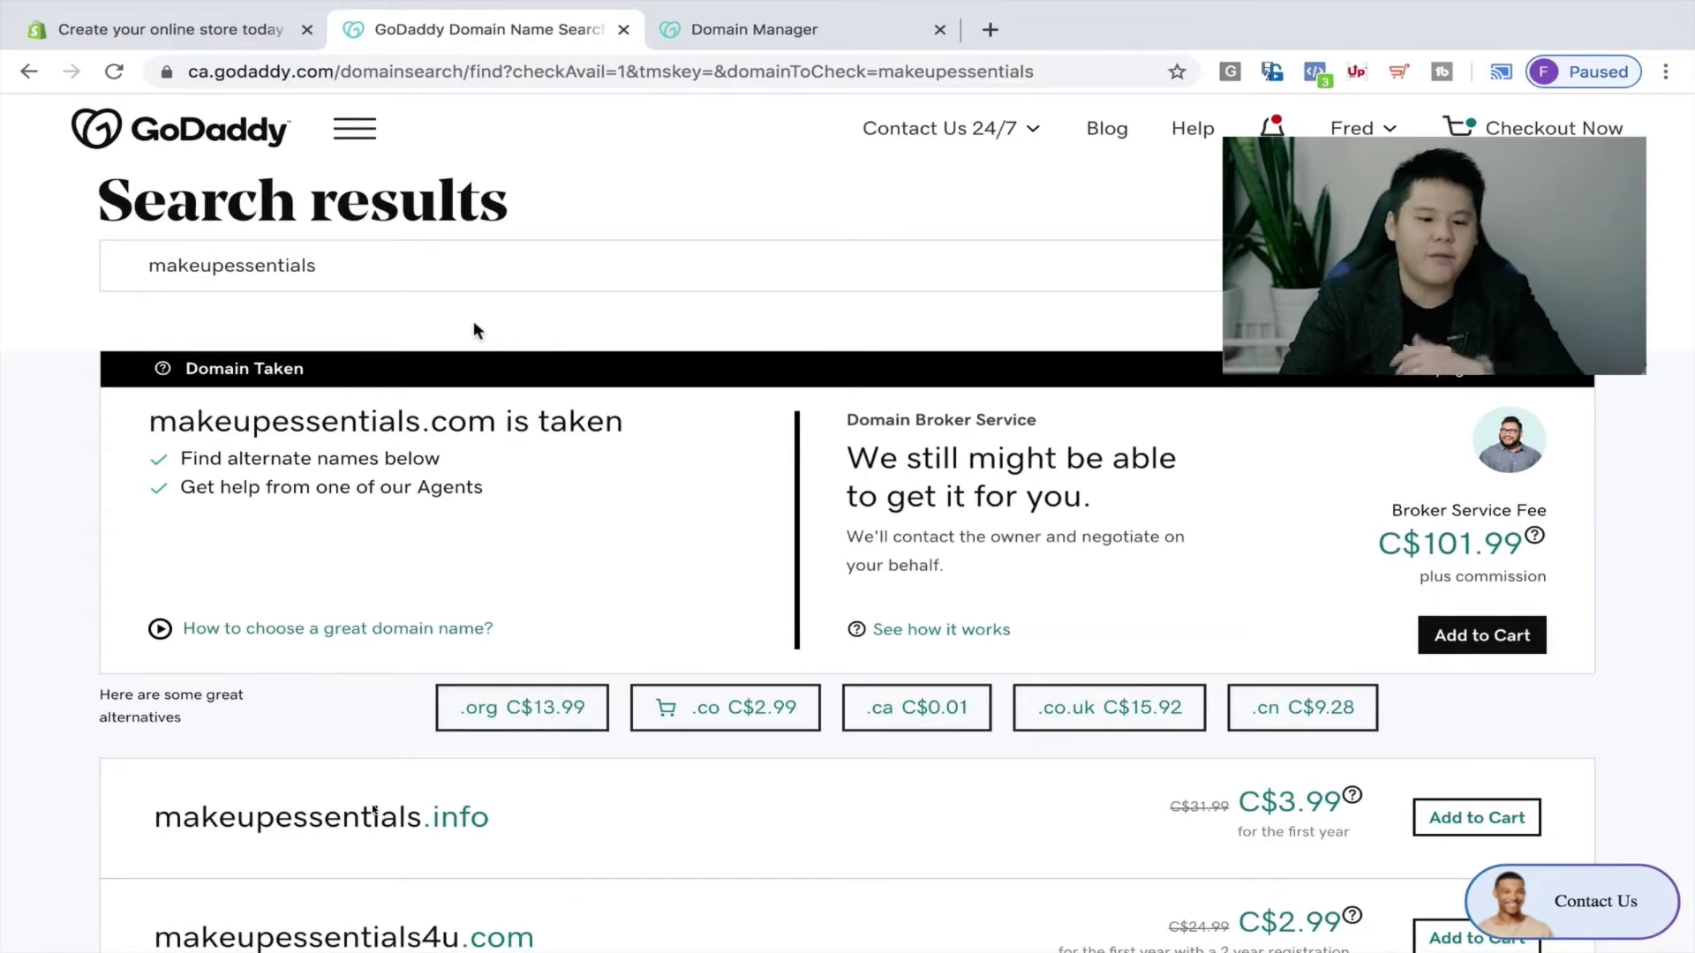
Search catshop and review the results: catshop.com taken, alternatives like catmarket.ca and catshop.xyz.
click(437, 278)
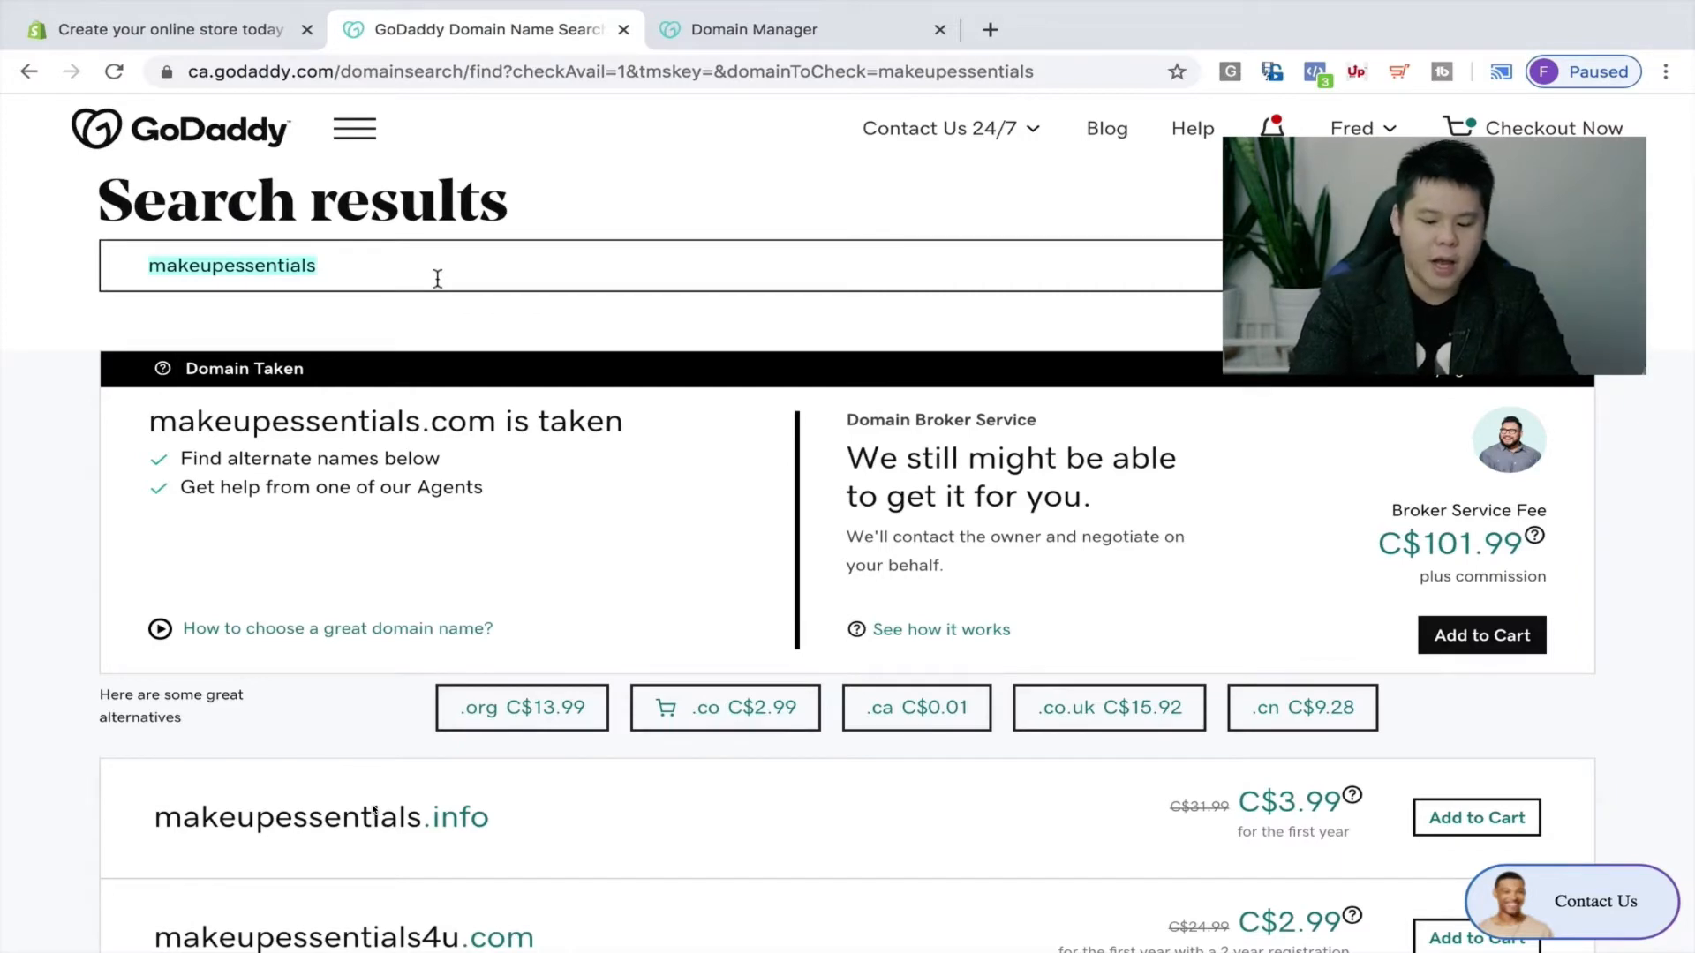
text(catshop)
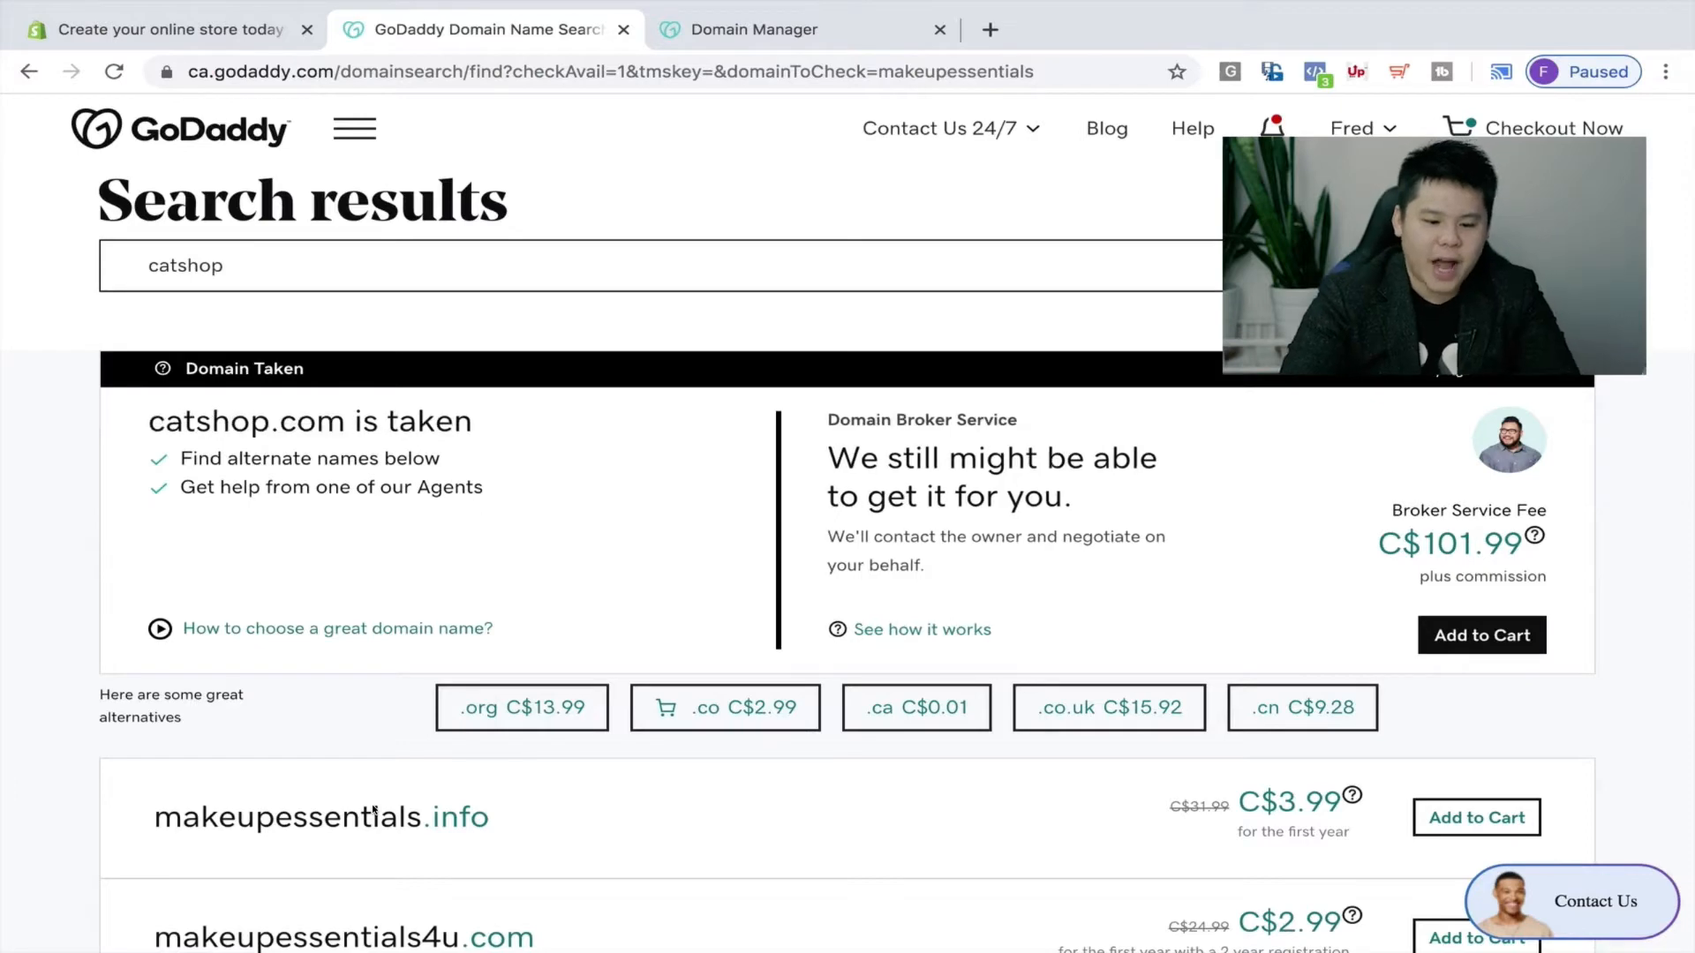
scroll(372, 809, down, 1)
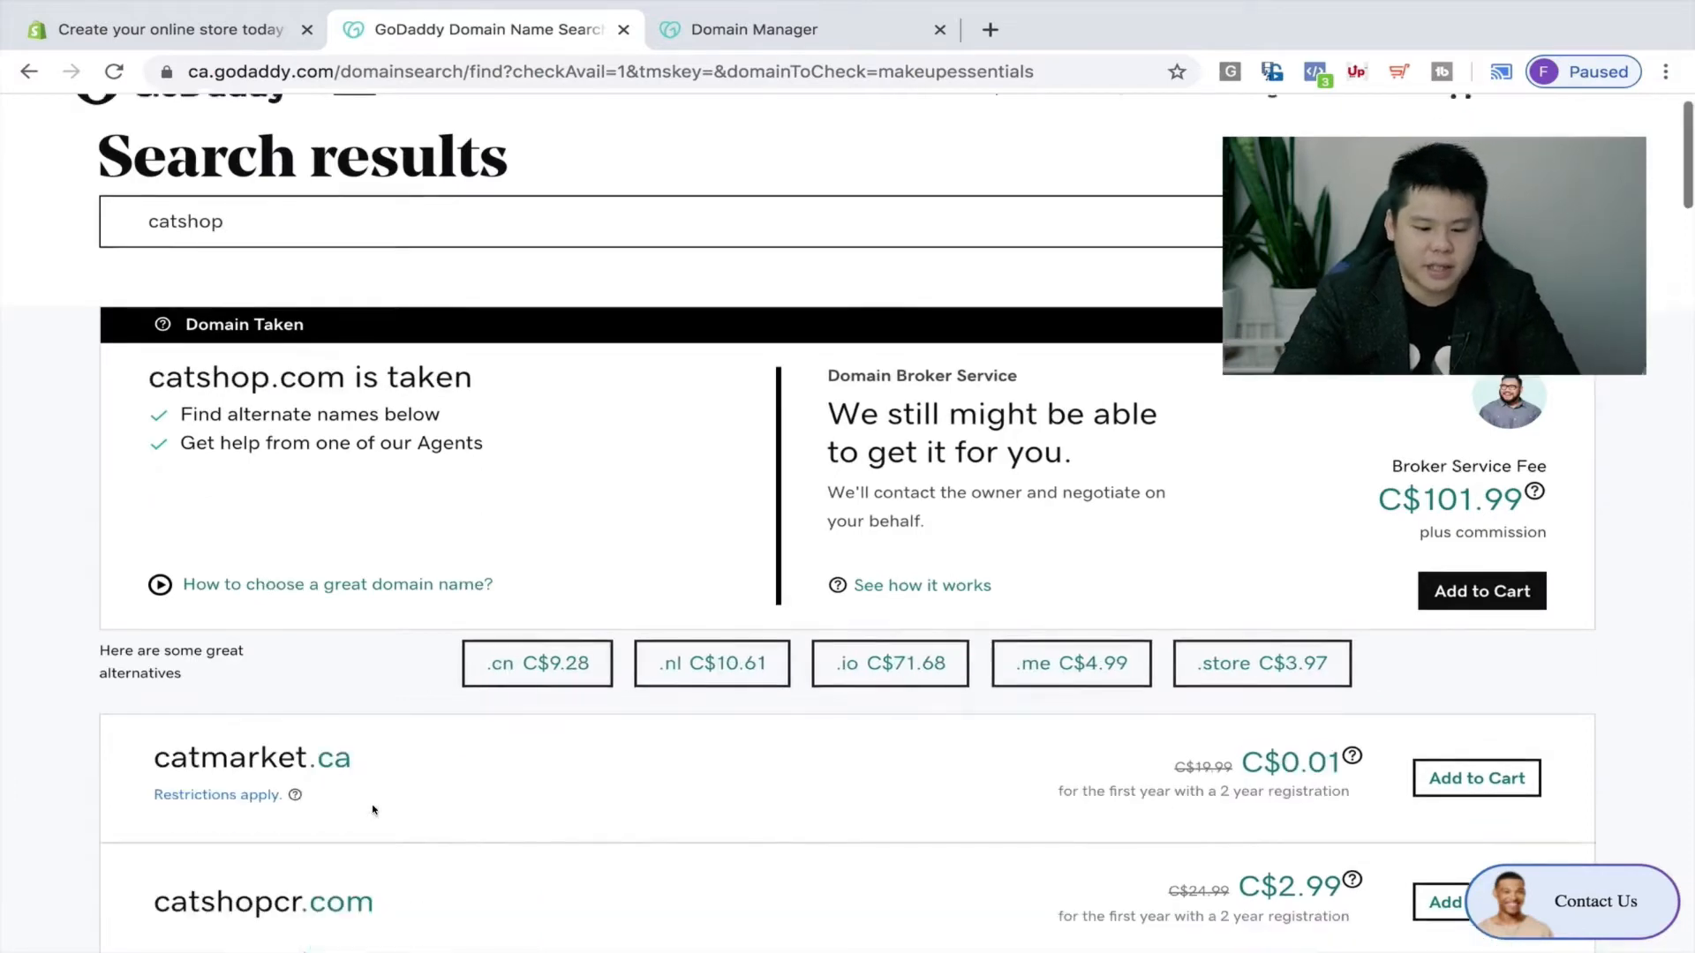
scroll(373, 809, down, 5)
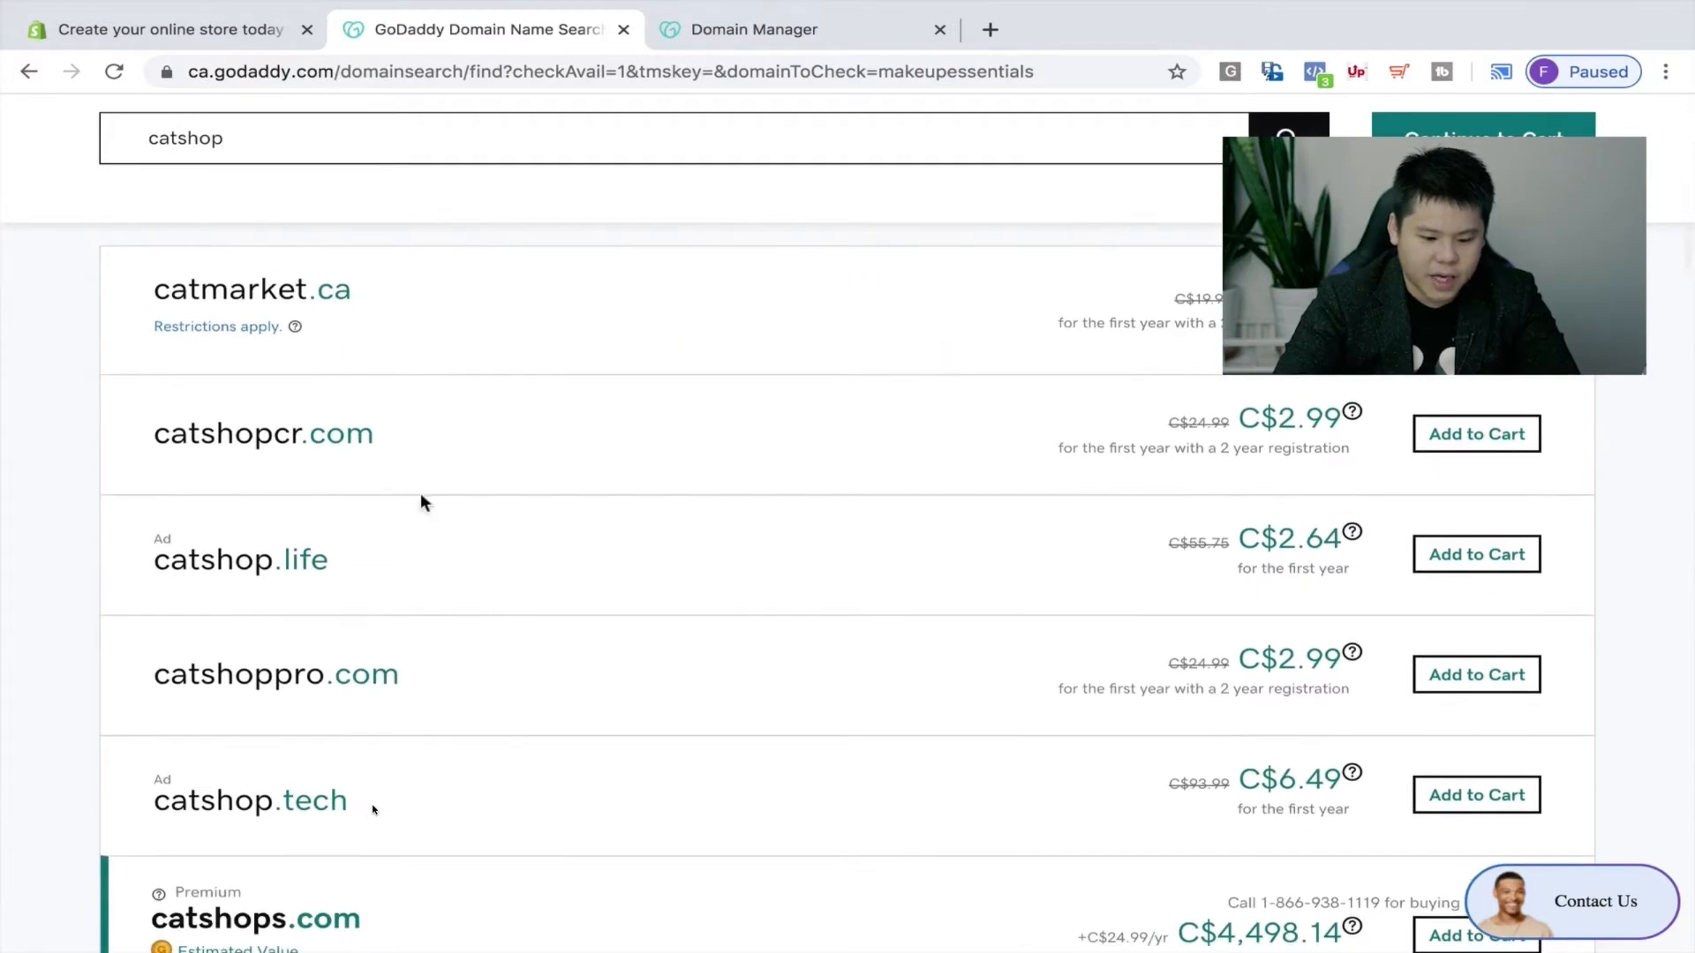
scroll(548, 724, down, 2)
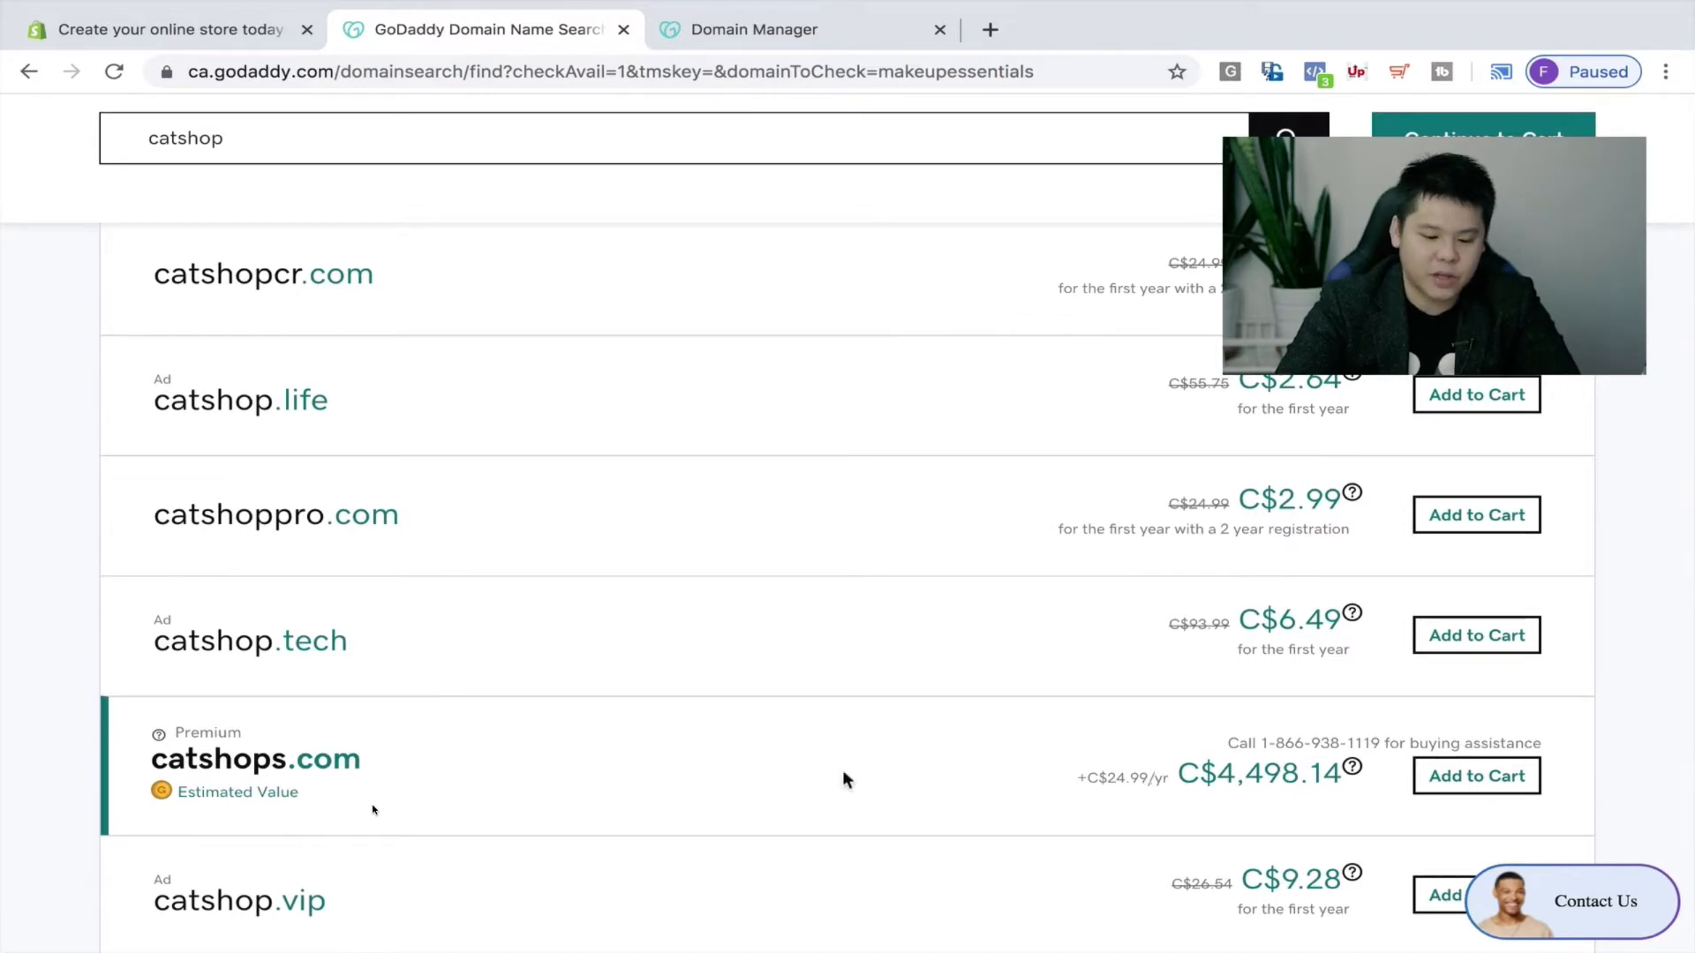
scroll(842, 772, down, 4)
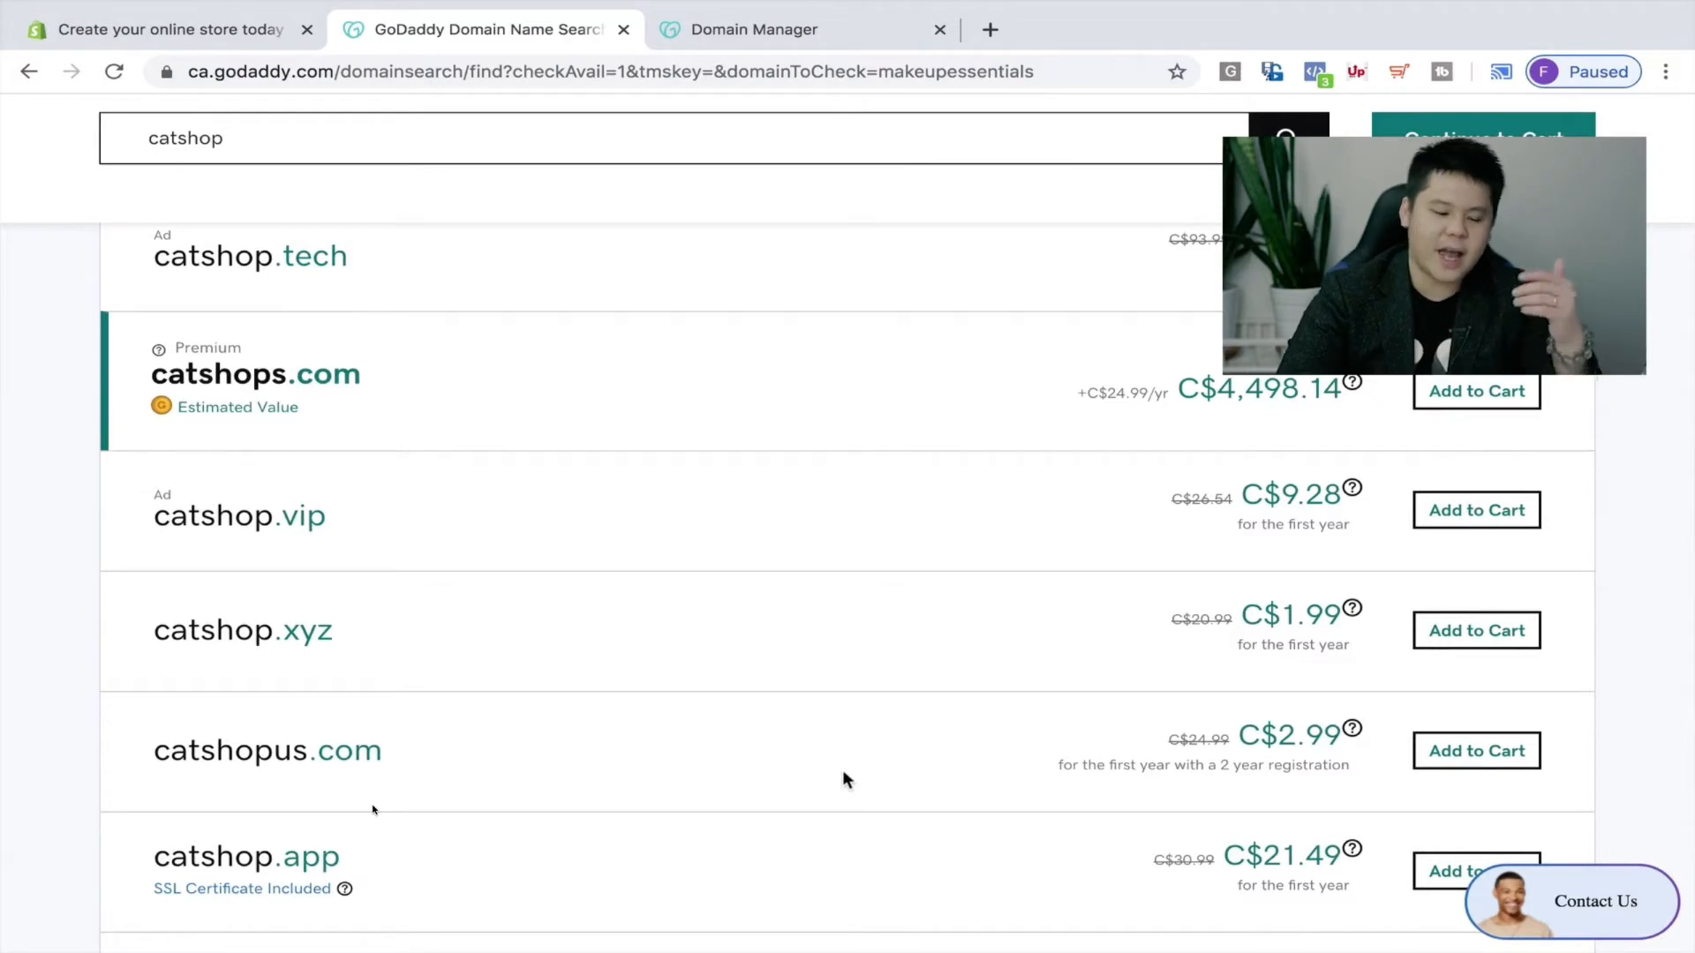
scroll(845, 777, up, 7)
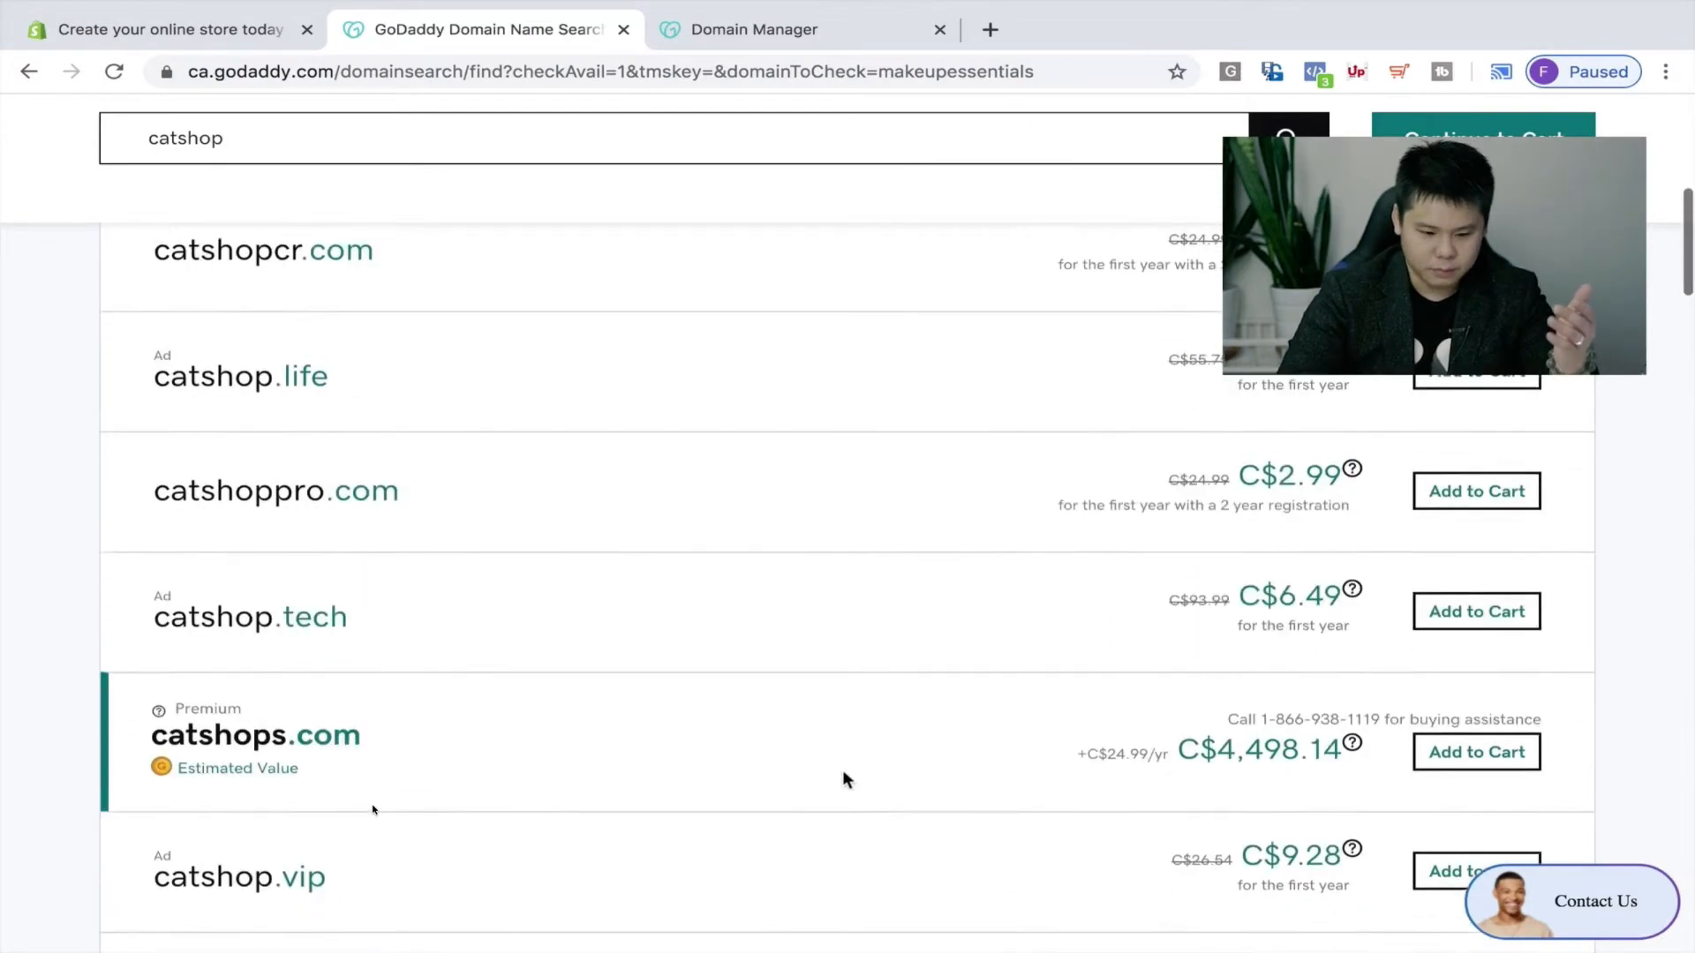
scroll(842, 779, up, 2)
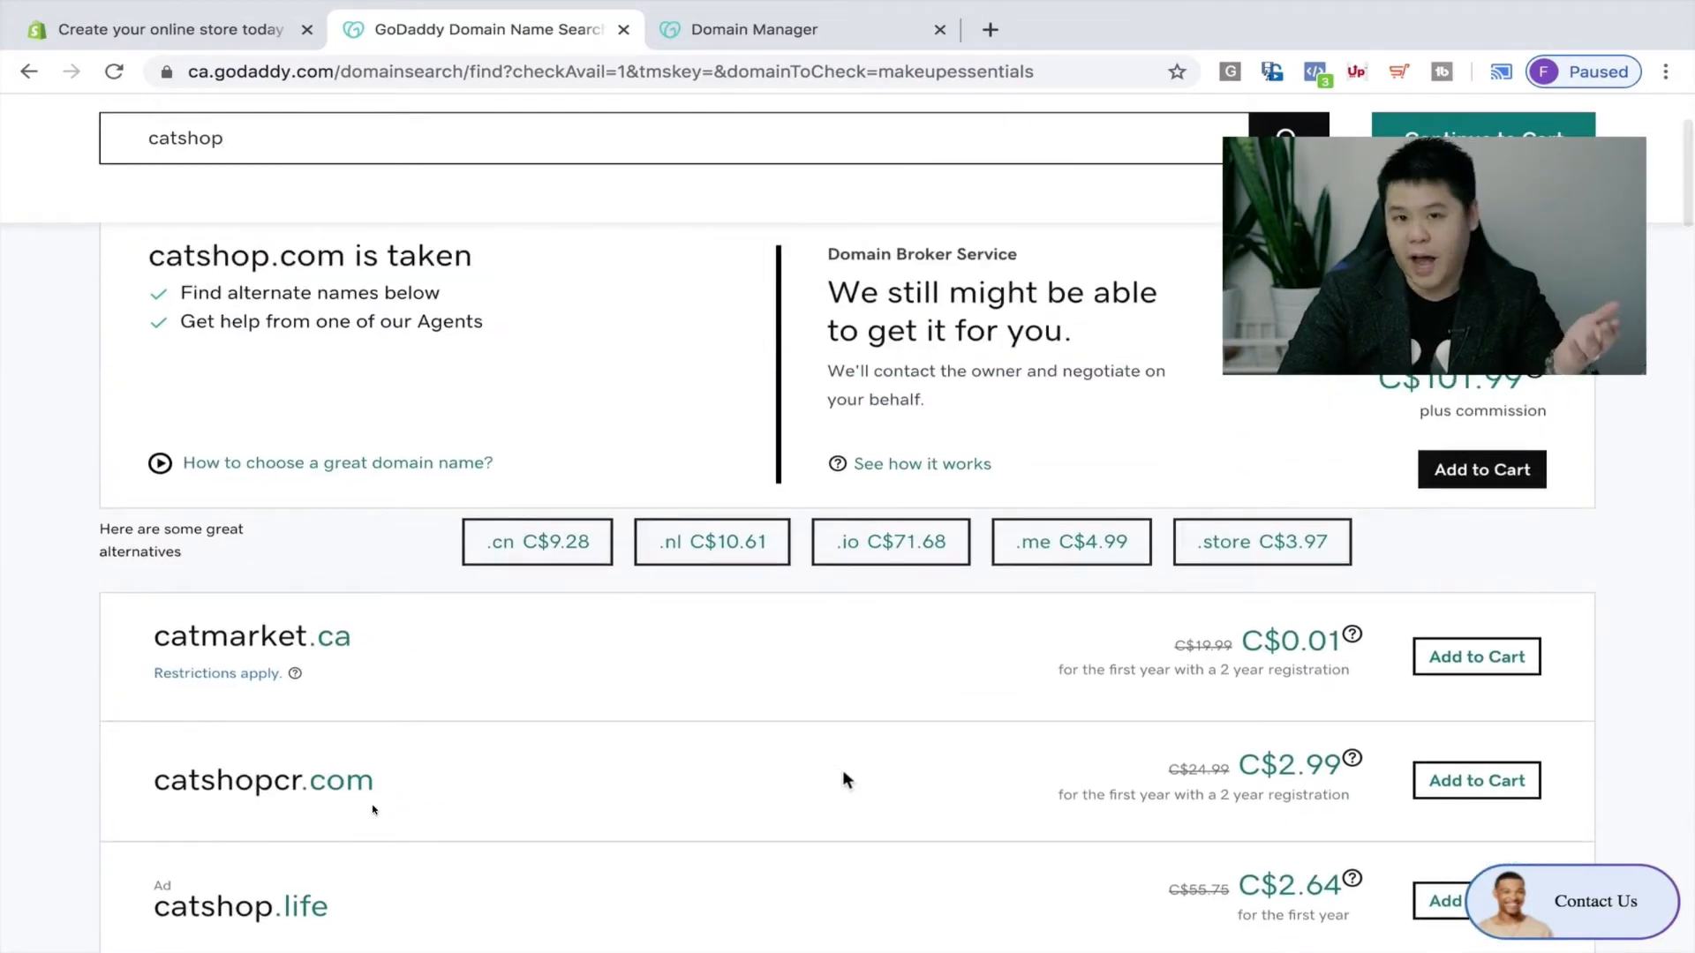
scroll(842, 770, up, 2)
Open thesaurus.com in a new tab and look up synonyms for 'cat'.
key(ctrl+t)
text(t)
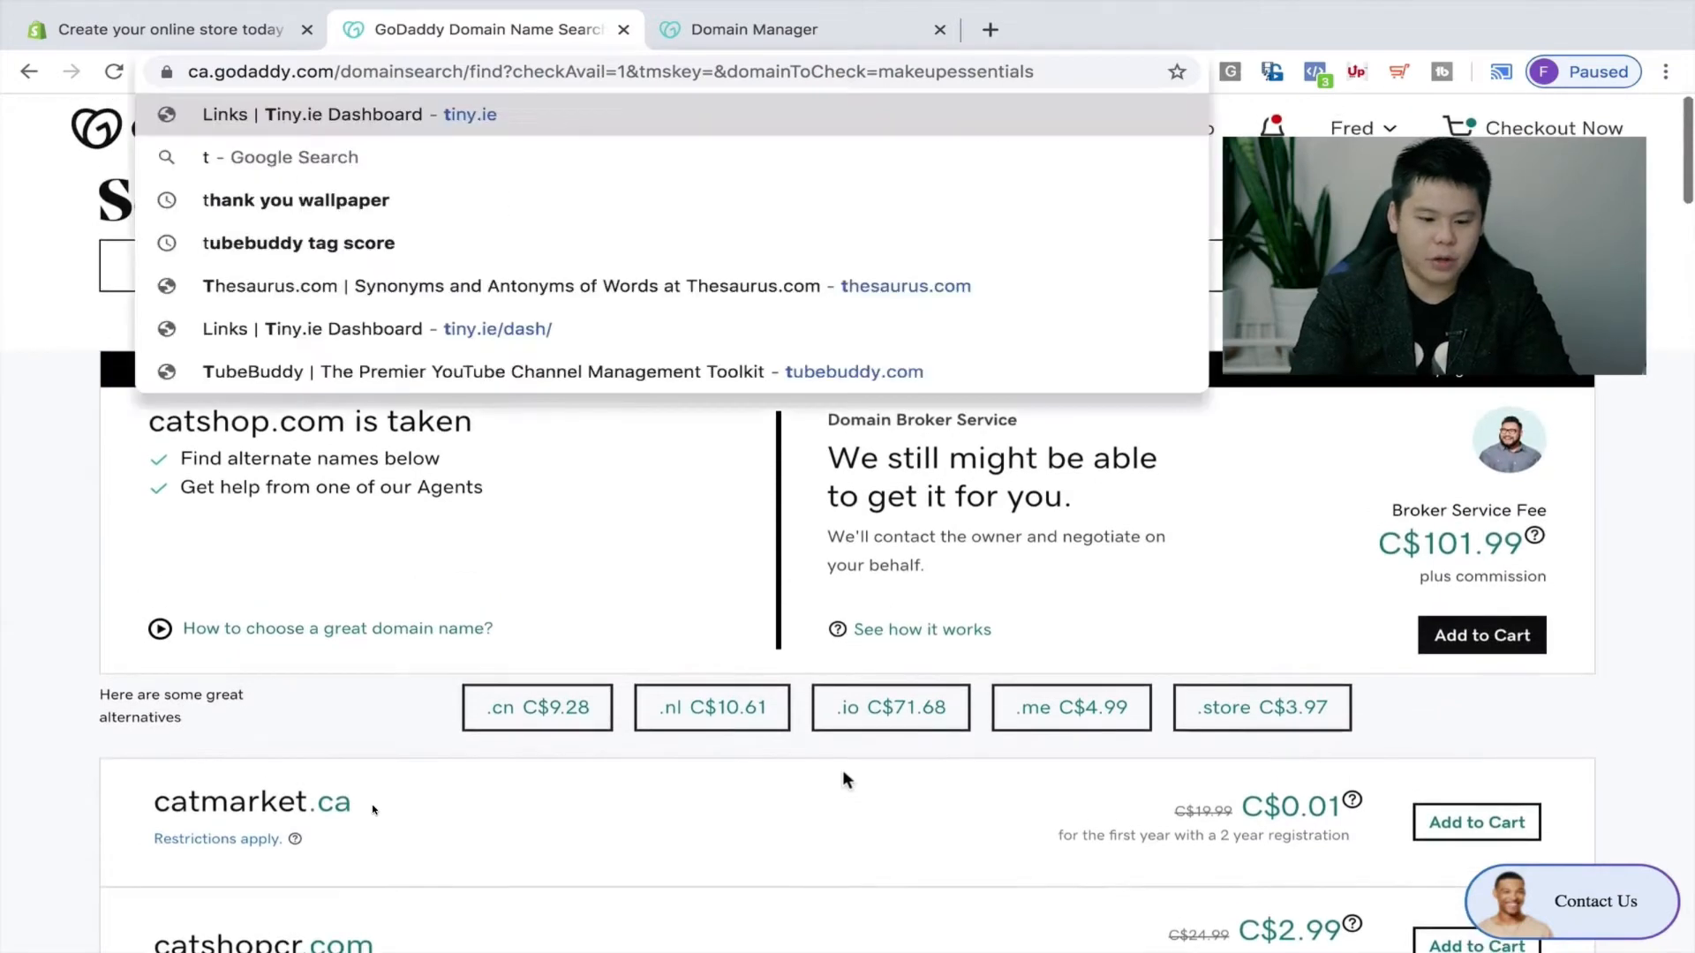
text(hesaurus.com)
key(Return)
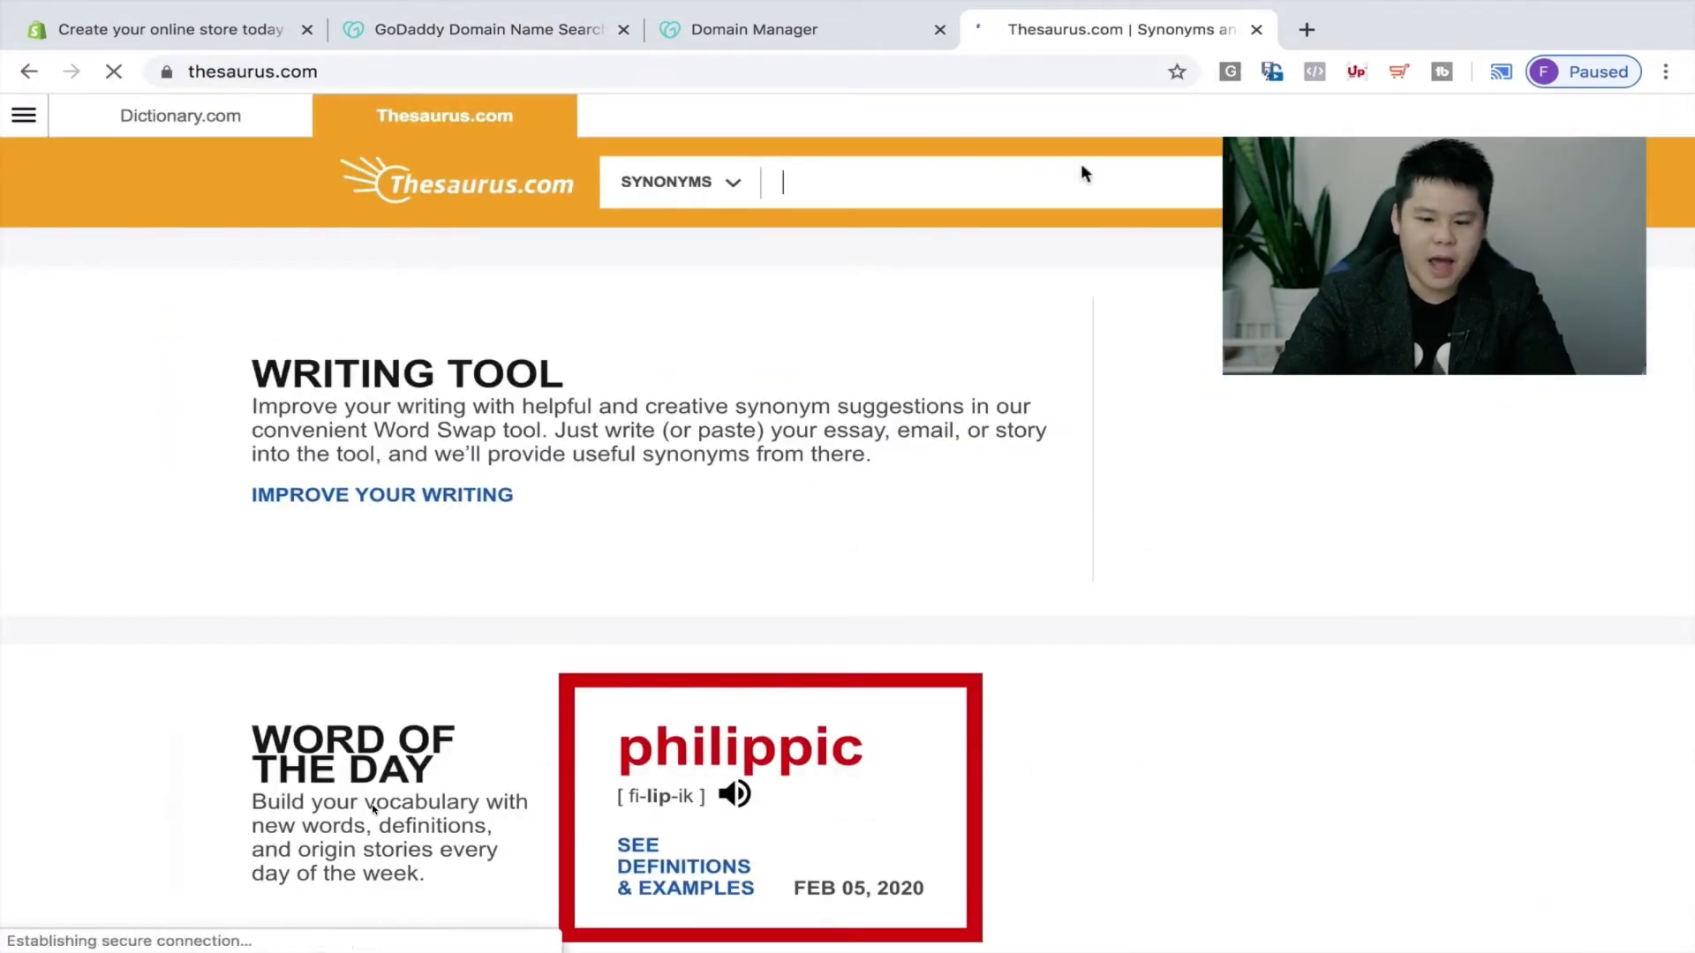
text(cat)
key(Return)
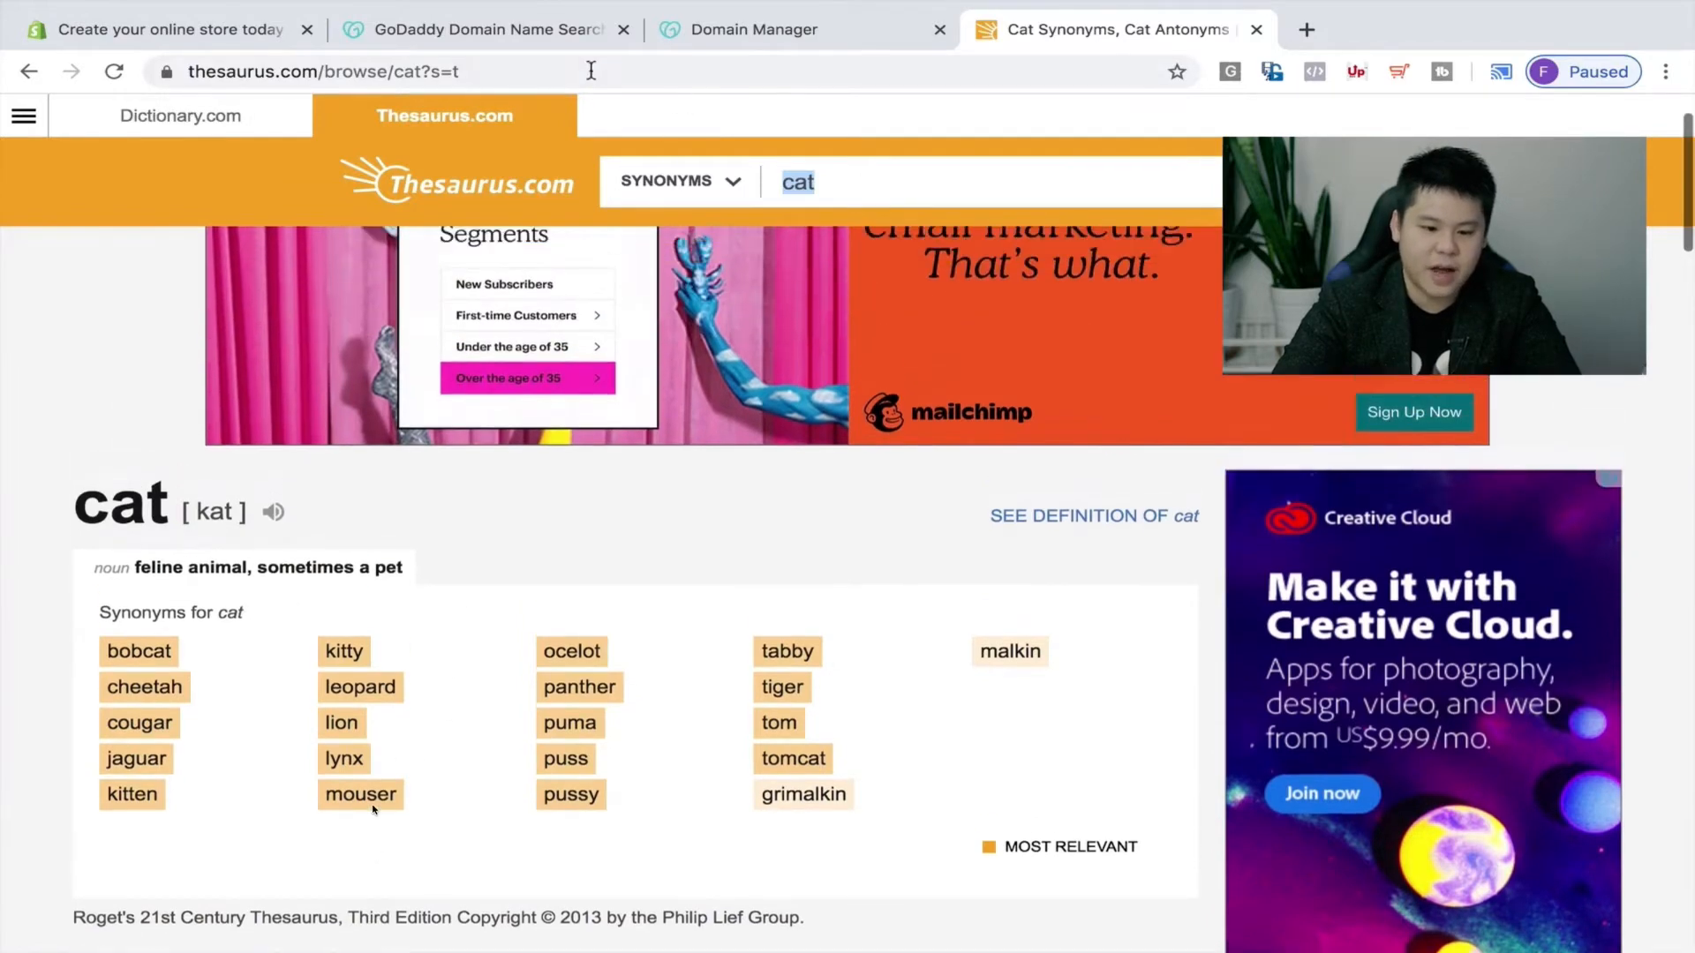
Search GoDaddy for kittenshop, finding kittenshop.com as a premium domain at C$3,981.68.
click(549, 39)
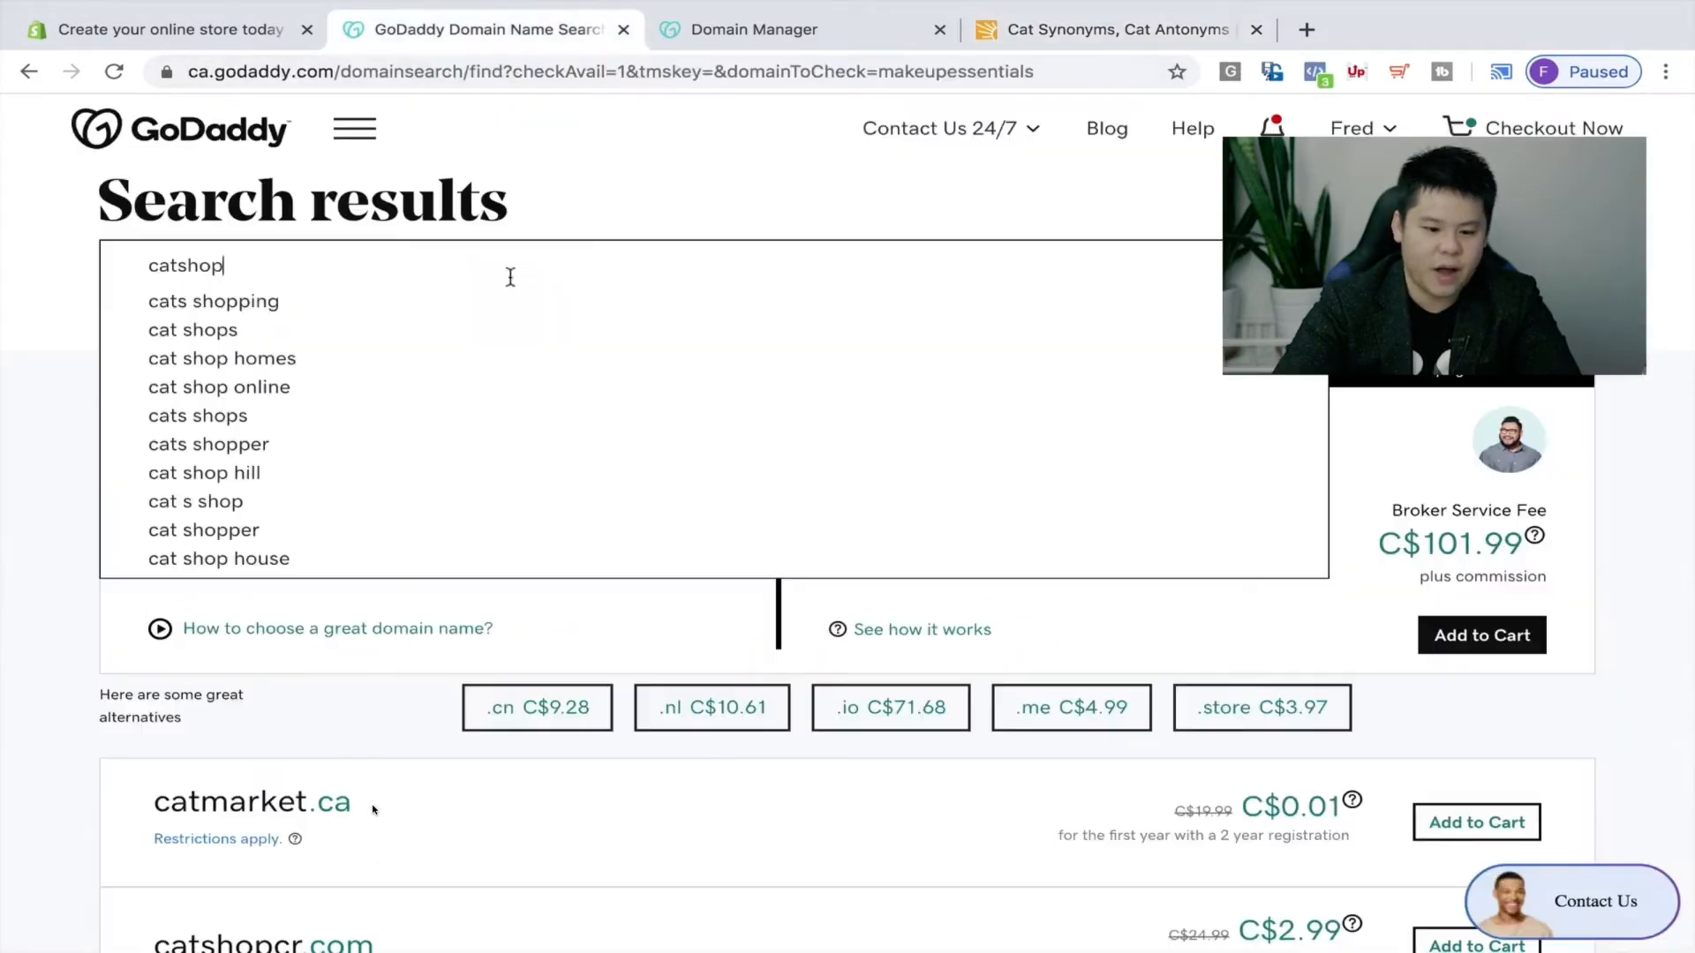
double_click(349, 265)
text(kittens)
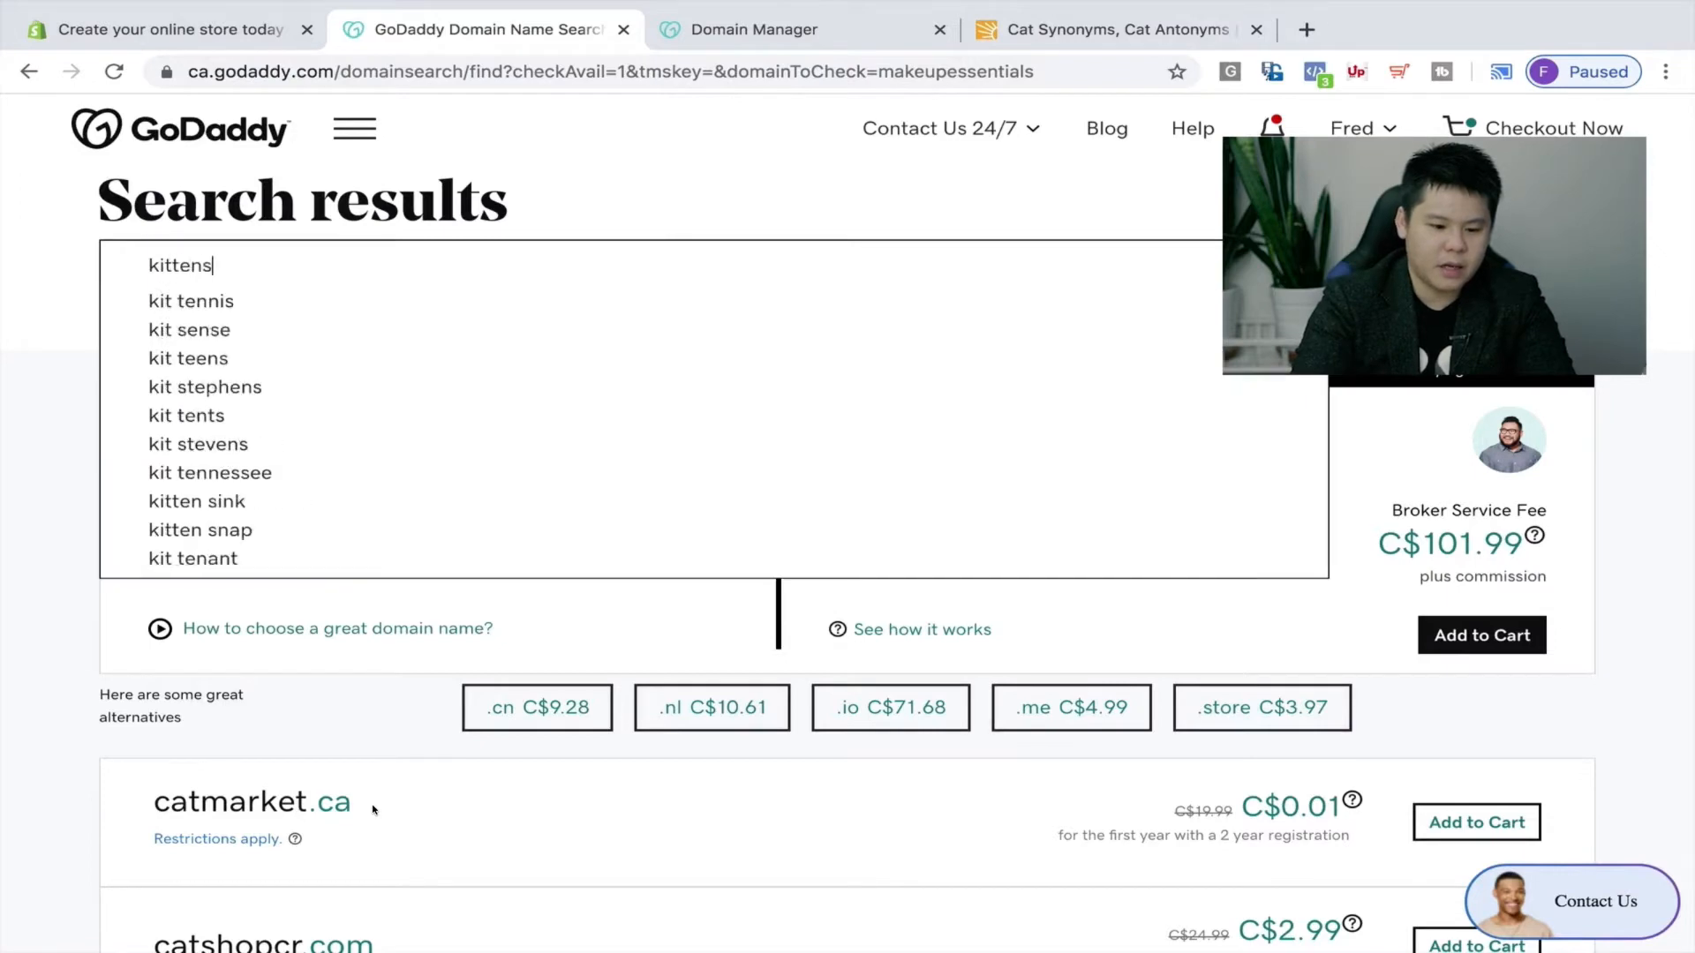
text(hop)
key(Return)
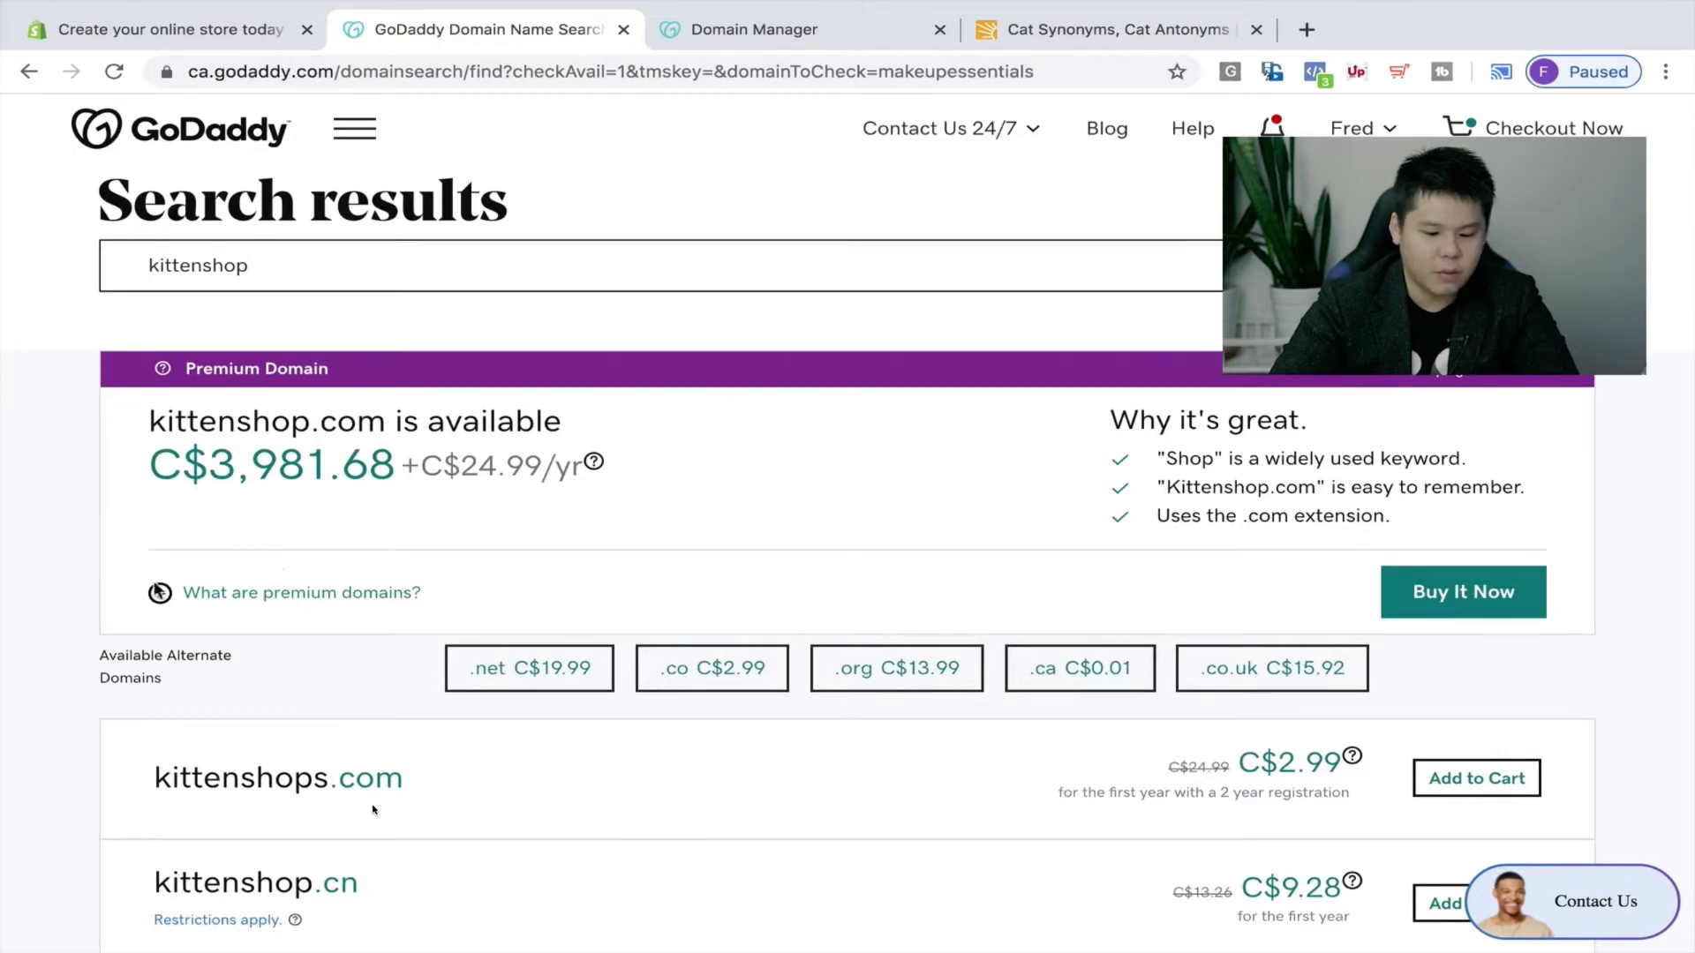
scroll(95, 610, down, 2)
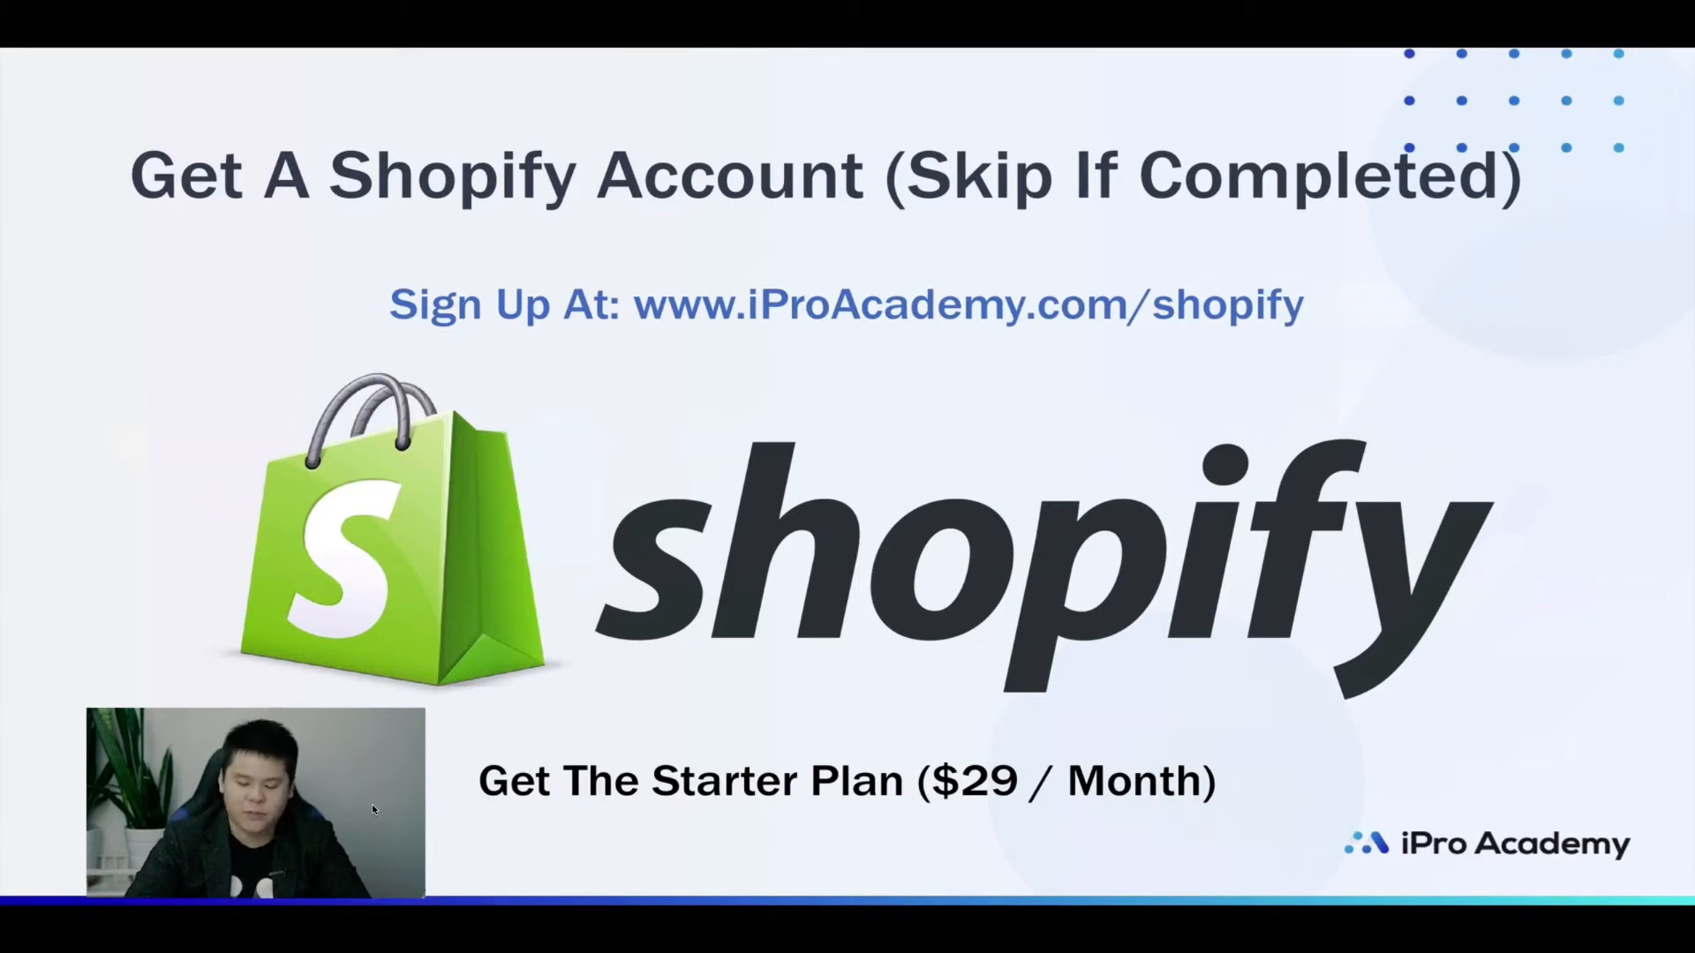
Advance to the 'Connect Your Shopify Account With Your Domain' slide and return to Chrome.
key(Right)
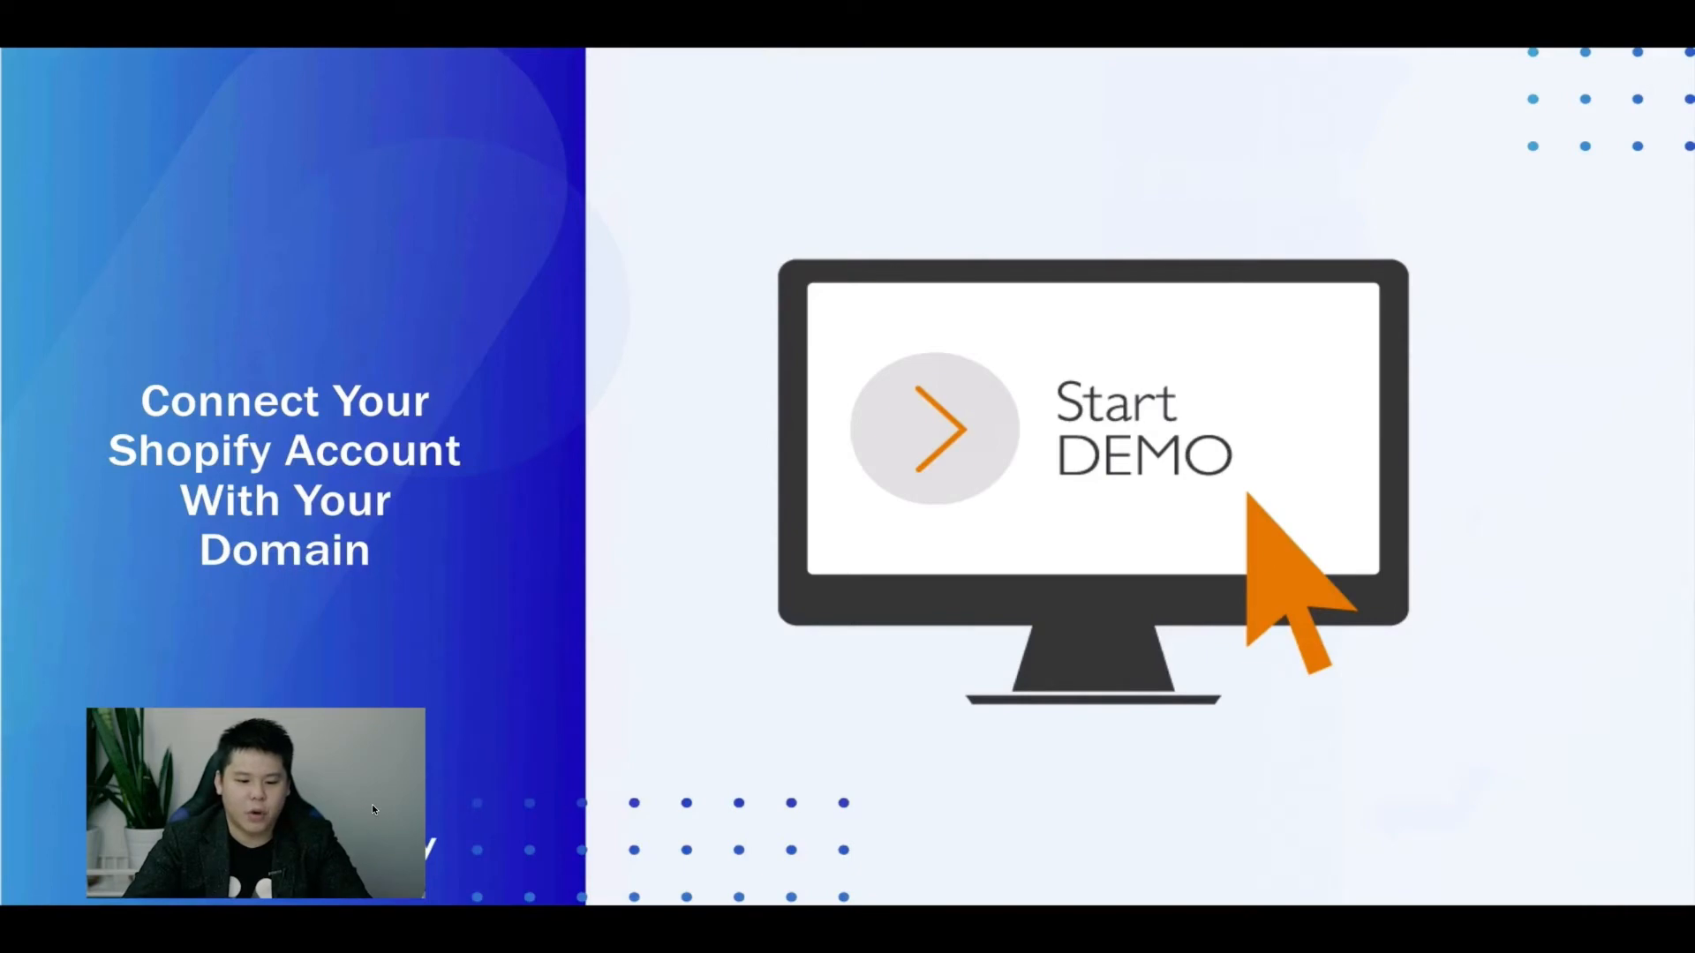
key(super+Tab)
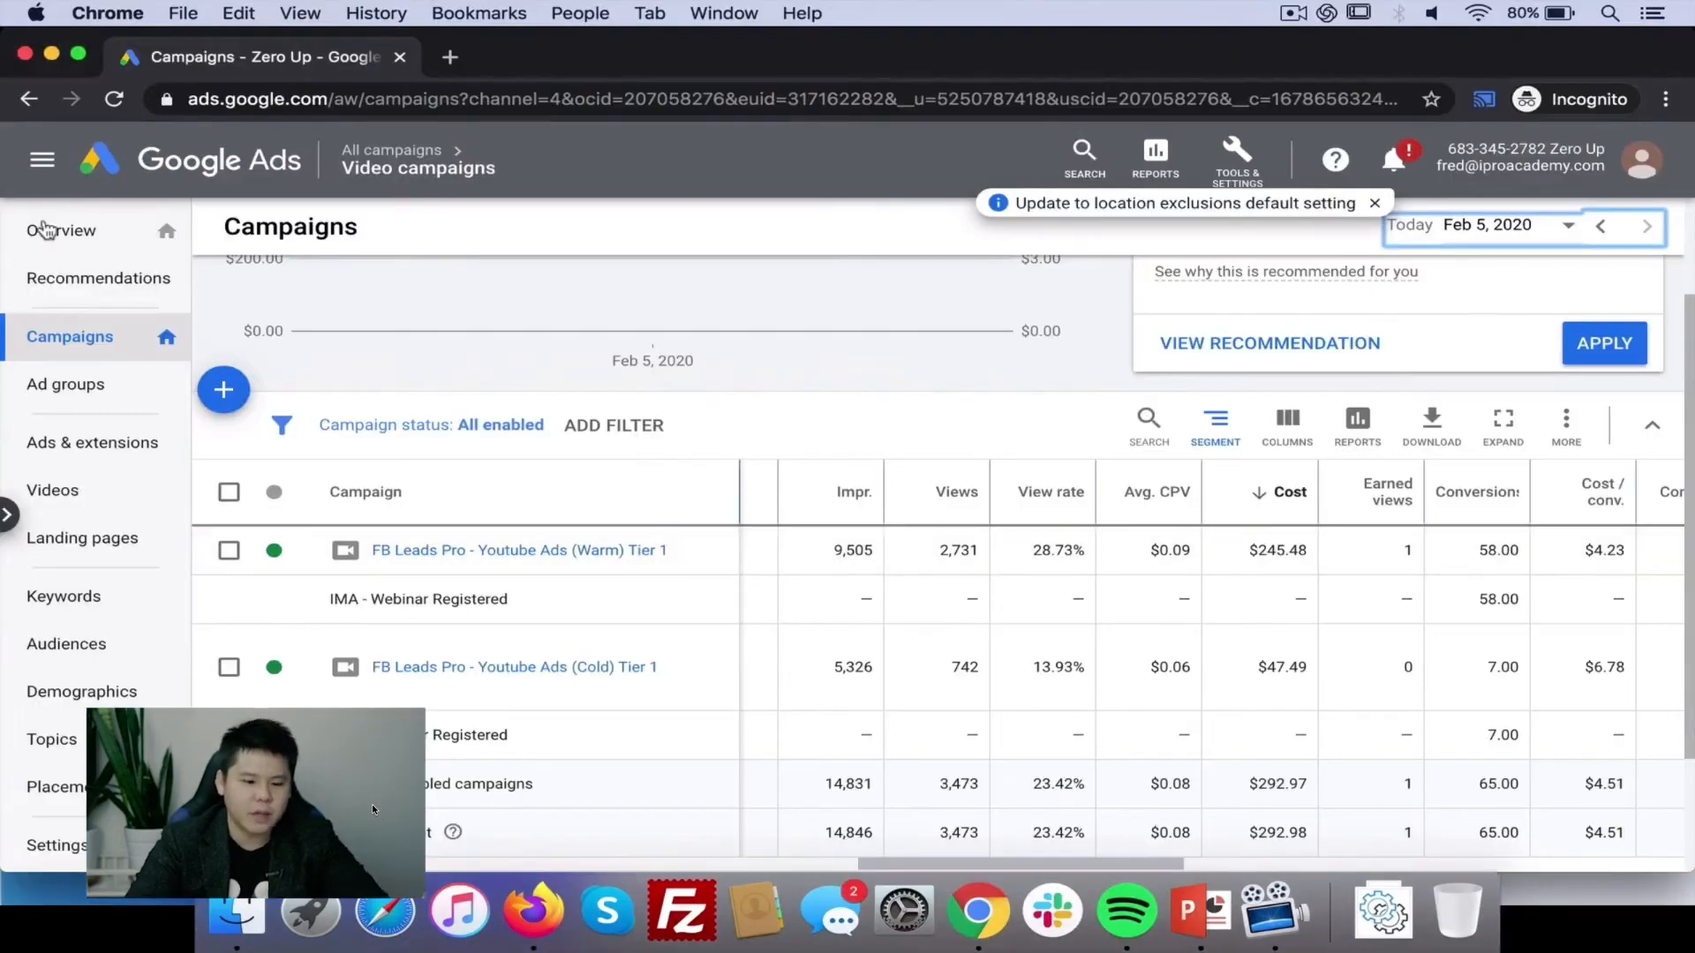
key(super+Tab)
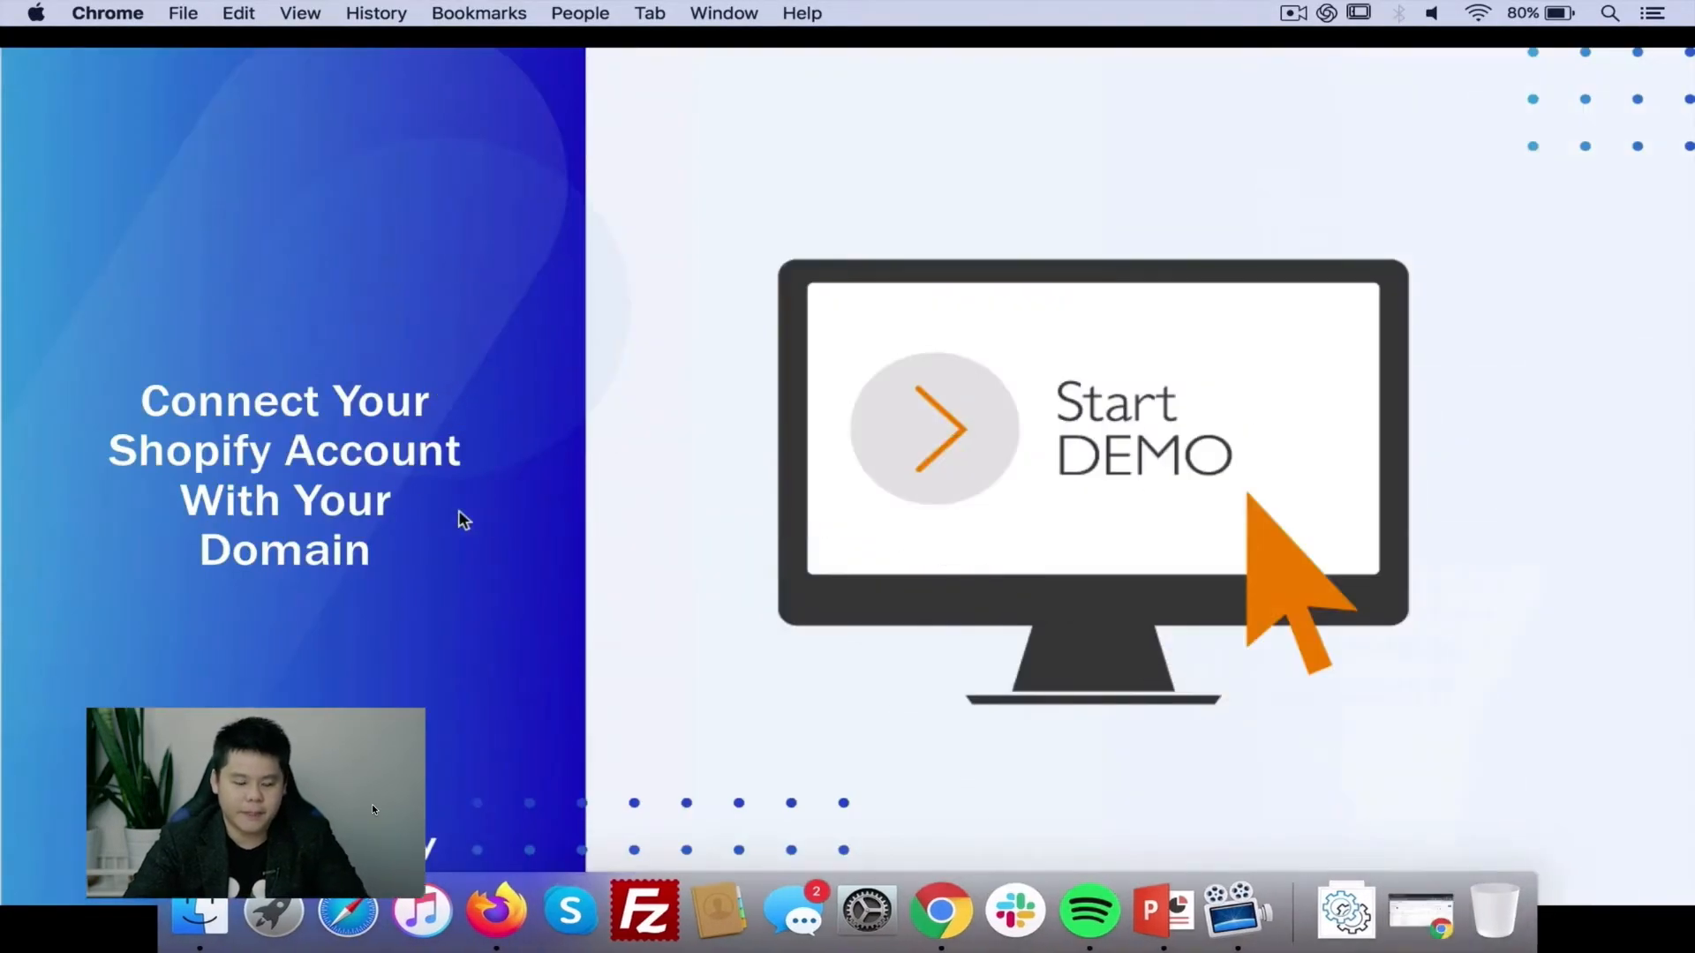
key(super+Tab)
key(super+Tab)
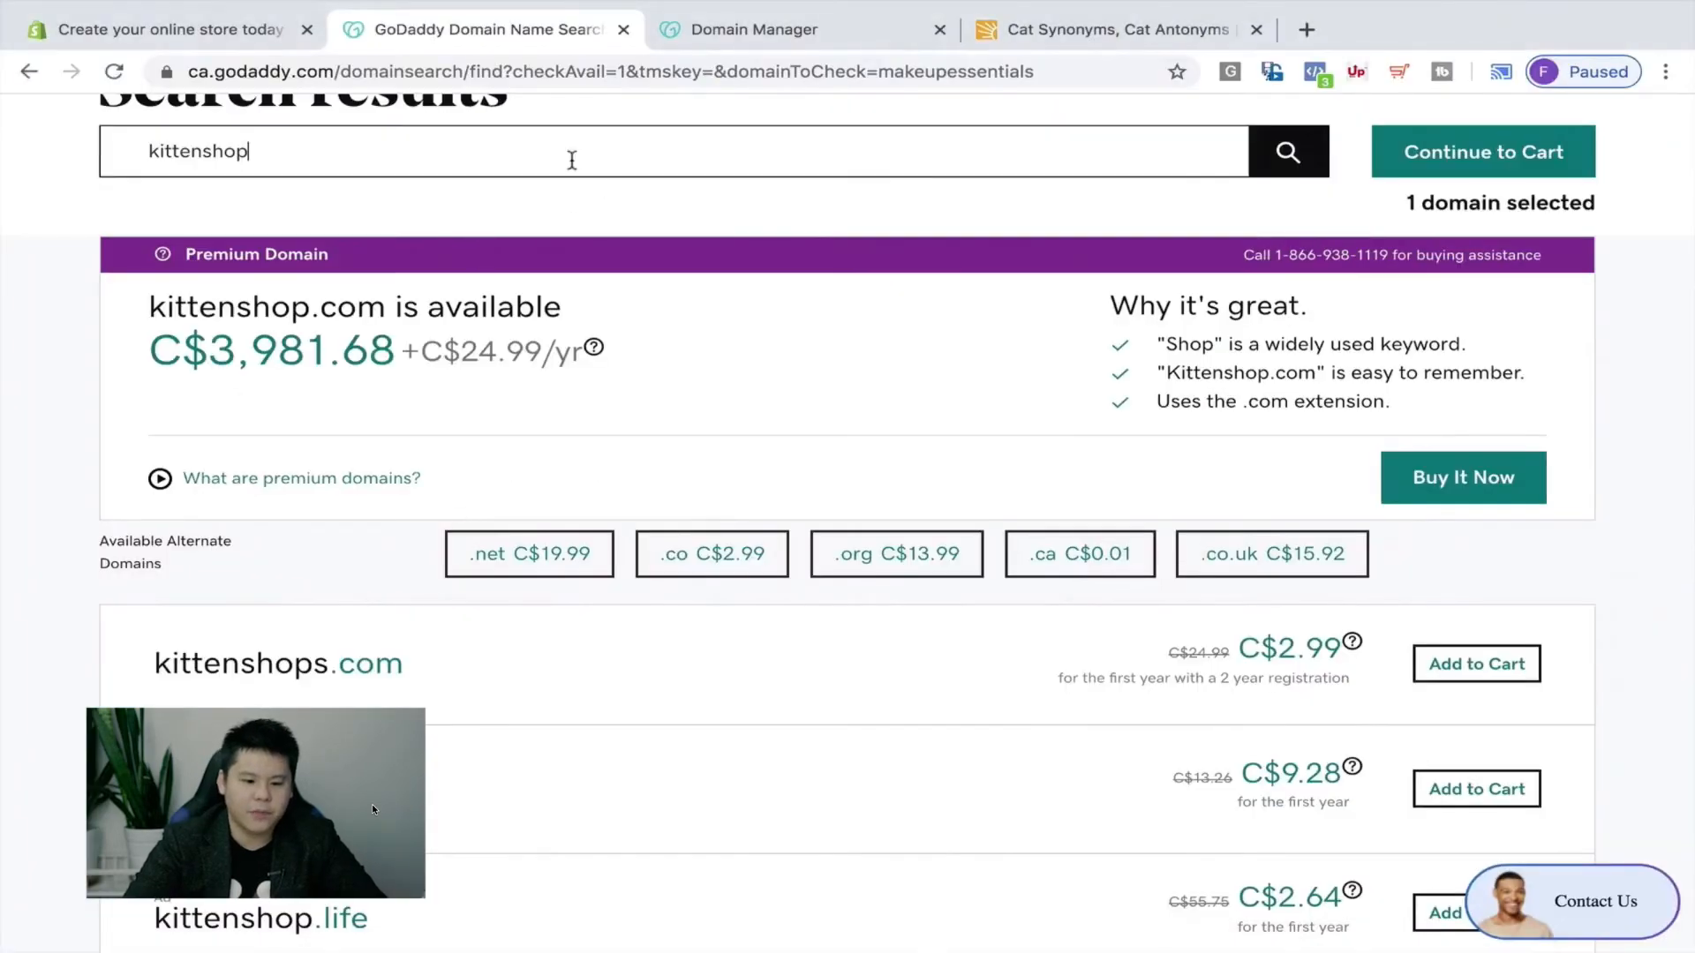
Go to the iproacademy.com/shopify sign-up link in the Shopify tab.
click(227, 31)
click(239, 71)
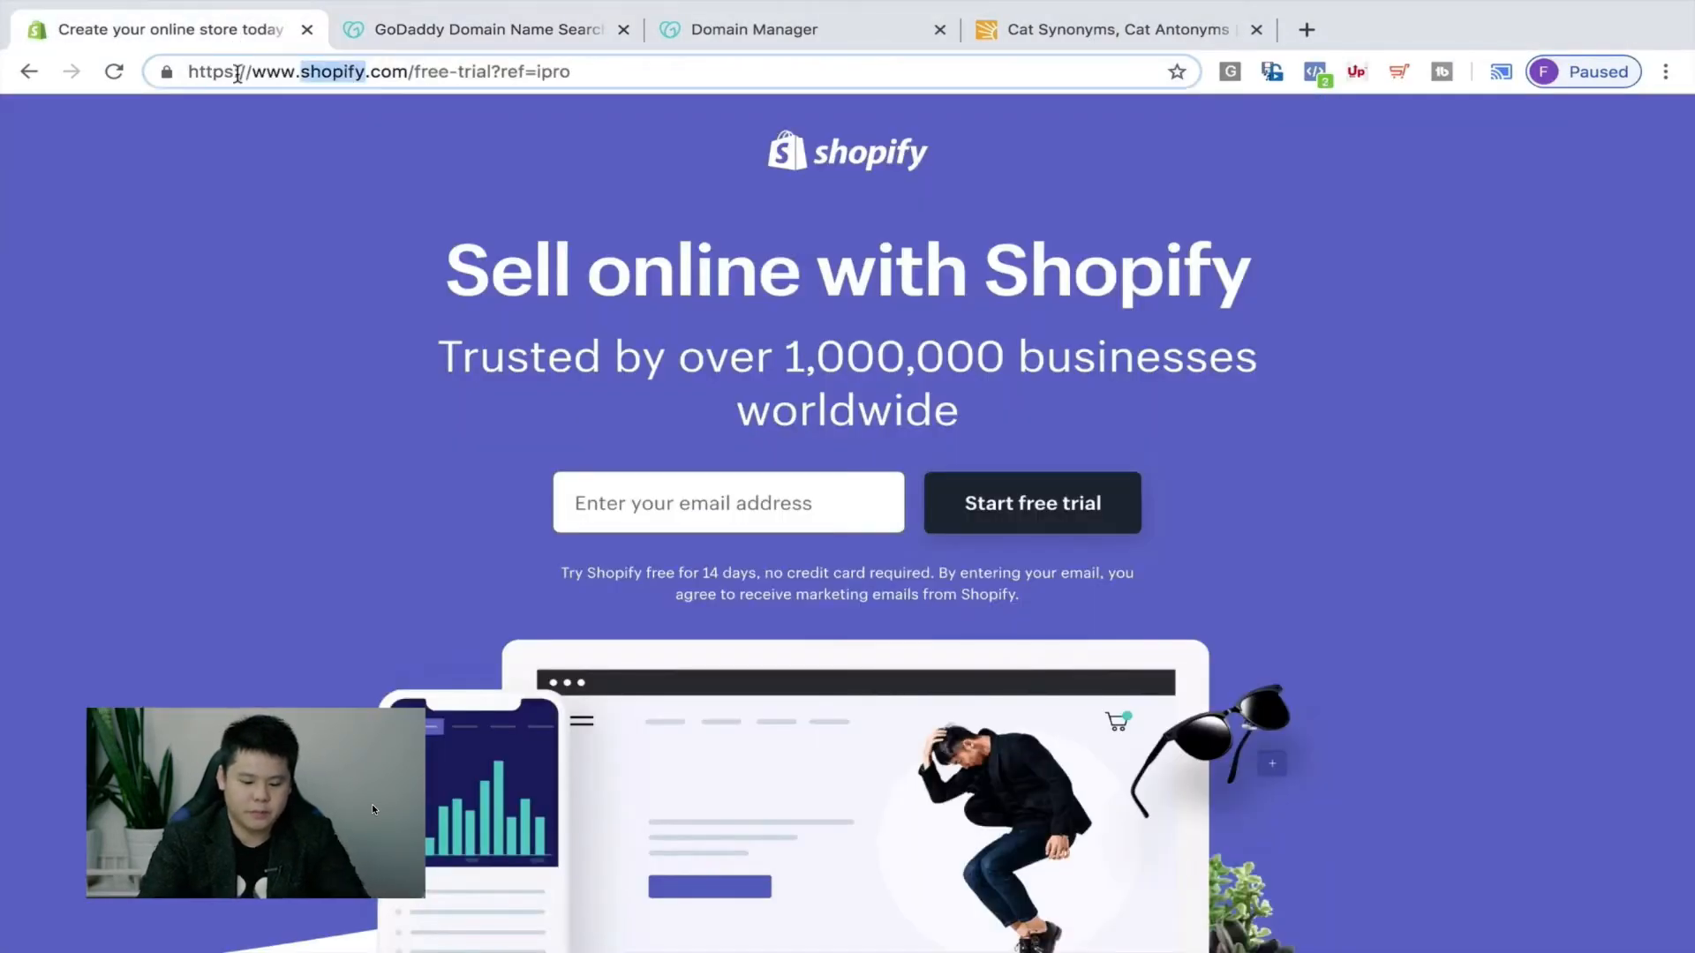
text(iproacademy.com)
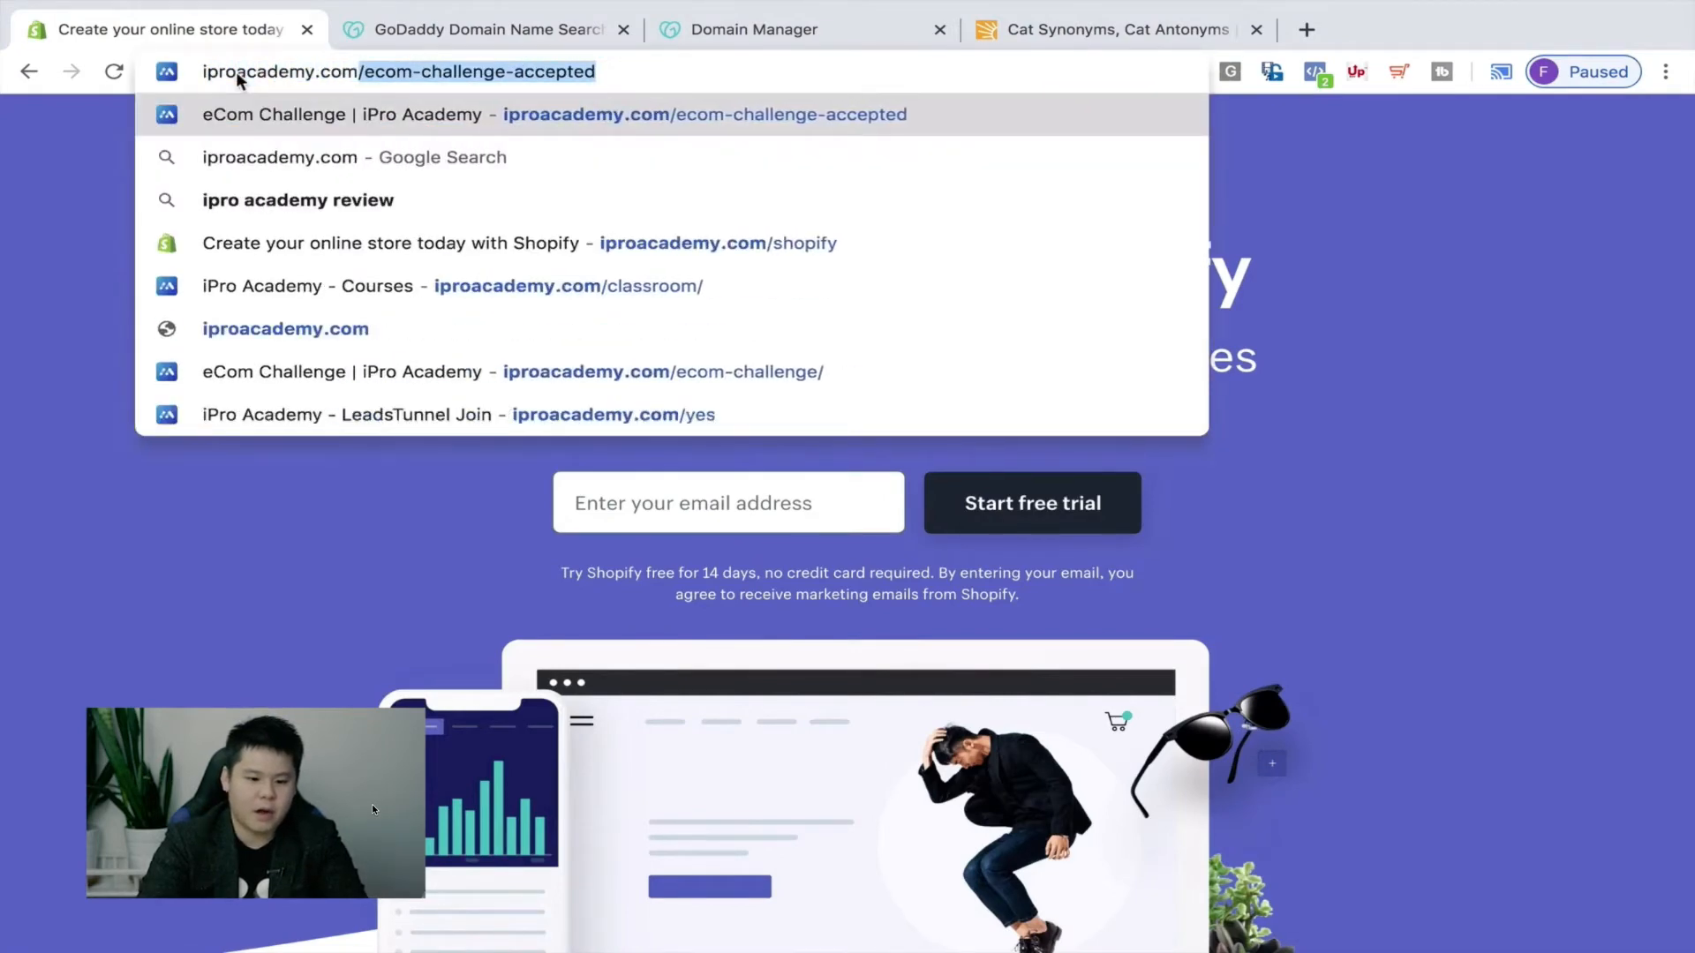
text(/shopify)
key(Return)
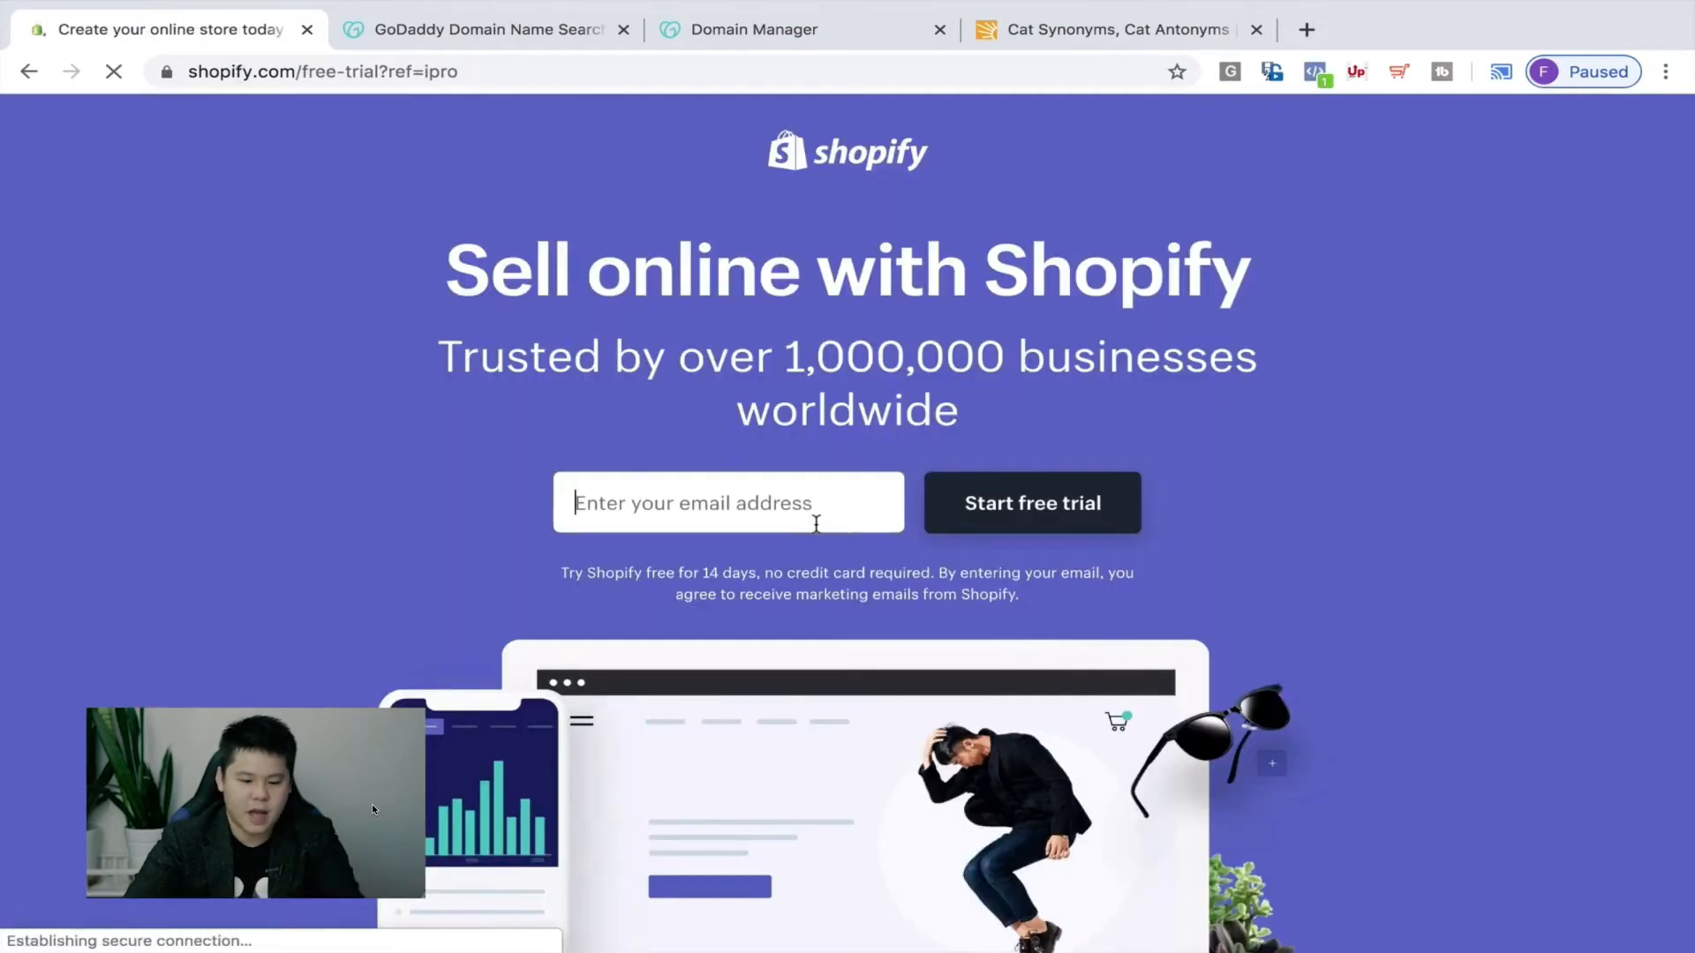
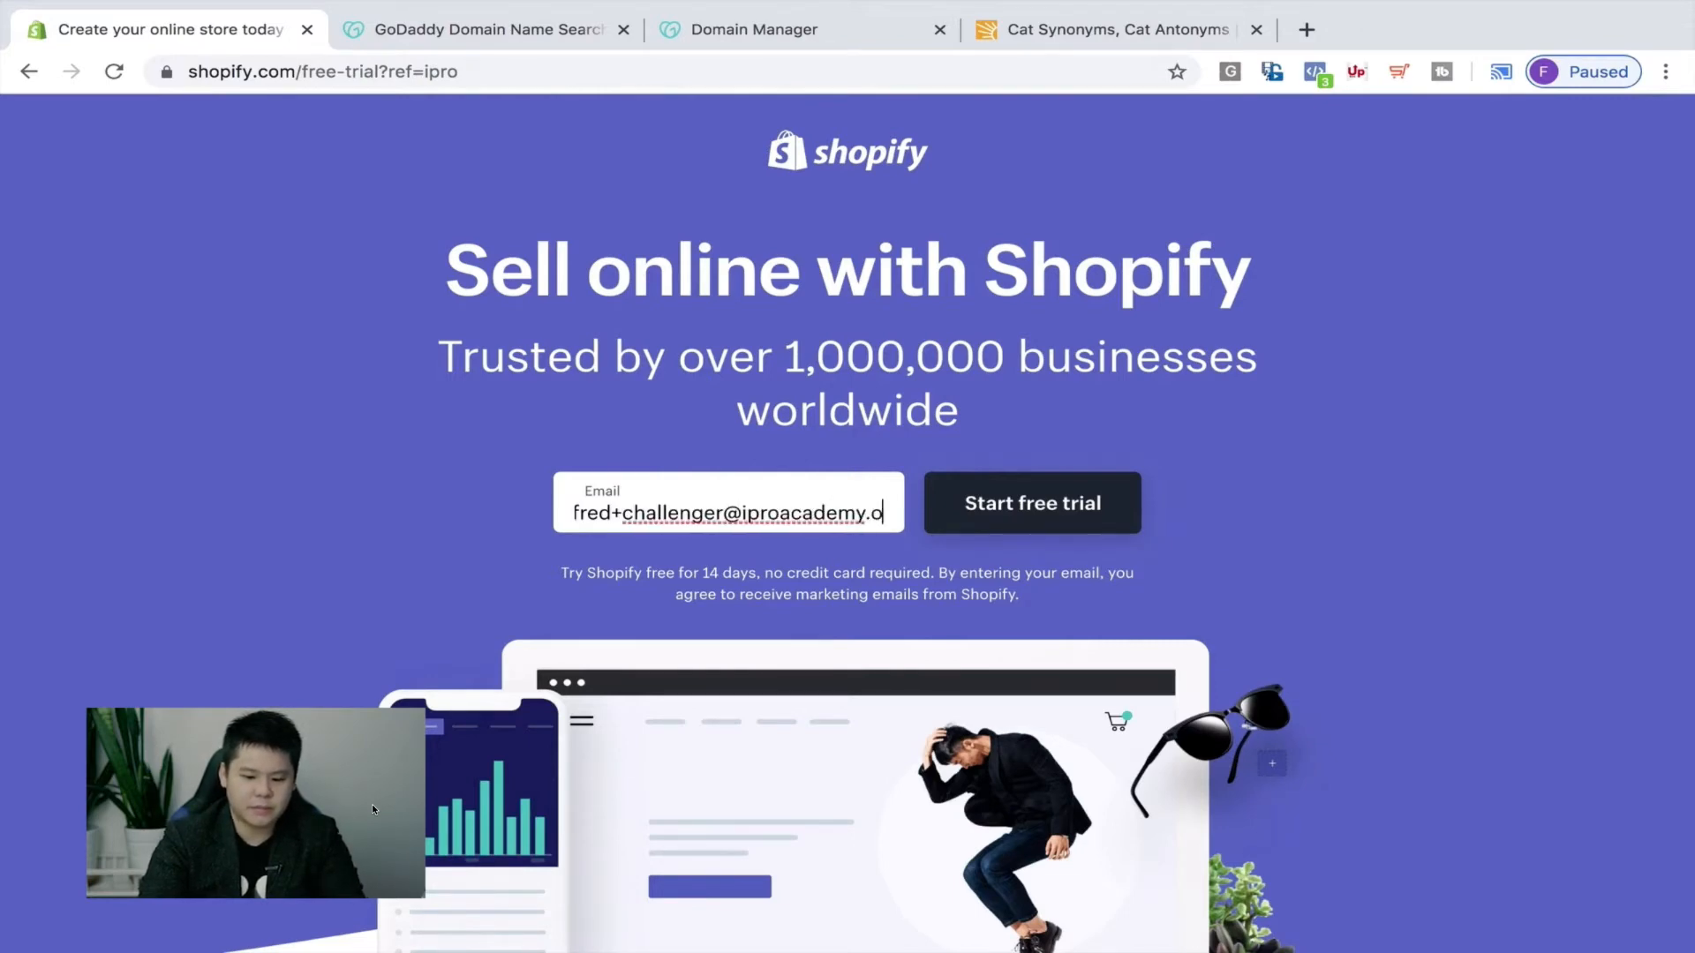
Start the free trial with the sign-up e-mail and a password, creating the store Mamawares.
click(1100, 514)
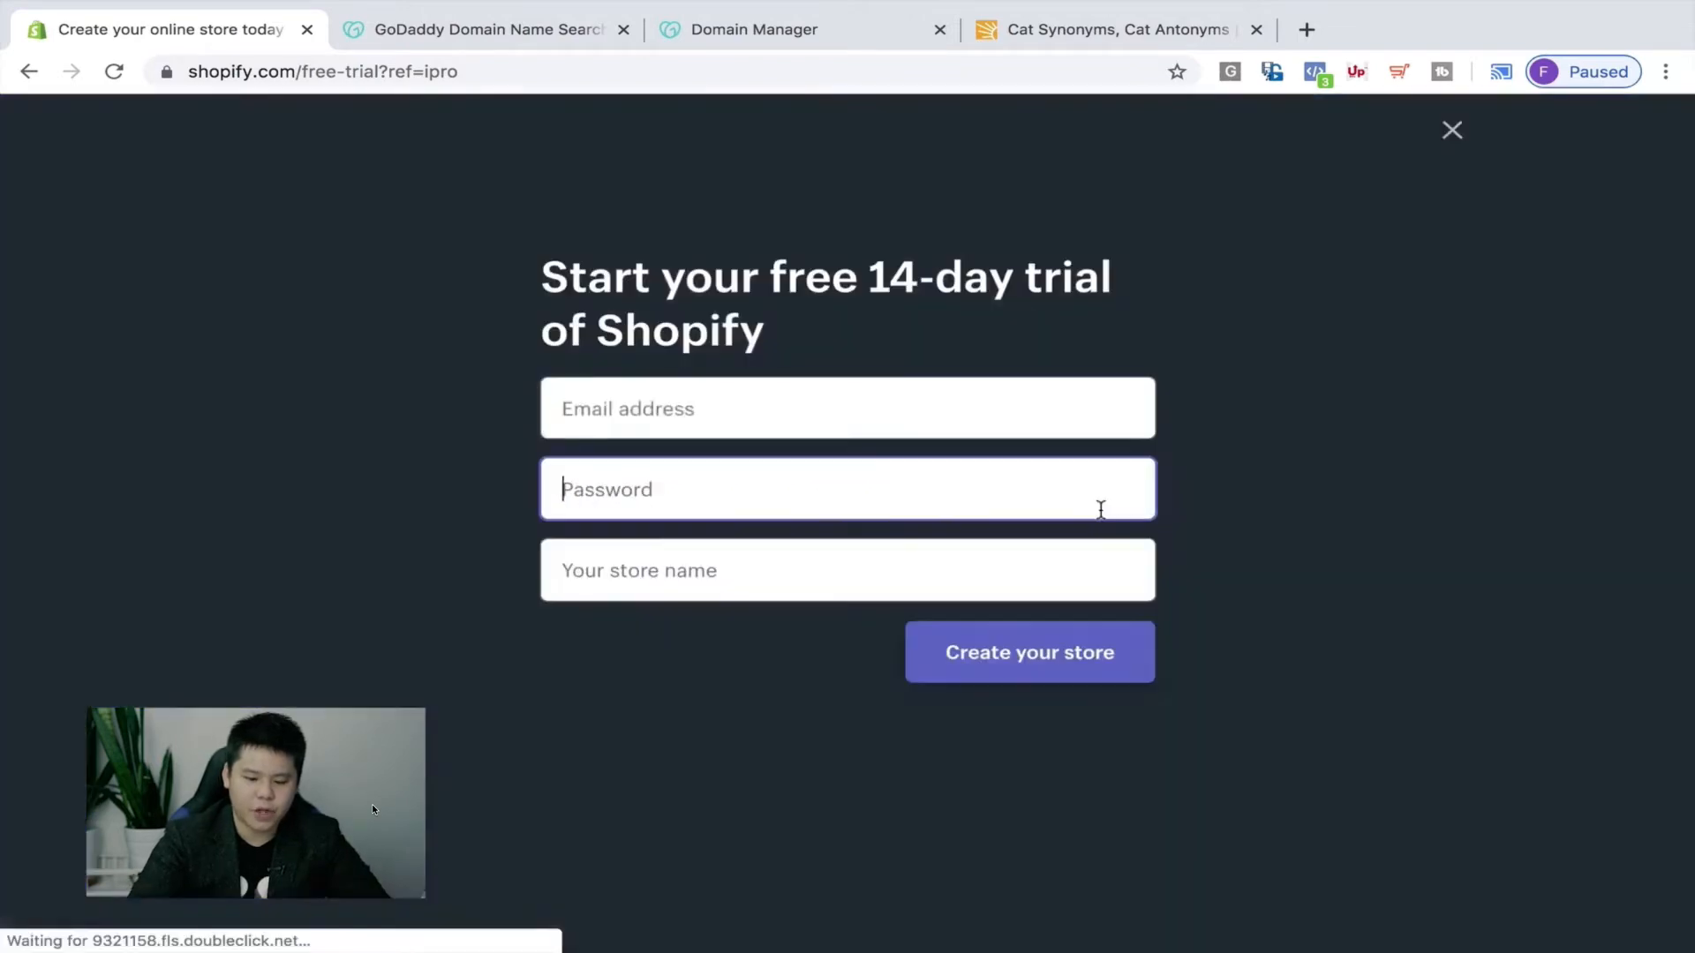
text(••••••••)
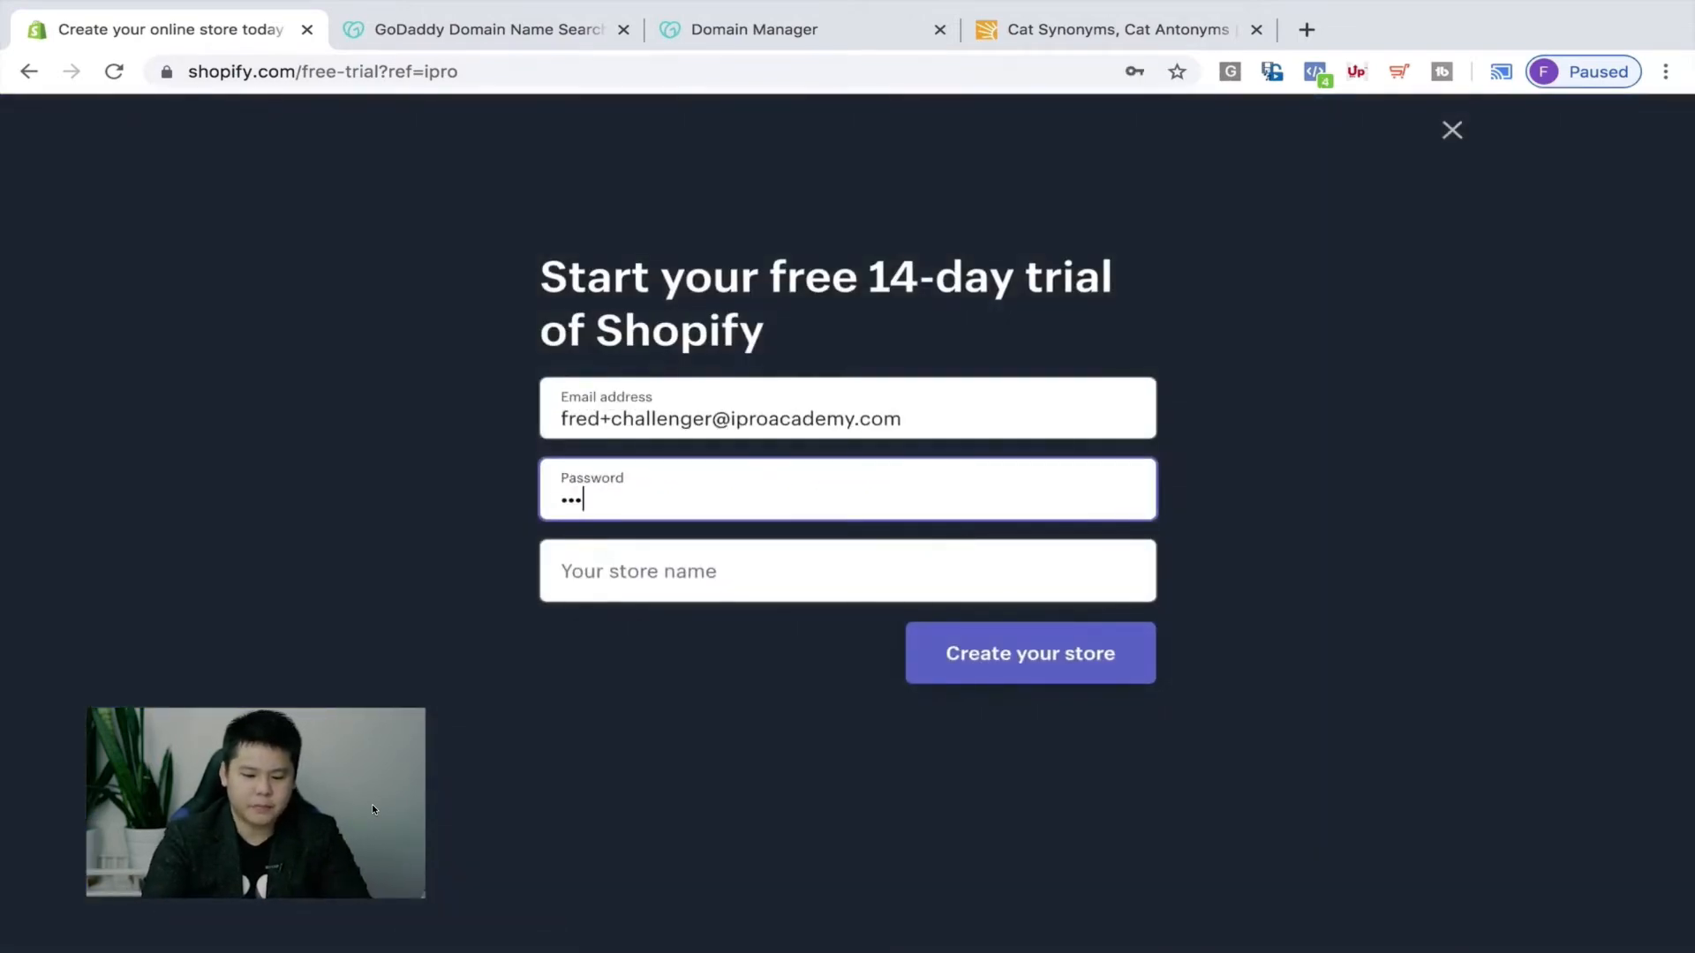
key(Tab)
text(Kitt)
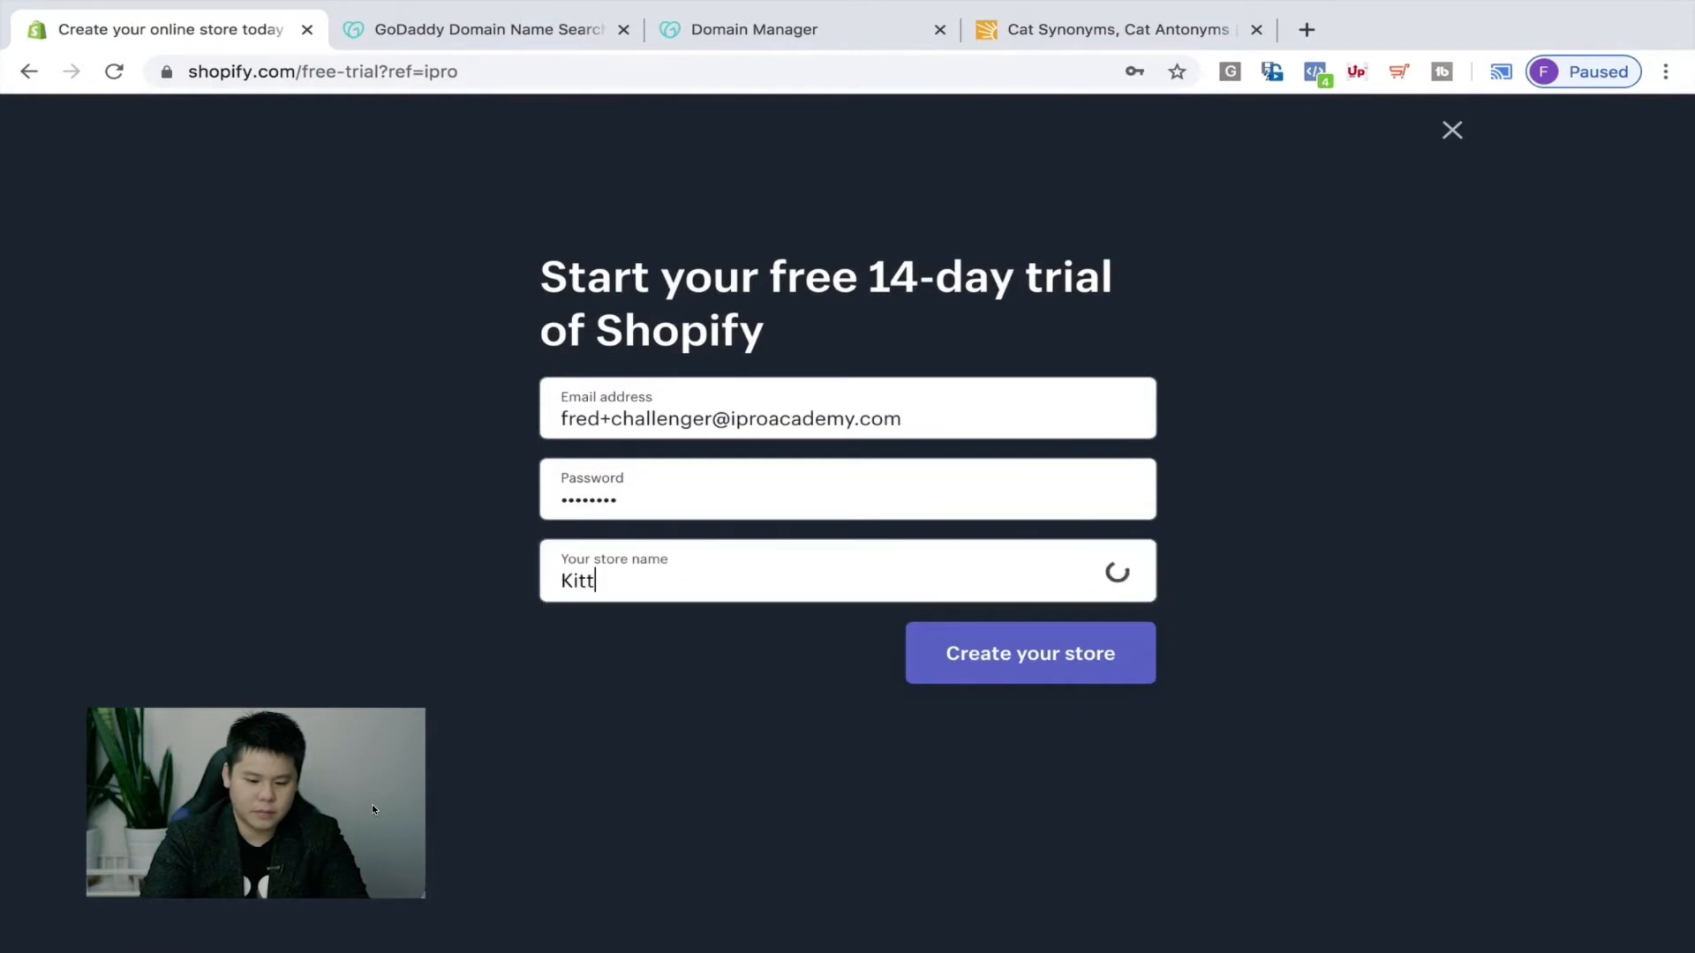
key(BackSpace)
key(BackSpace)
key(BackSpace)
key(BackSpace)
text(Mamawares)
click(1030, 649)
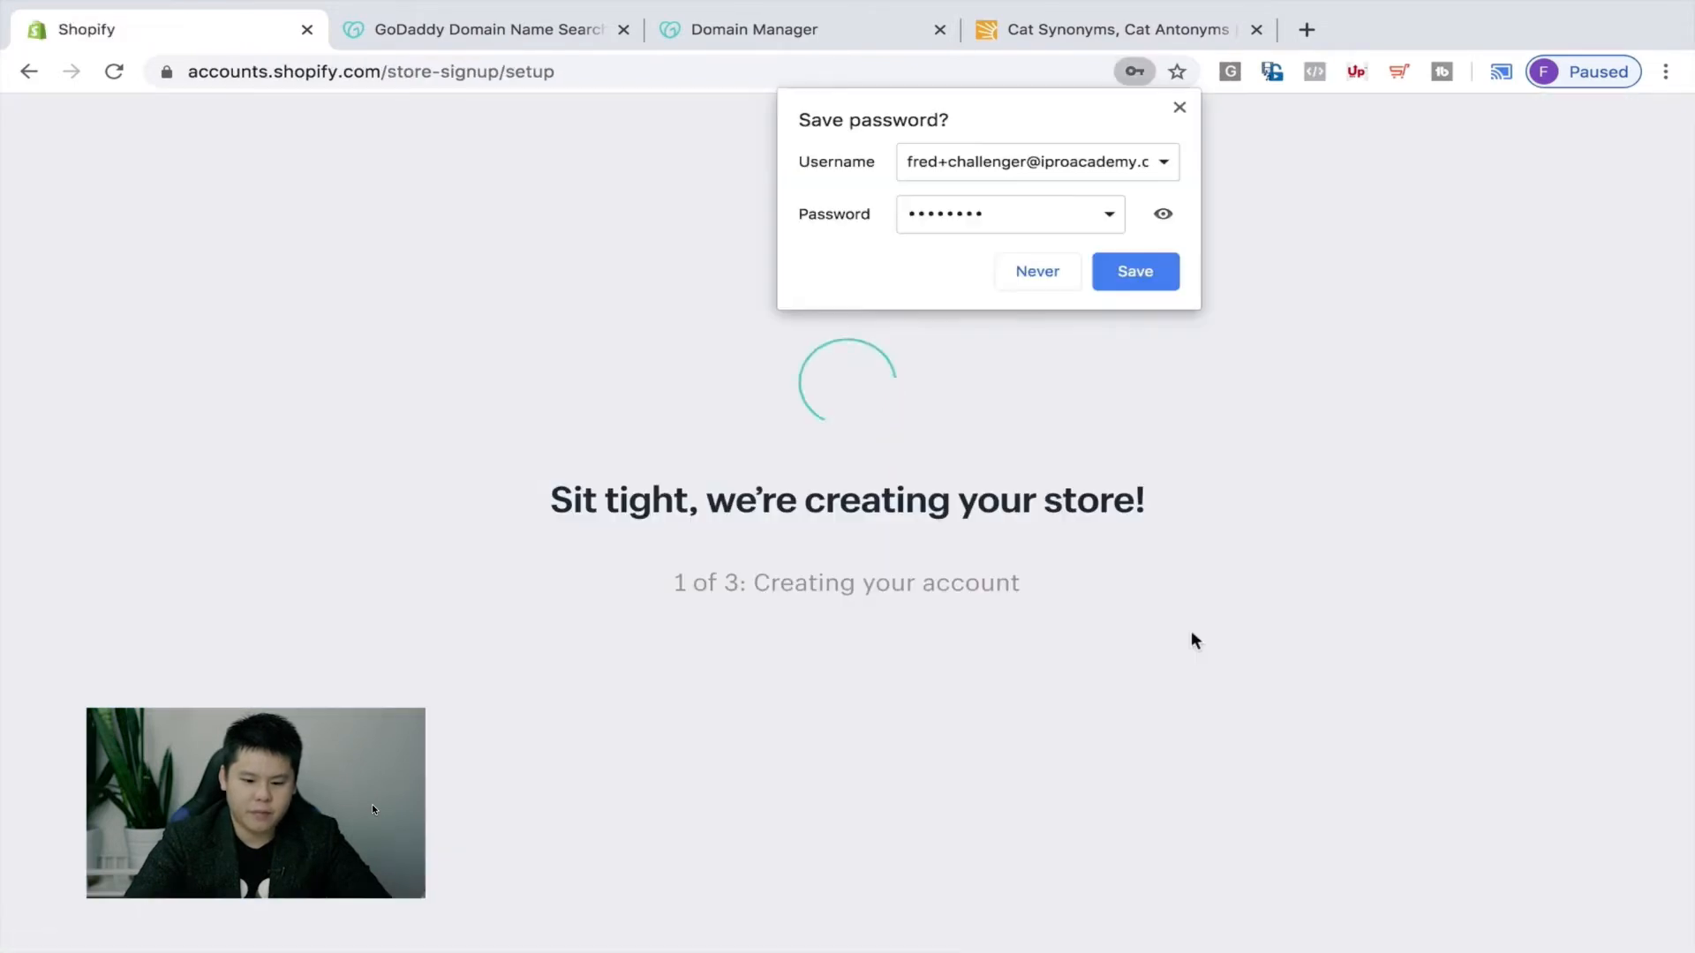
Answer the setup questions with 'I'm just playing around' and $0 CAD revenue, then continue.
click(1063, 277)
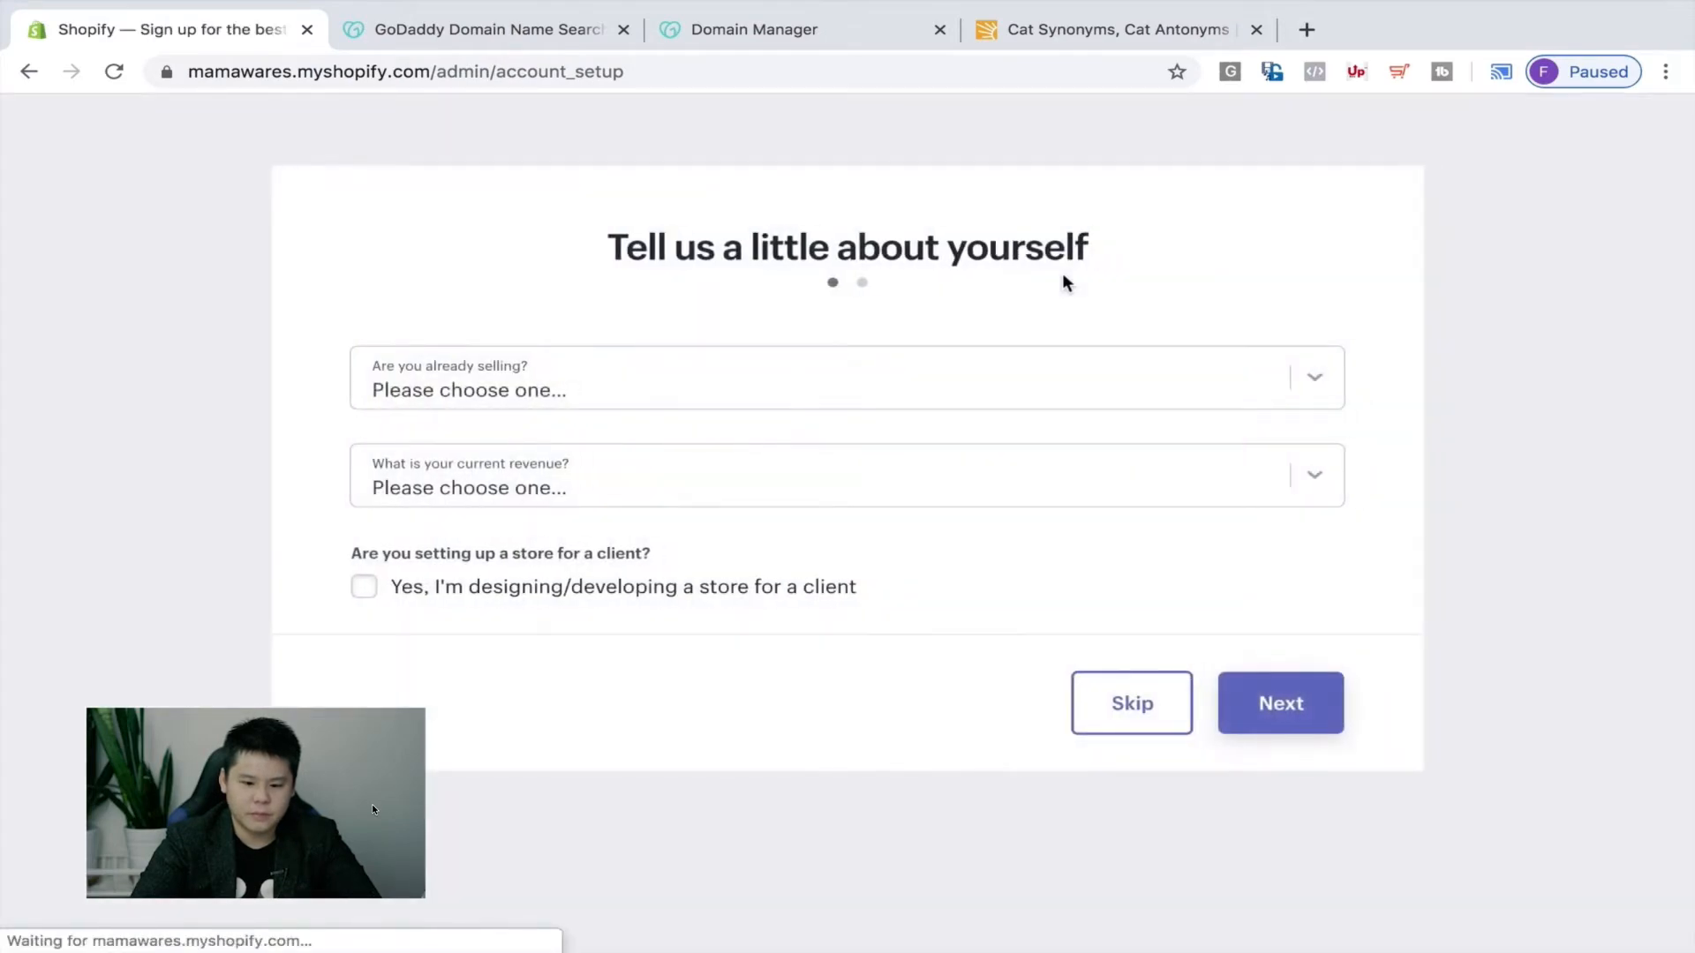
click(818, 389)
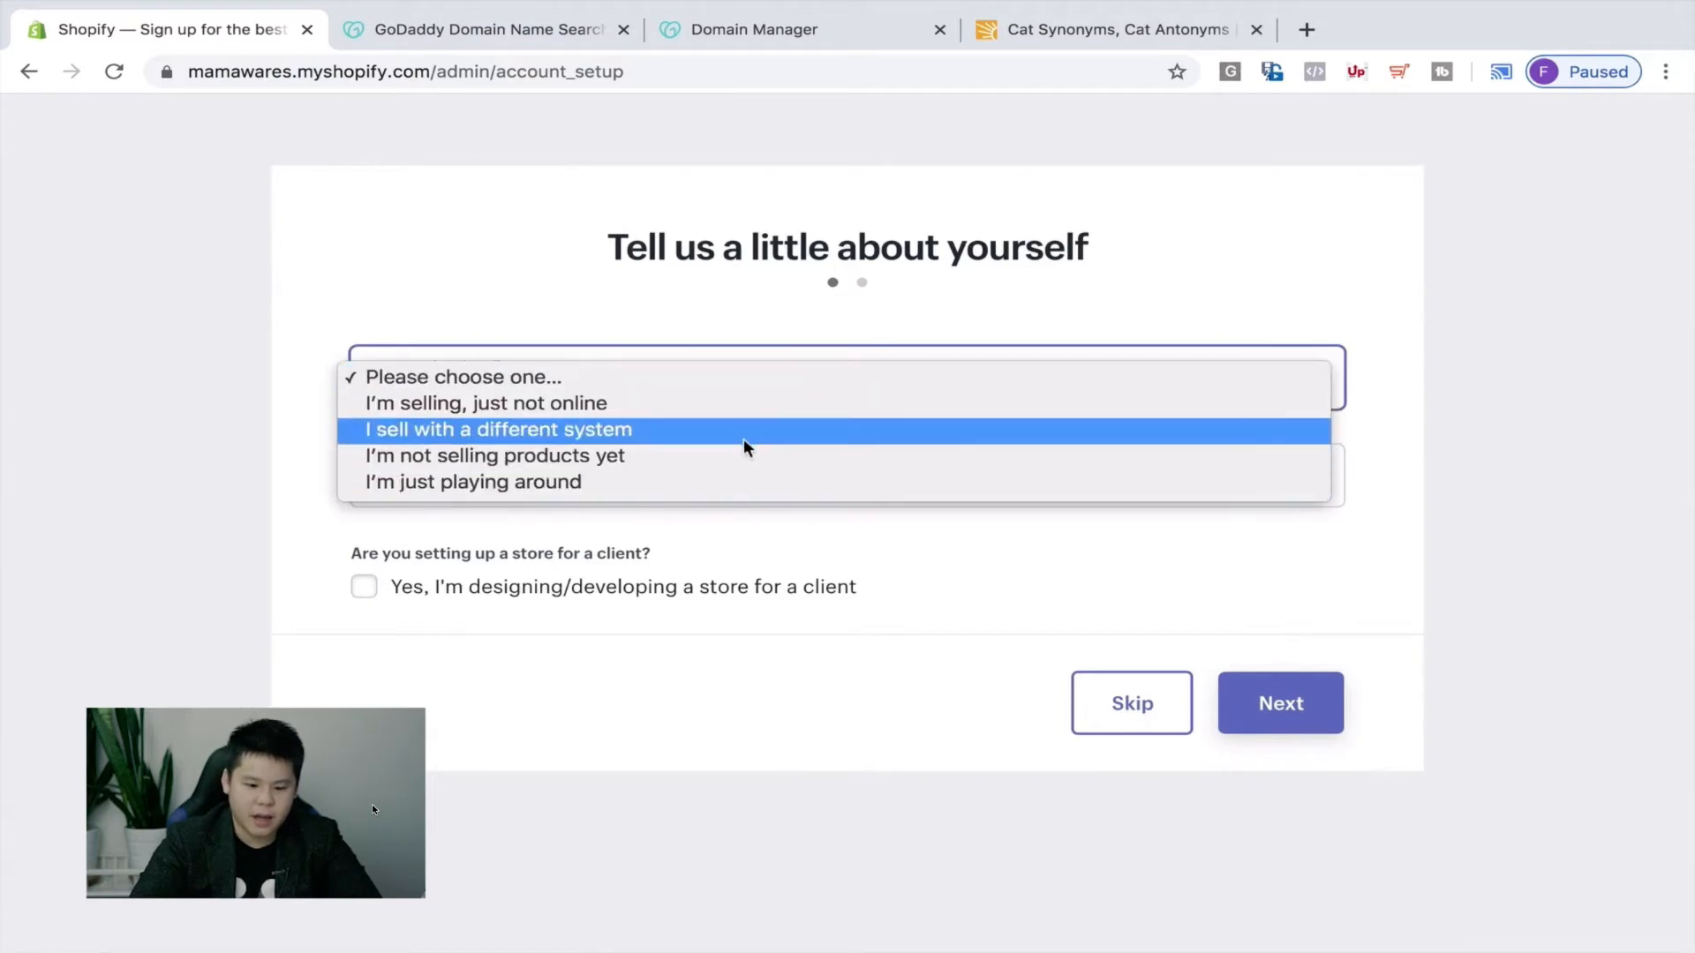
click(704, 482)
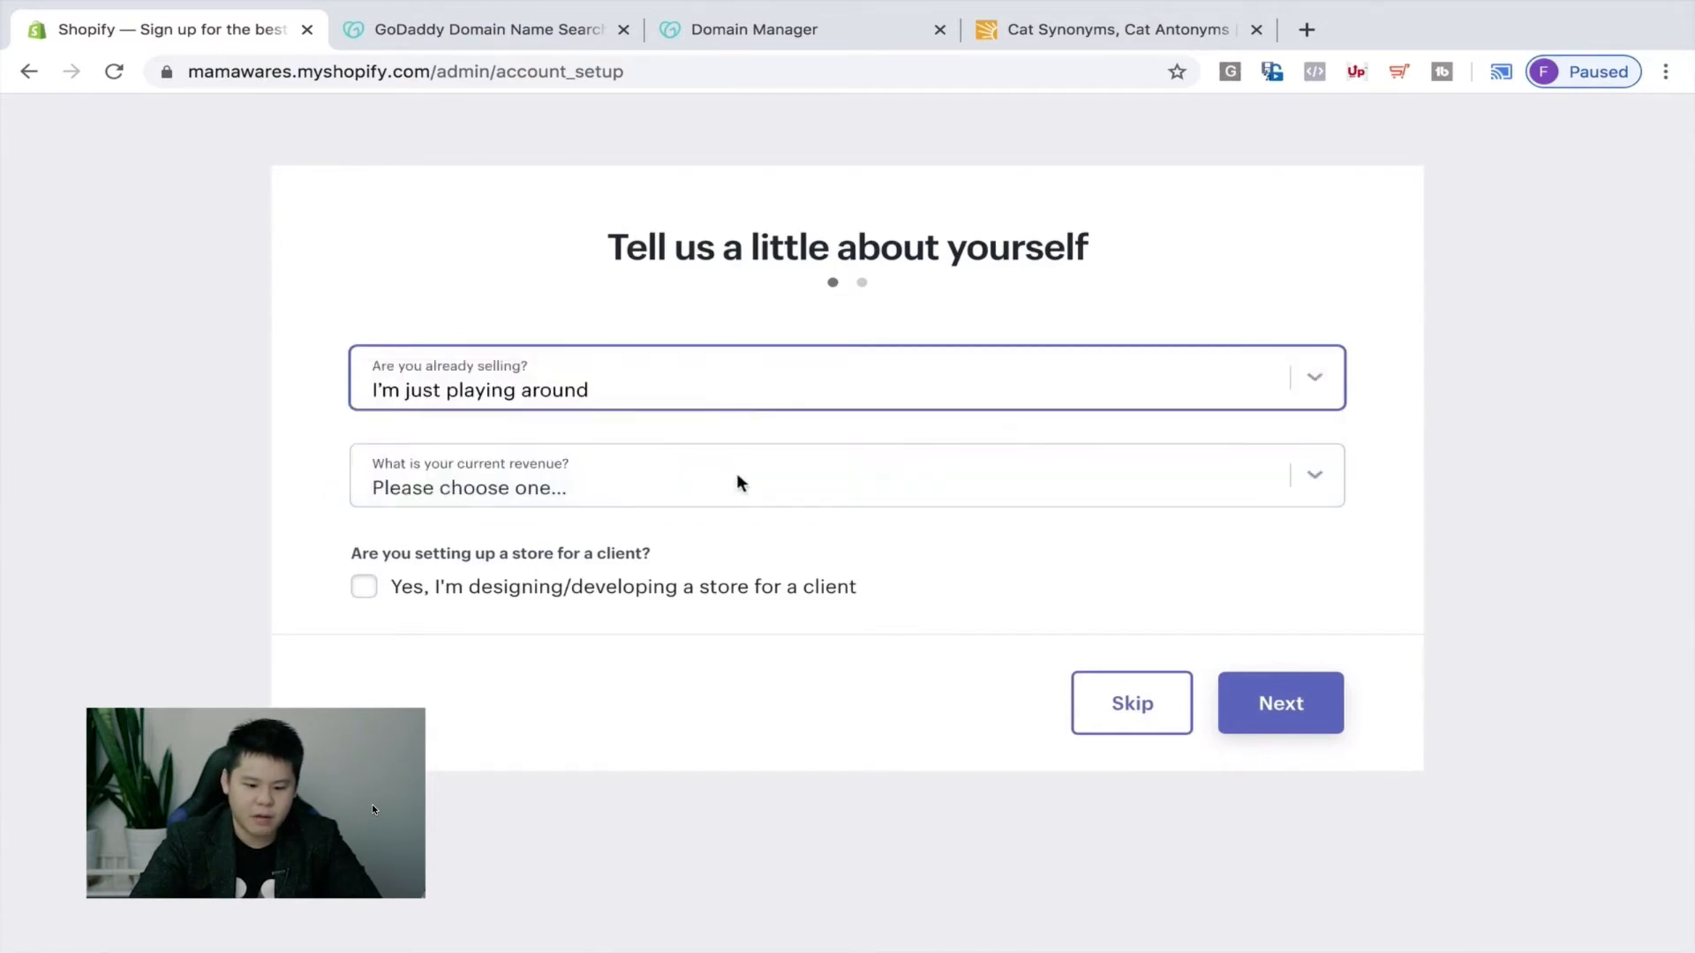
click(736, 476)
click(707, 500)
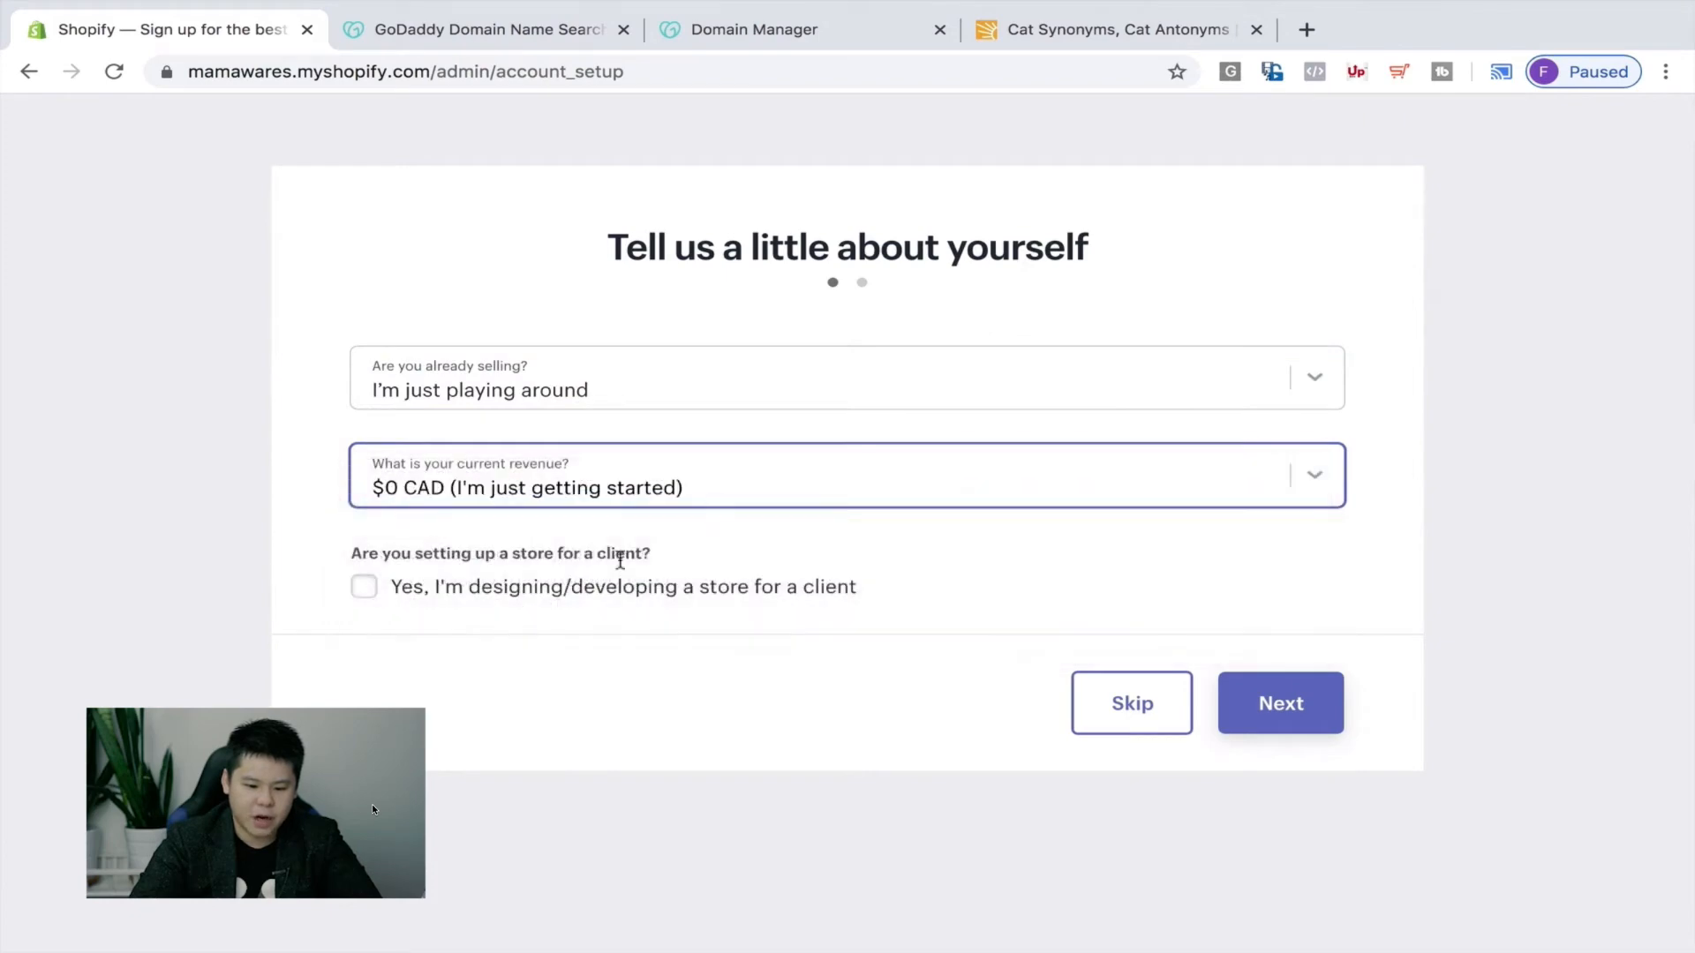
click(1227, 700)
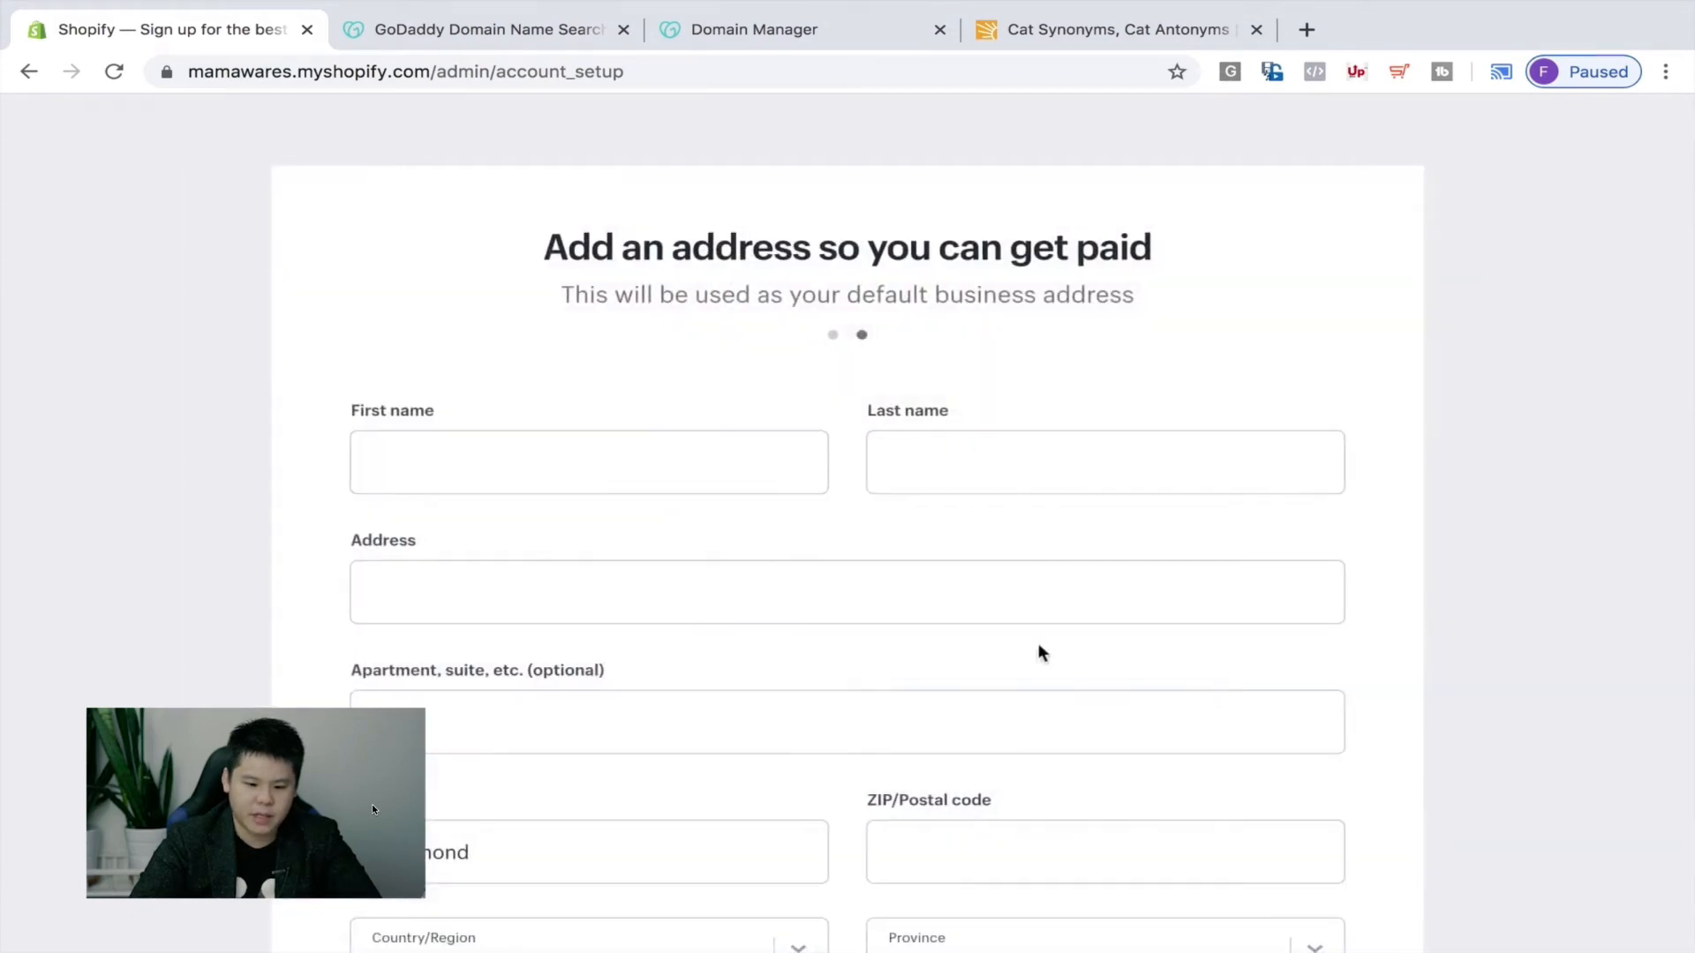
Fill in the first name, last name and business address using the saved autofill suggestion.
scroll(1038, 647, down, 5)
scroll(996, 643, up, 5)
click(725, 466)
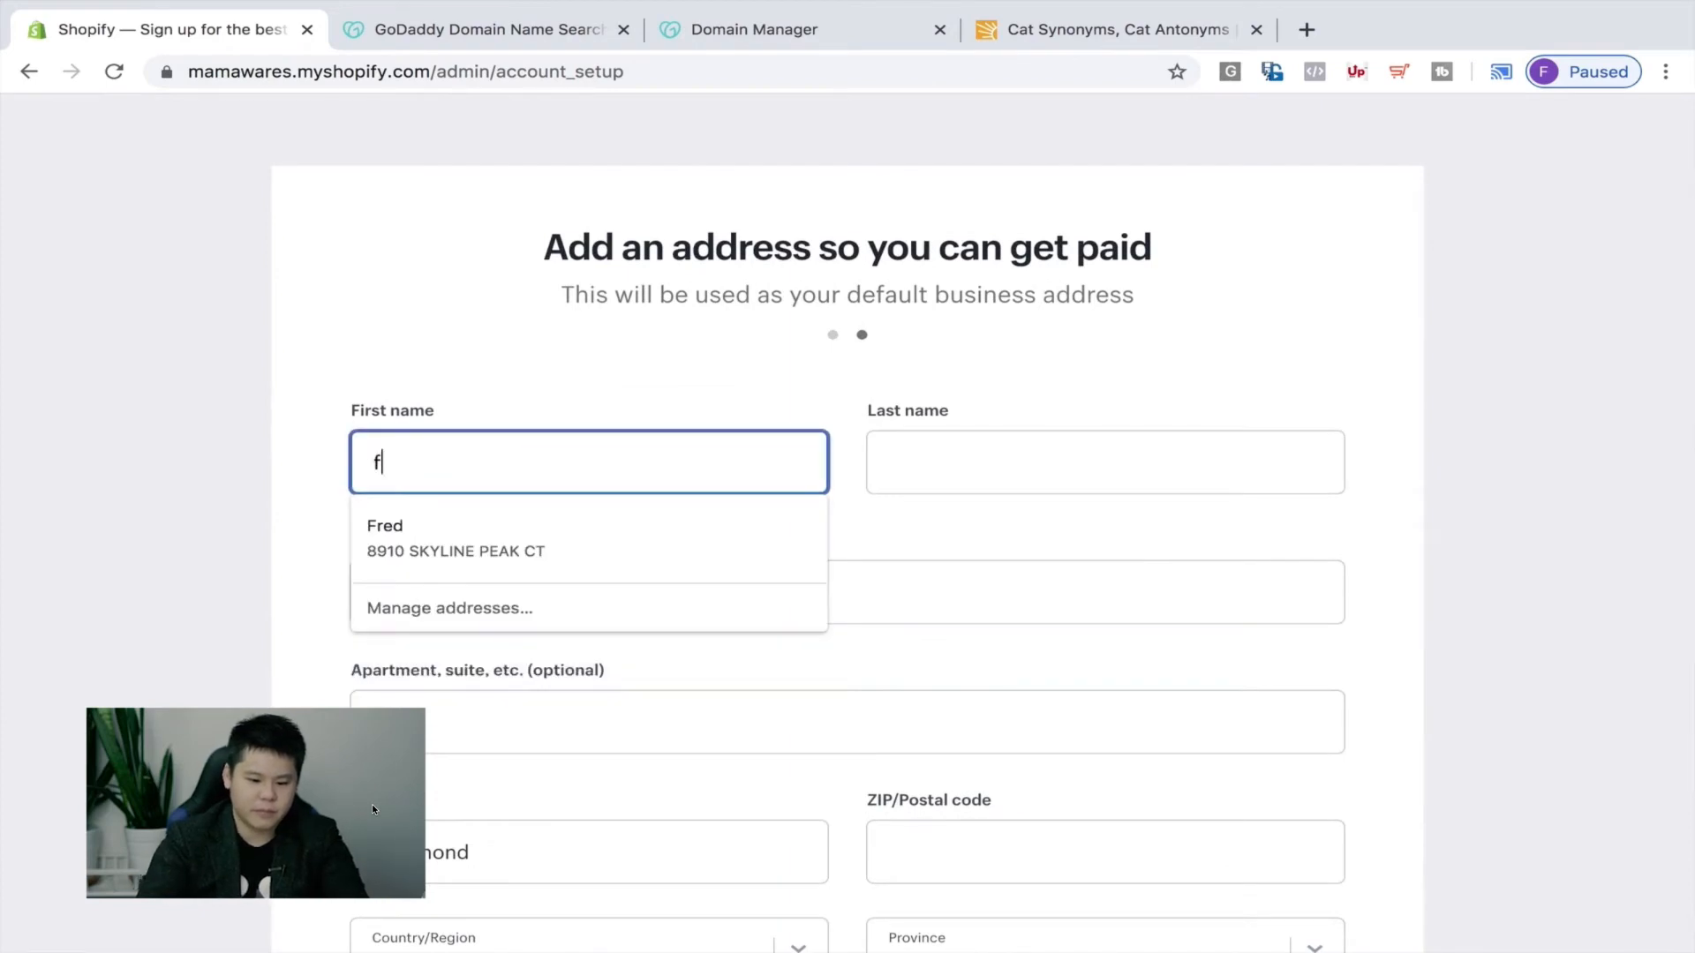
key(Tab)
key(Tab)
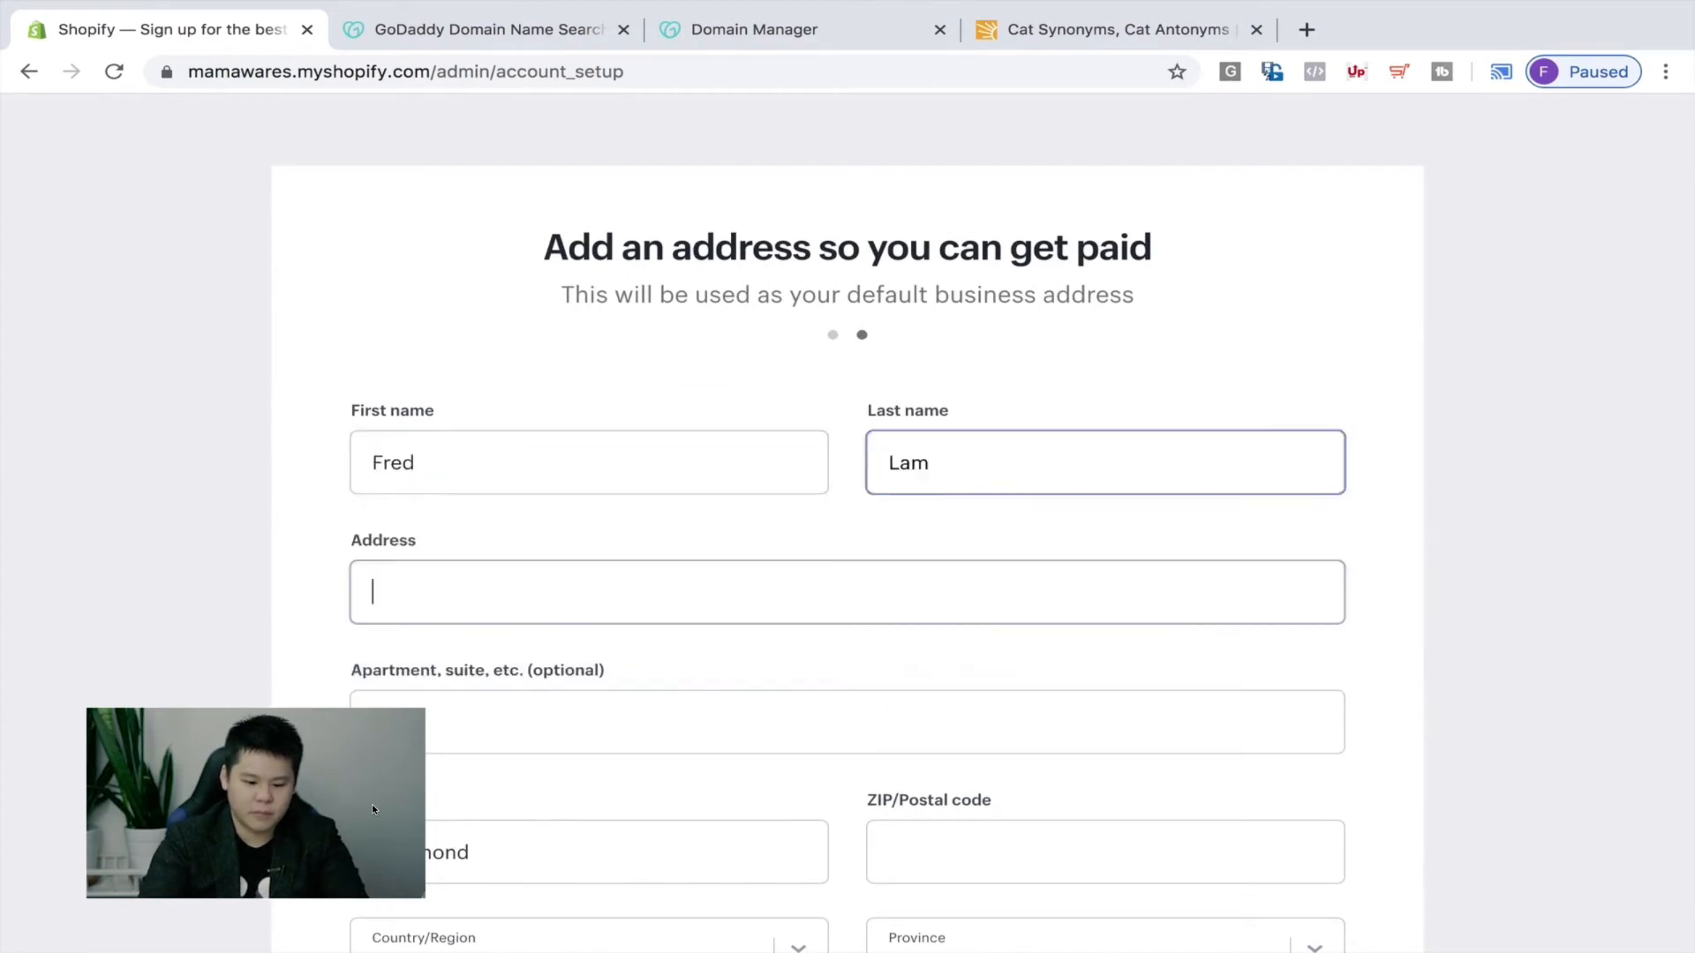
text(260)
key(Down)
key(Tab)
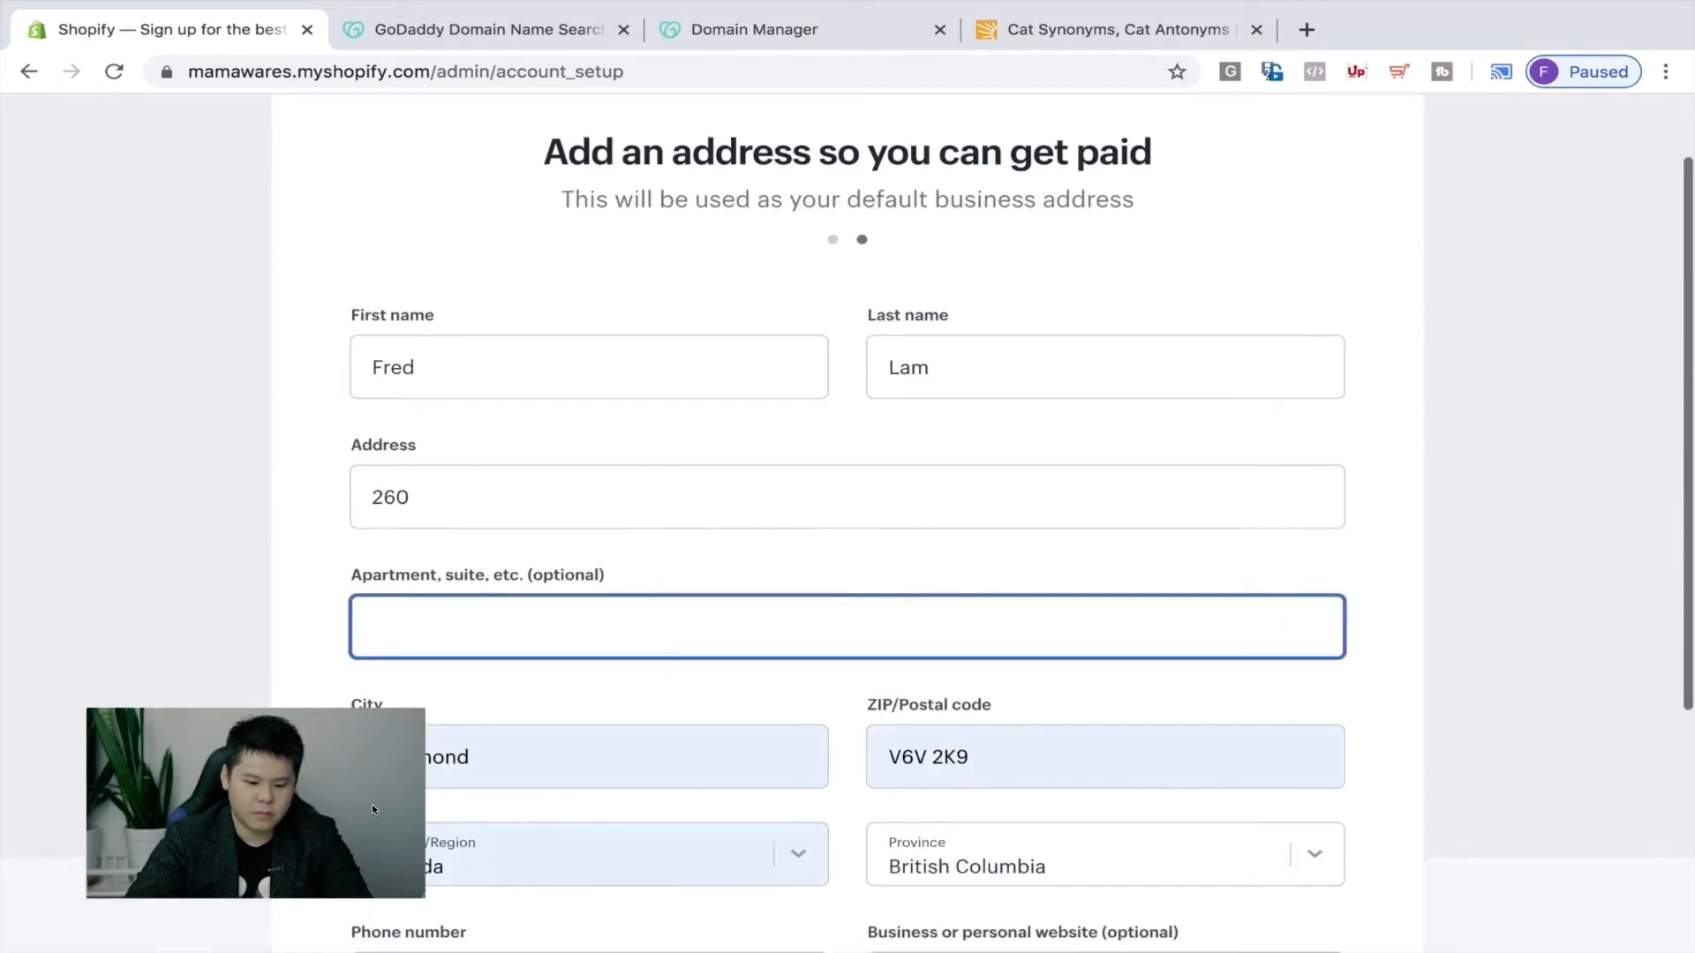
Clear the website field and enter the new Mamawares store admin.
scroll(706, 494, down, 3)
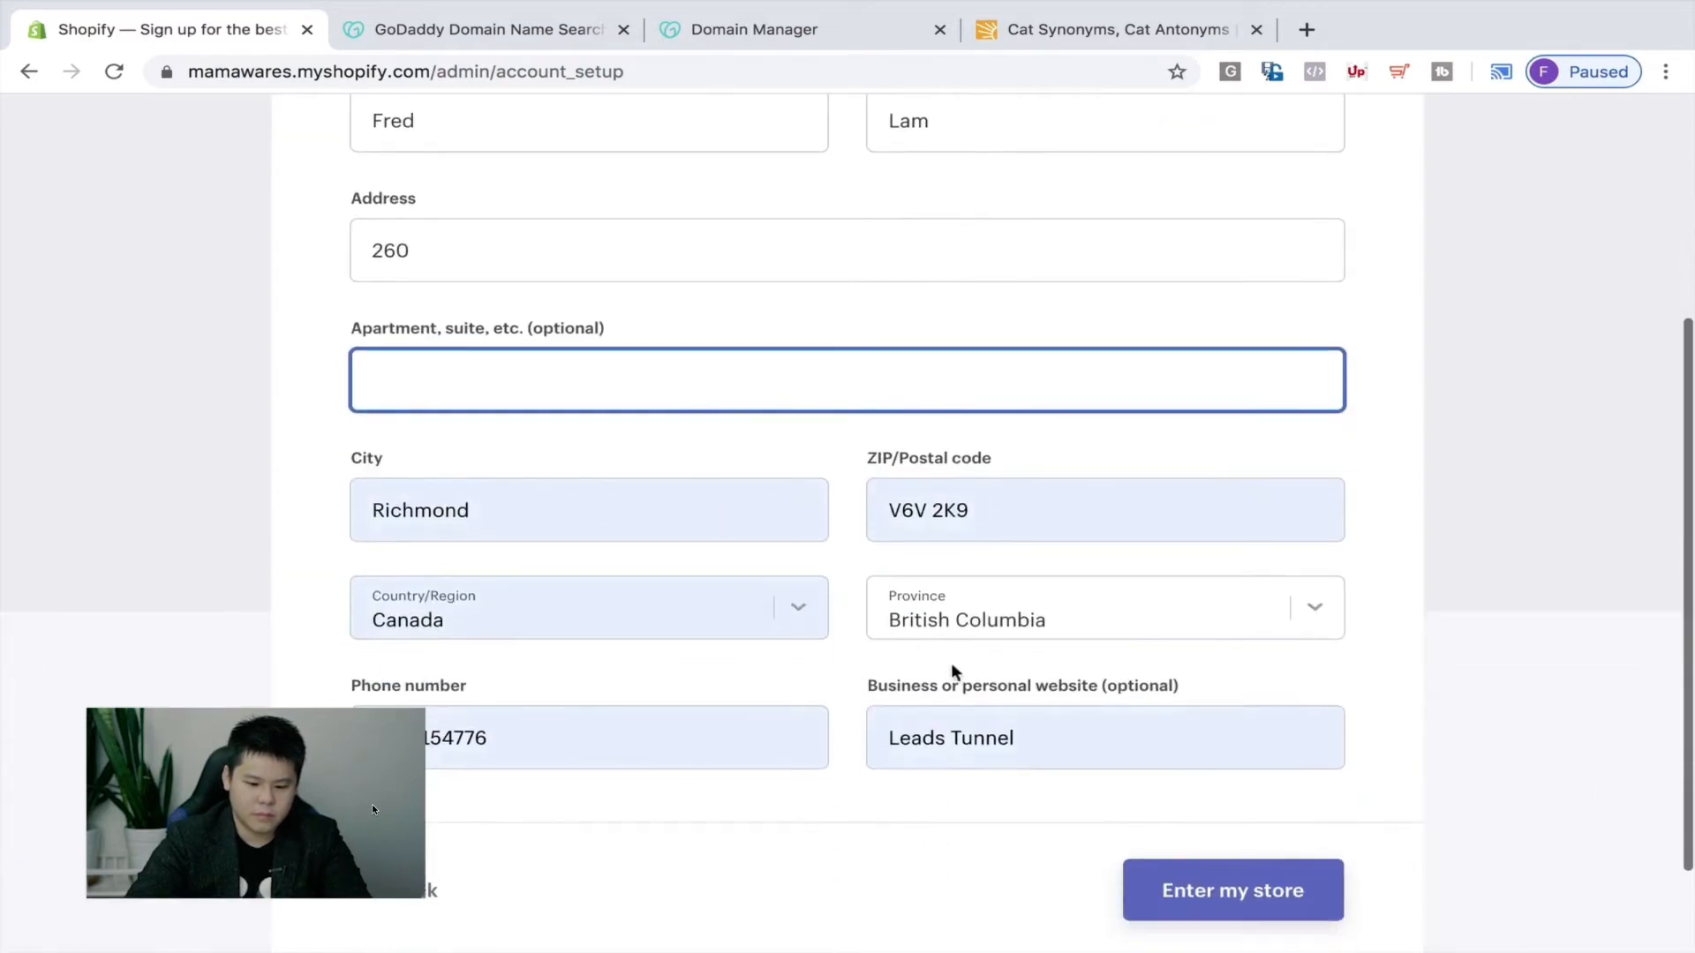
triple_click(934, 722)
key(BackSpace)
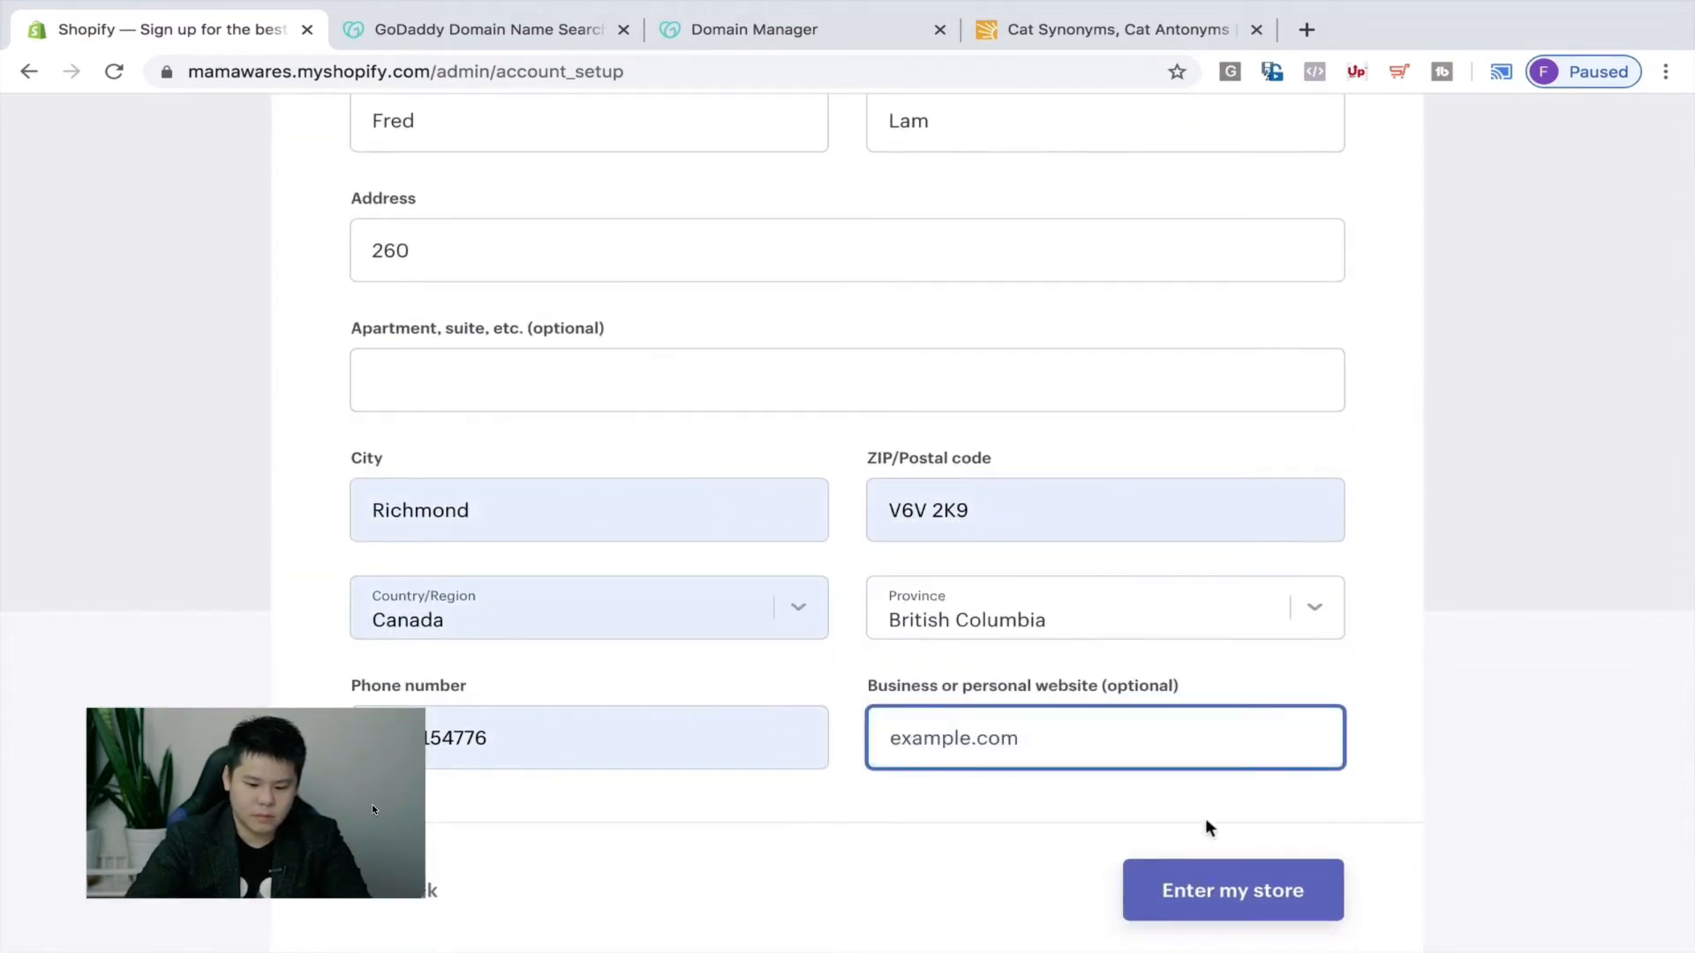
click(1202, 892)
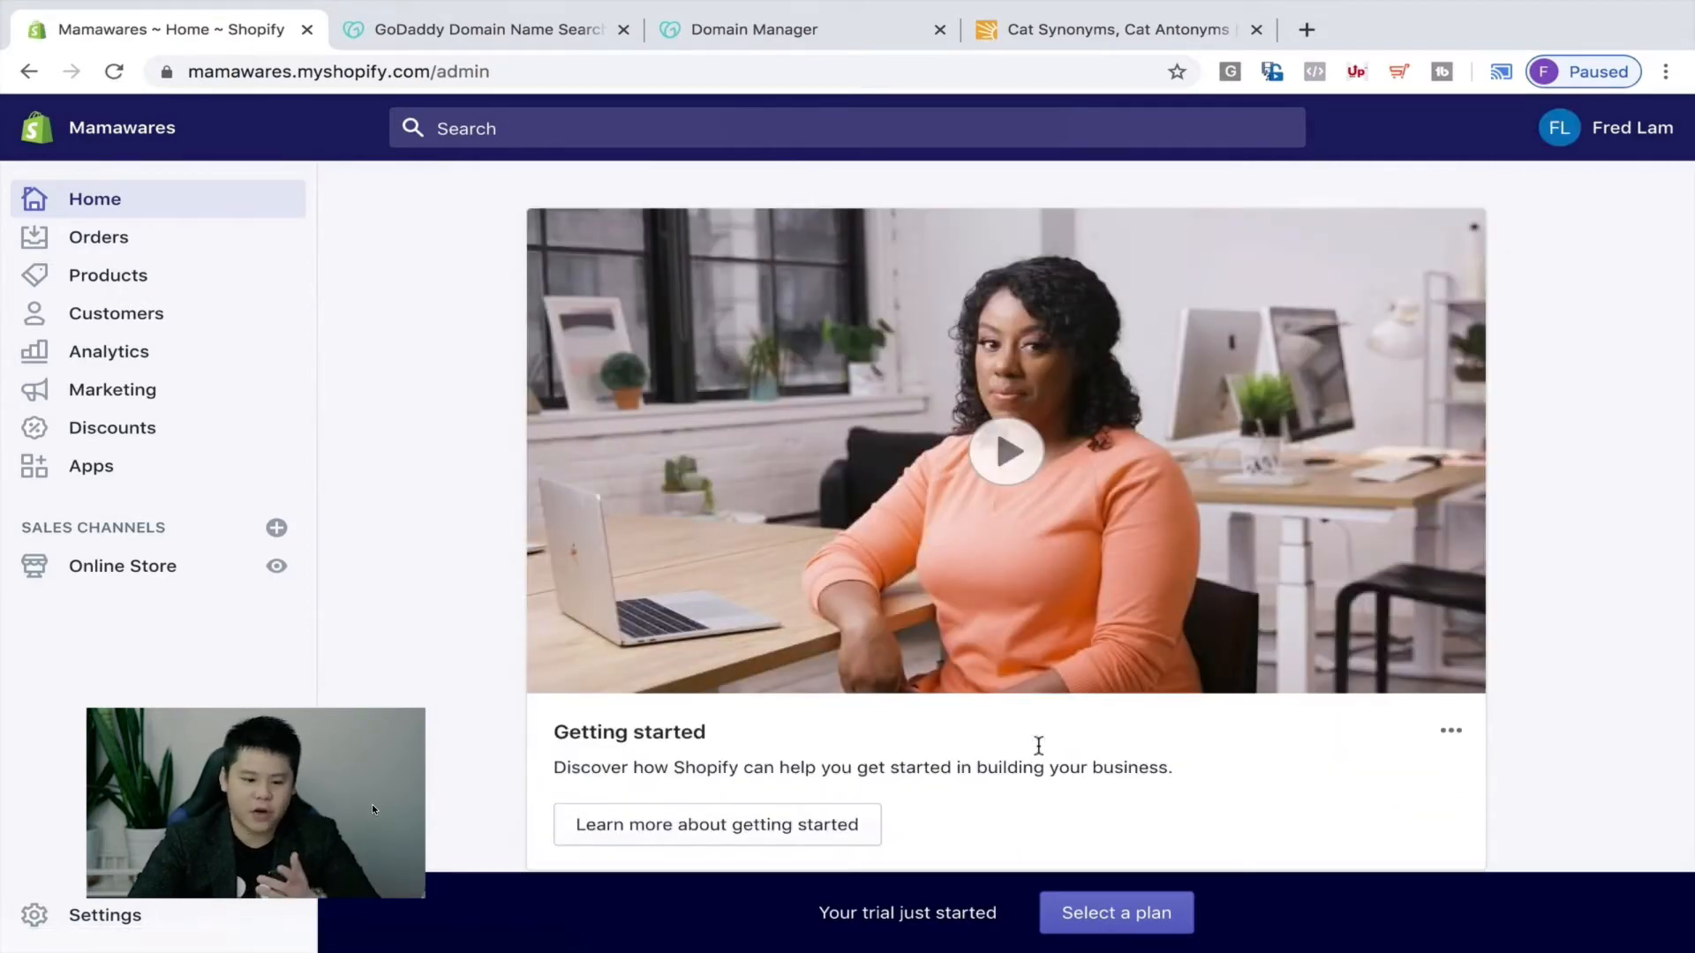
Go to Online Store > Domains and choose Connect existing domain.
click(193, 578)
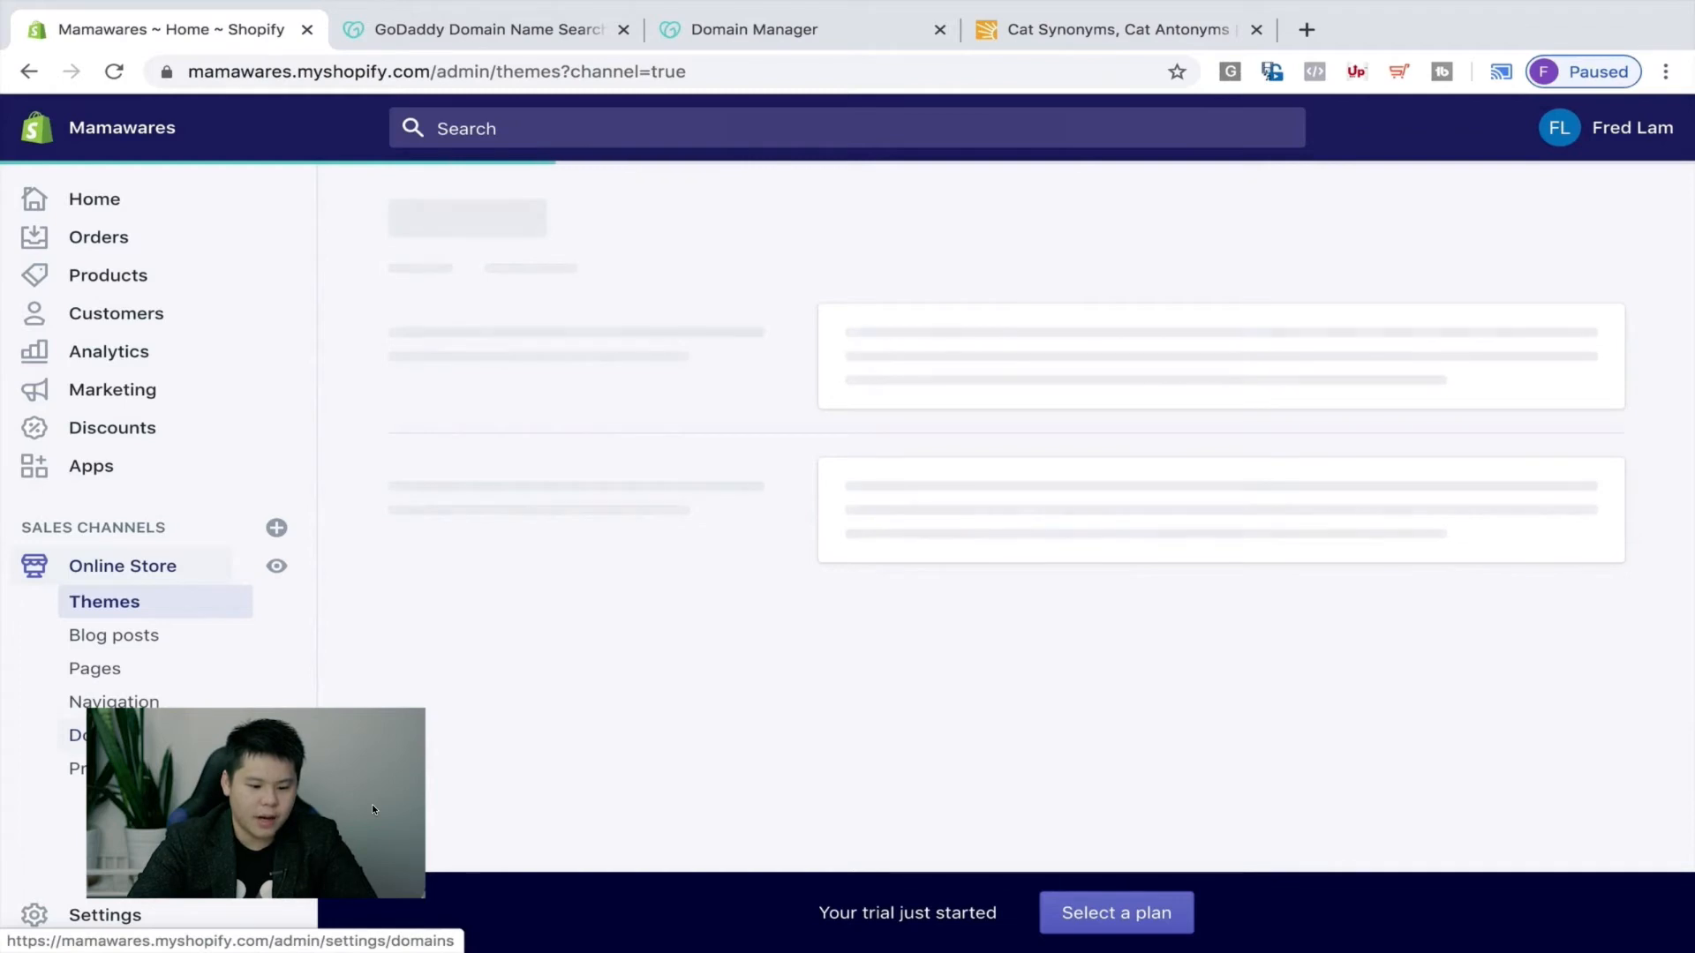
click(97, 734)
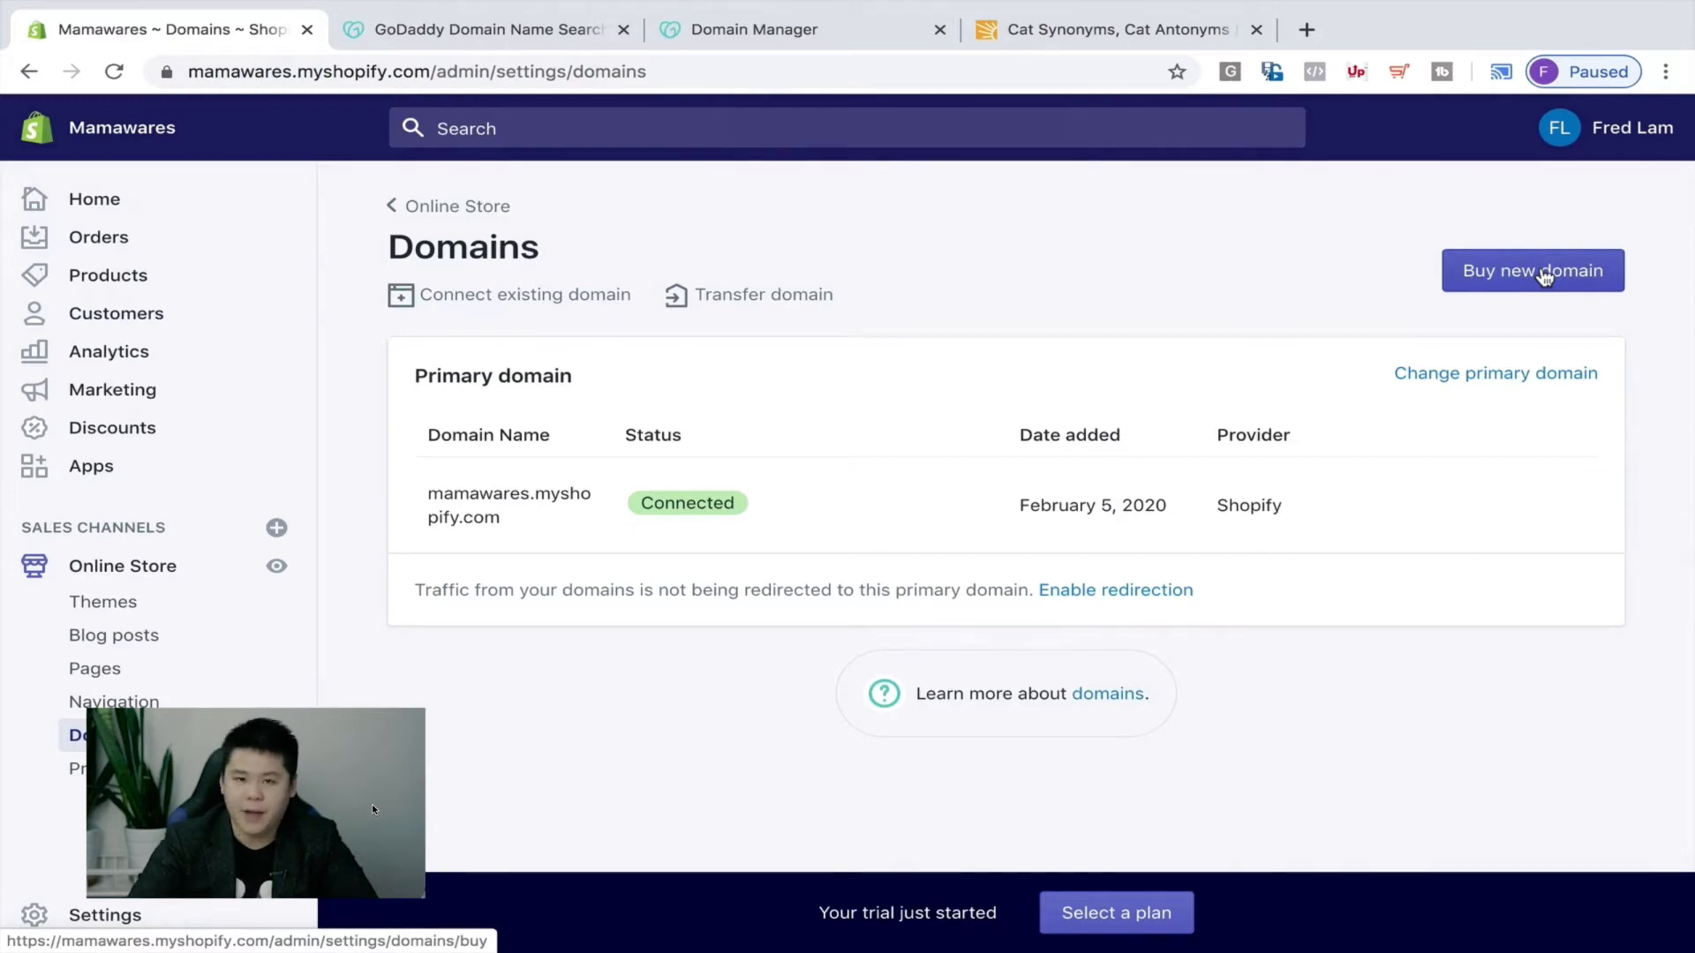
click(548, 290)
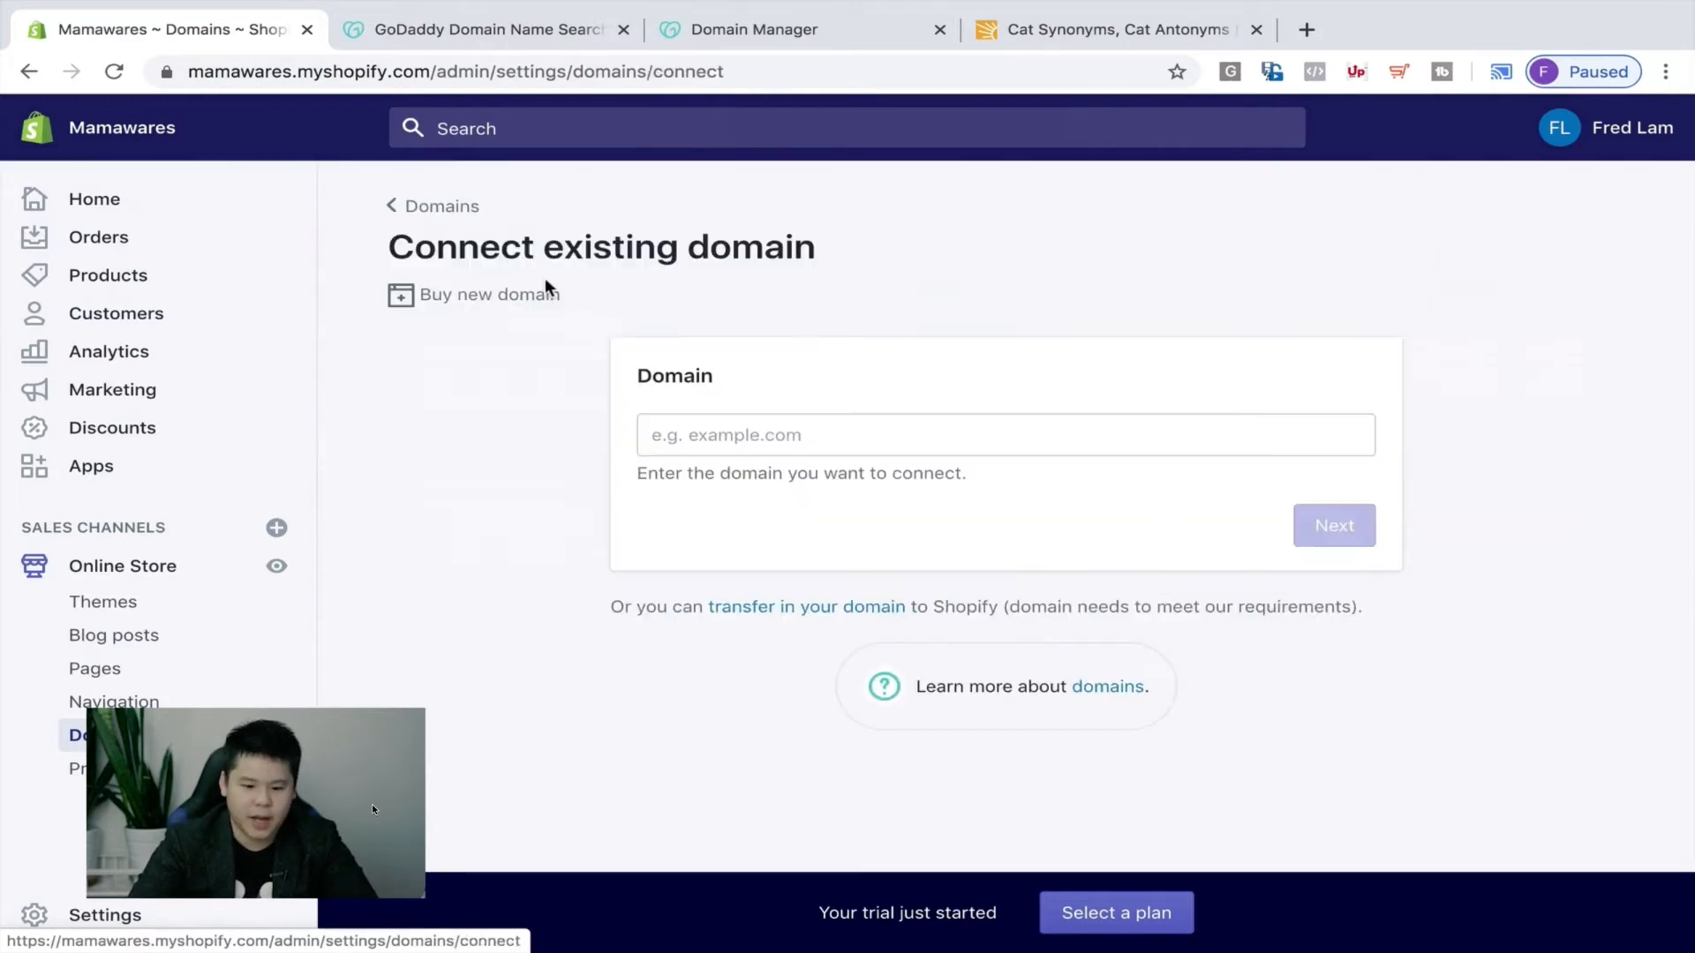
Enter mamawares.com as the domain and choose to connect it to GoDaddy automatically.
click(745, 435)
text(mamawares.com)
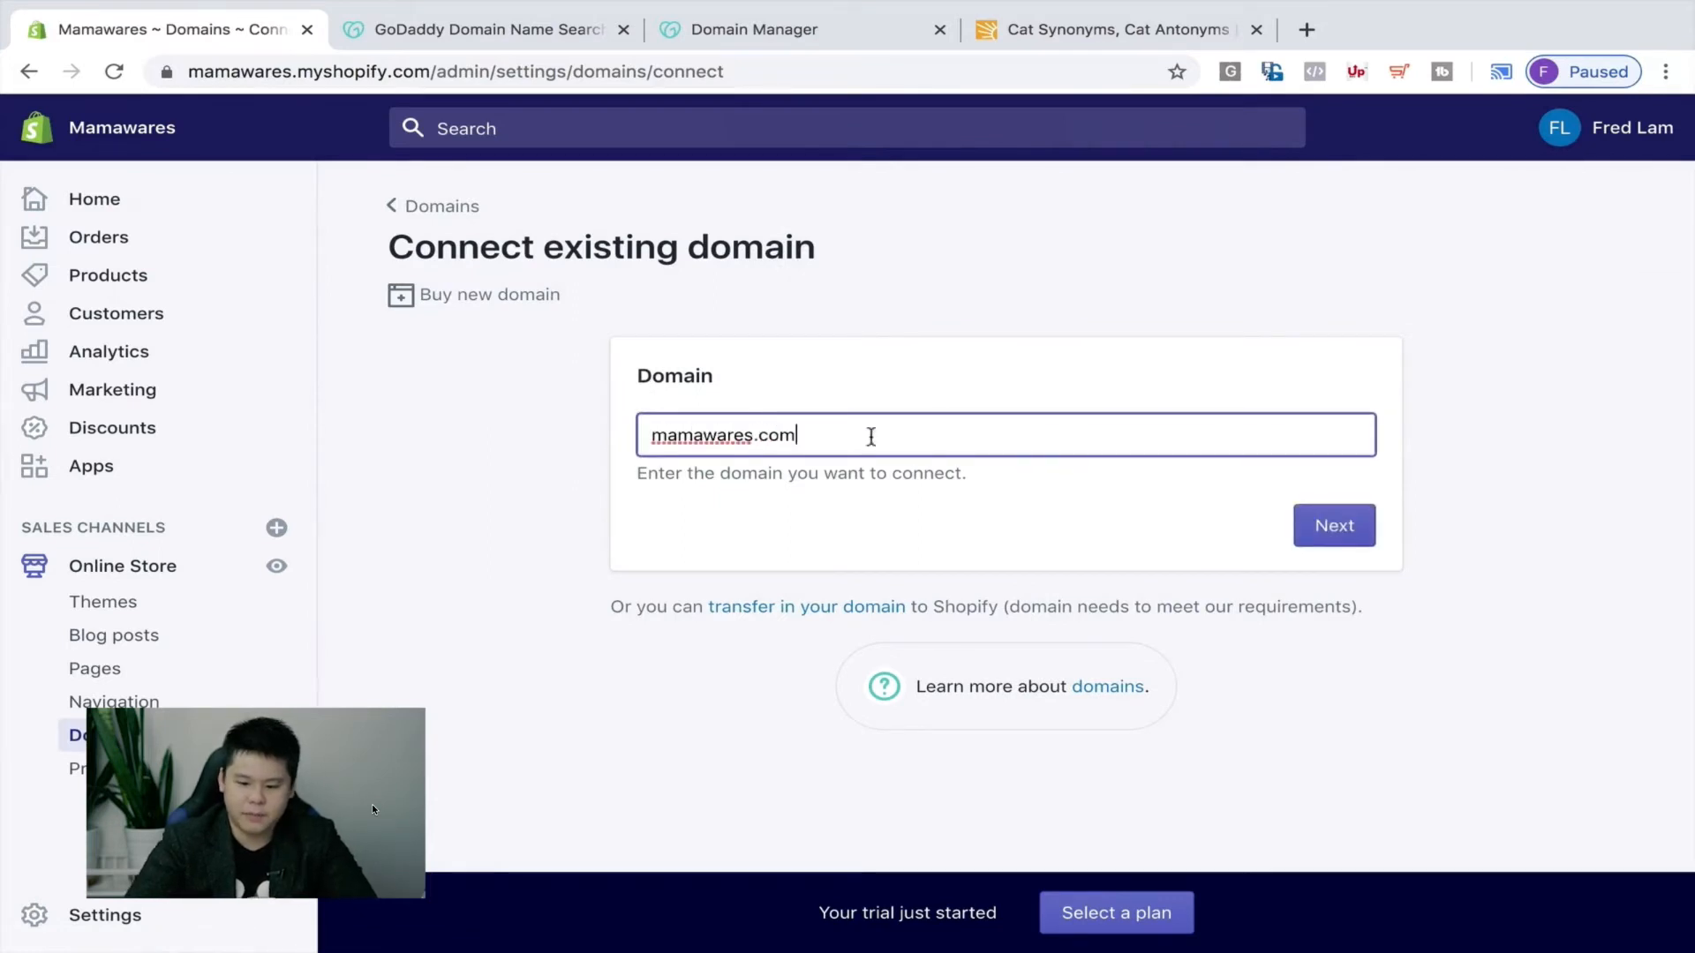
click(1360, 543)
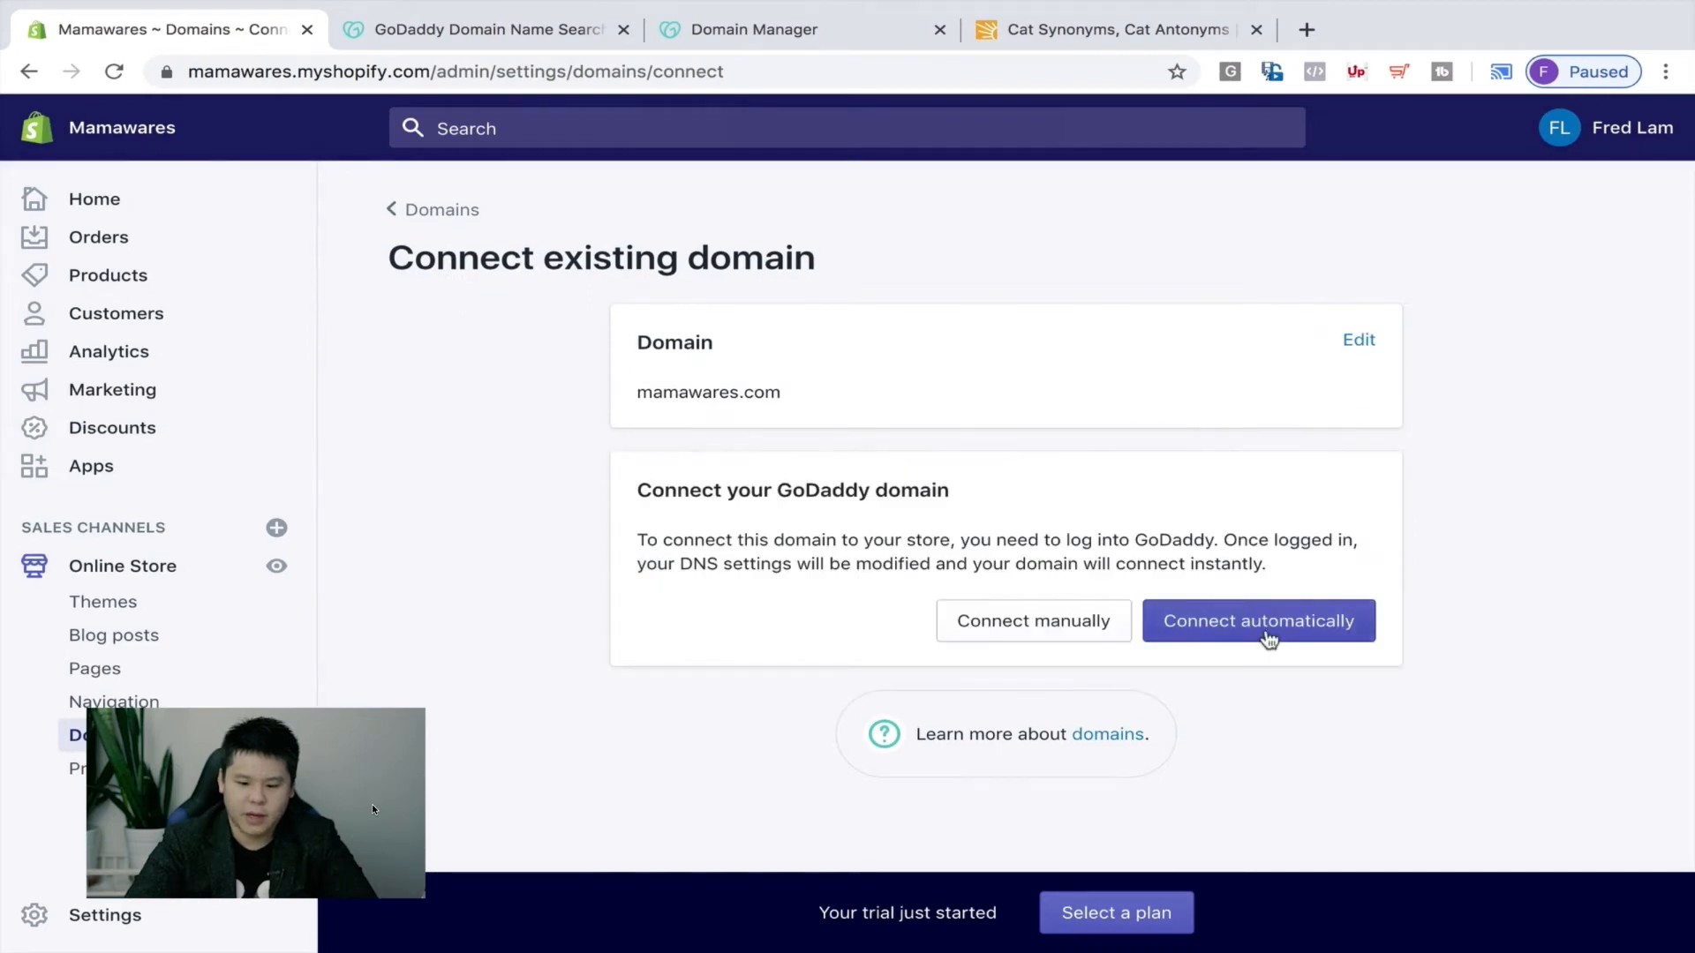
click(1268, 637)
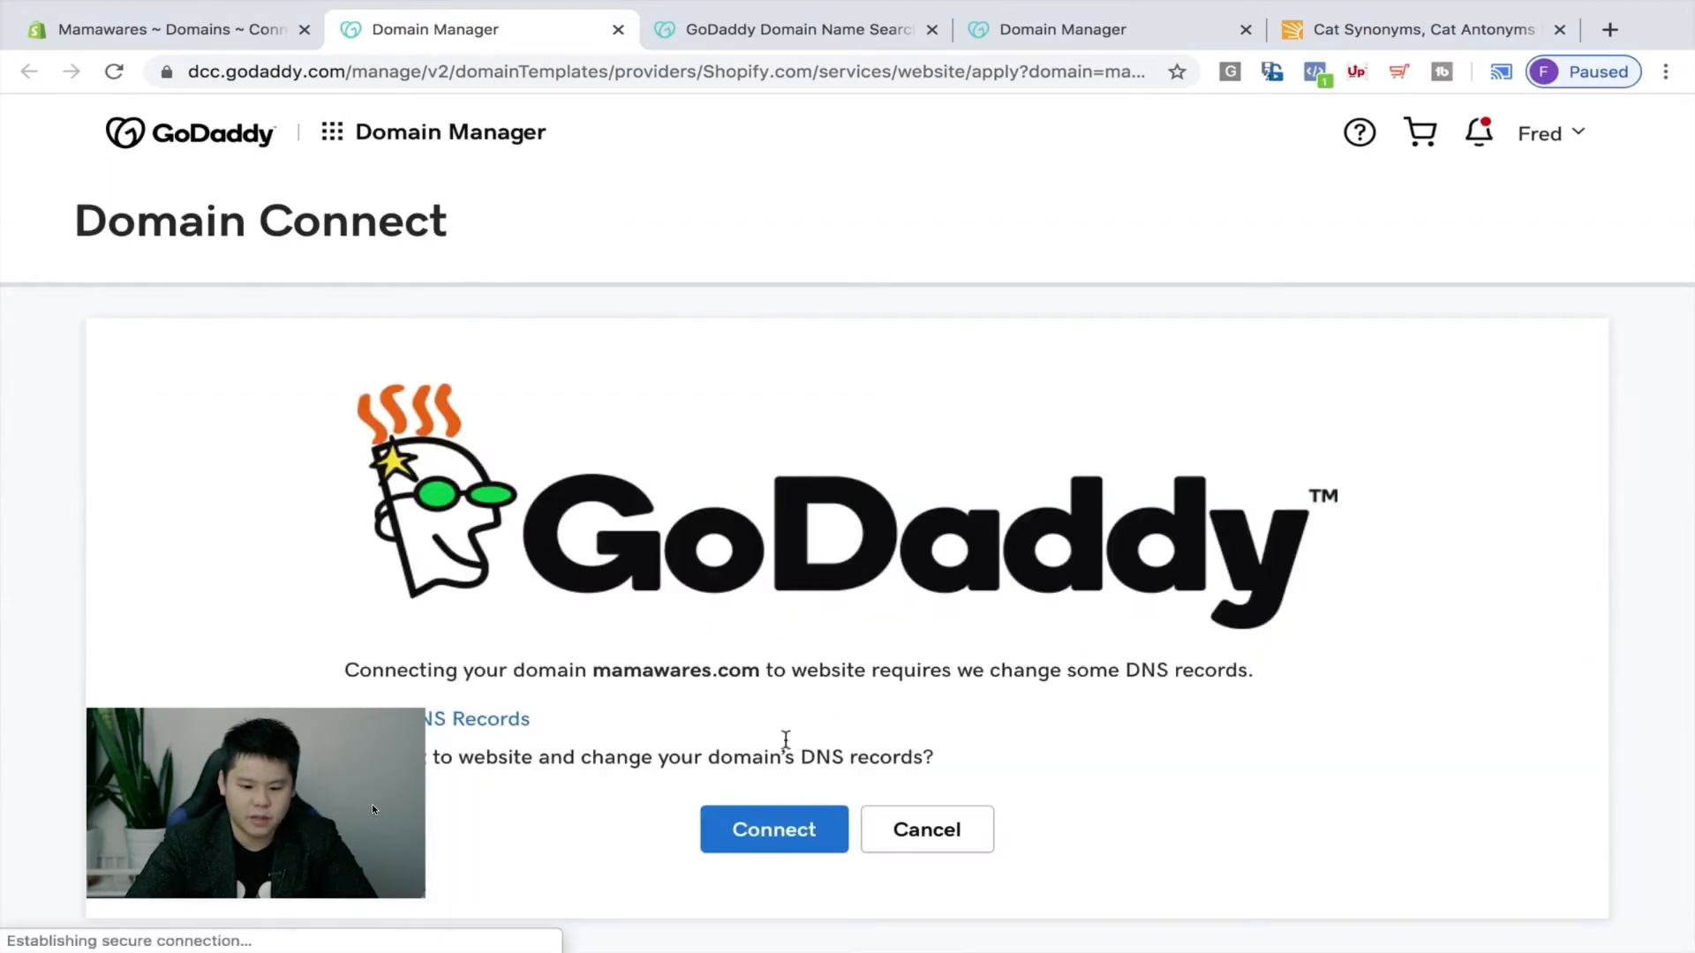
Approve GoDaddy's DNS record changes for mamawares.com and close the Success screen.
click(834, 829)
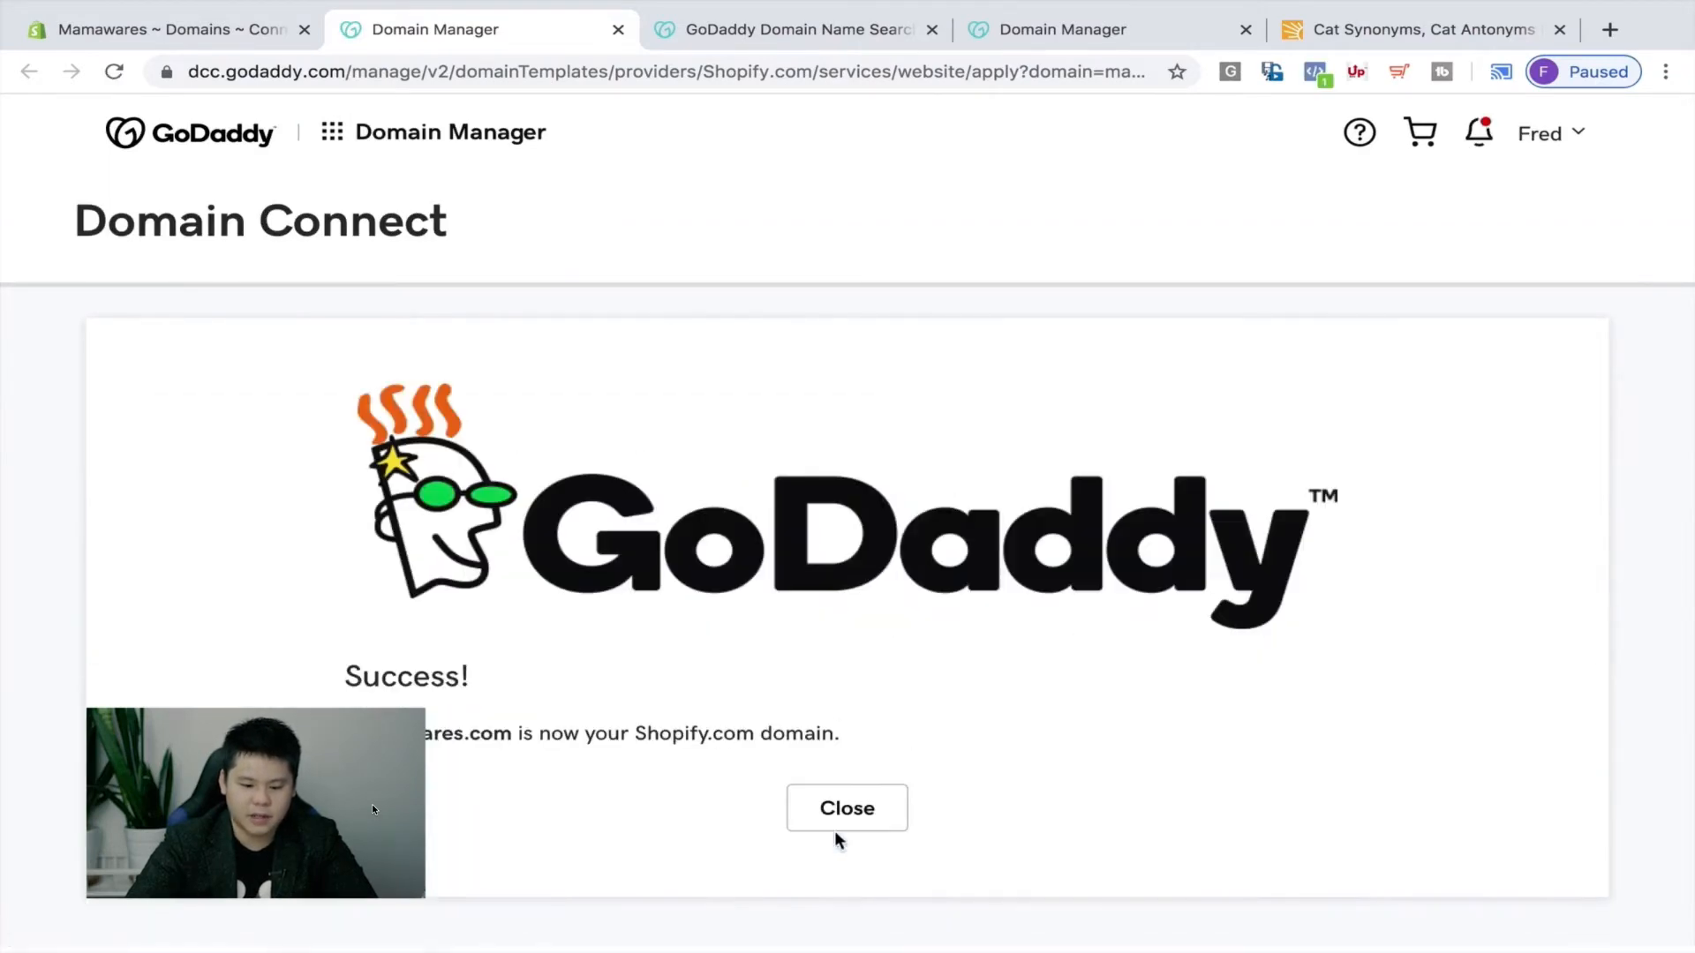
click(860, 807)
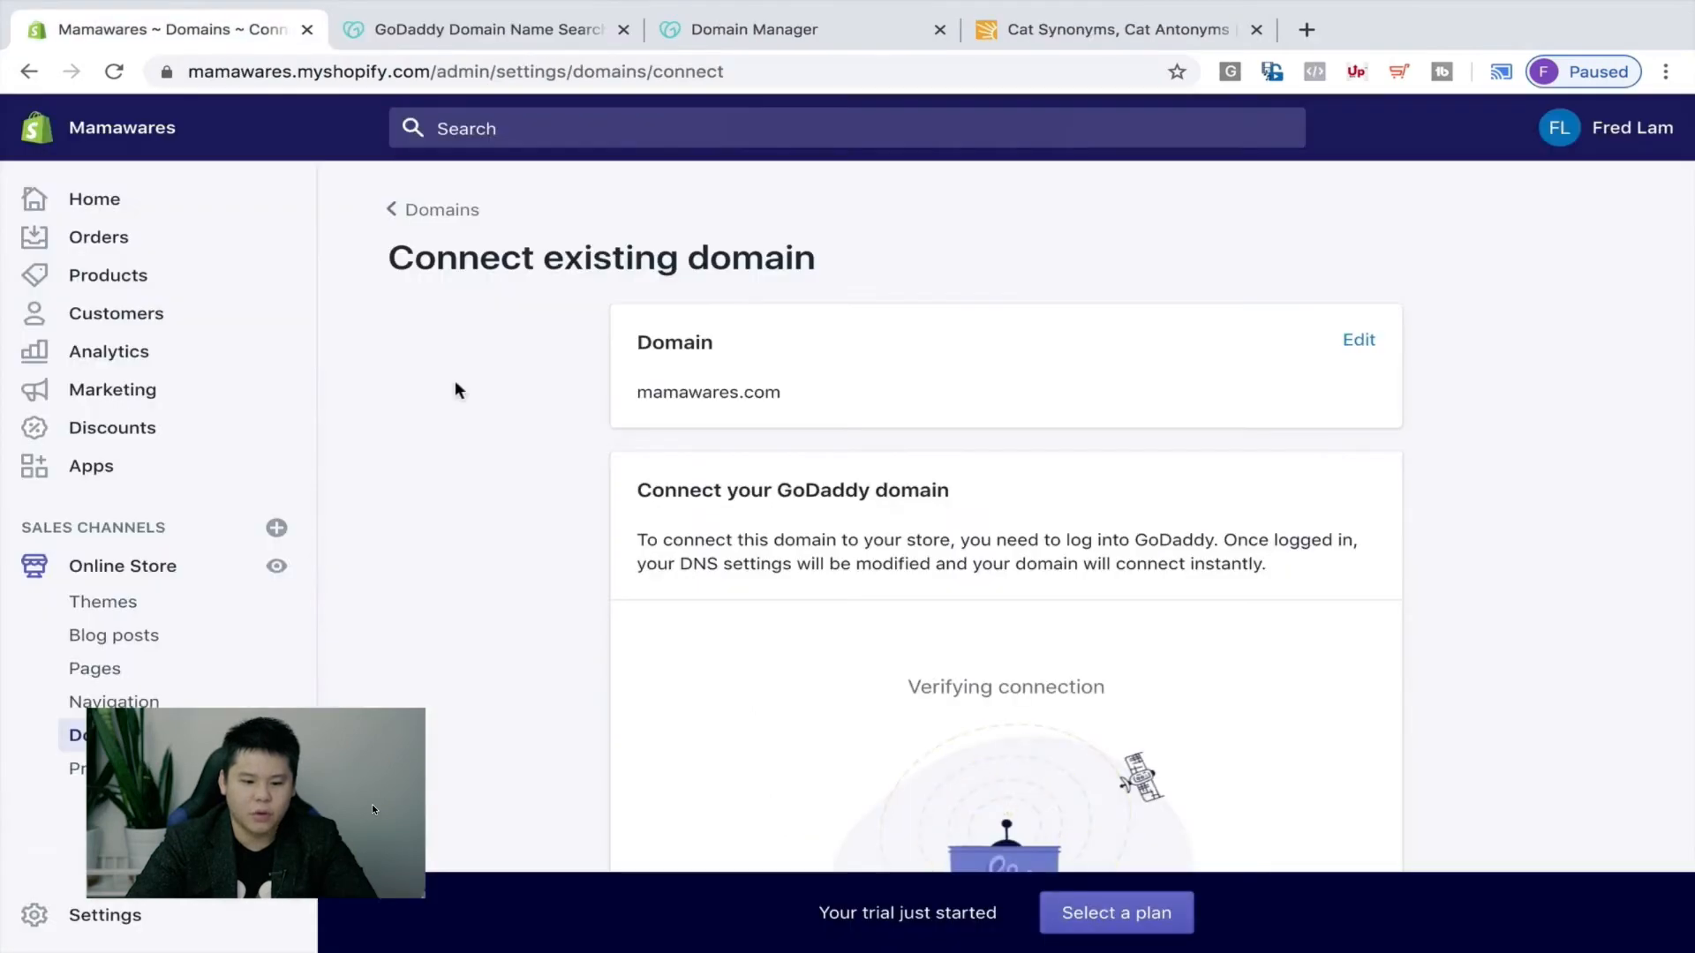
Let Shopify verify mamawares.com and confirm it shows as connected with SSL pending.
scroll(505, 470, down, 3)
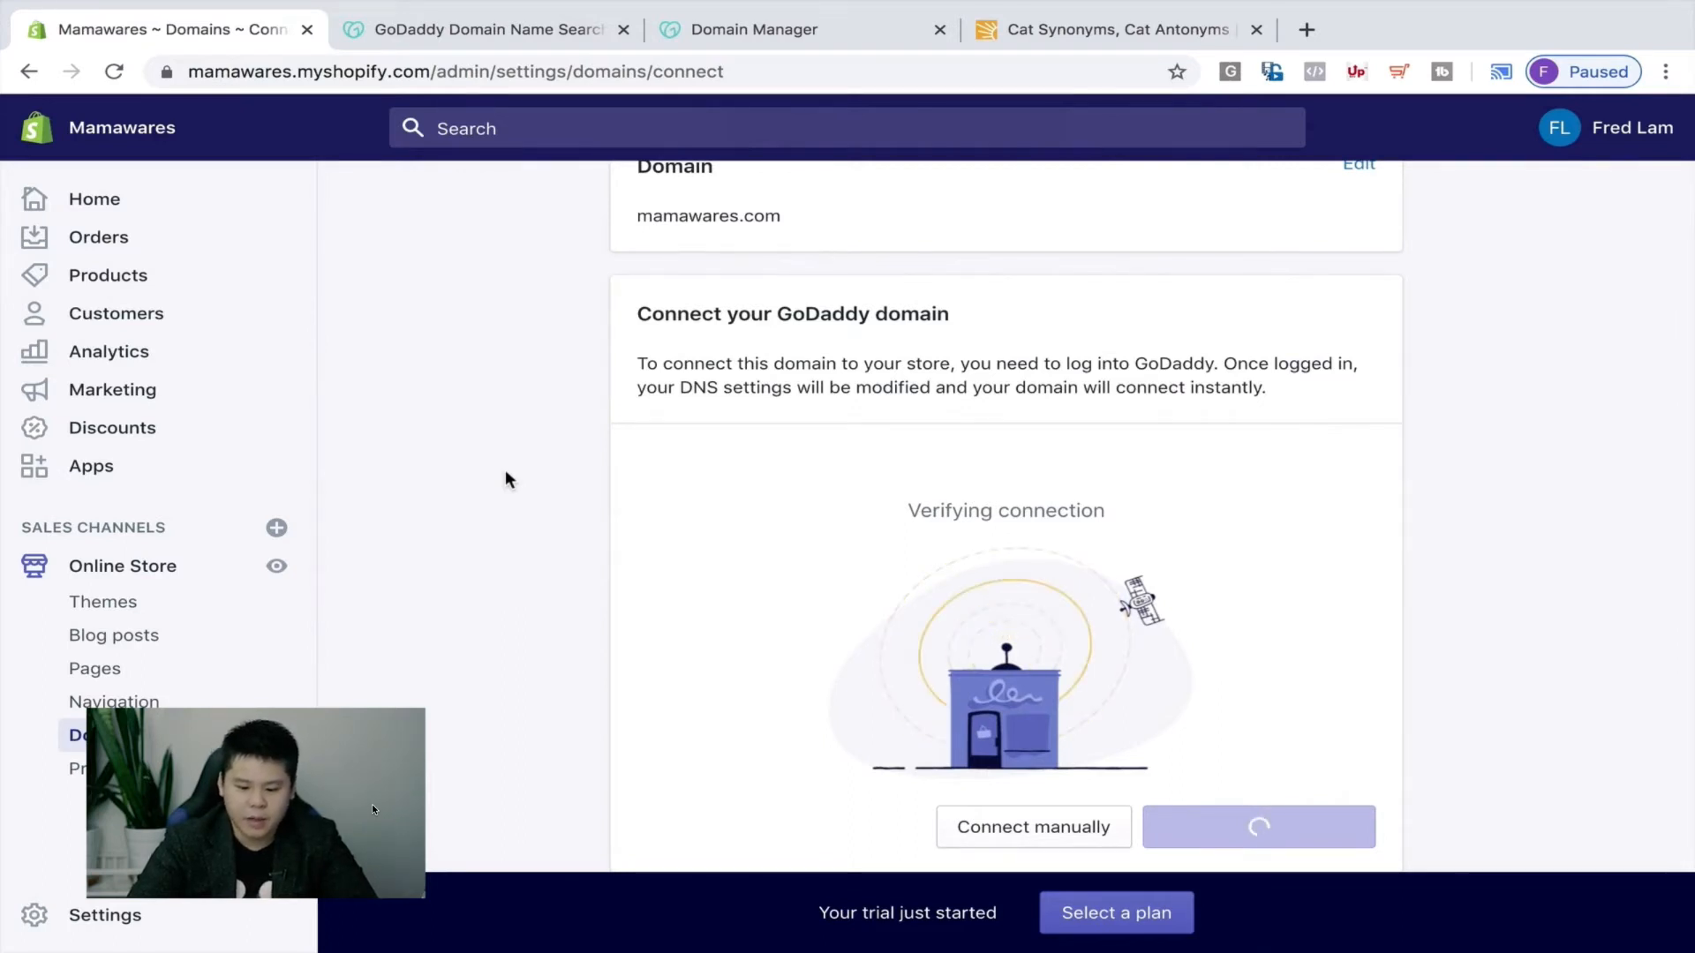
click(1091, 934)
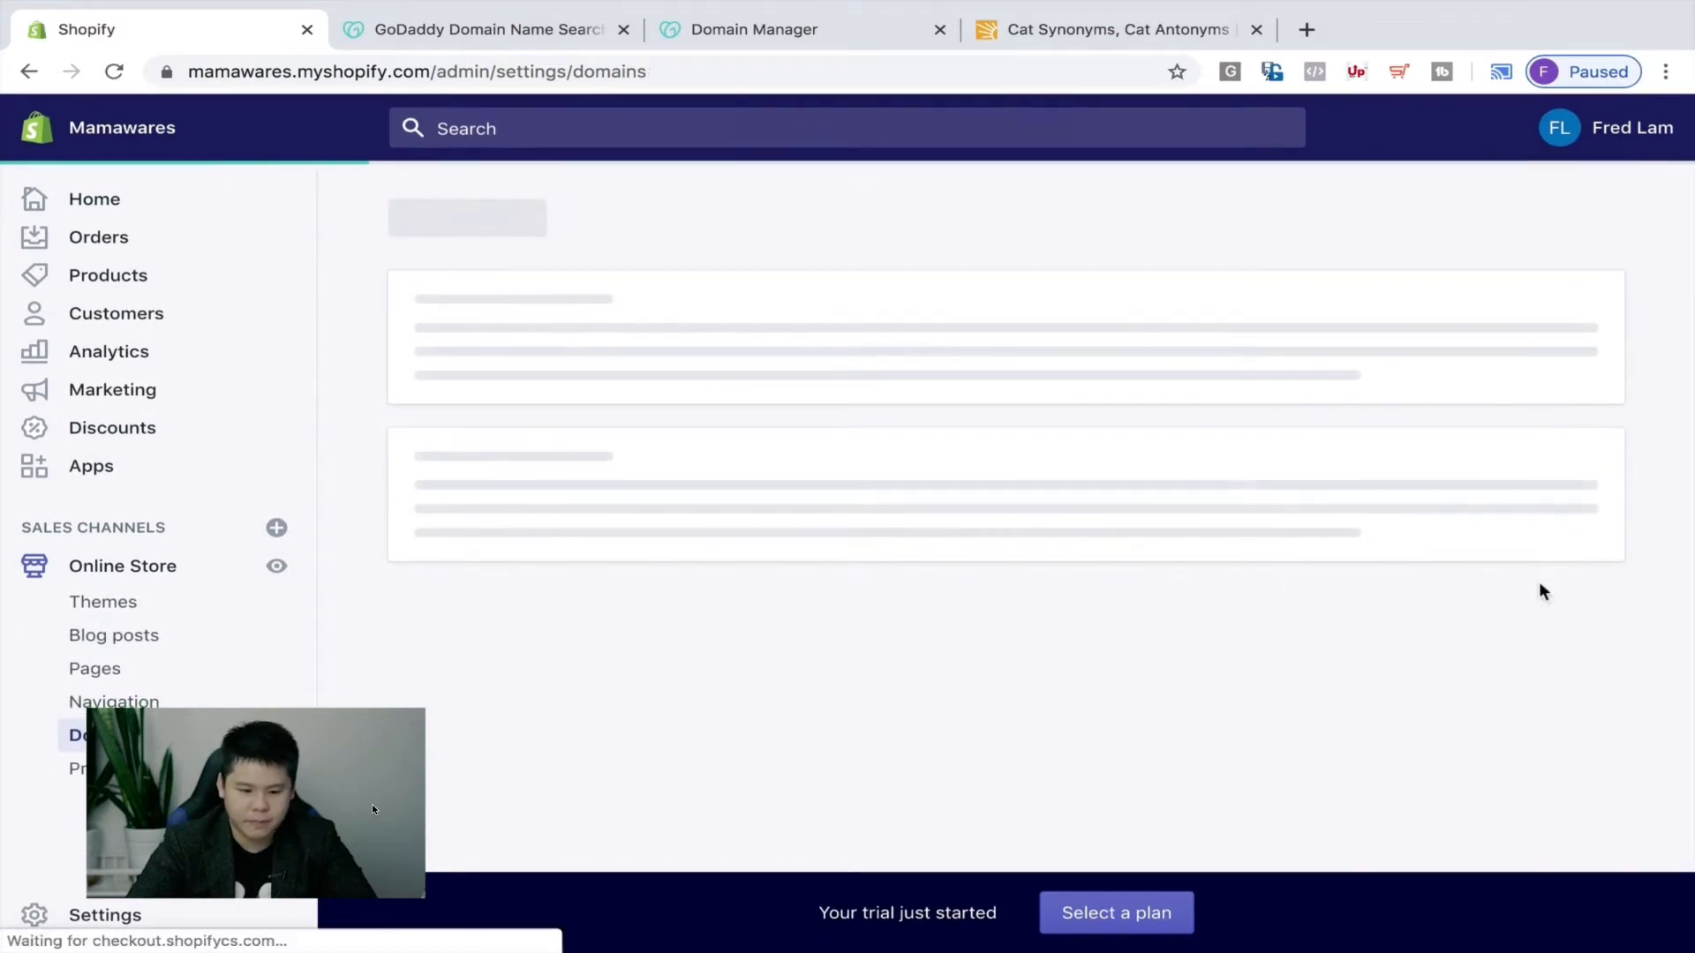
scroll(976, 628, down, 4)
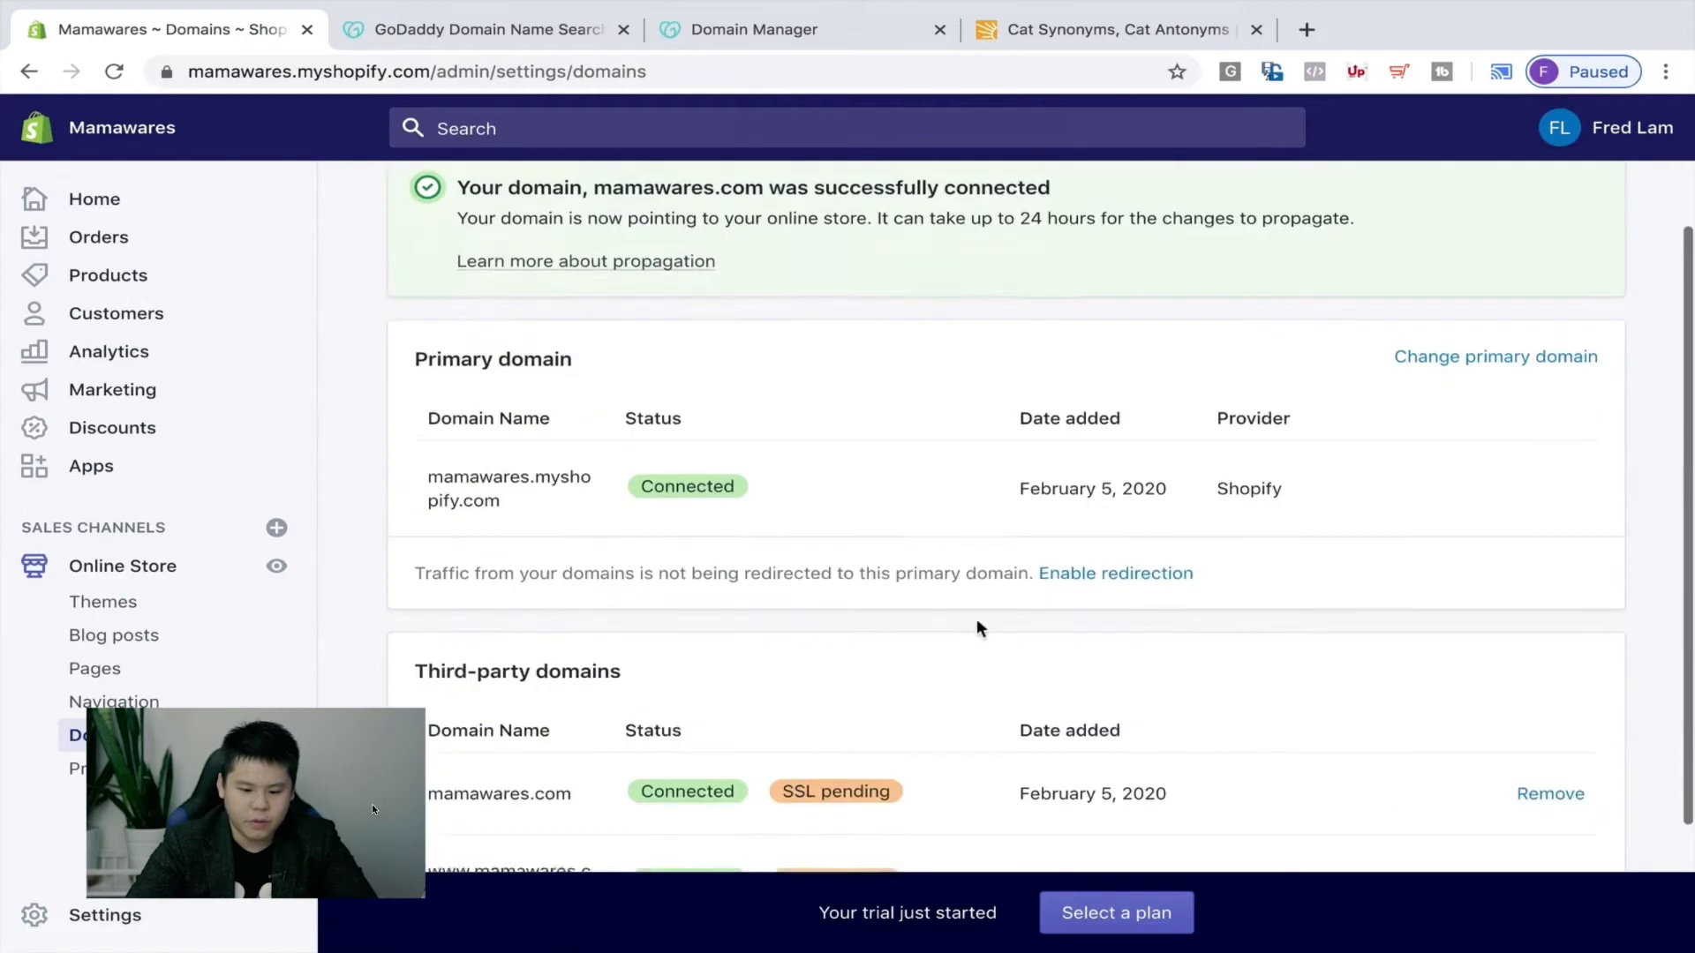
scroll(1232, 592, up, 3)
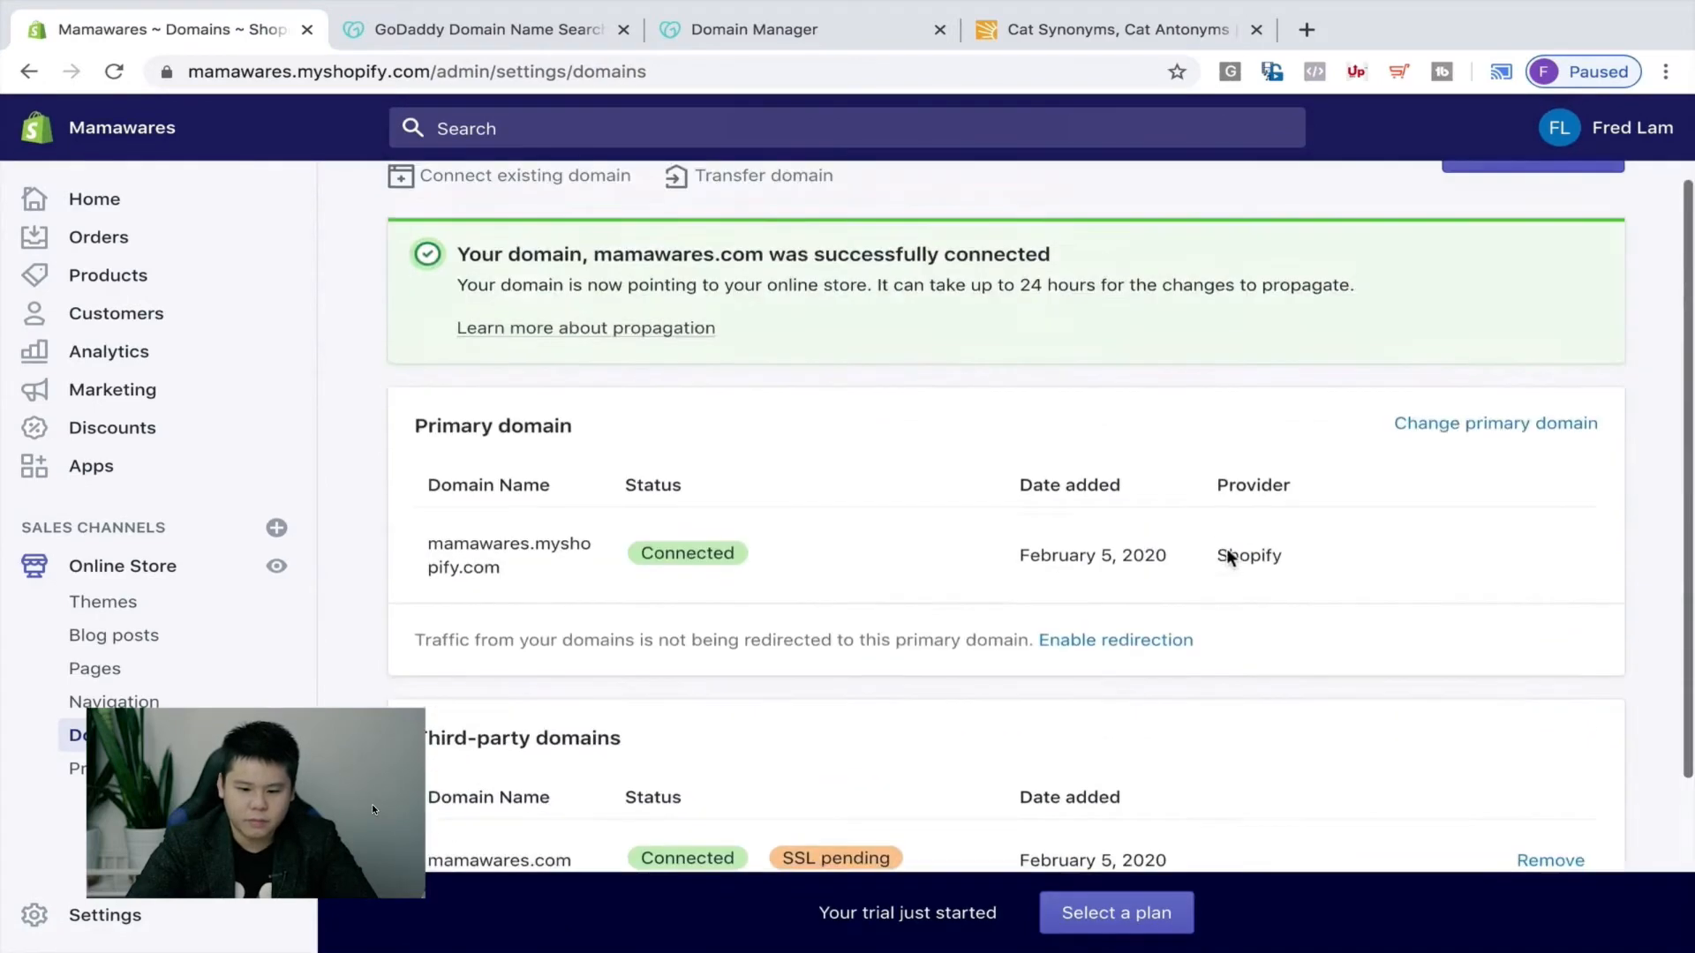
click(1467, 434)
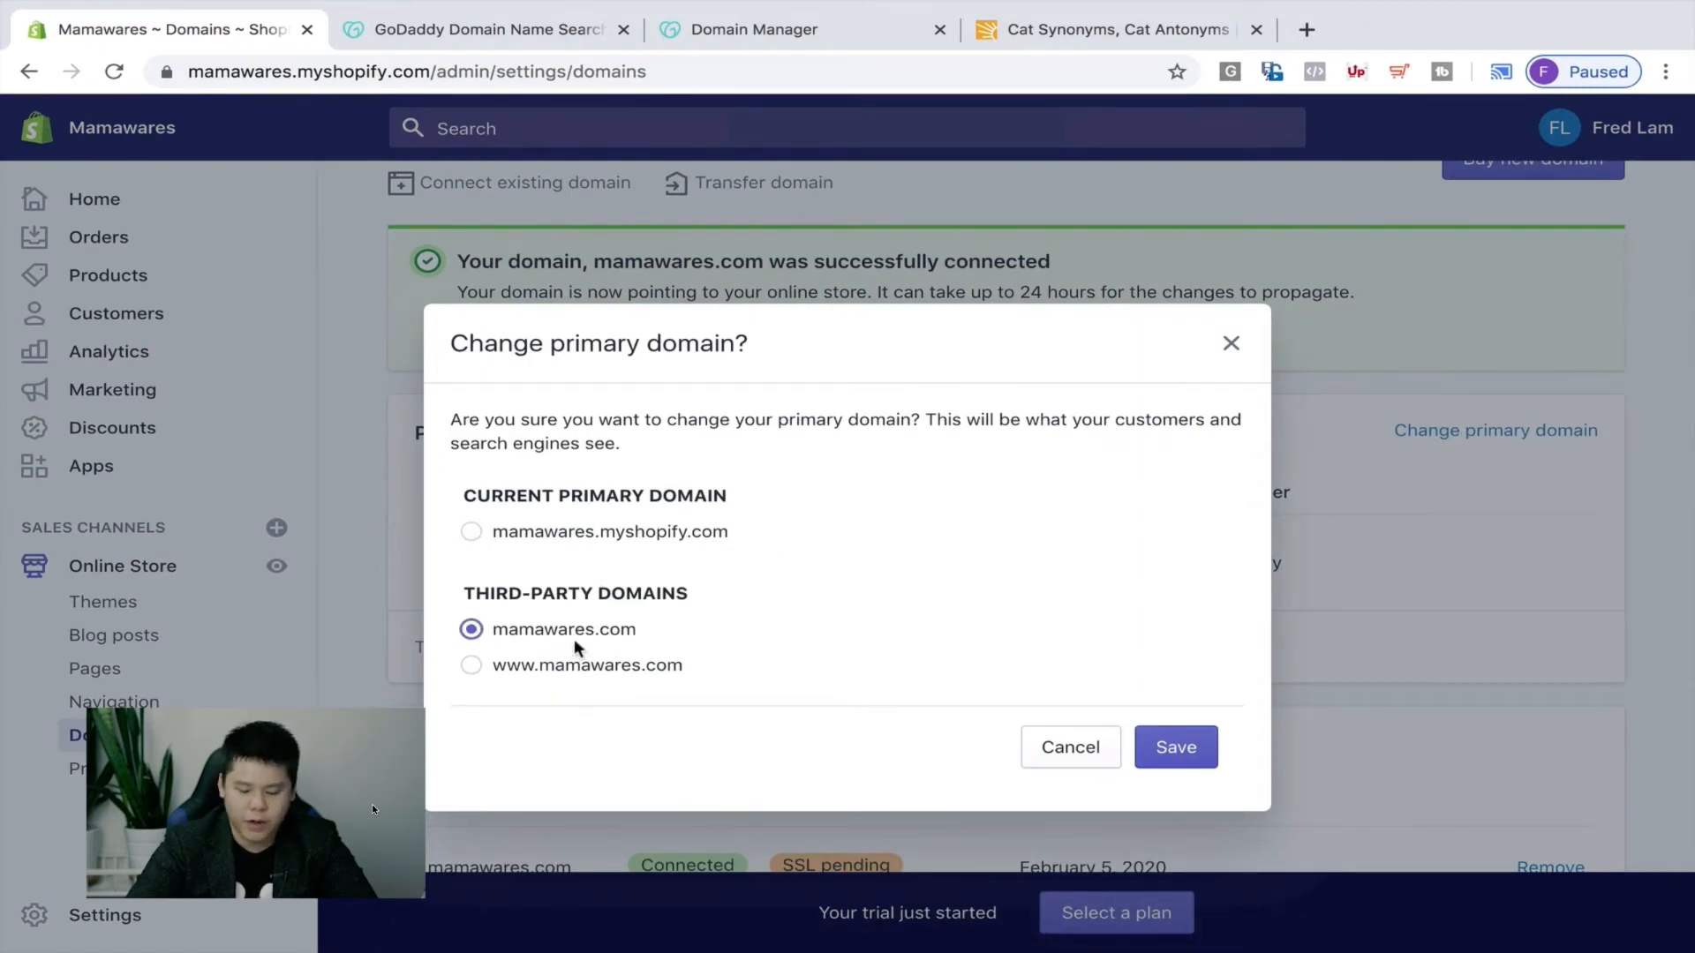
Save mamawares.com as the Mamawares store's primary domain, then switch to another application.
click(1205, 754)
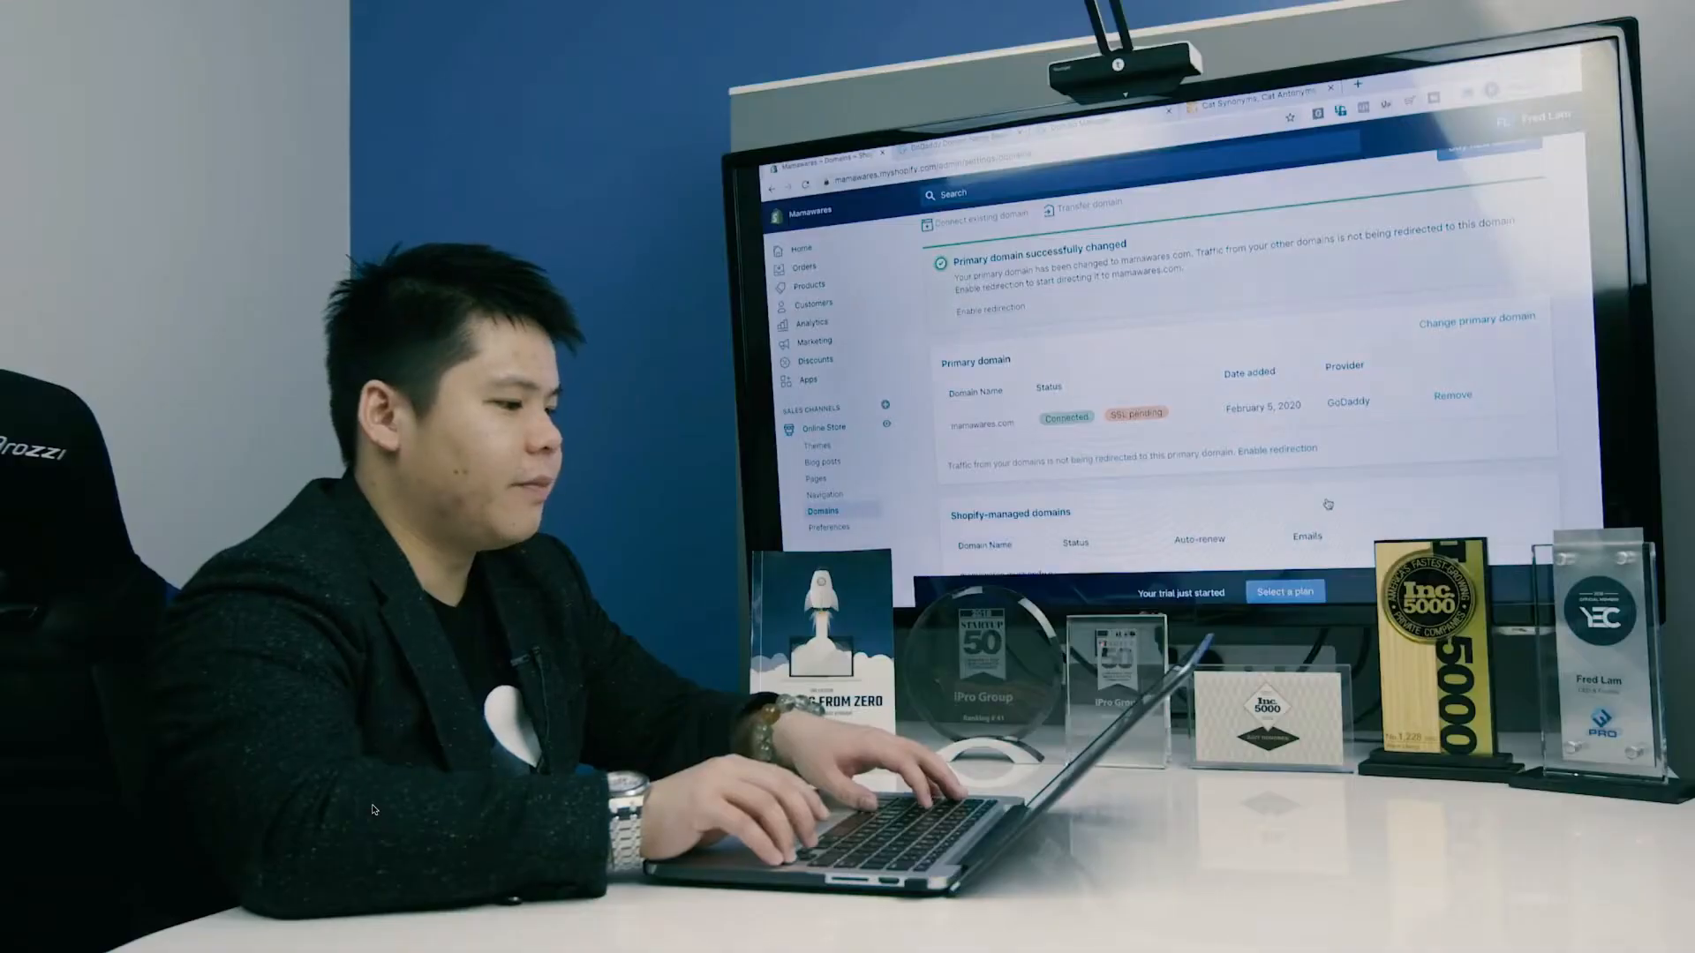
key(super+Tab)
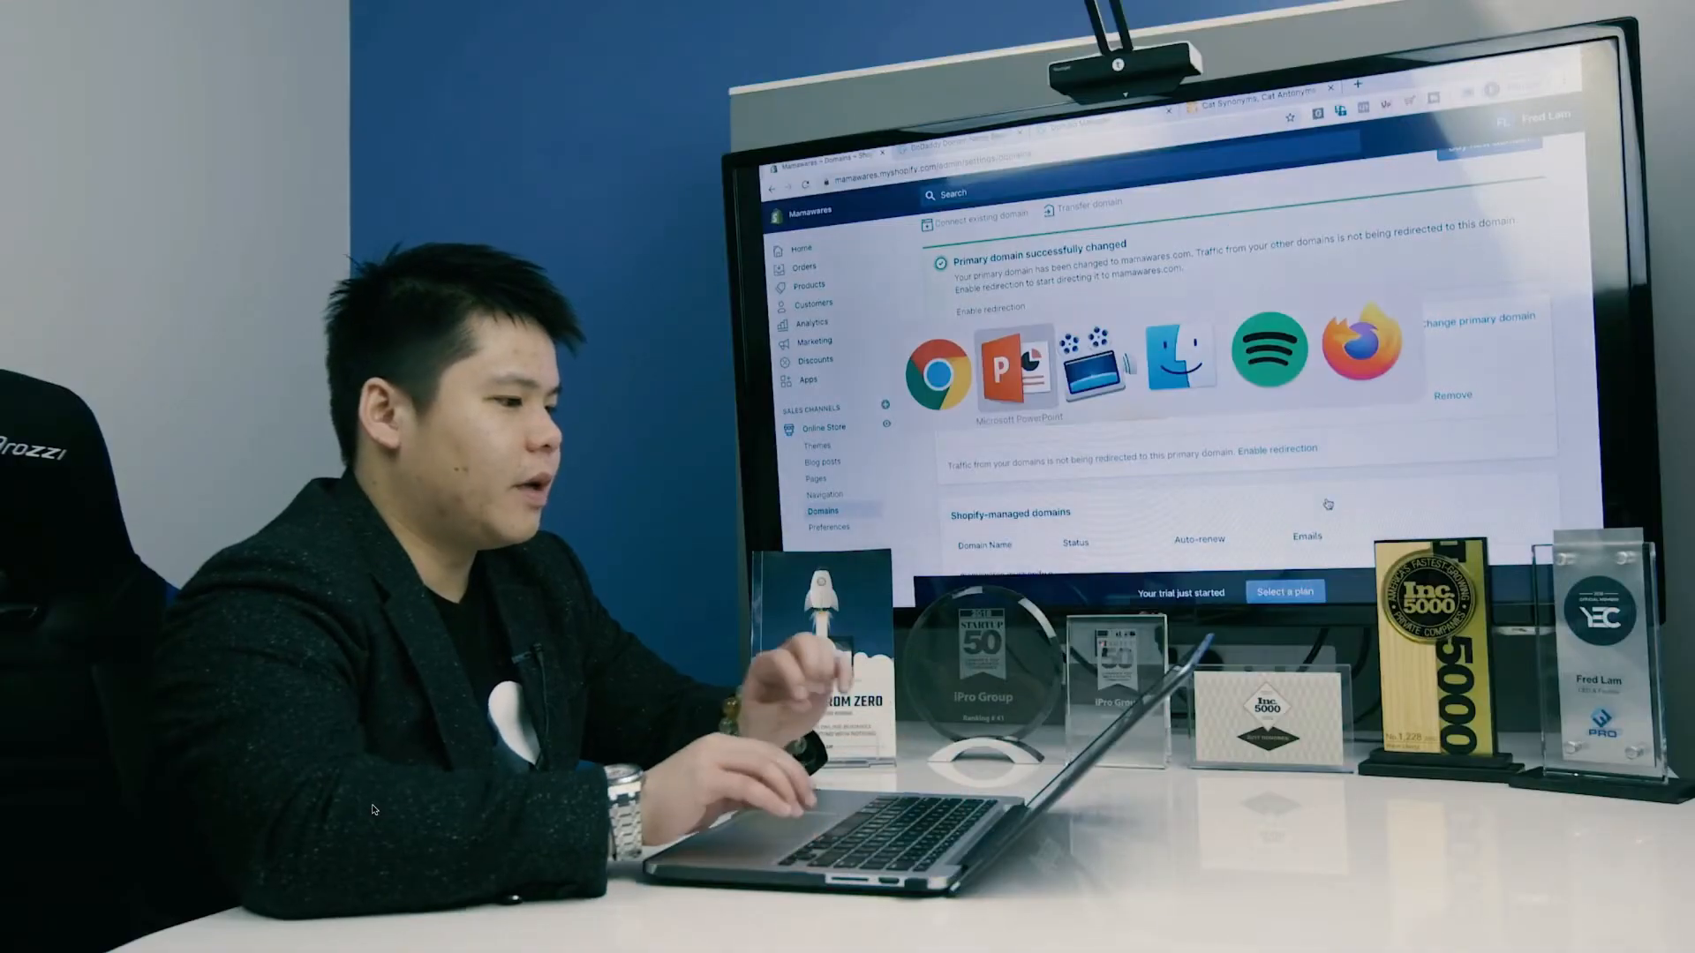
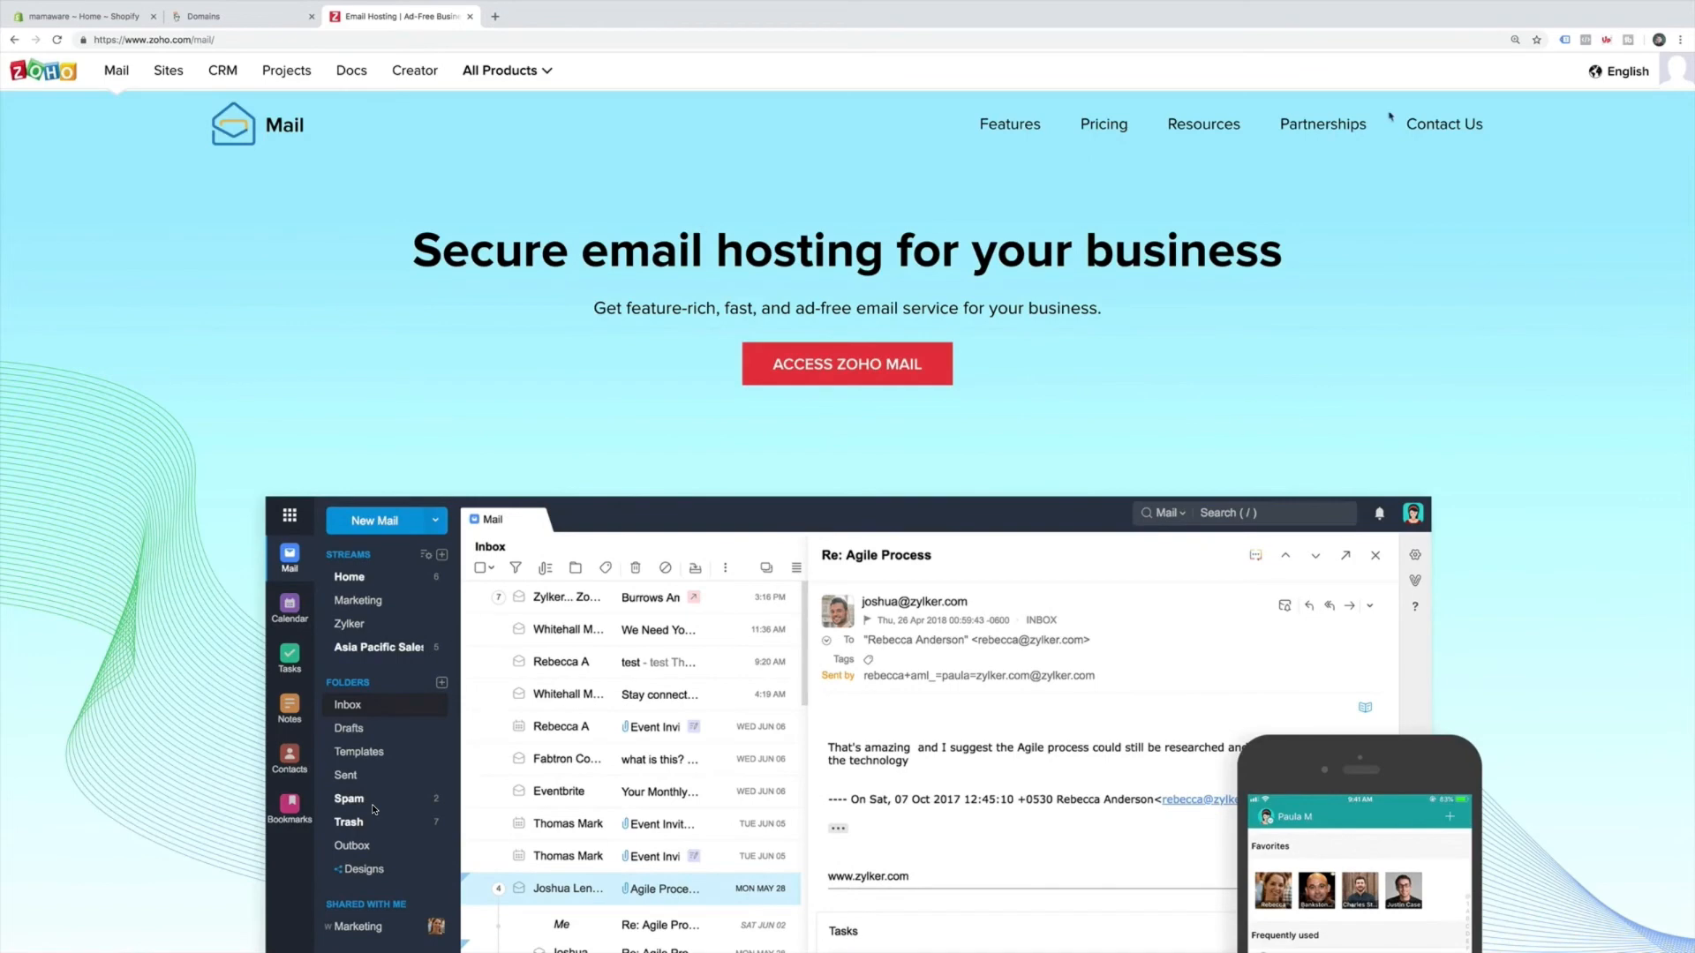
Sign out of the current Zoho account and browse the business email plans.
click(1666, 79)
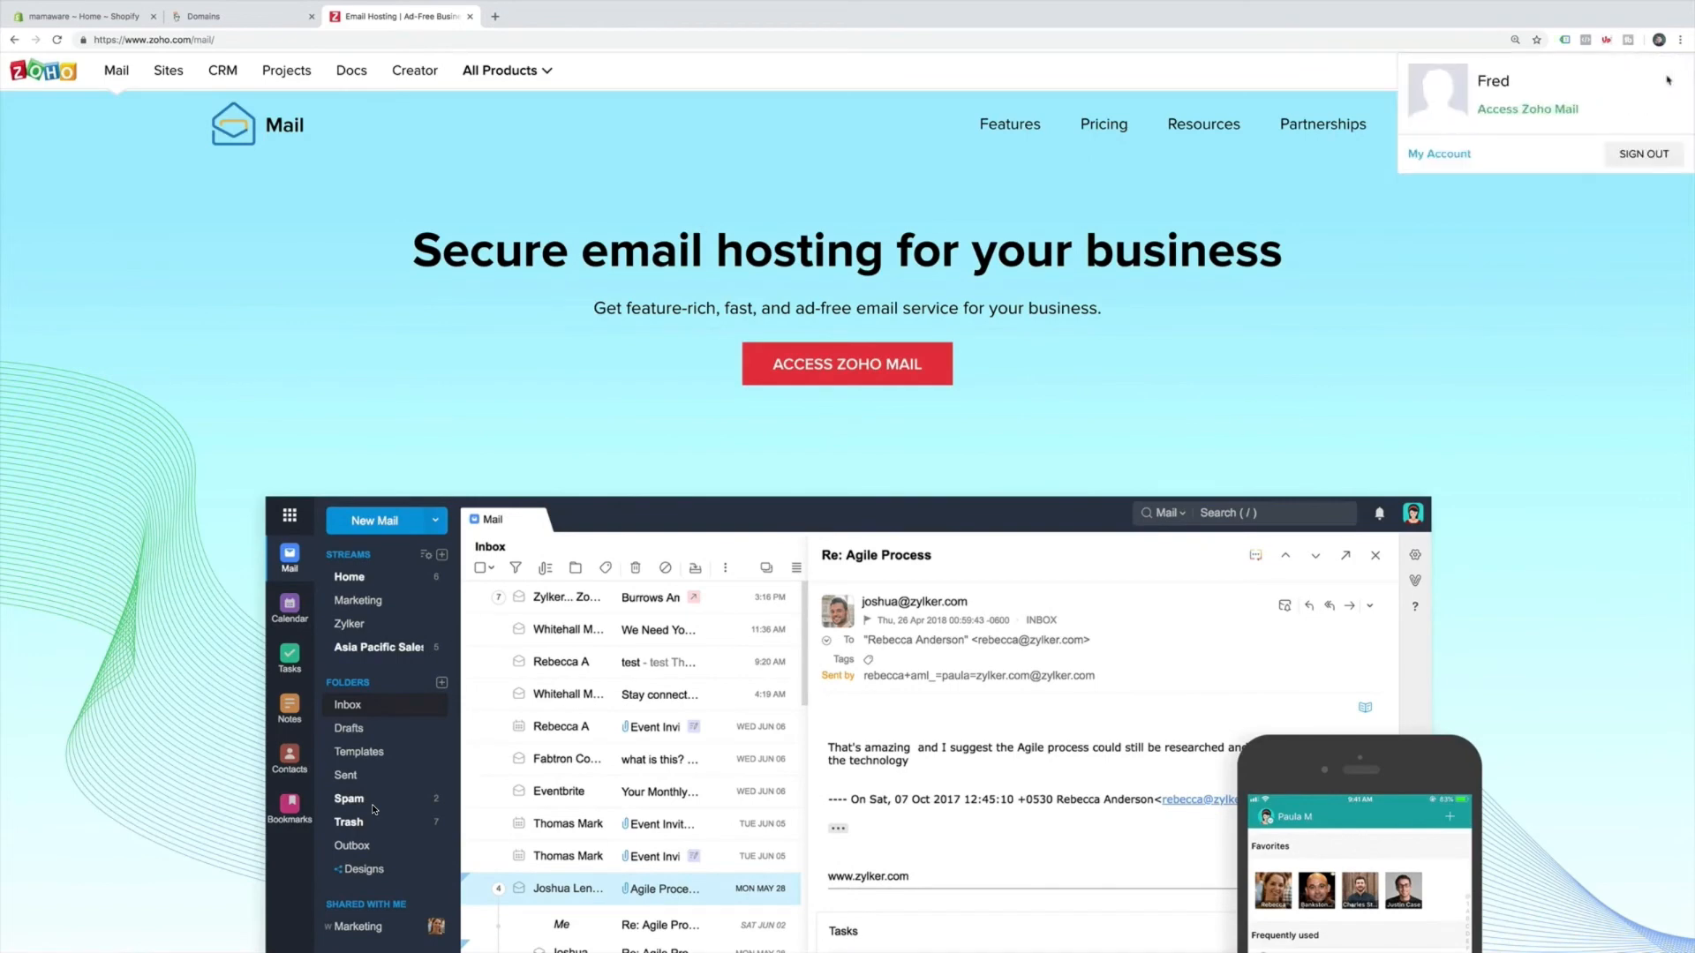
click(1631, 155)
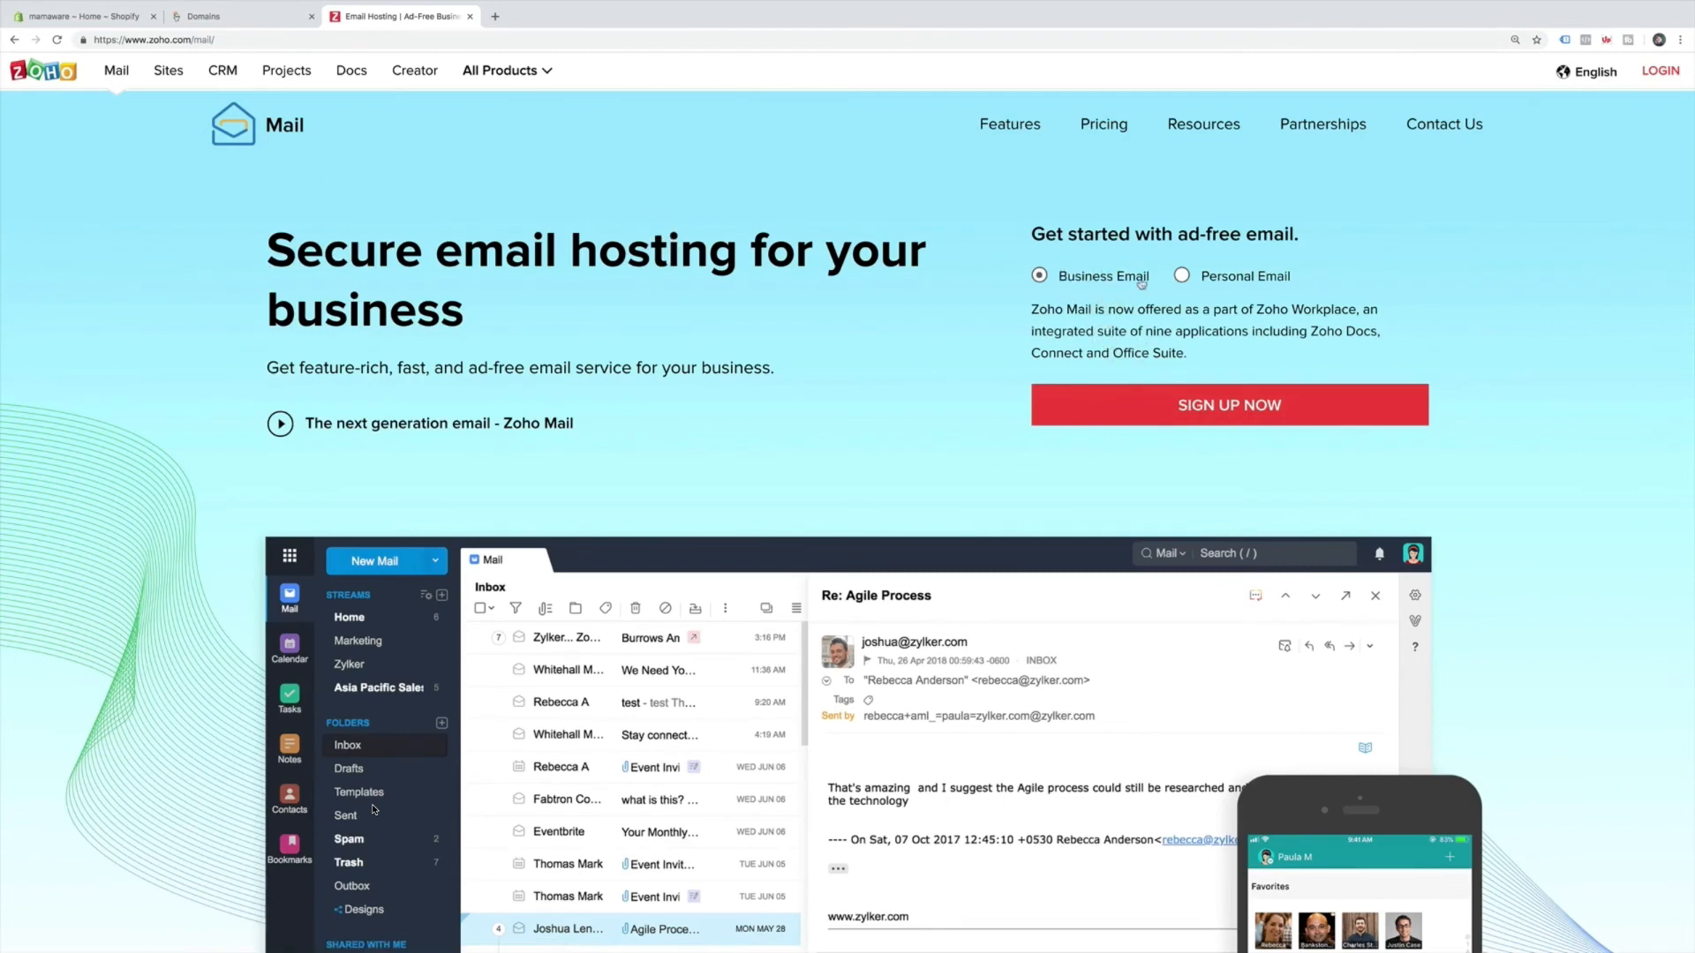
click(1264, 418)
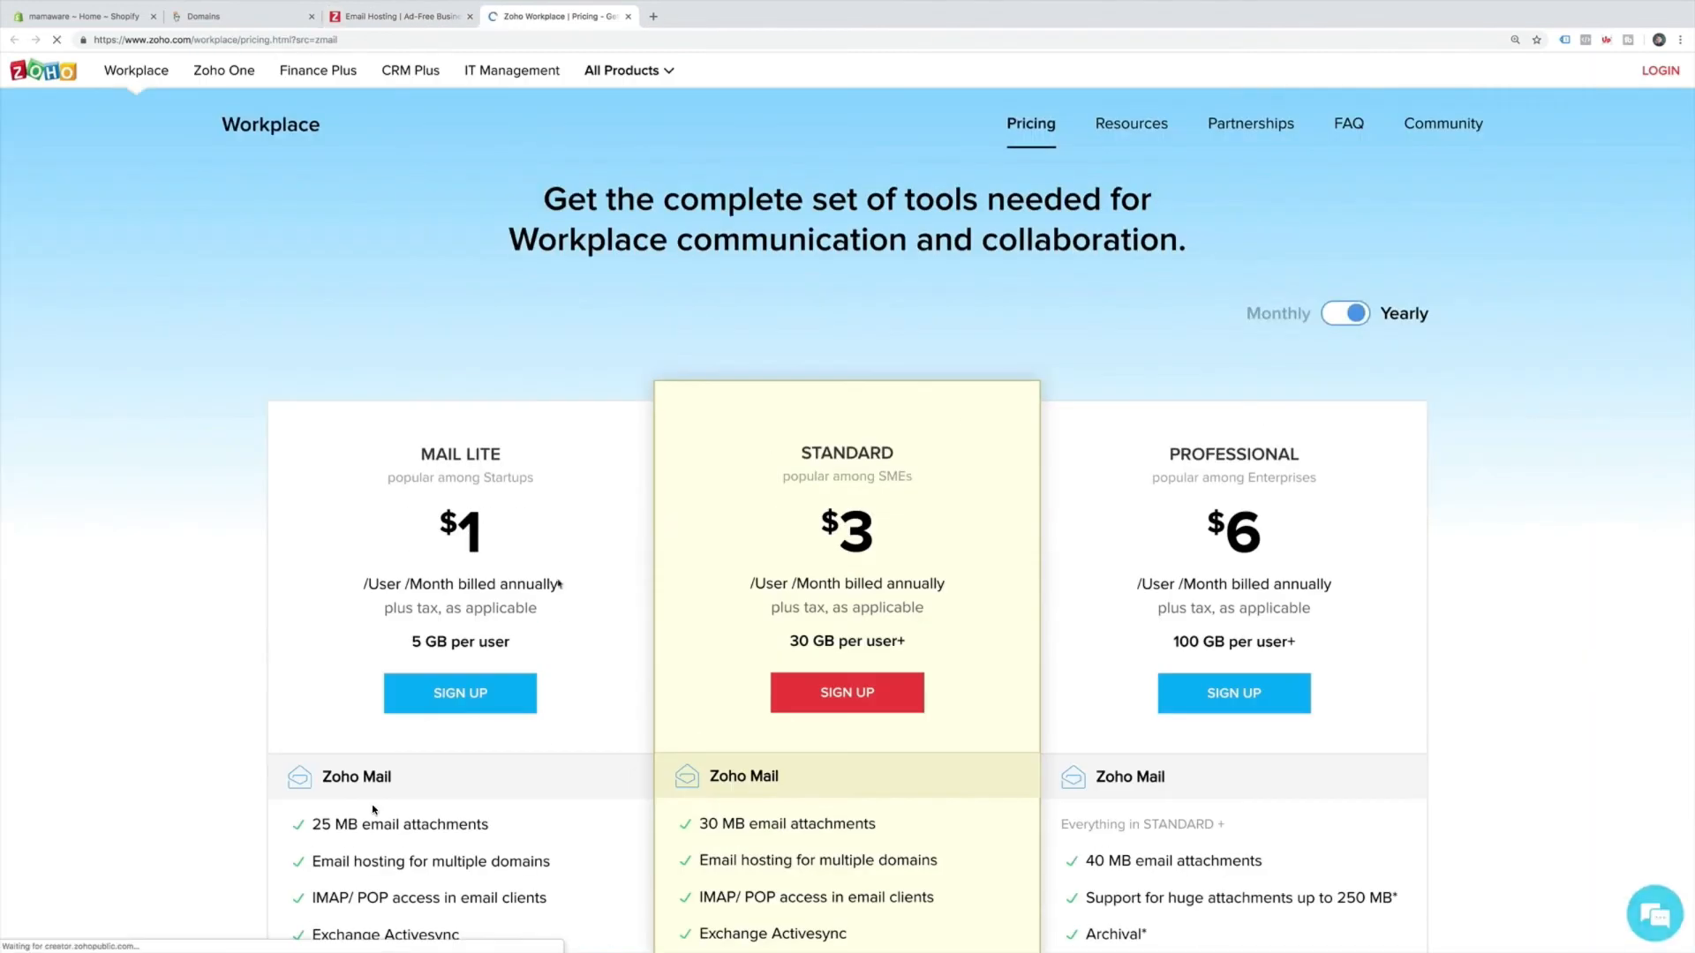
scroll(552, 606, down, 2)
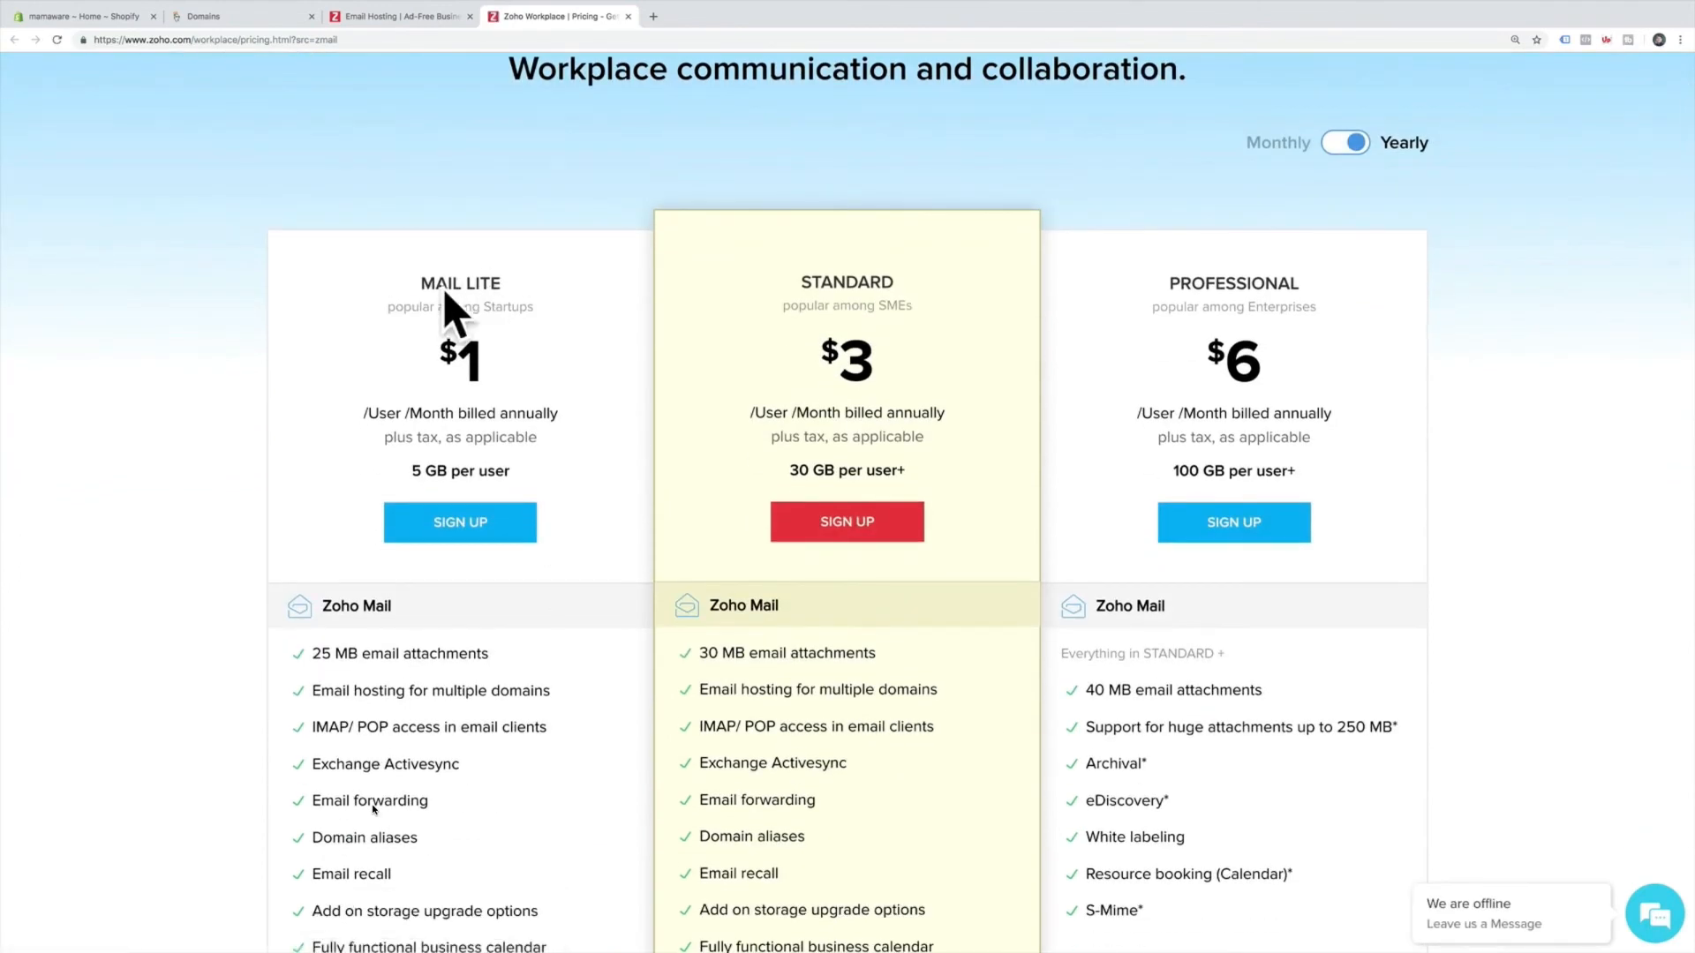
scroll(453, 322, down, 2)
Choose the Mail Lite plan and add mamawares.com as the signup domain.
click(495, 382)
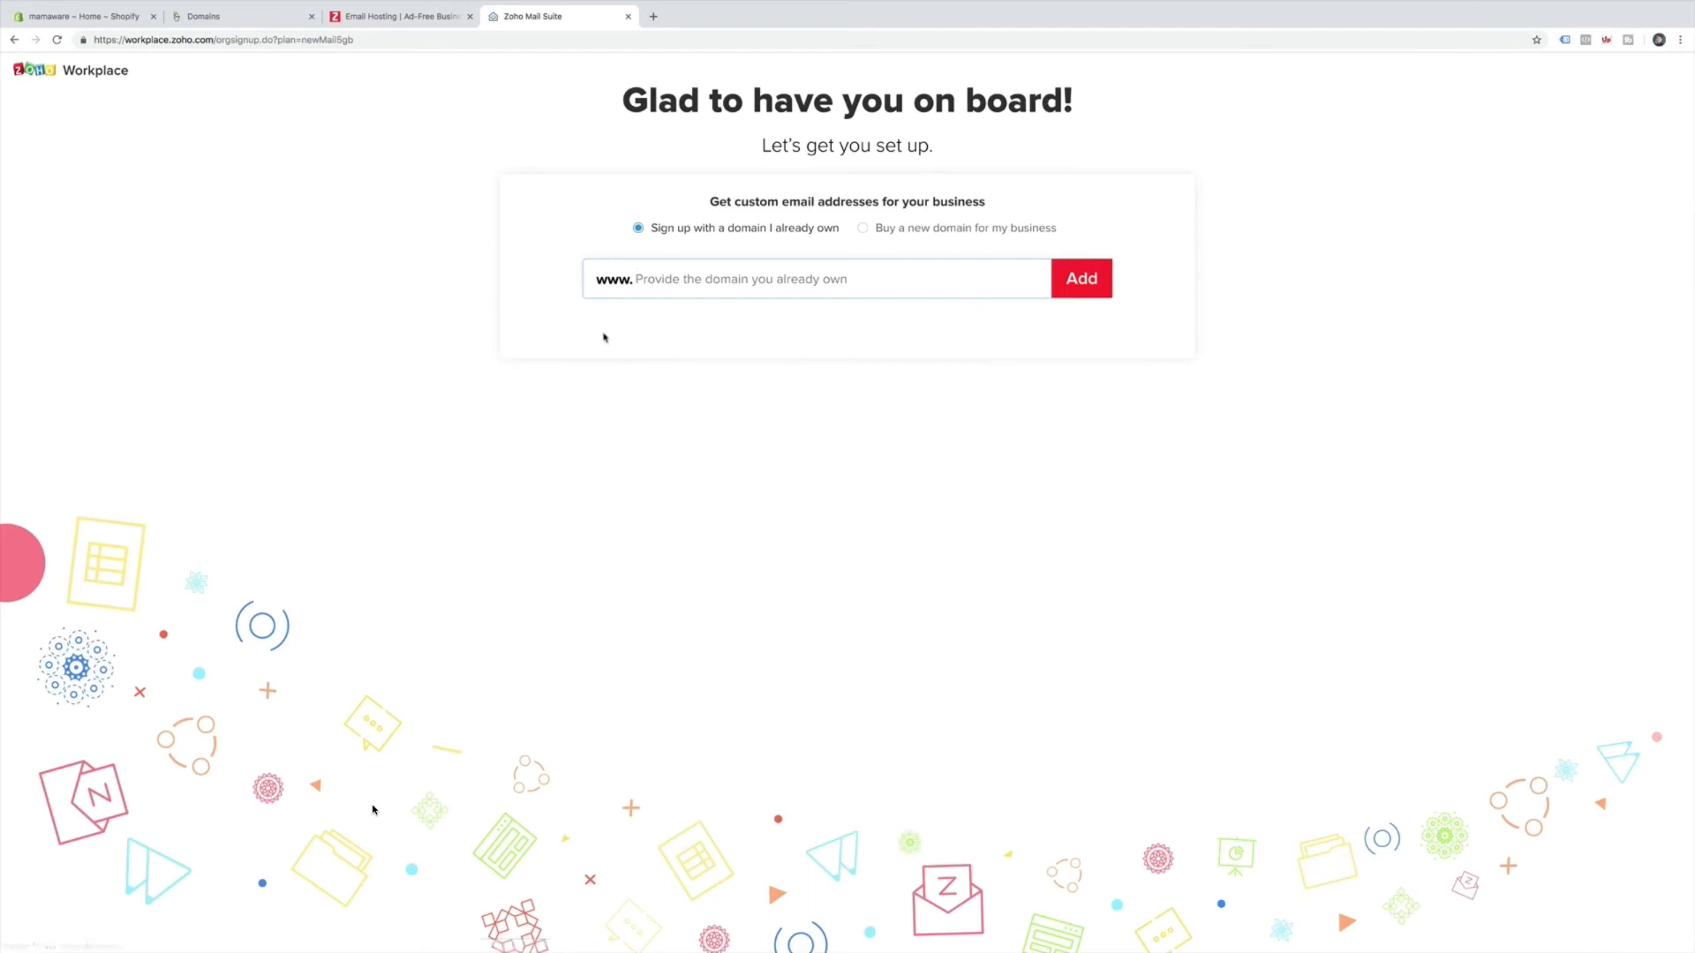
text(mamawares.com)
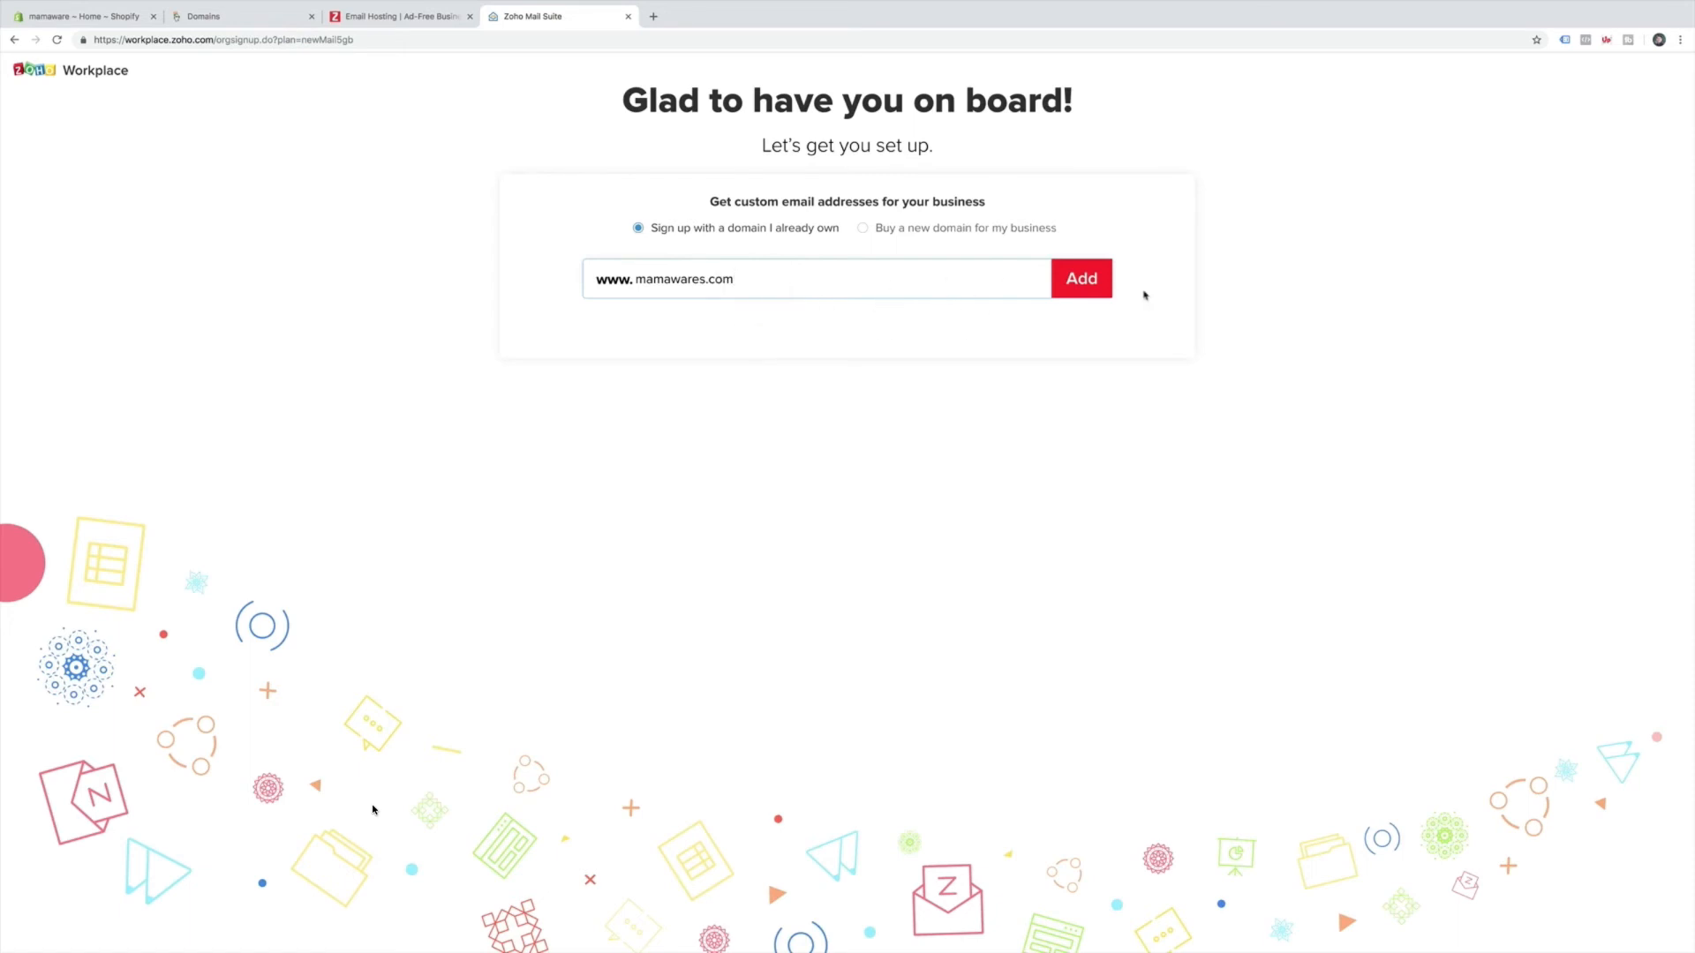
click(1101, 288)
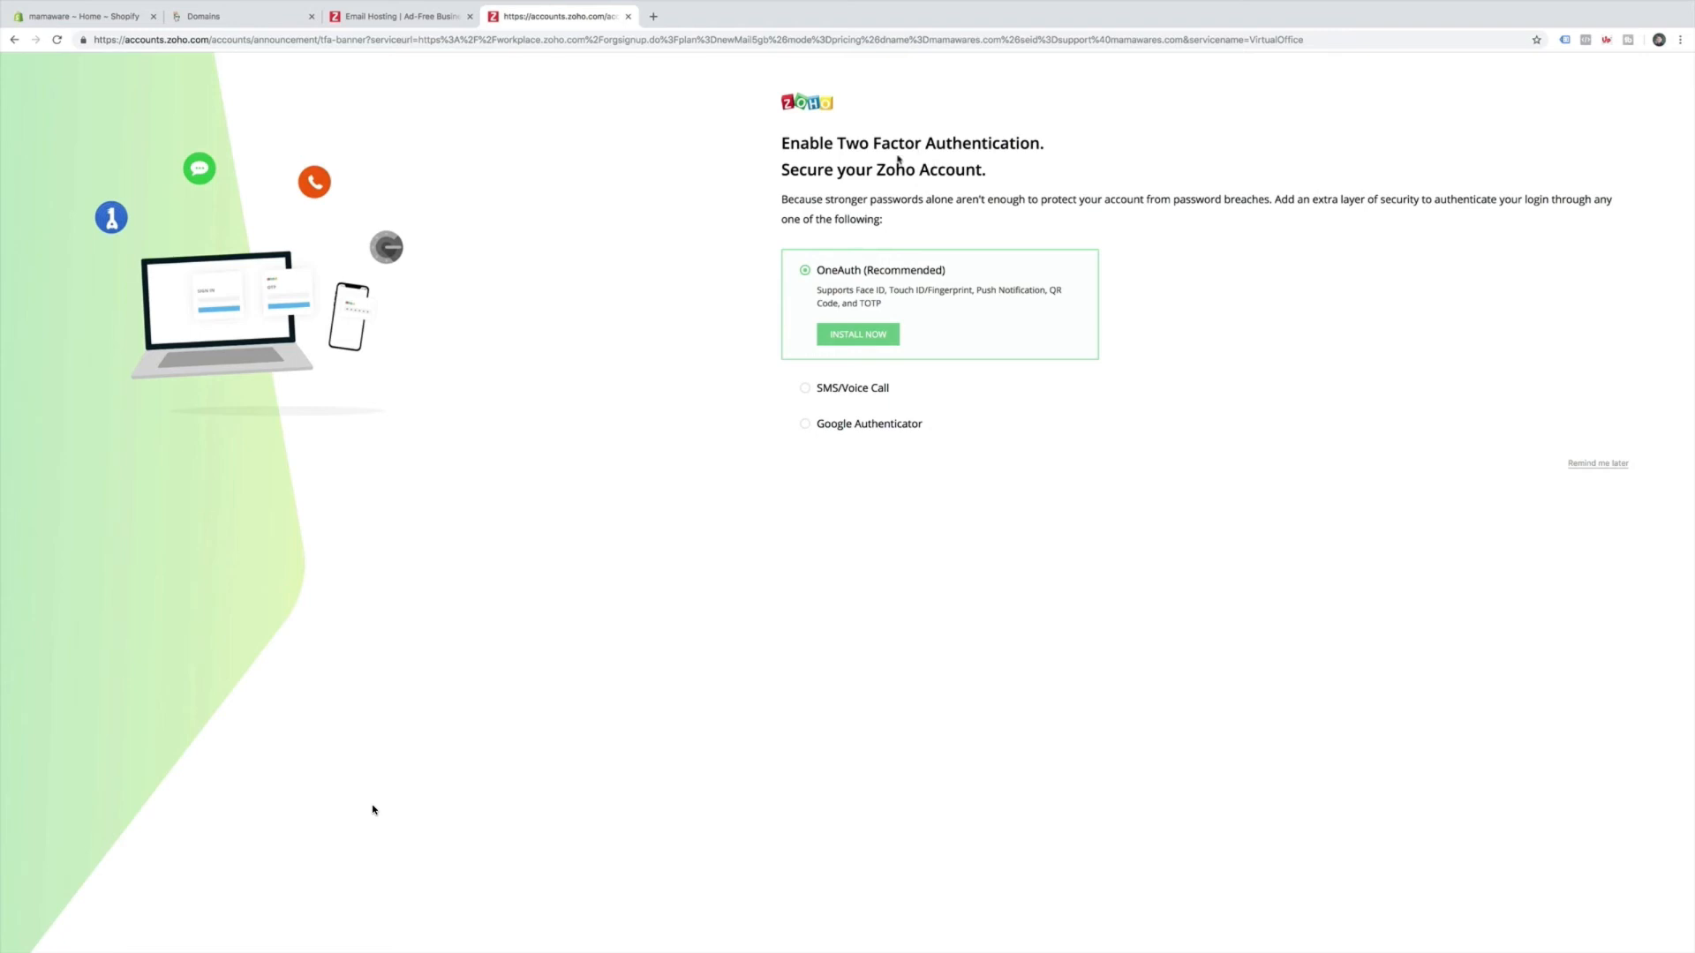
Skip two-factor setup and order Mail Lite for 1 user, paying by credit card.
click(1608, 464)
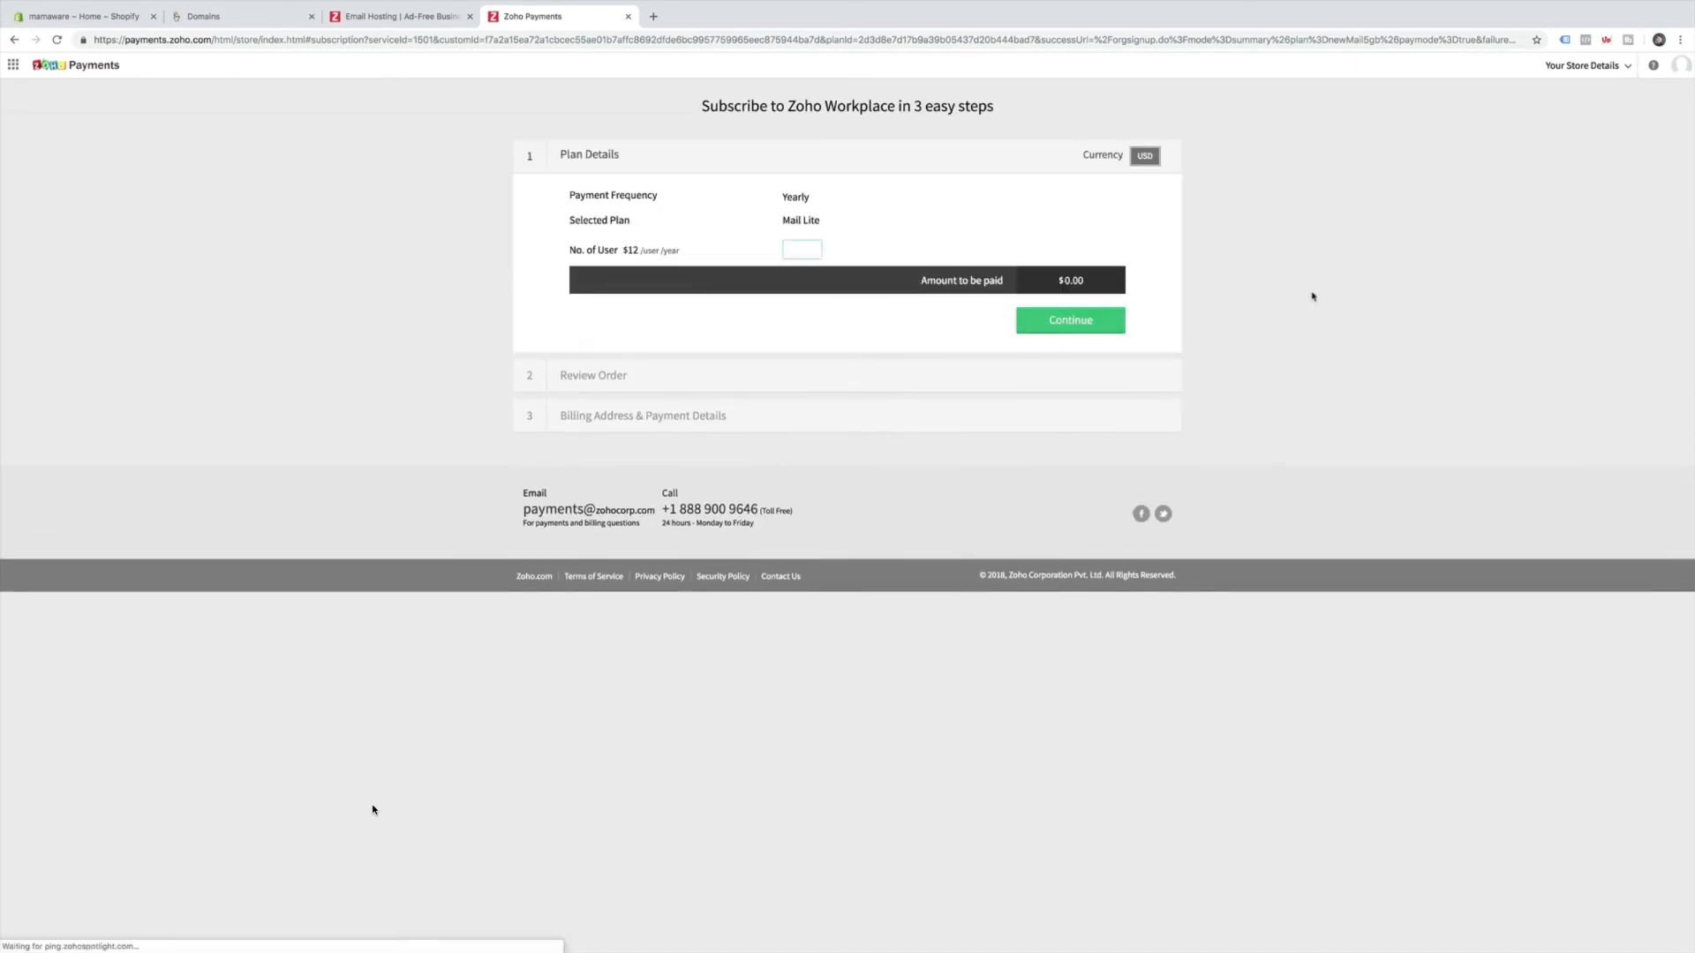
text(1)
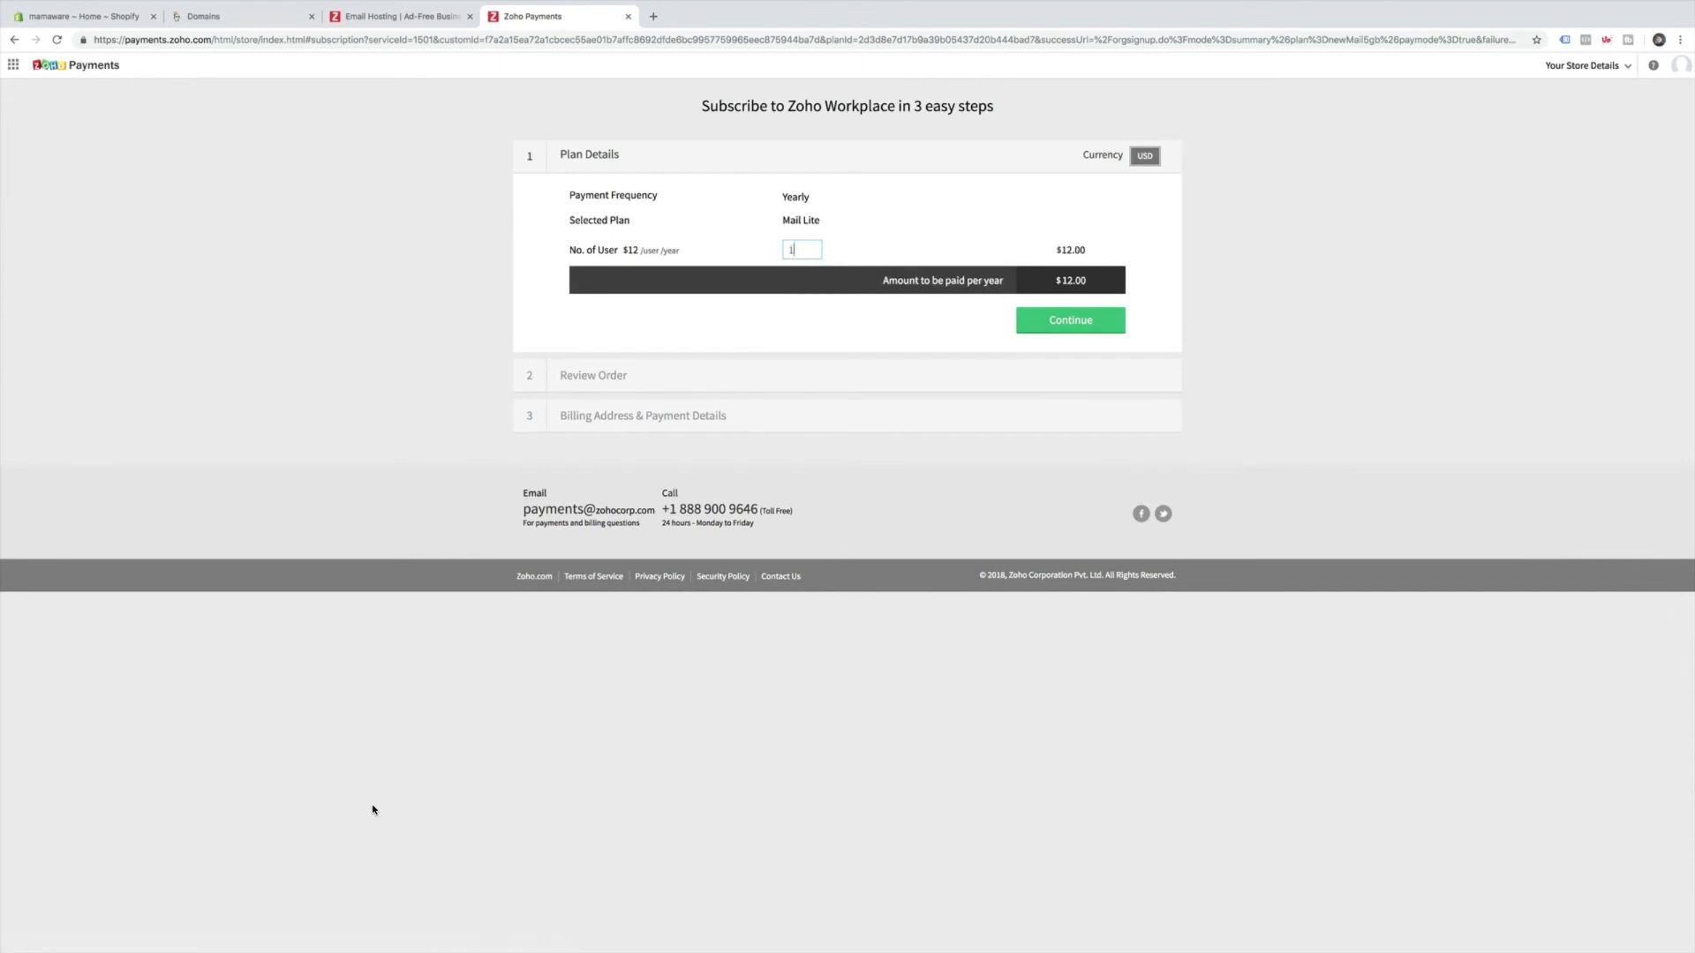
click(1082, 332)
click(1099, 374)
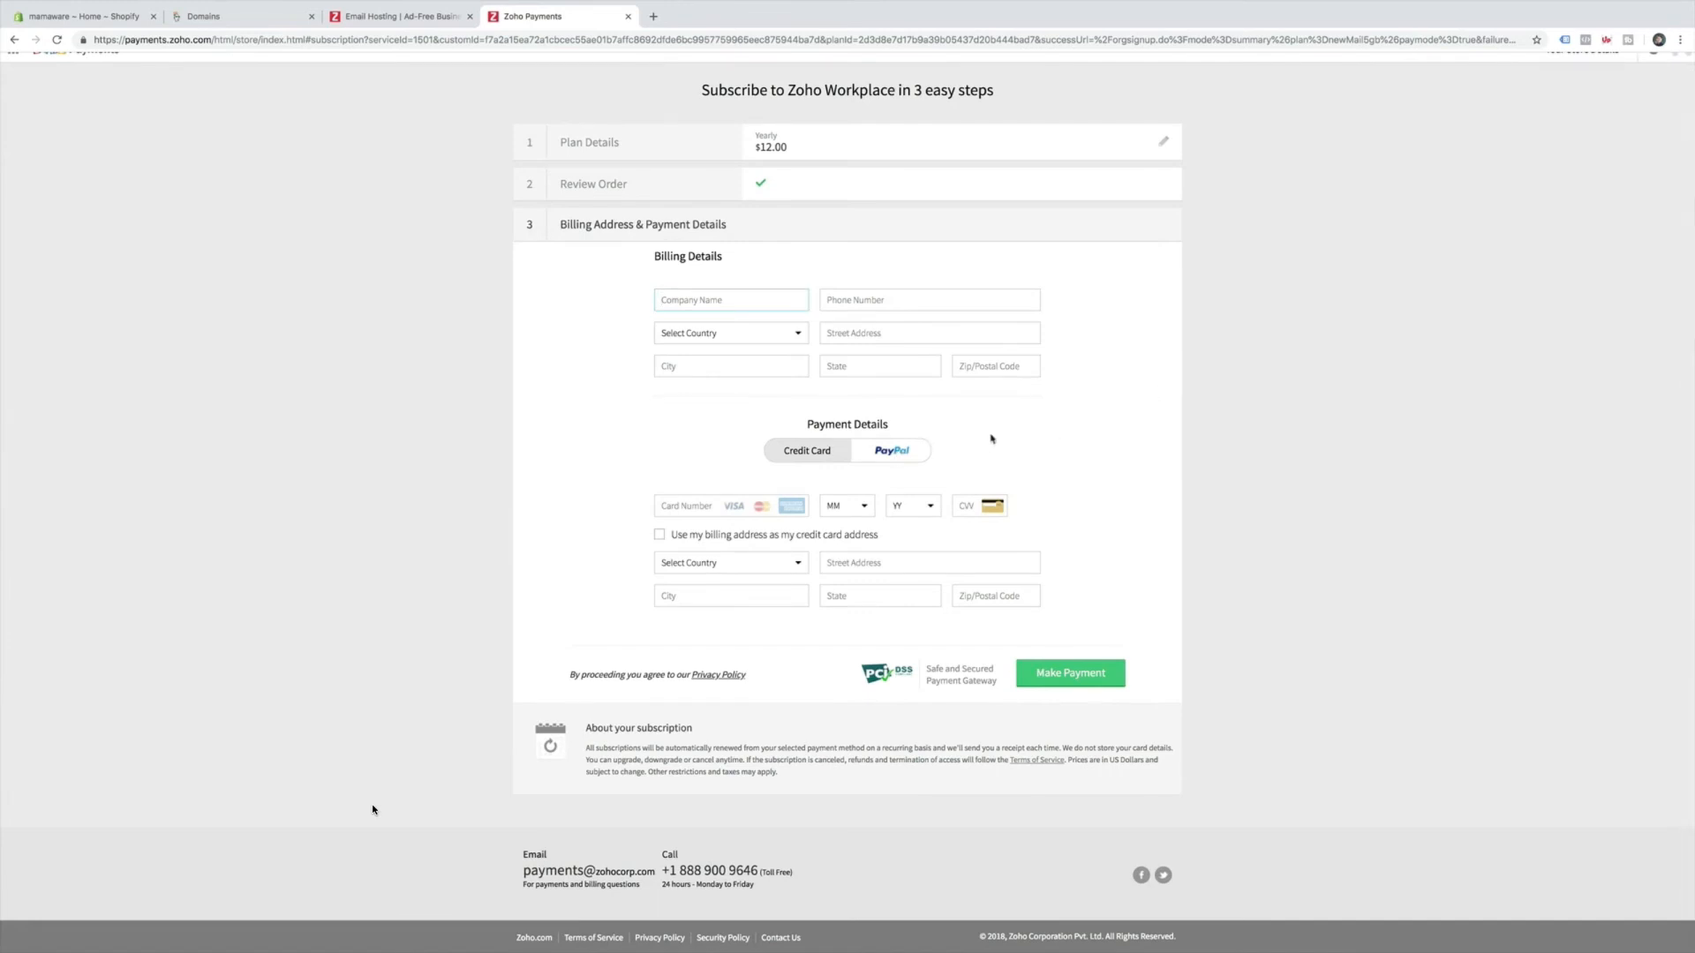
click(910, 453)
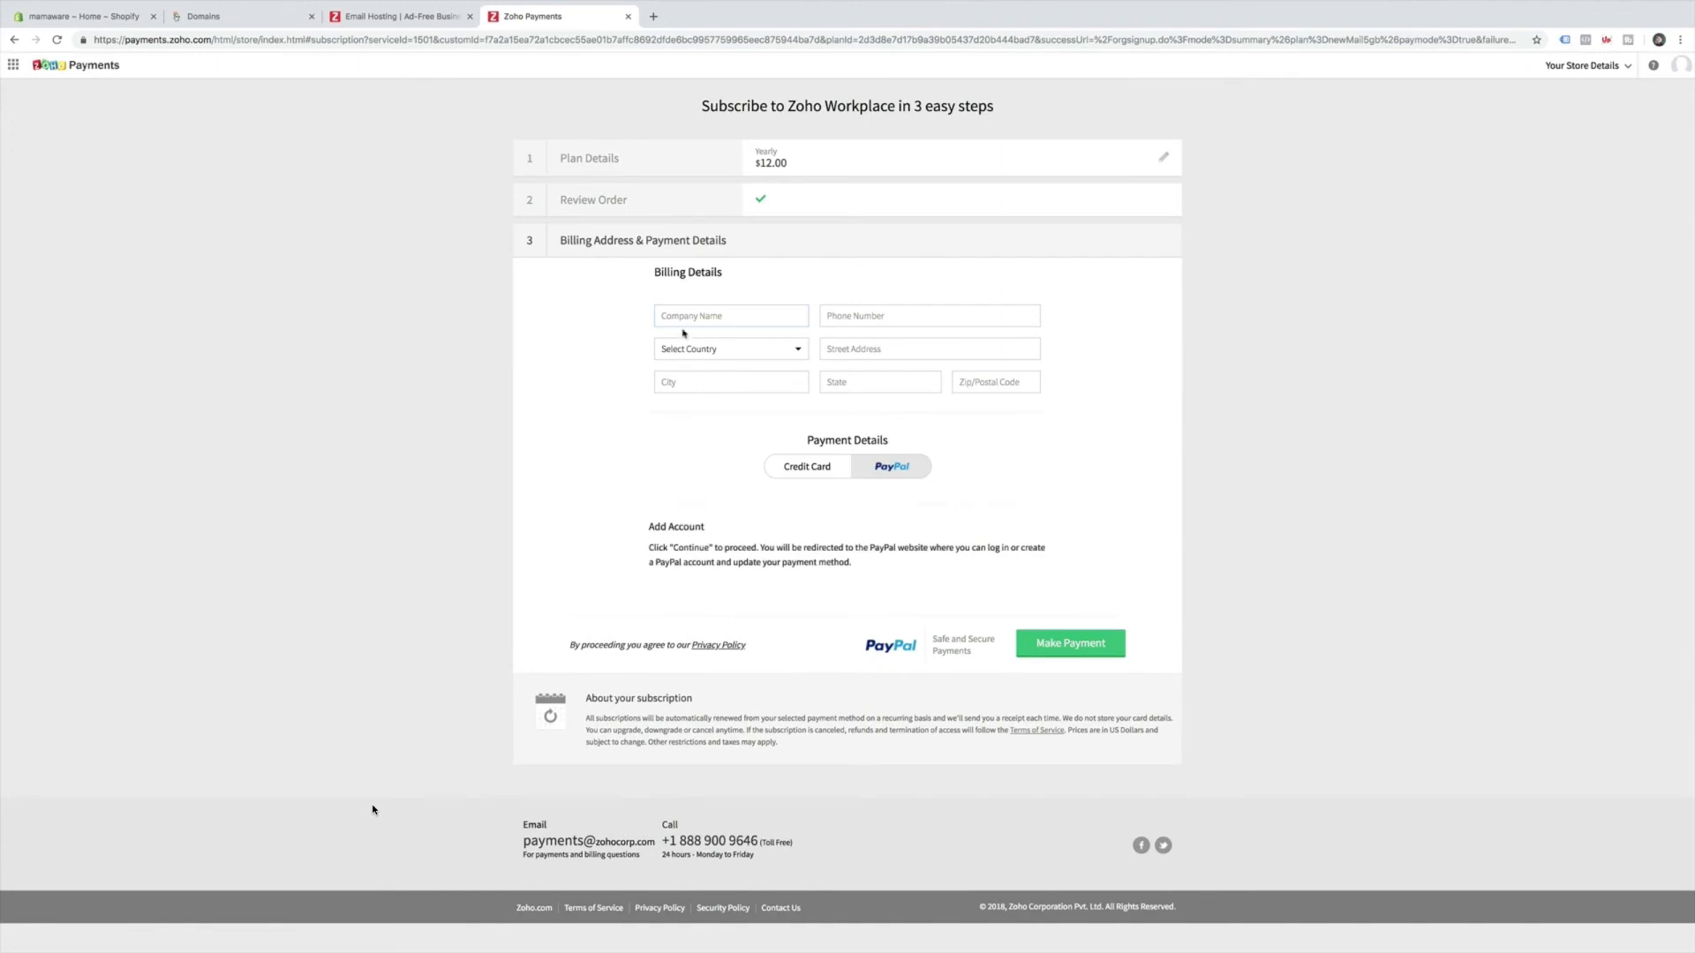
click(816, 467)
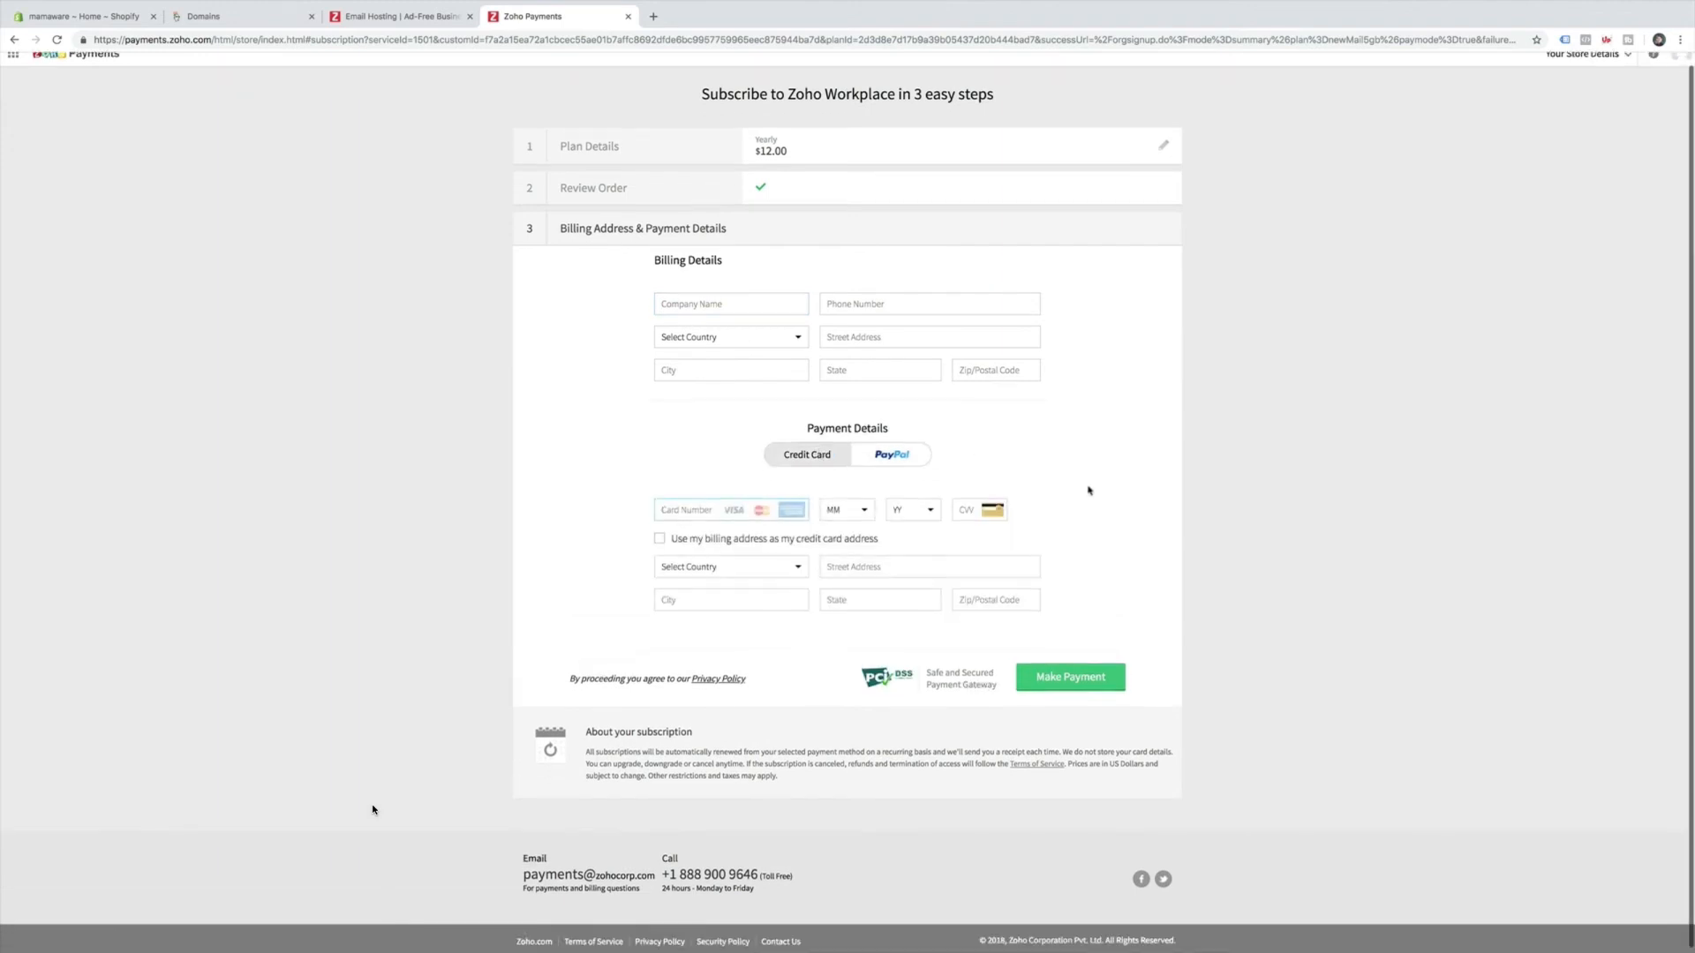
scroll(1089, 489, up, 1)
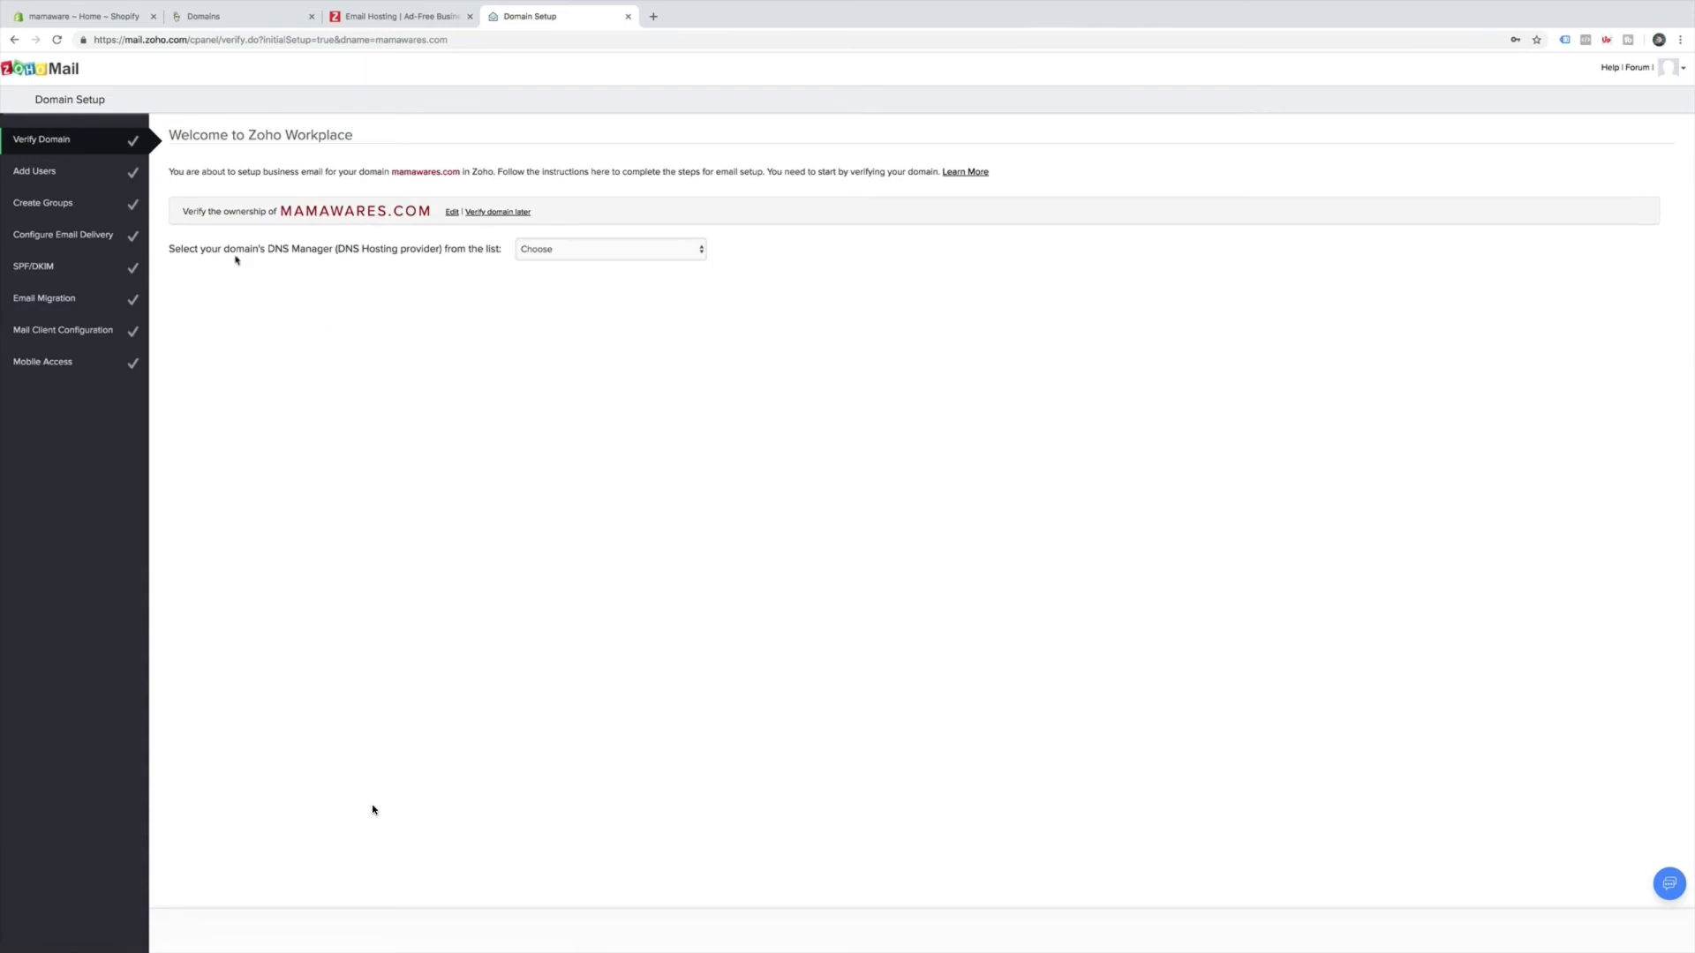
Pick GoDaddy as the DNS manager and review the TXT record needed for mamawares.com.
key(ctrl+plus)
key(ctrl+plus)
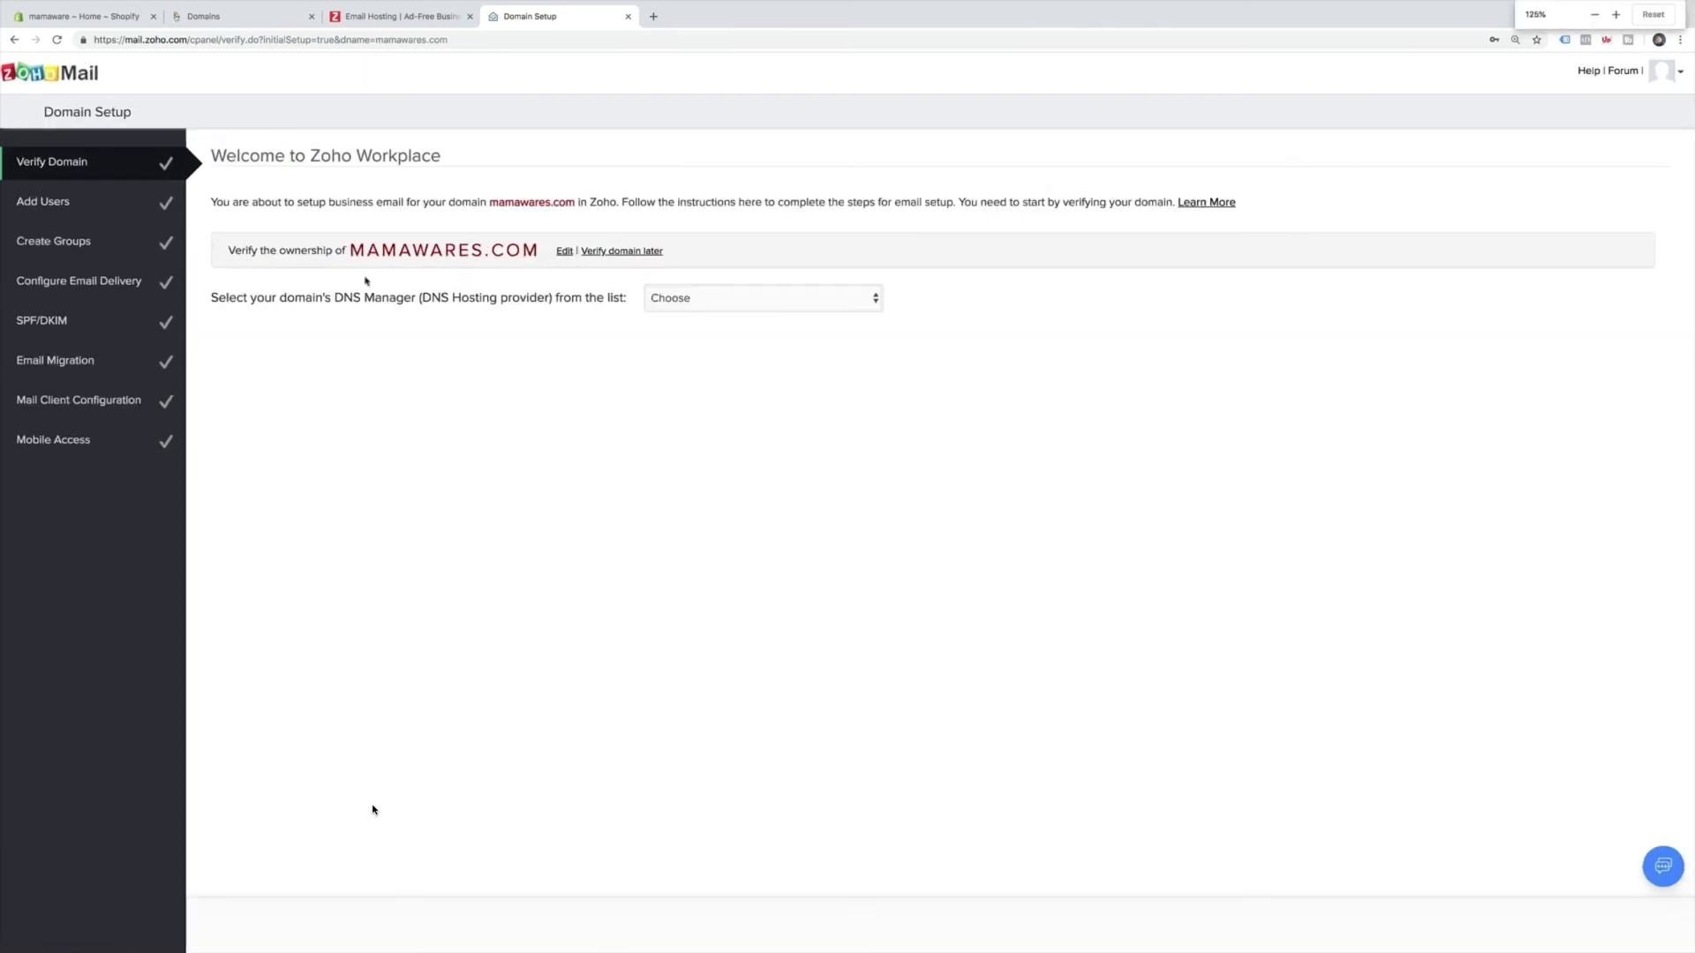
click(809, 301)
click(809, 315)
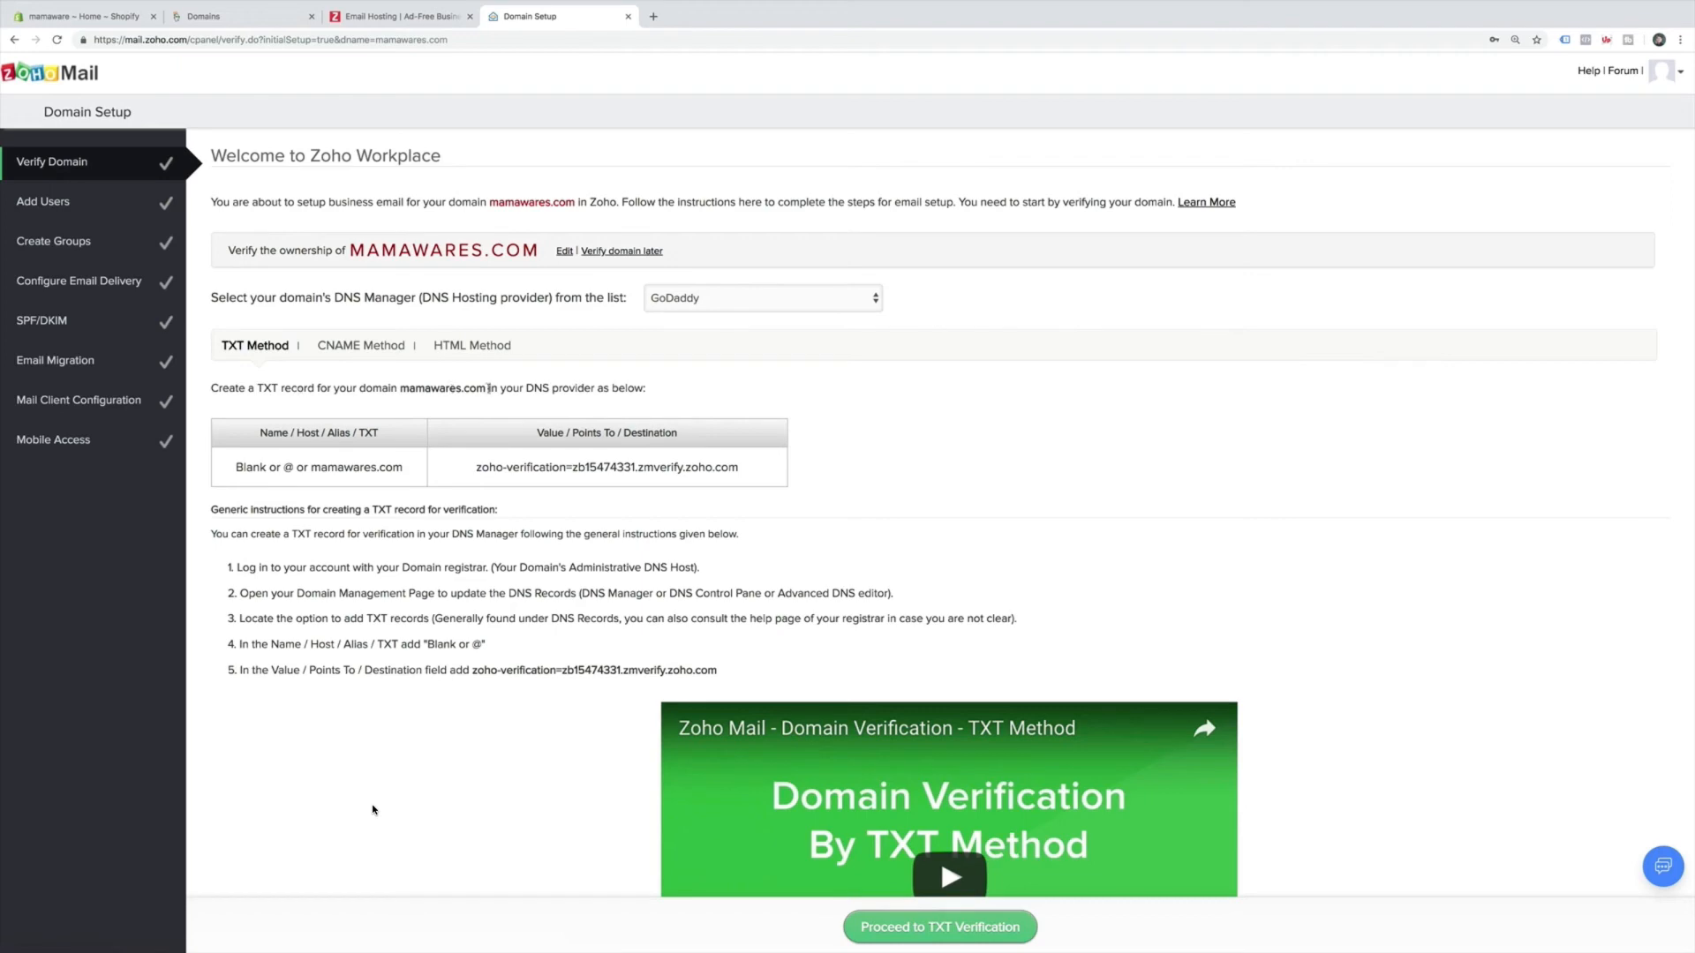
scroll(495, 391, down, 1)
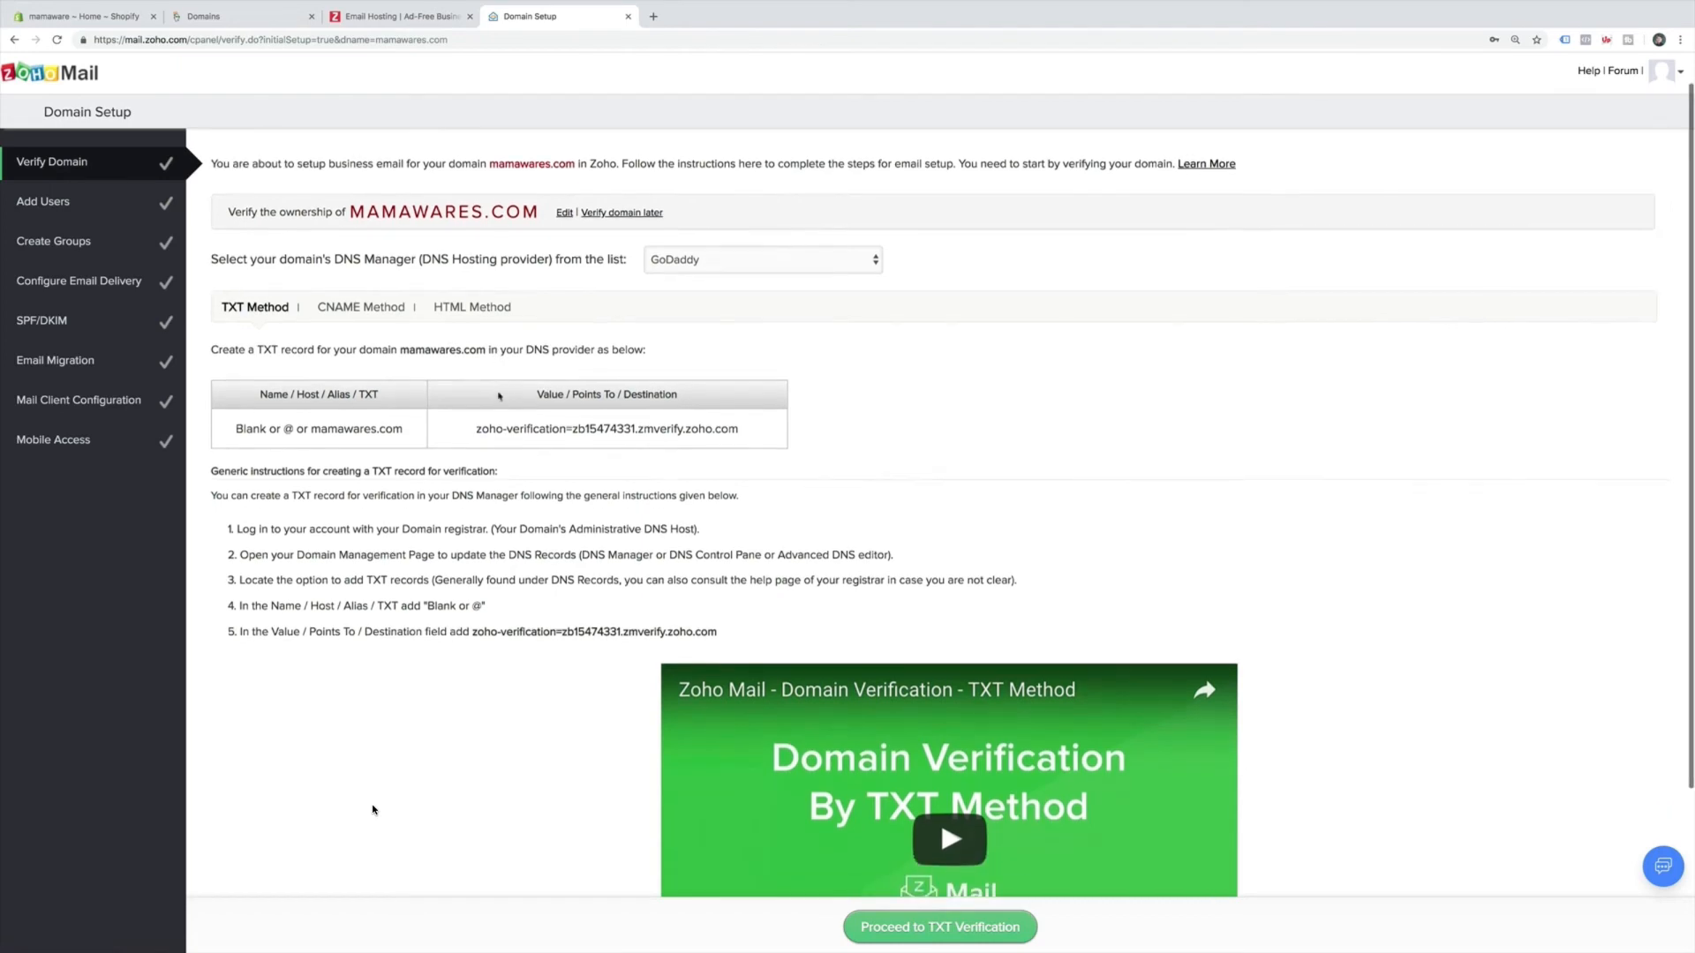
scroll(499, 396, down, 3)
scroll(499, 396, up, 2)
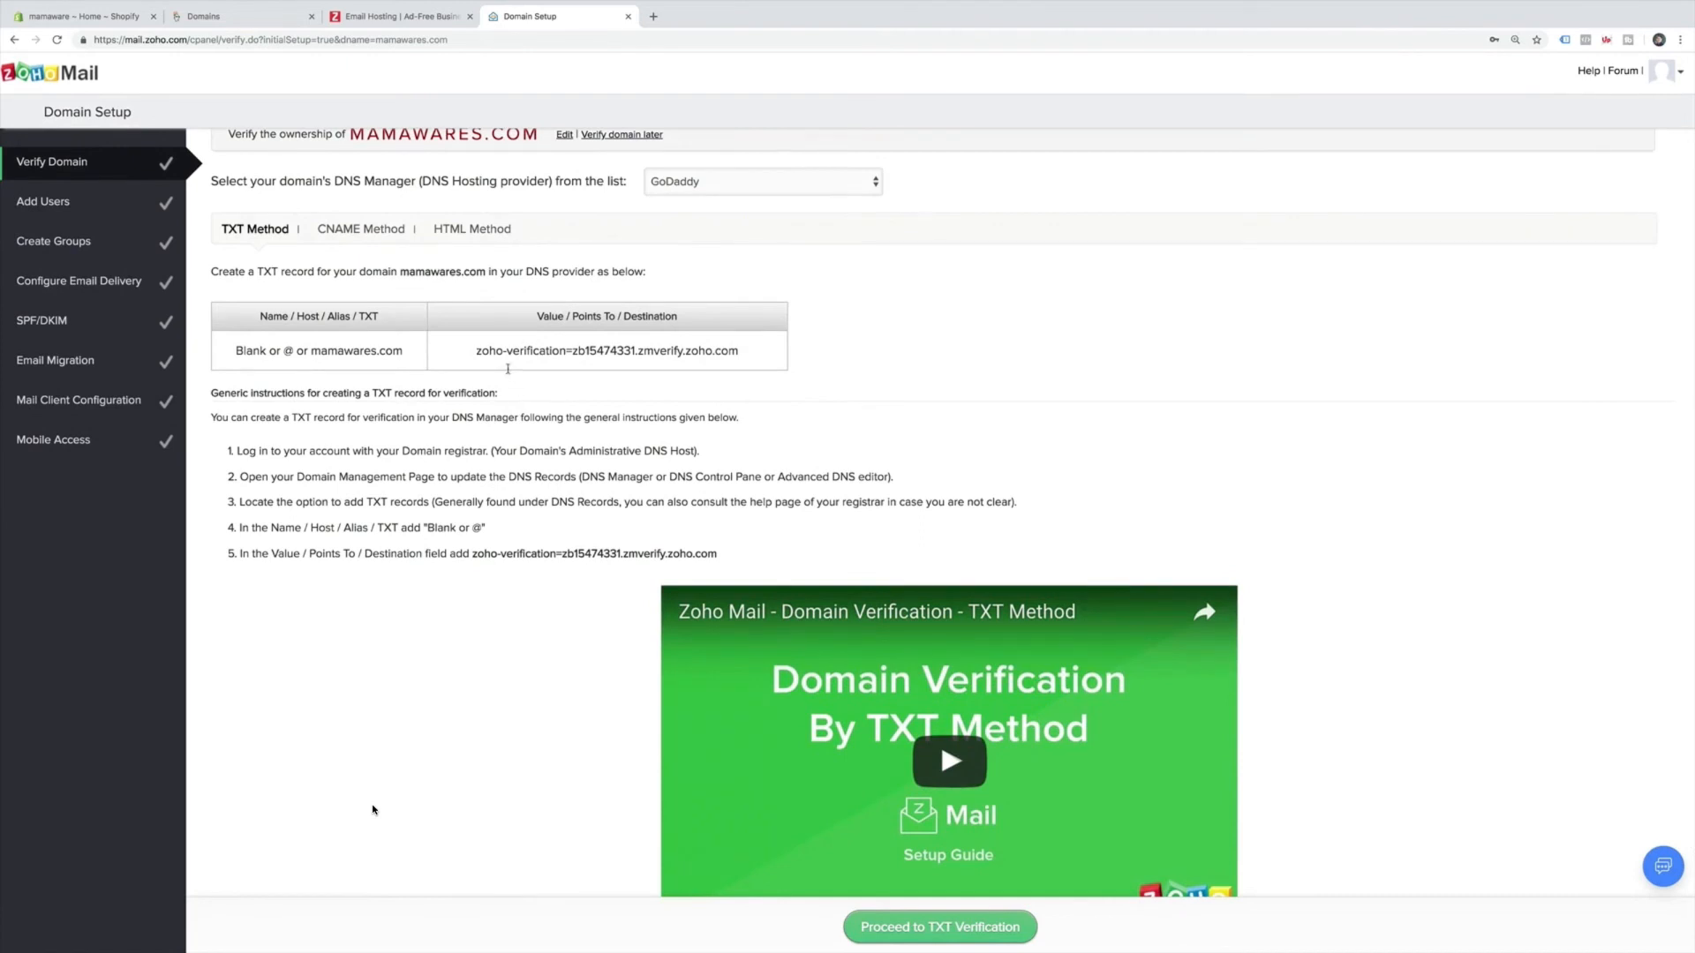
click(212, 15)
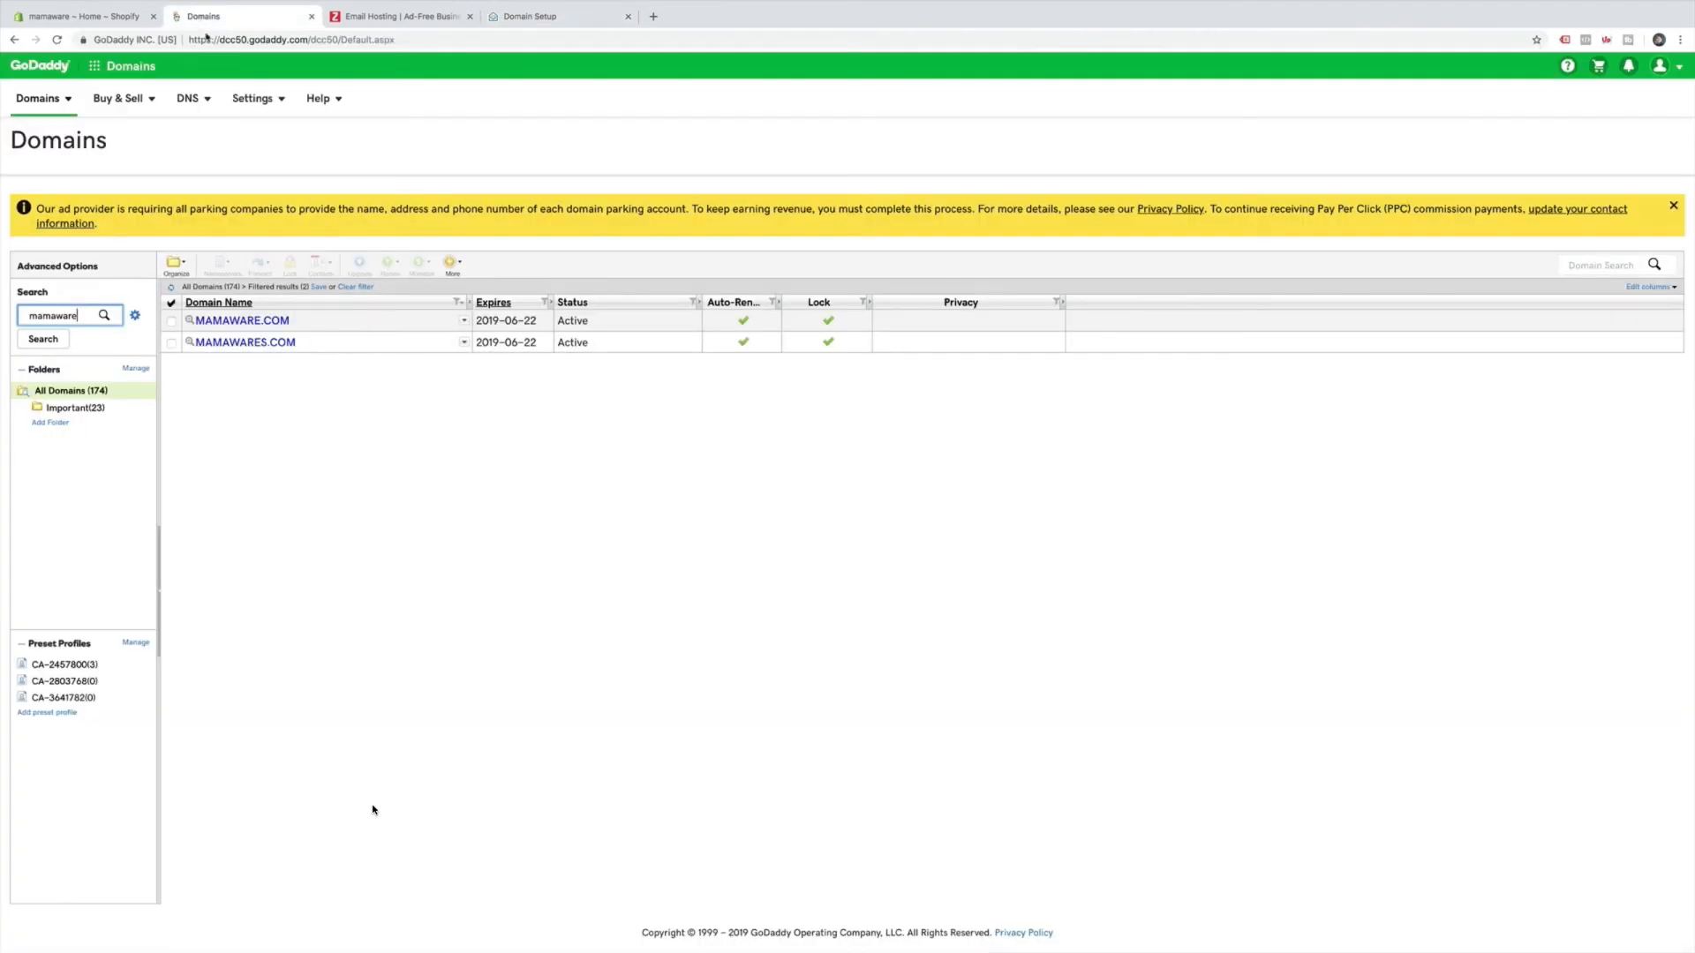
Open GoDaddy's DNS management for mamawares.com and start a new record.
click(235, 344)
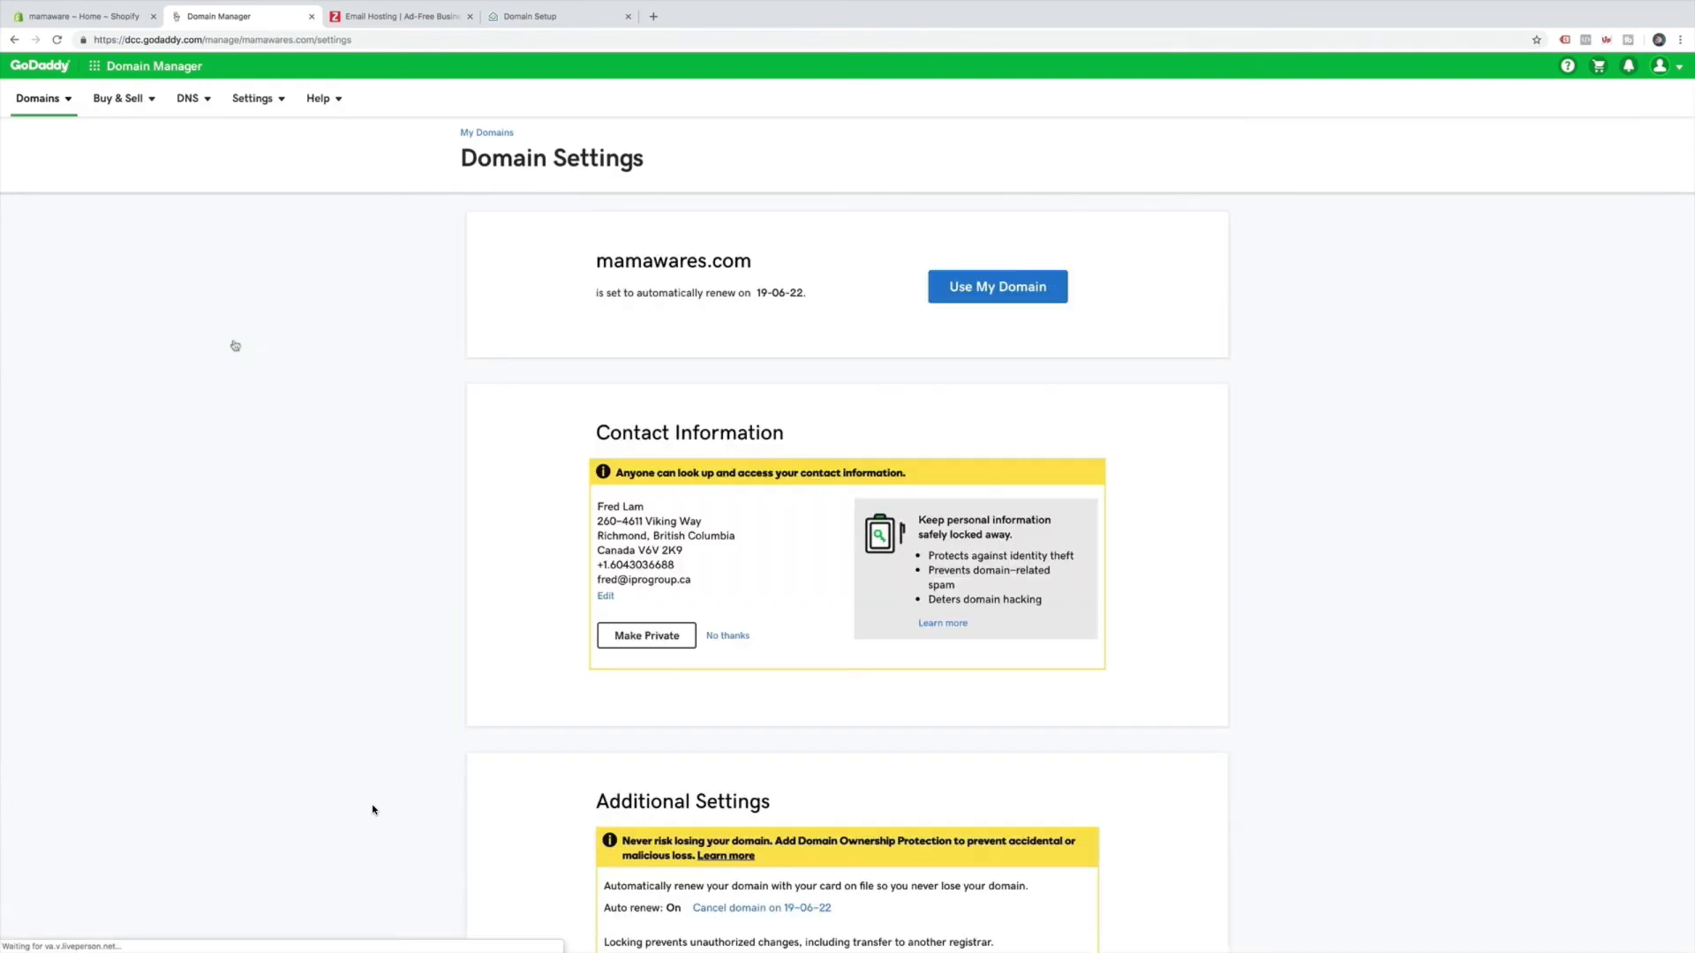
scroll(553, 541, down, 3)
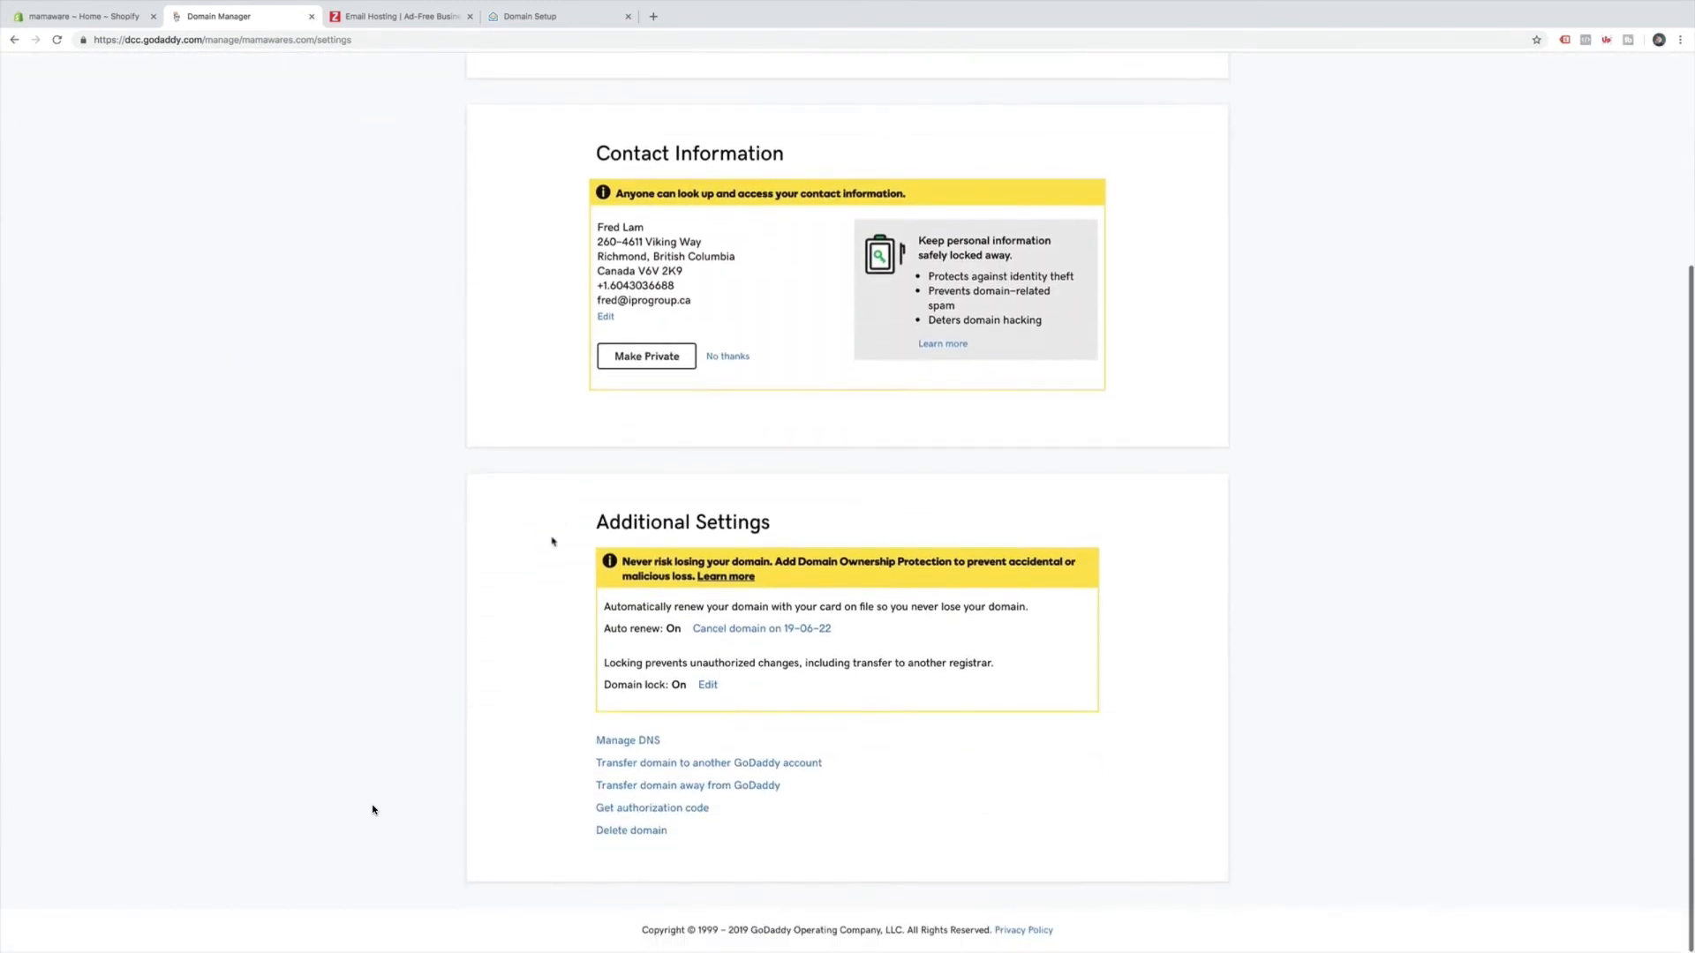
click(626, 746)
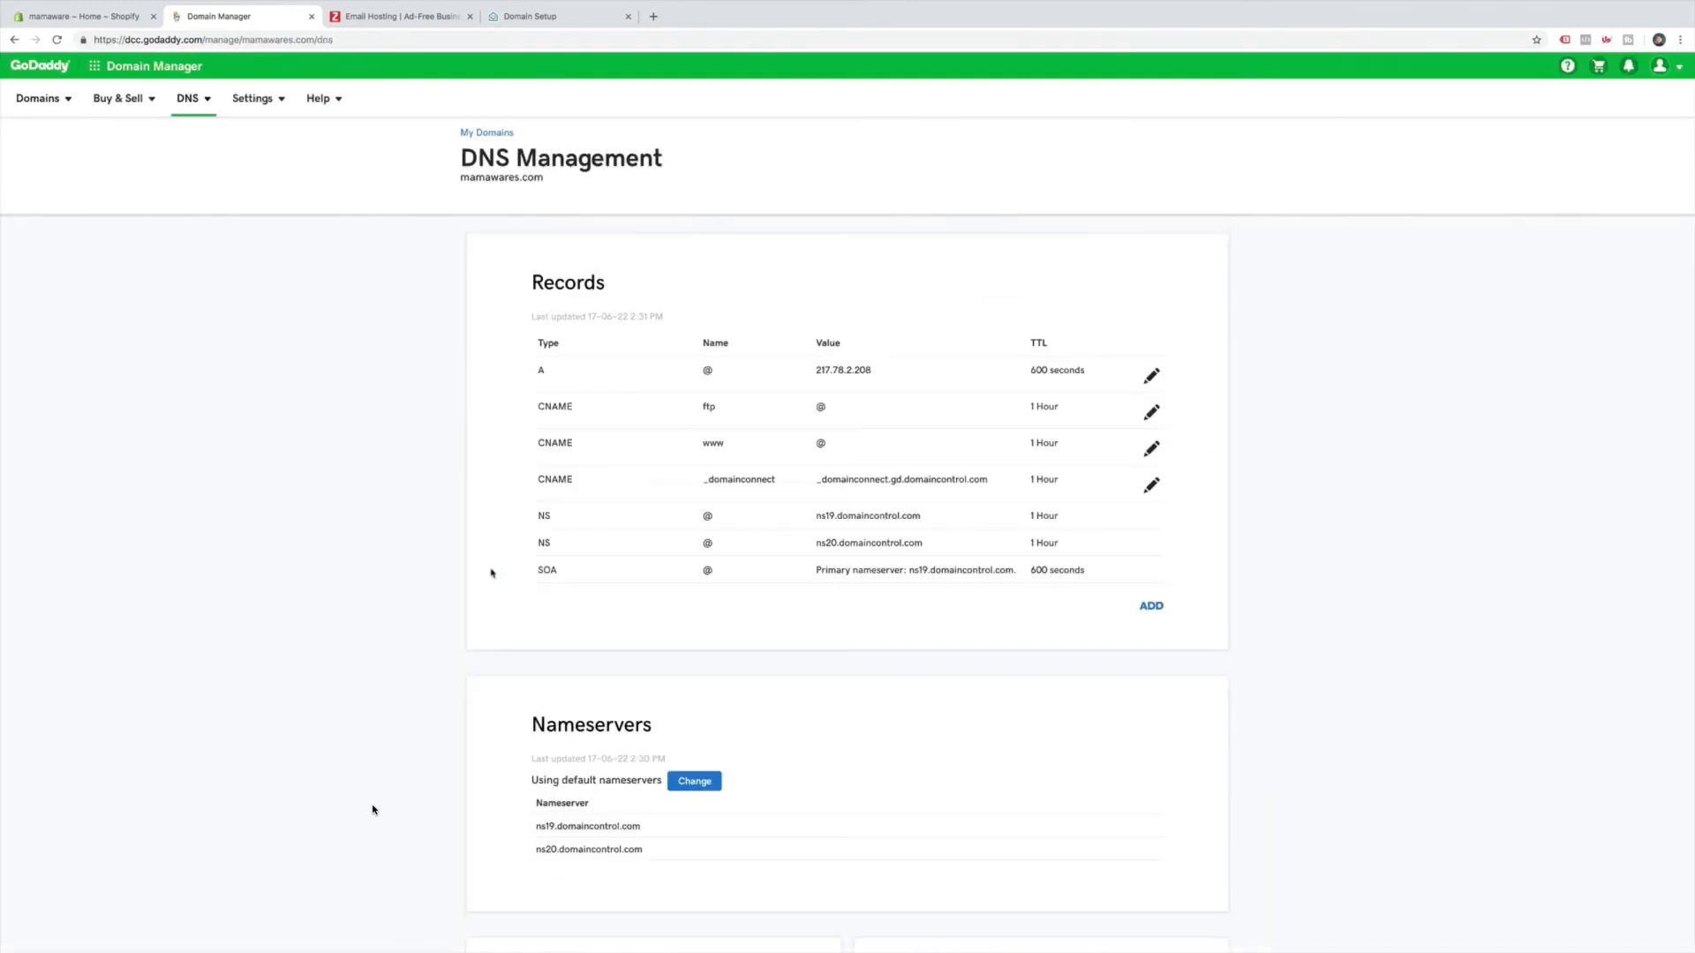
scroll(492, 572, down, 2)
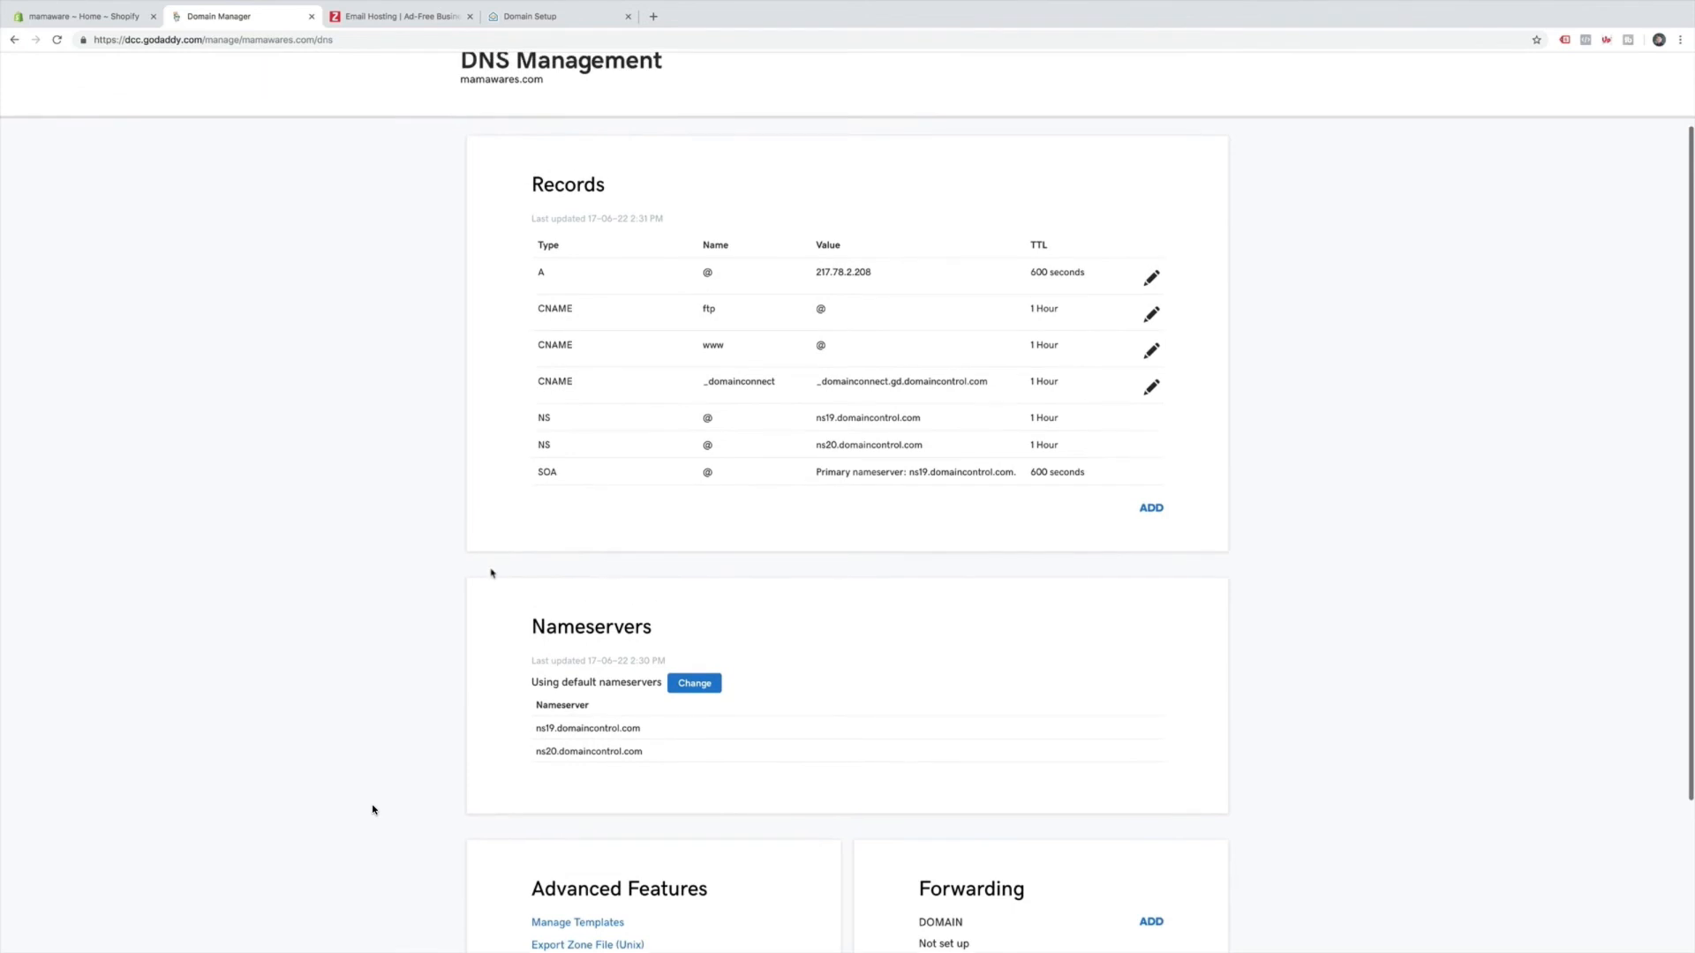
click(1151, 510)
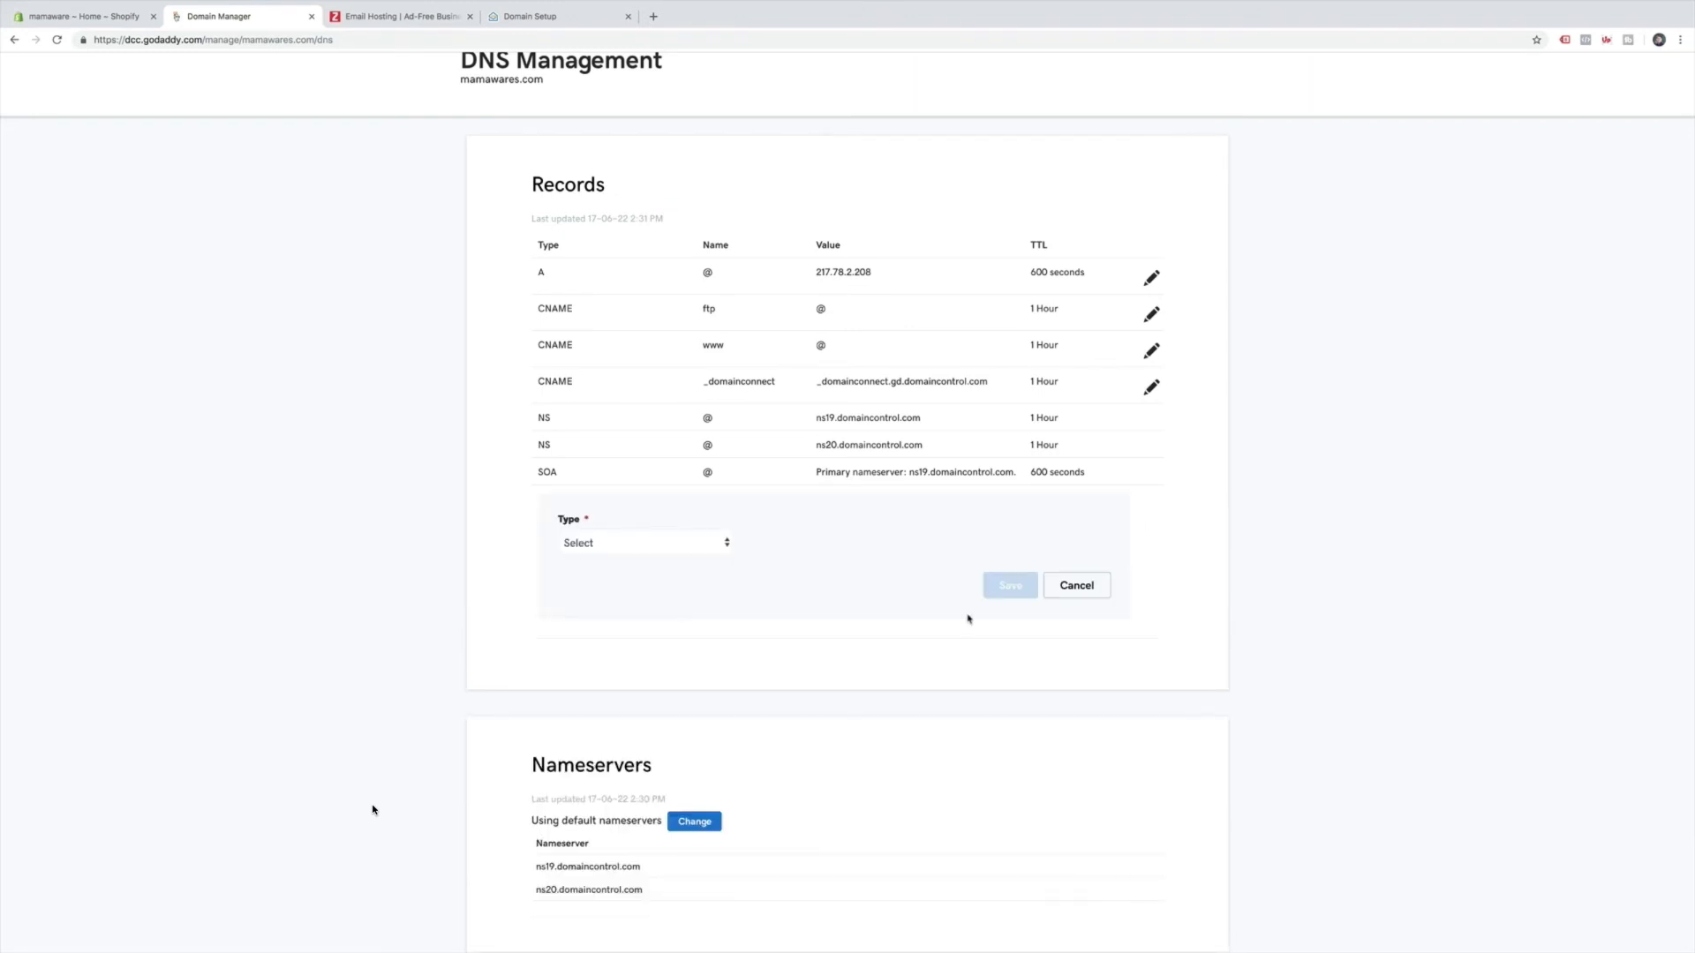
Make the new GoDaddy record a TXT record with host @, as Zoho instructs.
scroll(968, 619, down, 5)
scroll(862, 583, up, 3)
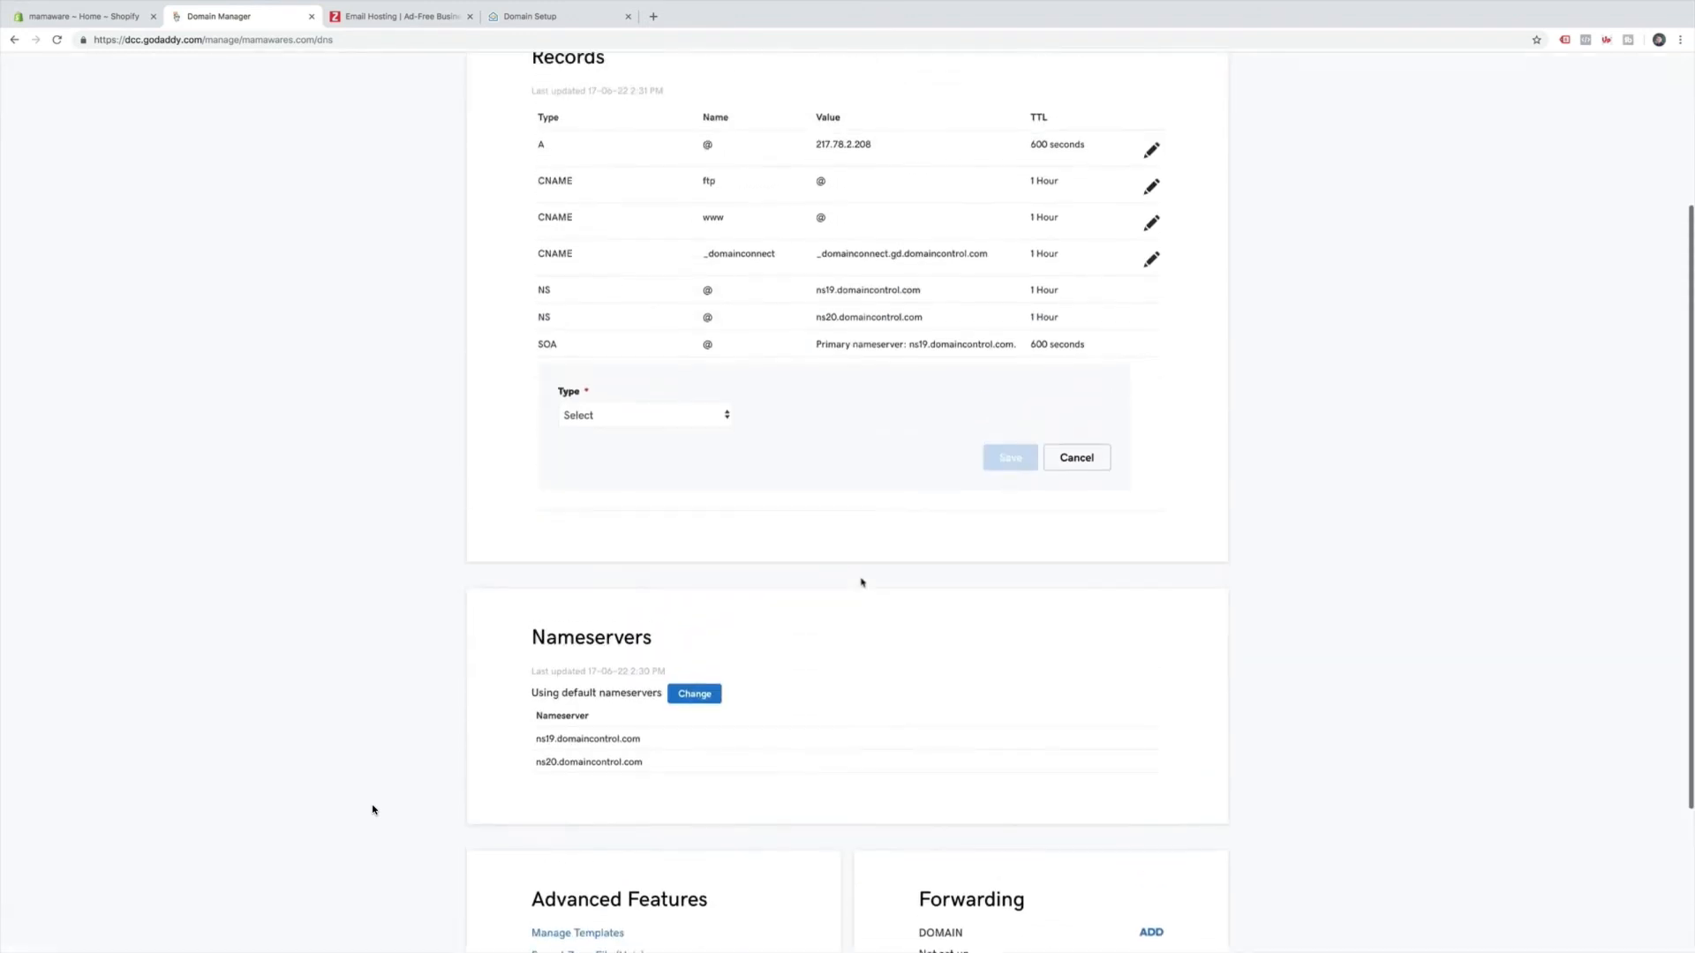
click(688, 485)
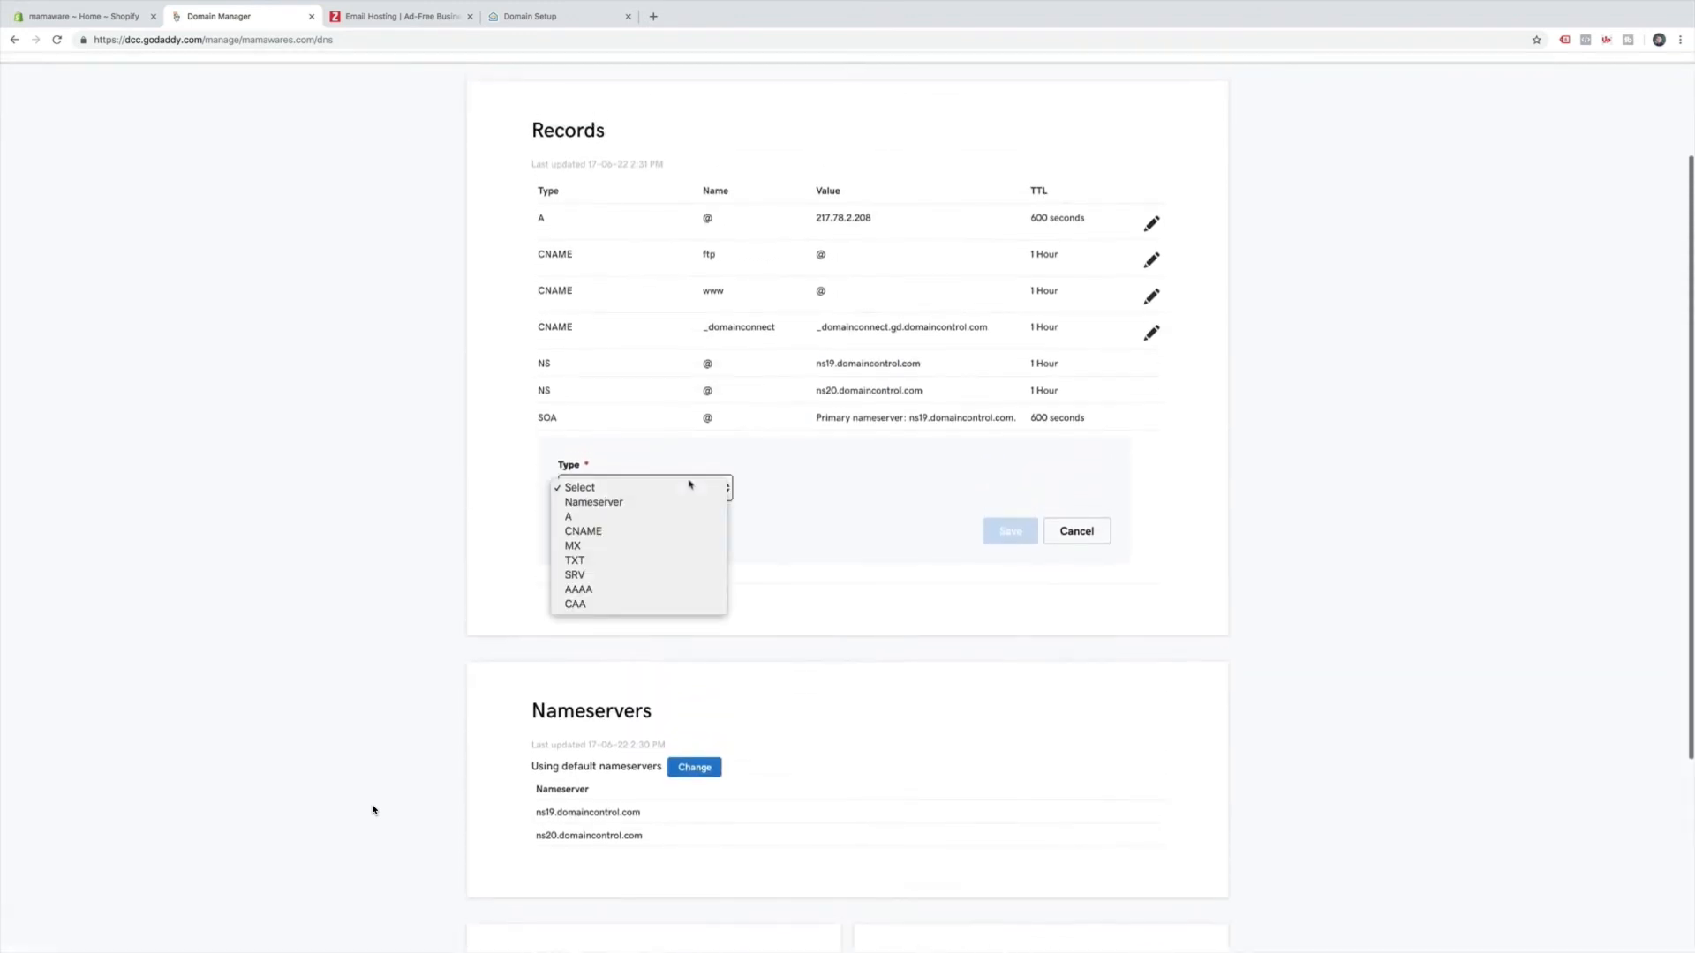
click(687, 560)
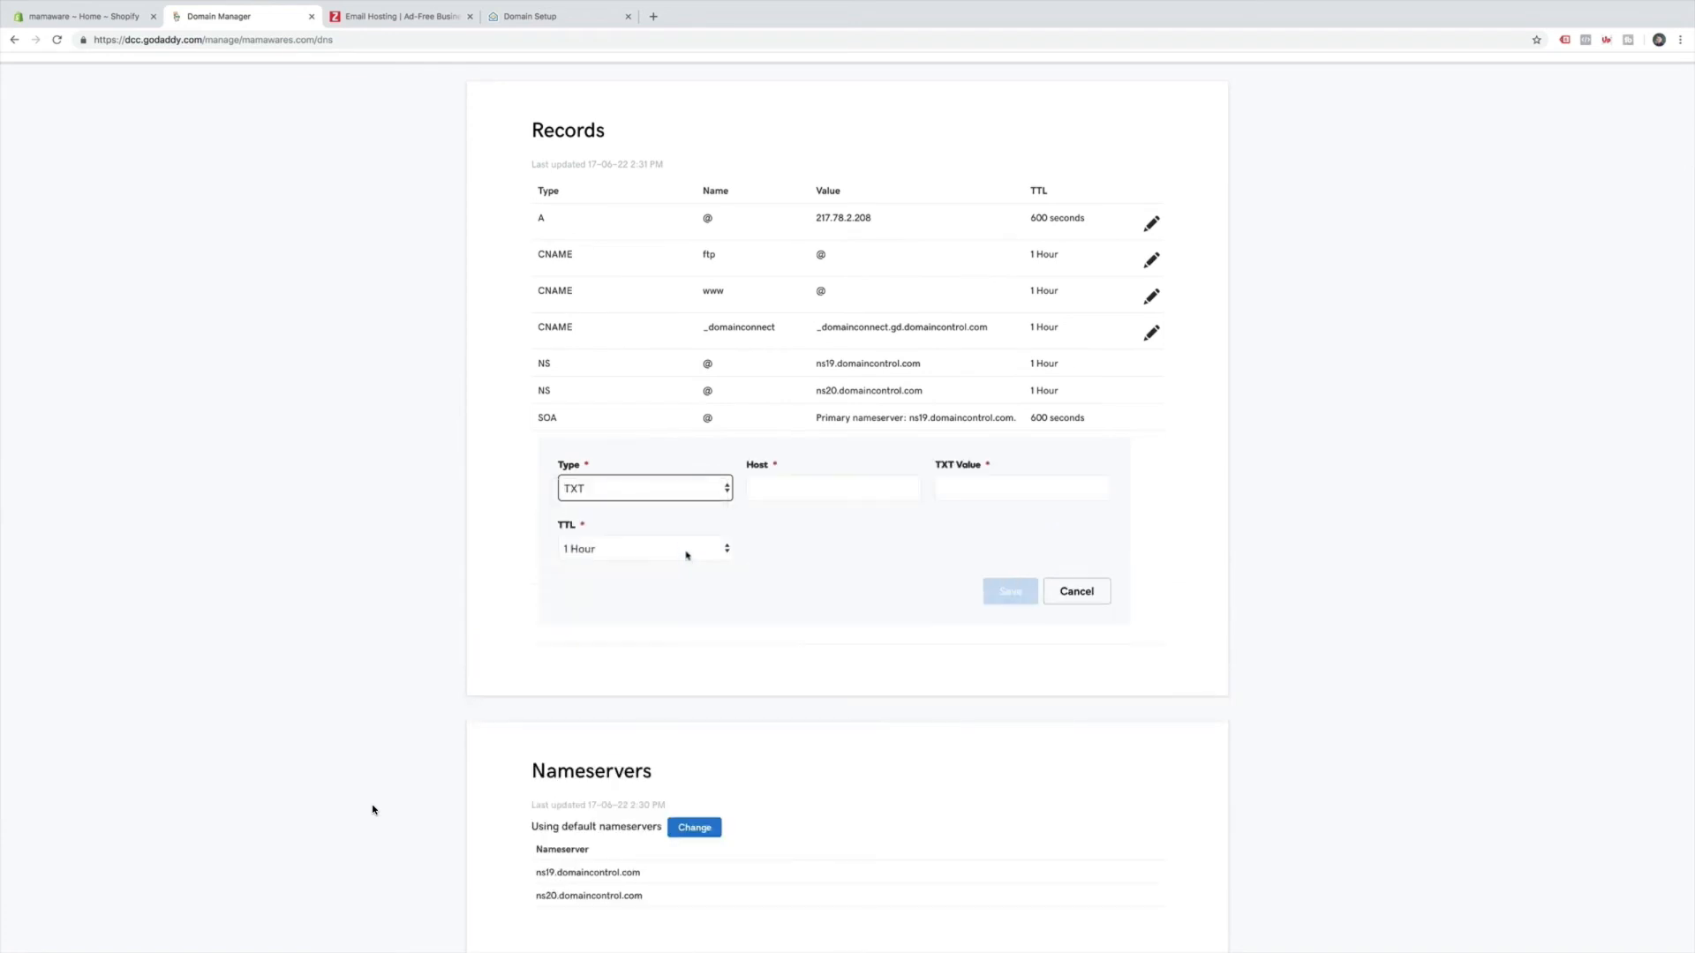
click(804, 486)
click(524, 19)
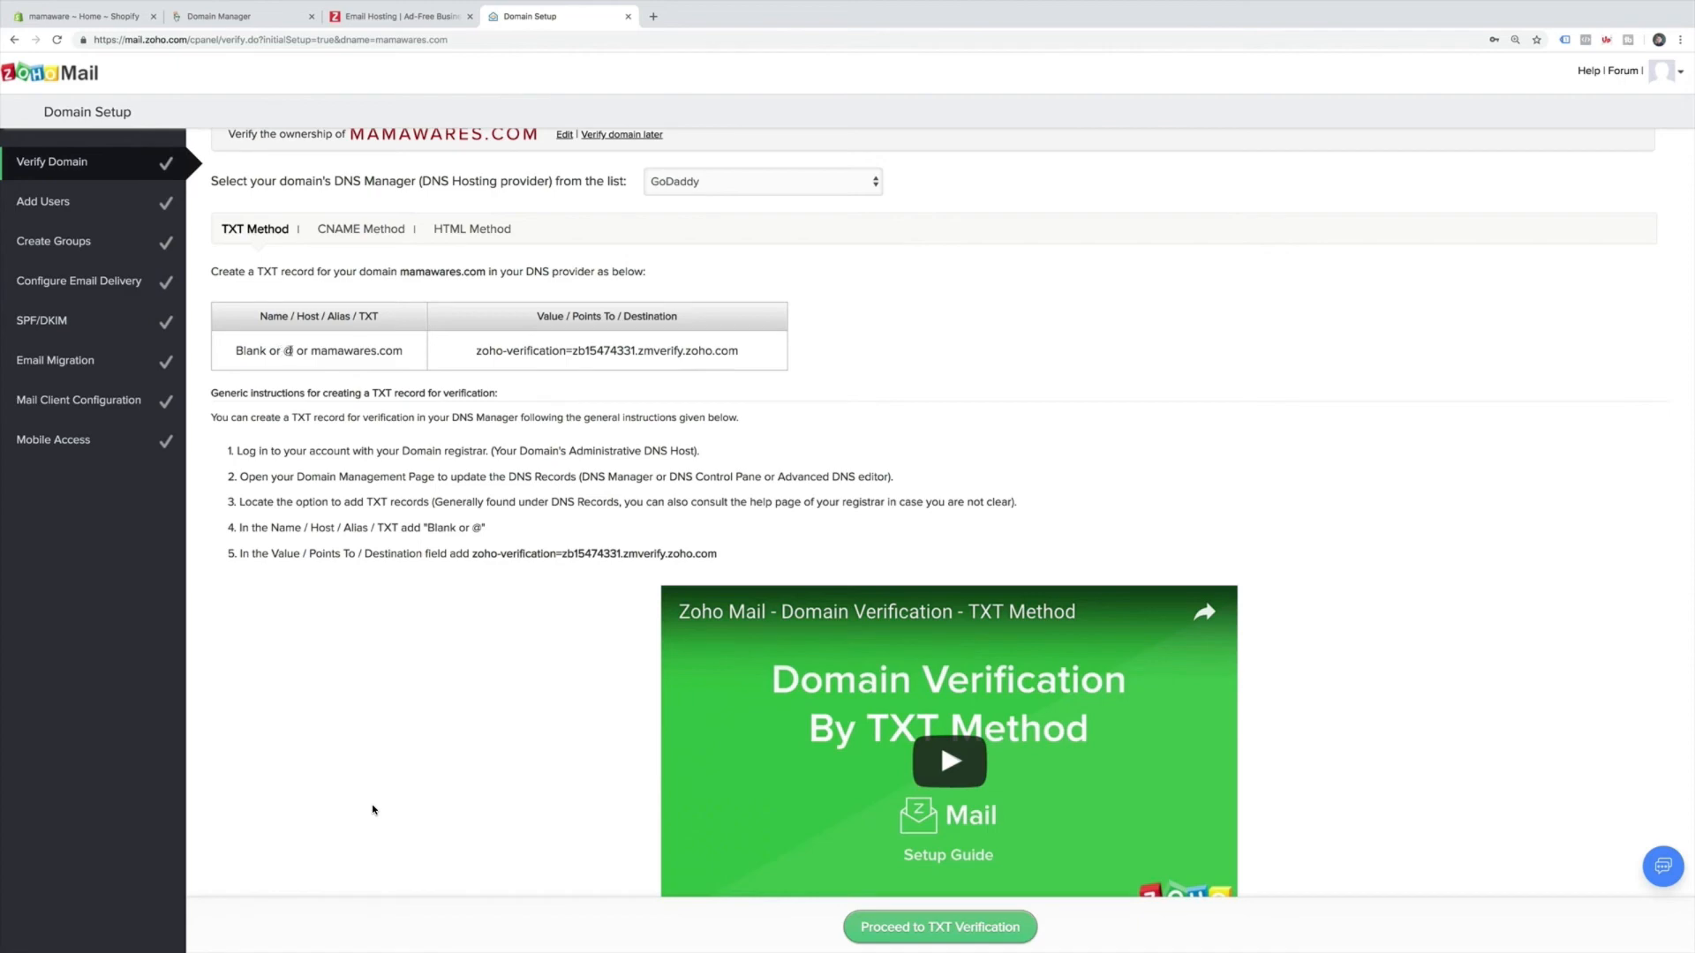
click(288, 351)
click(371, 16)
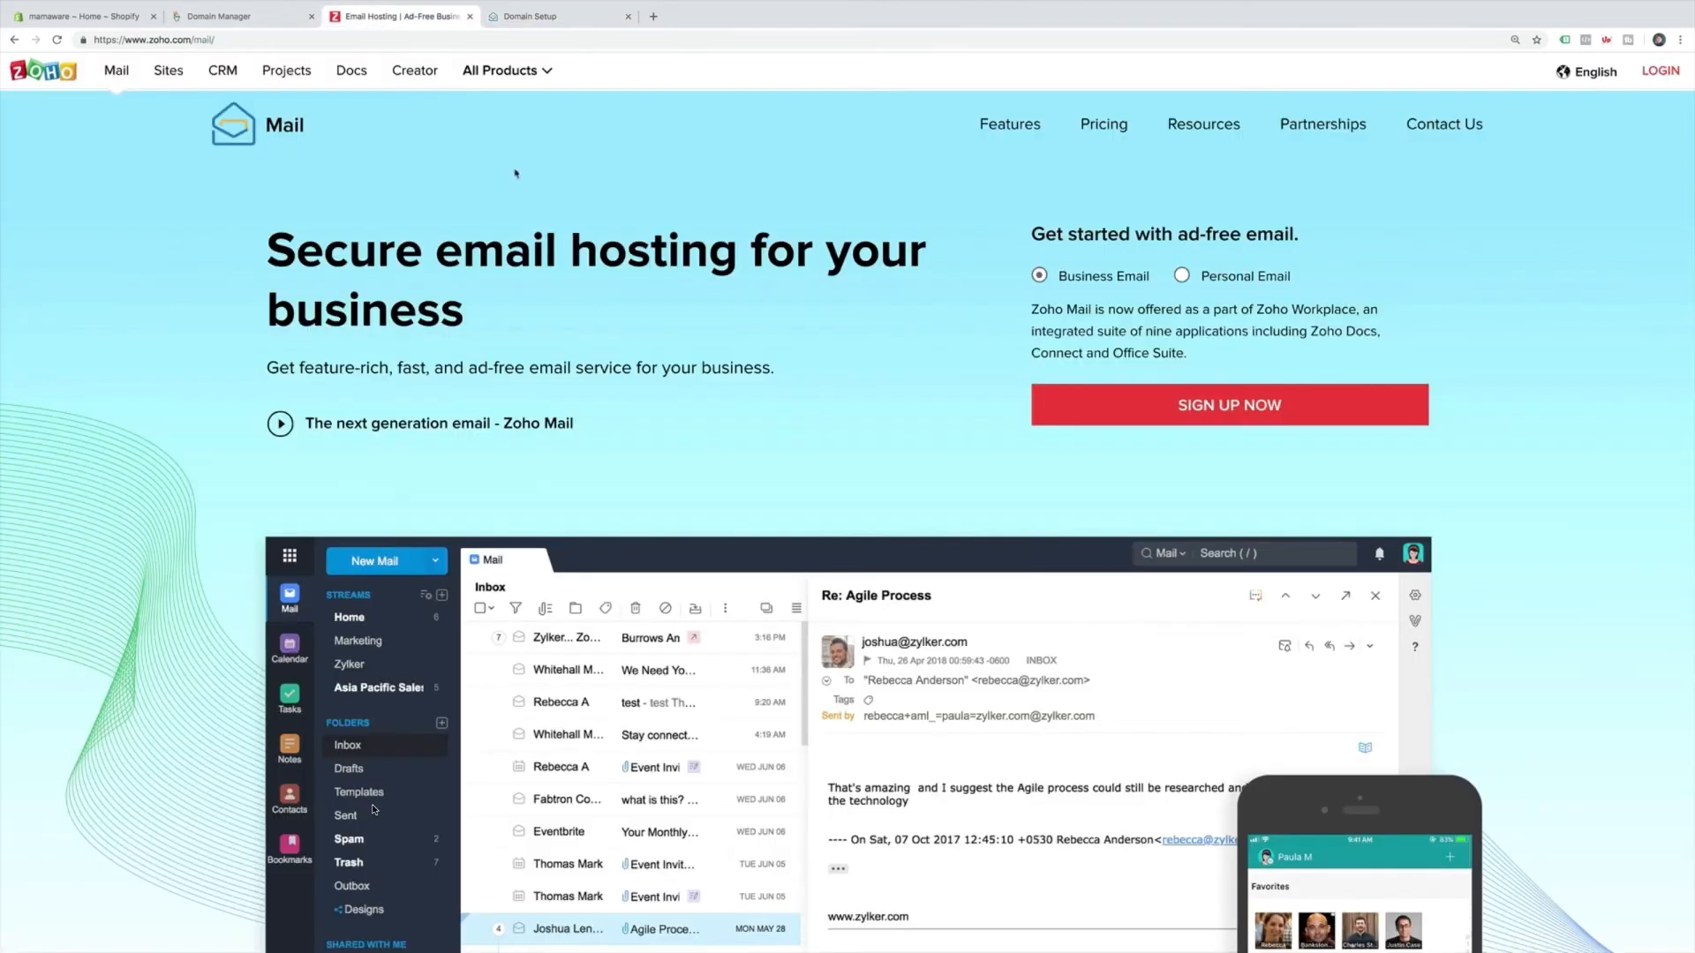
click(276, 17)
click(844, 488)
click(828, 516)
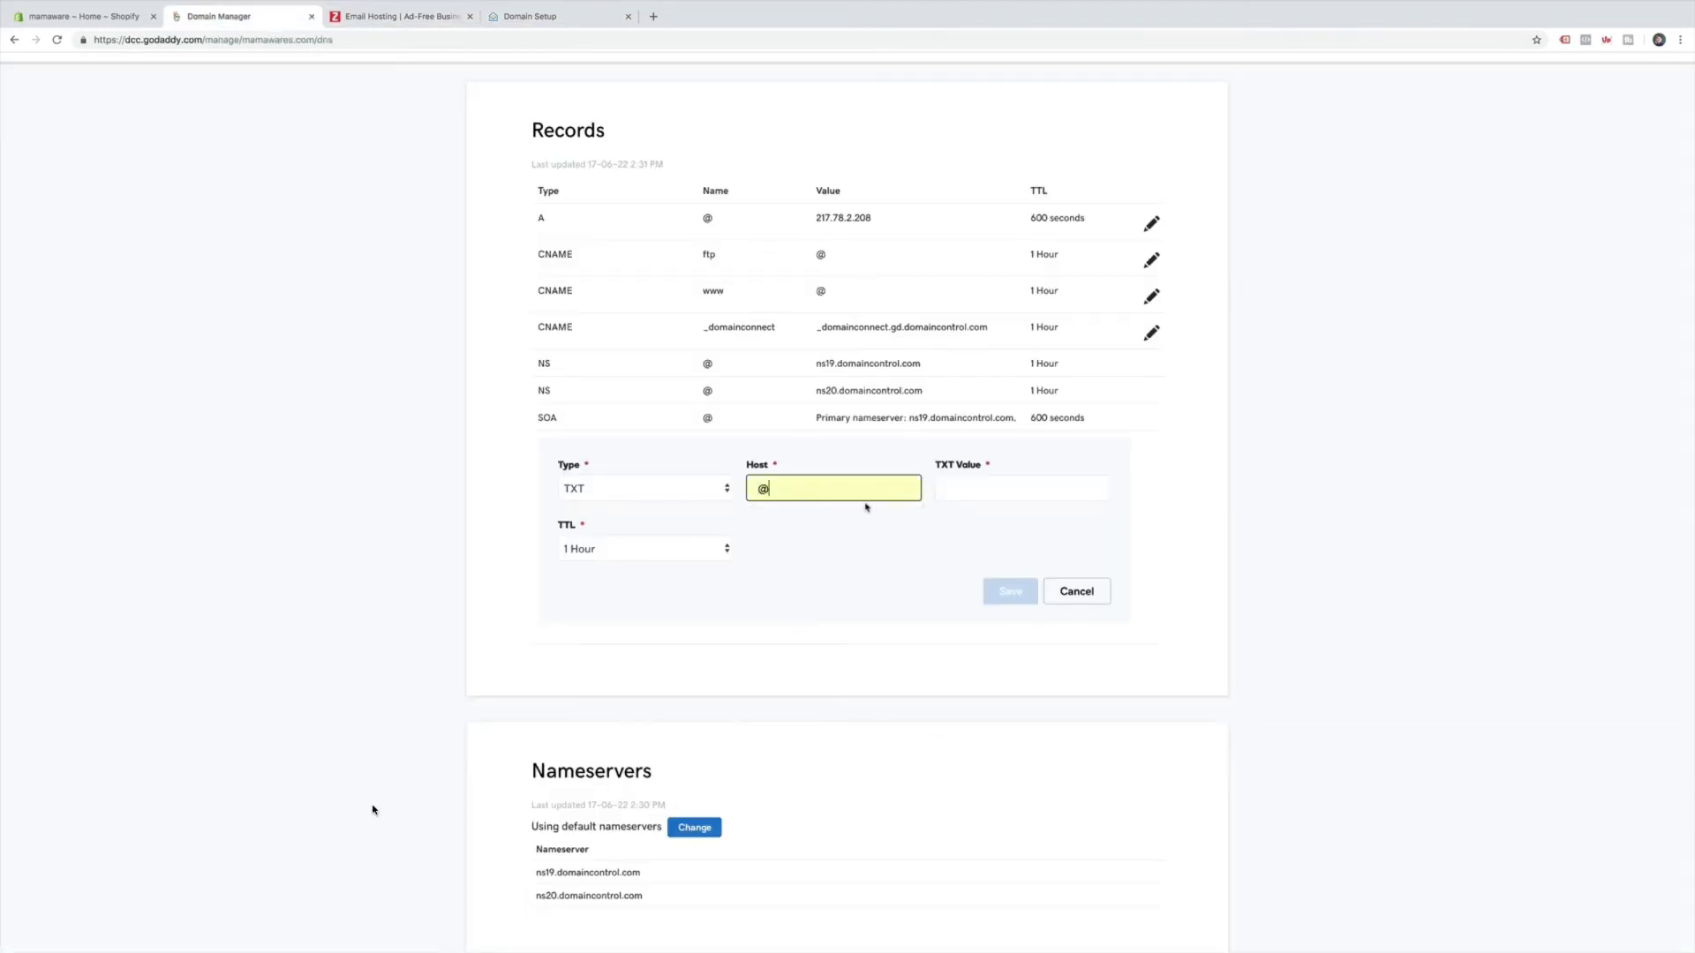
Paste Zoho's verification value, set TTL to 1/2 Hour, and save the TXT record.
click(521, 17)
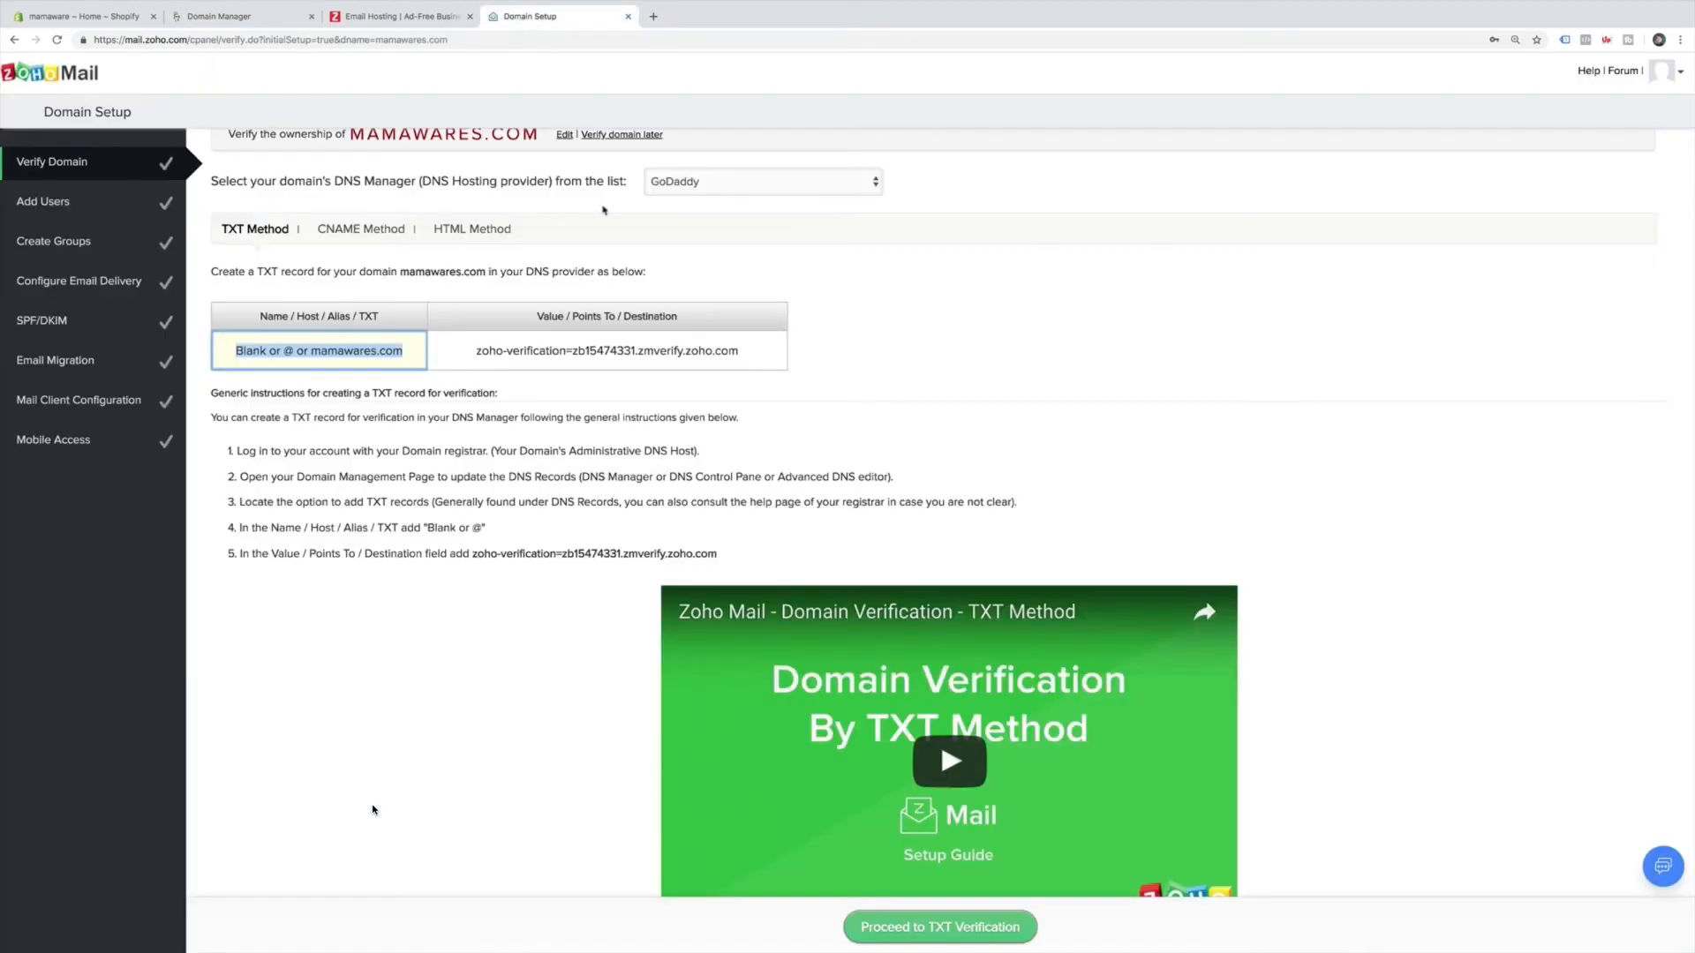
click(622, 352)
key(super+c)
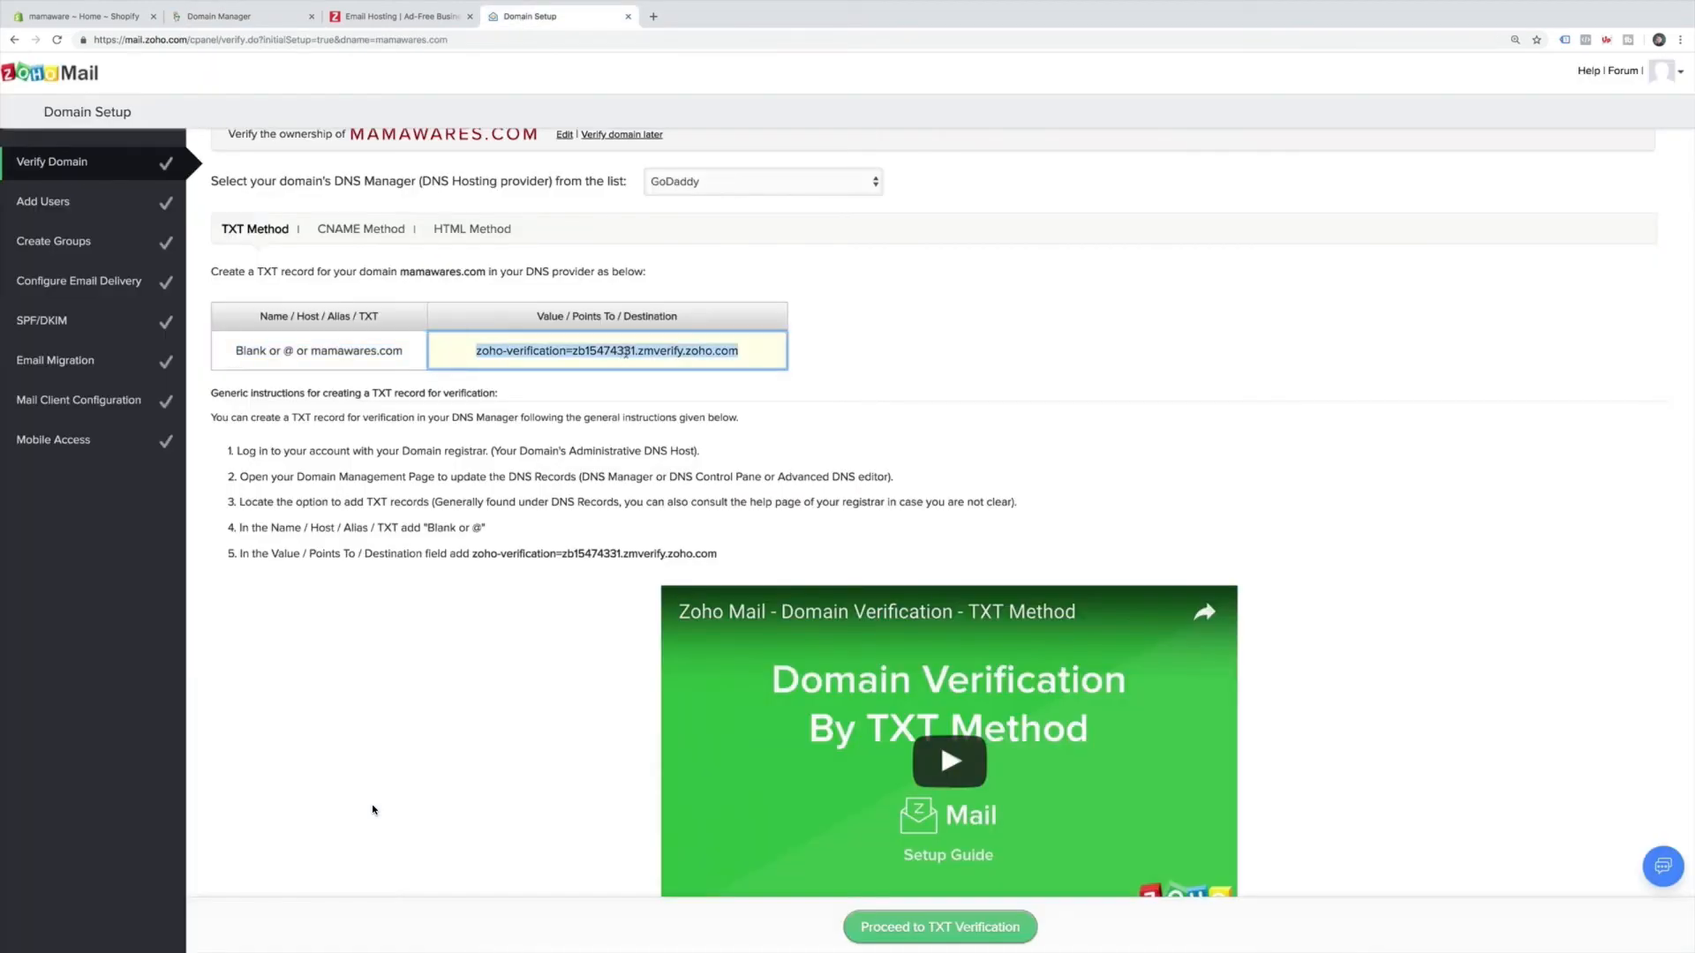
click(241, 17)
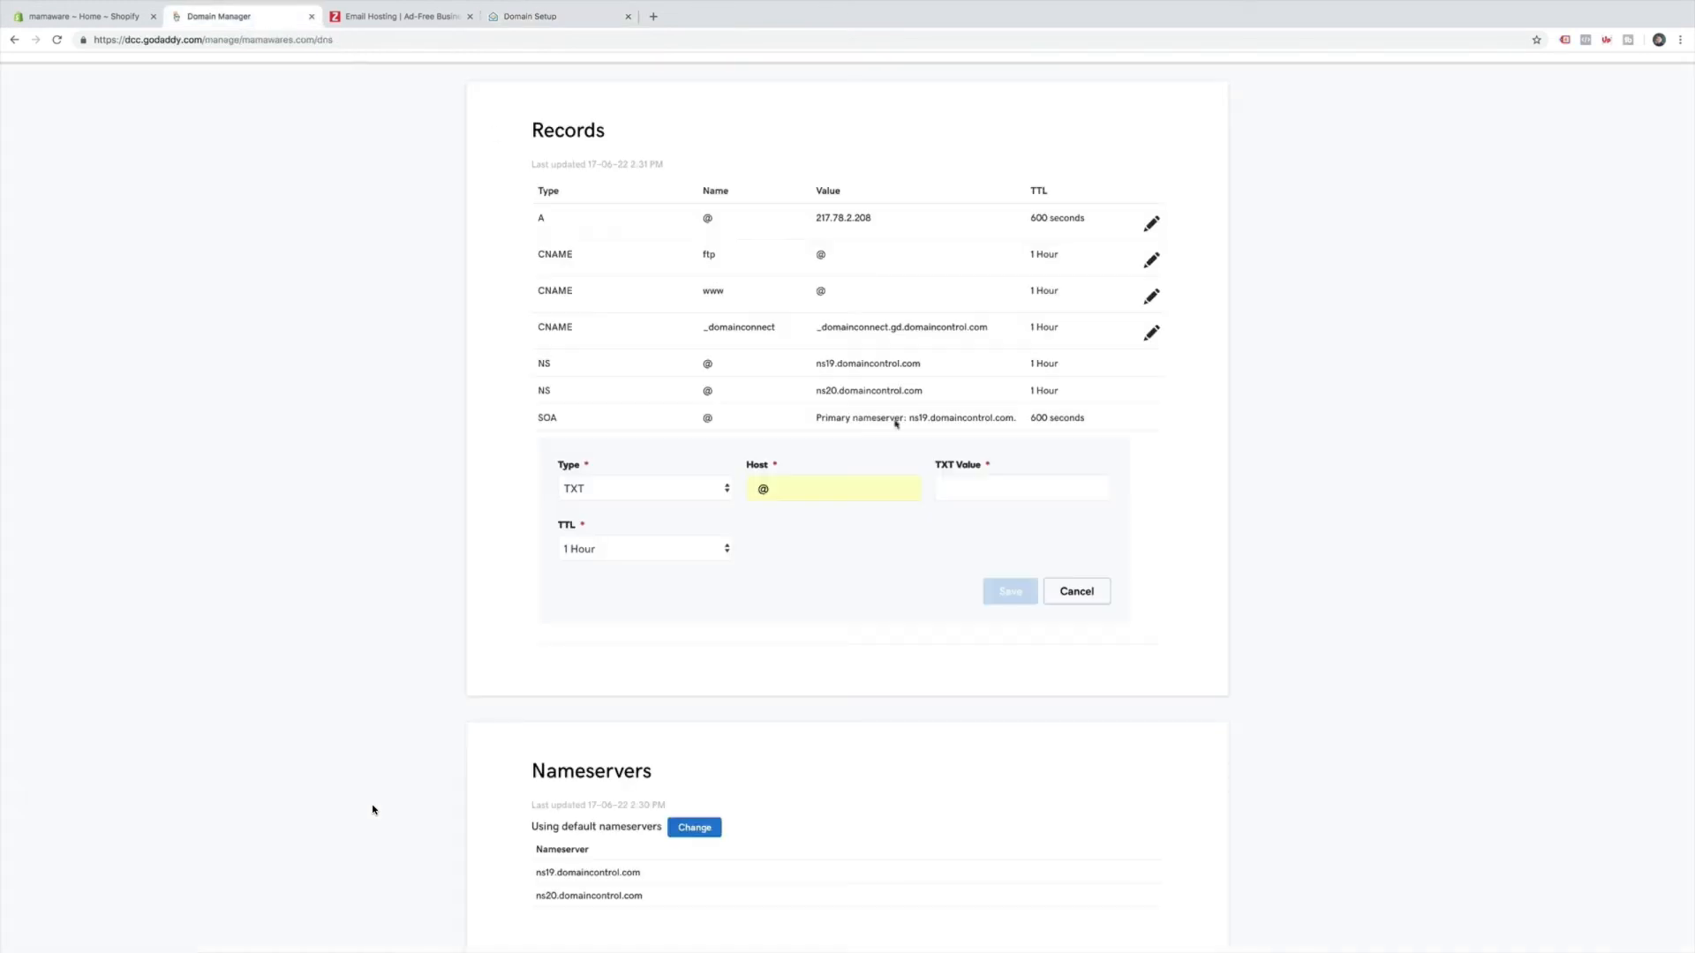
click(967, 486)
key(super+v)
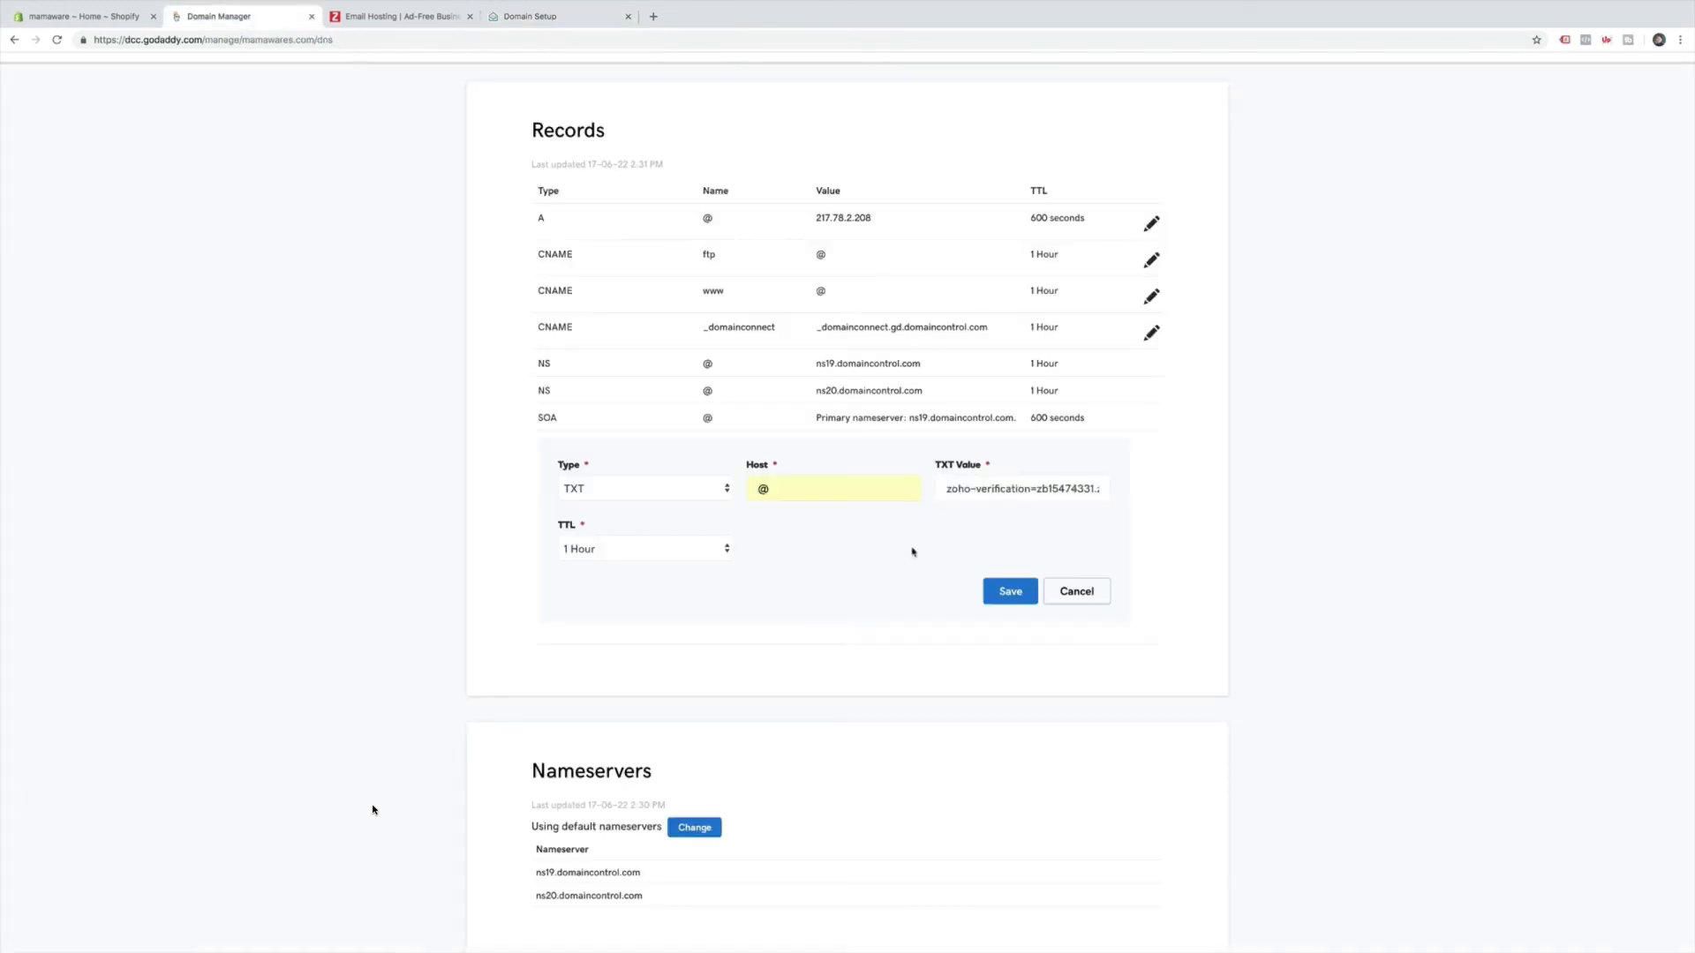
click(696, 553)
click(692, 533)
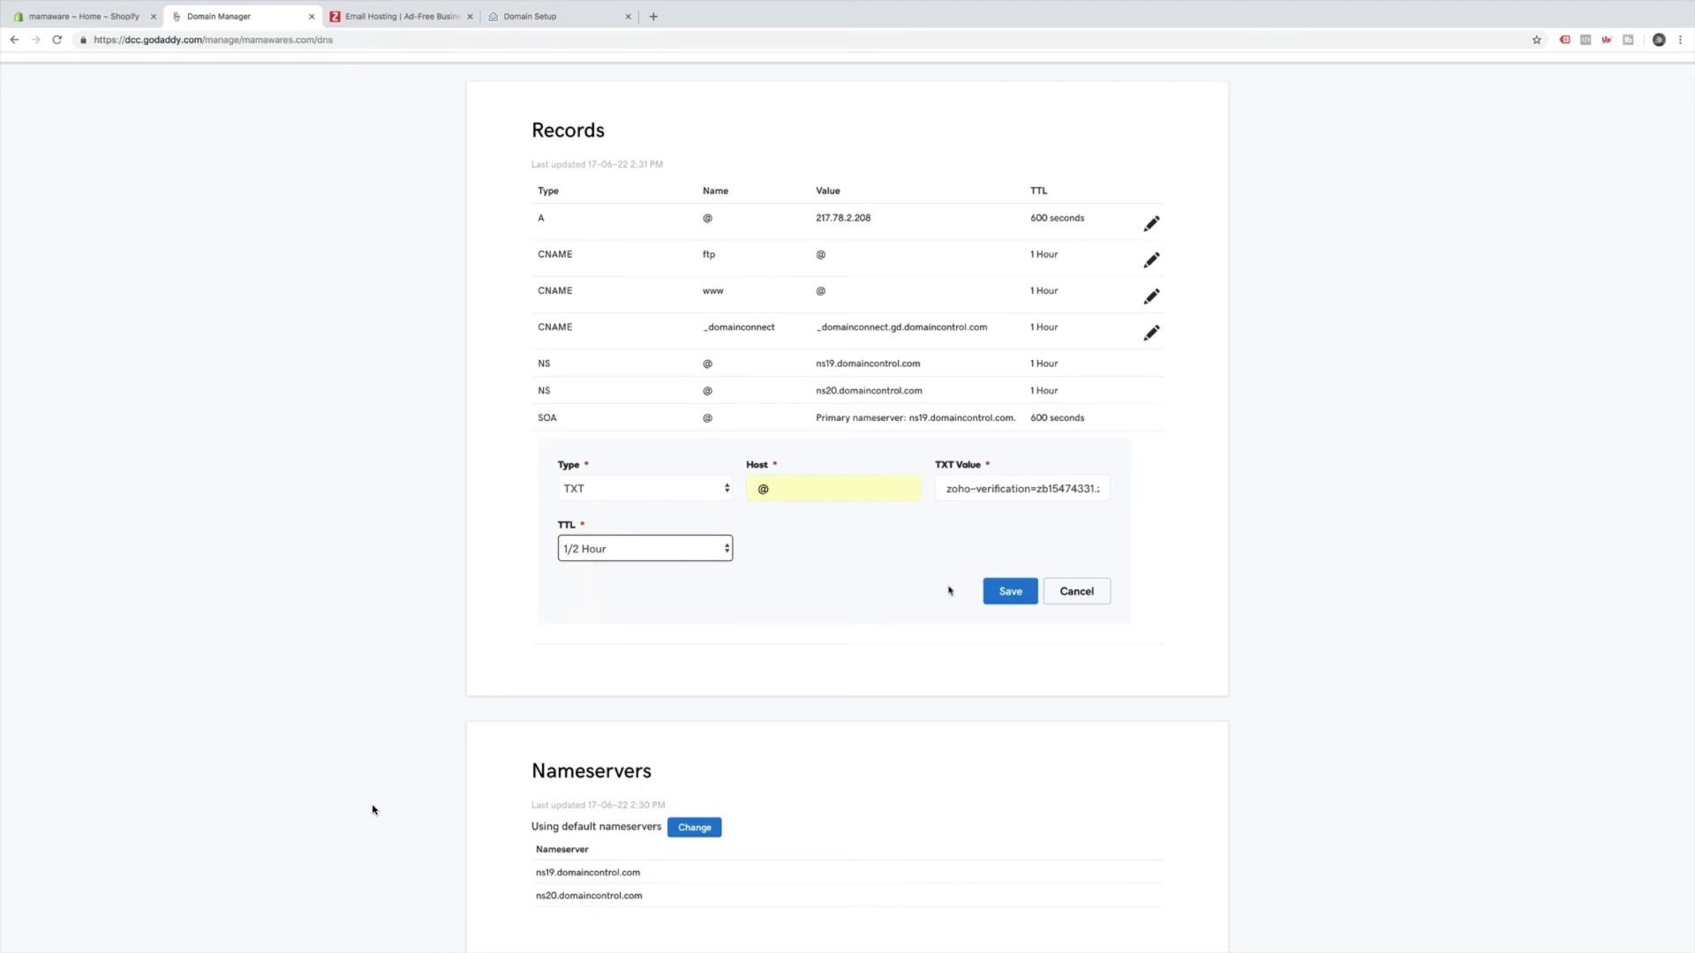
click(1010, 591)
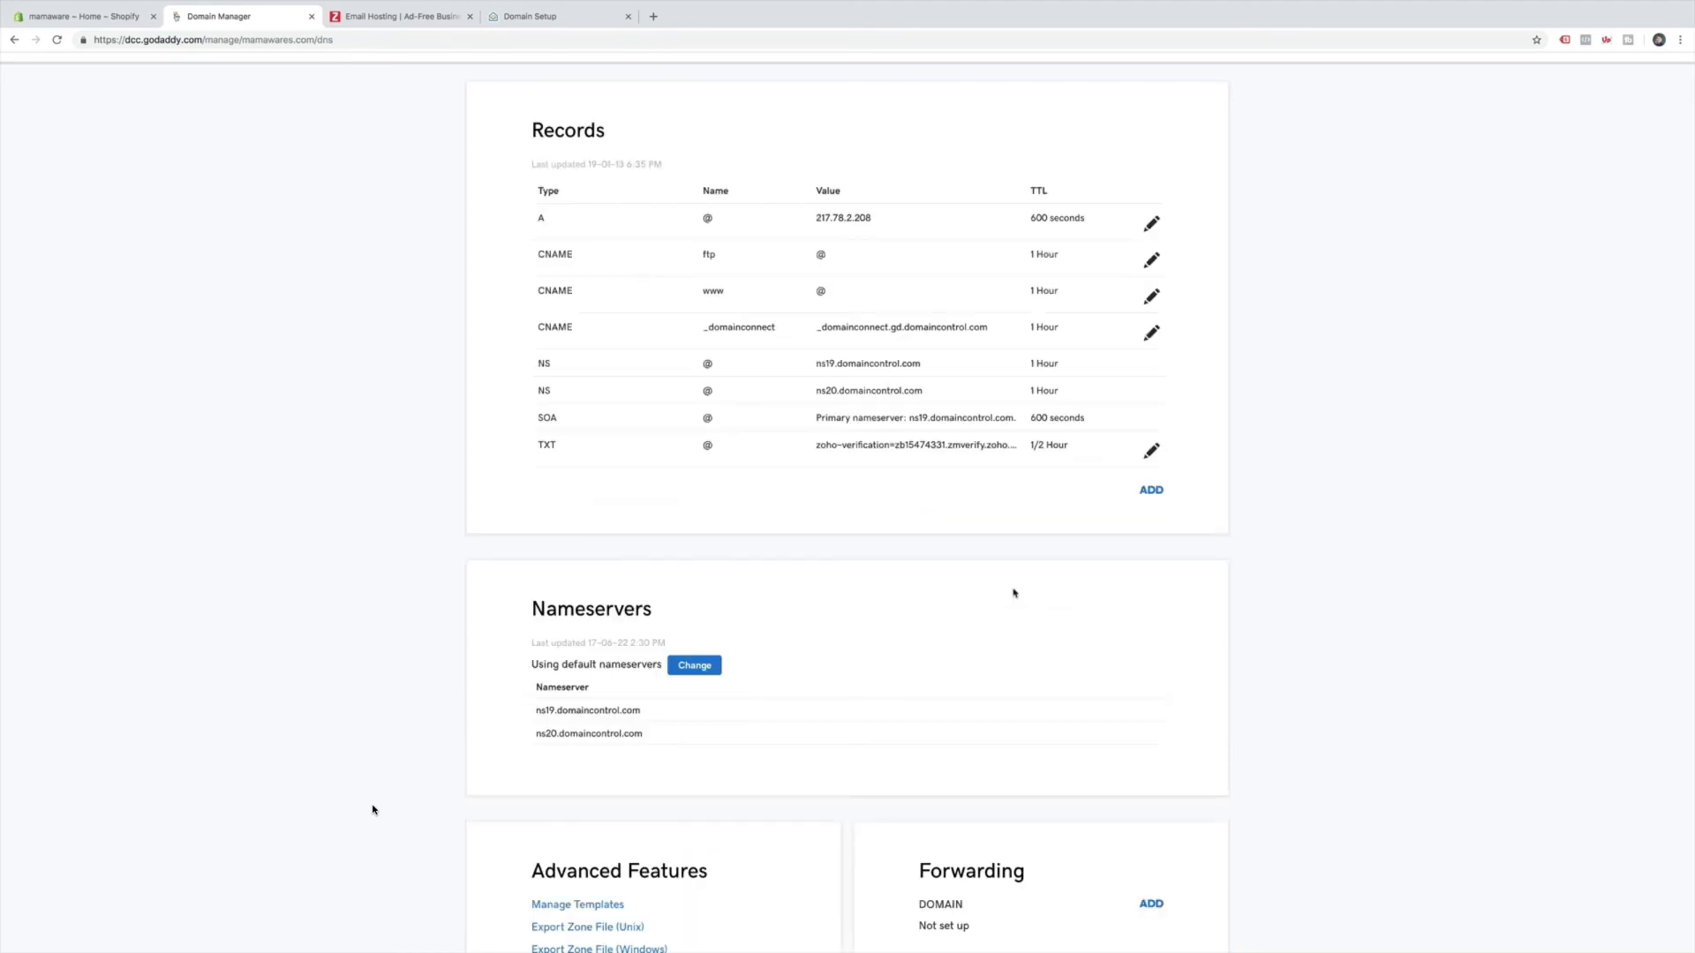
click(543, 18)
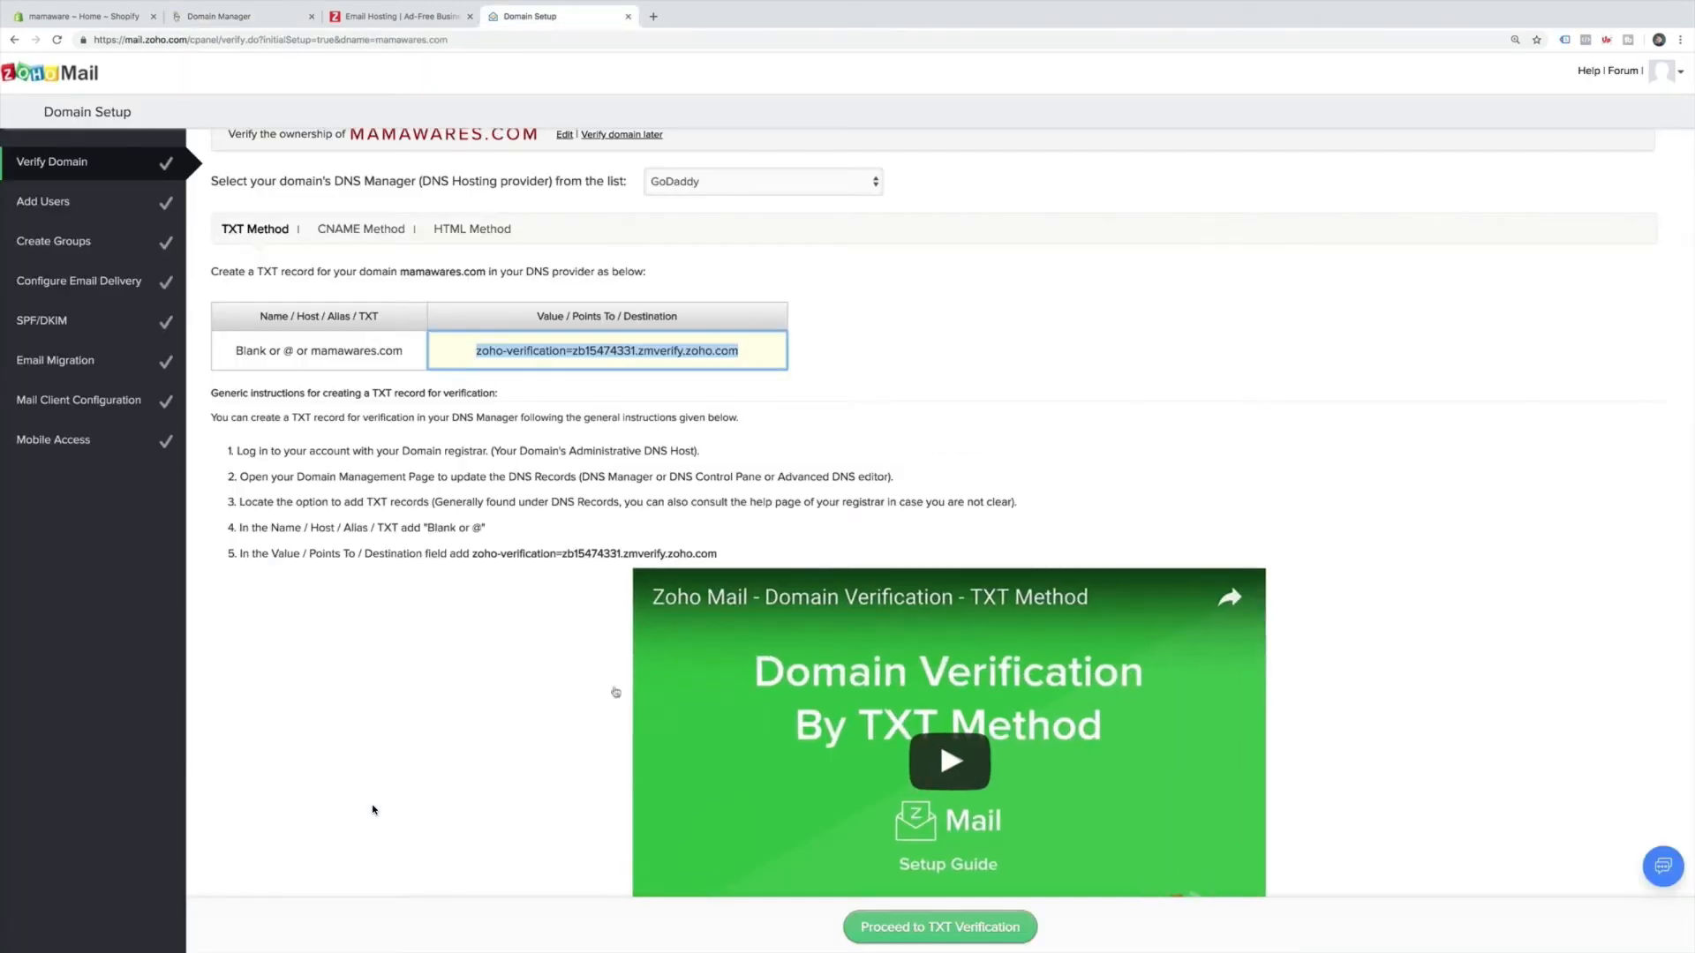
Run Zoho's TXT verification twice, briefly checking the CNAME method; it fails with no TXT records found.
click(999, 929)
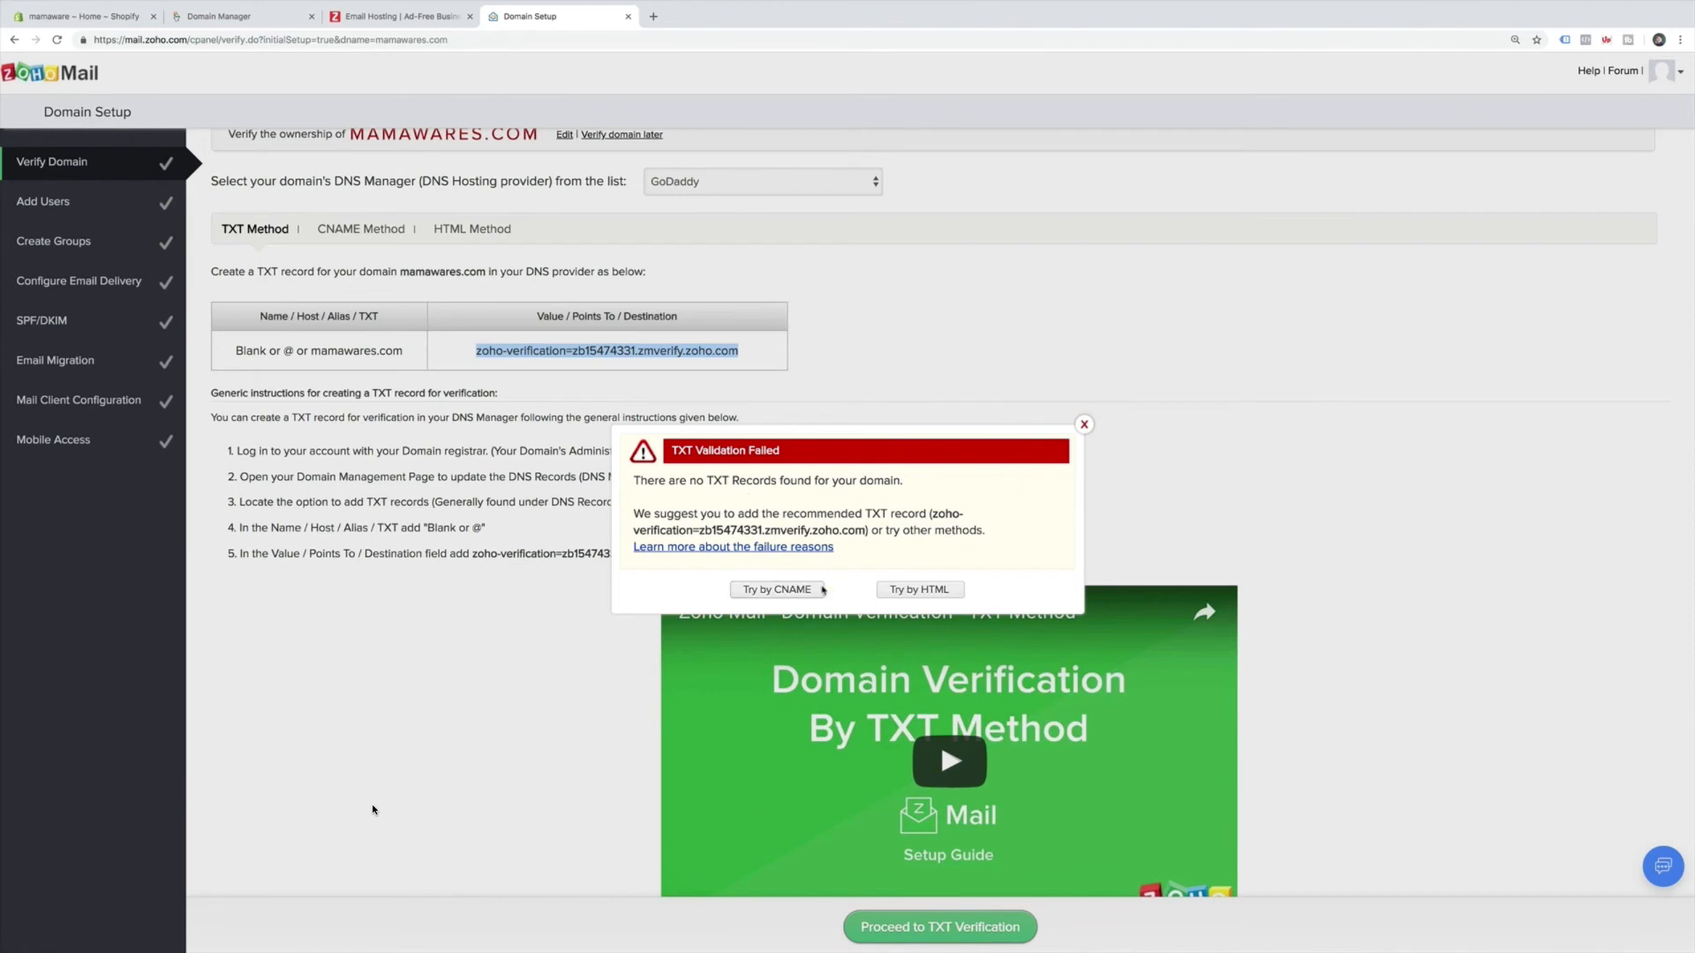
click(777, 589)
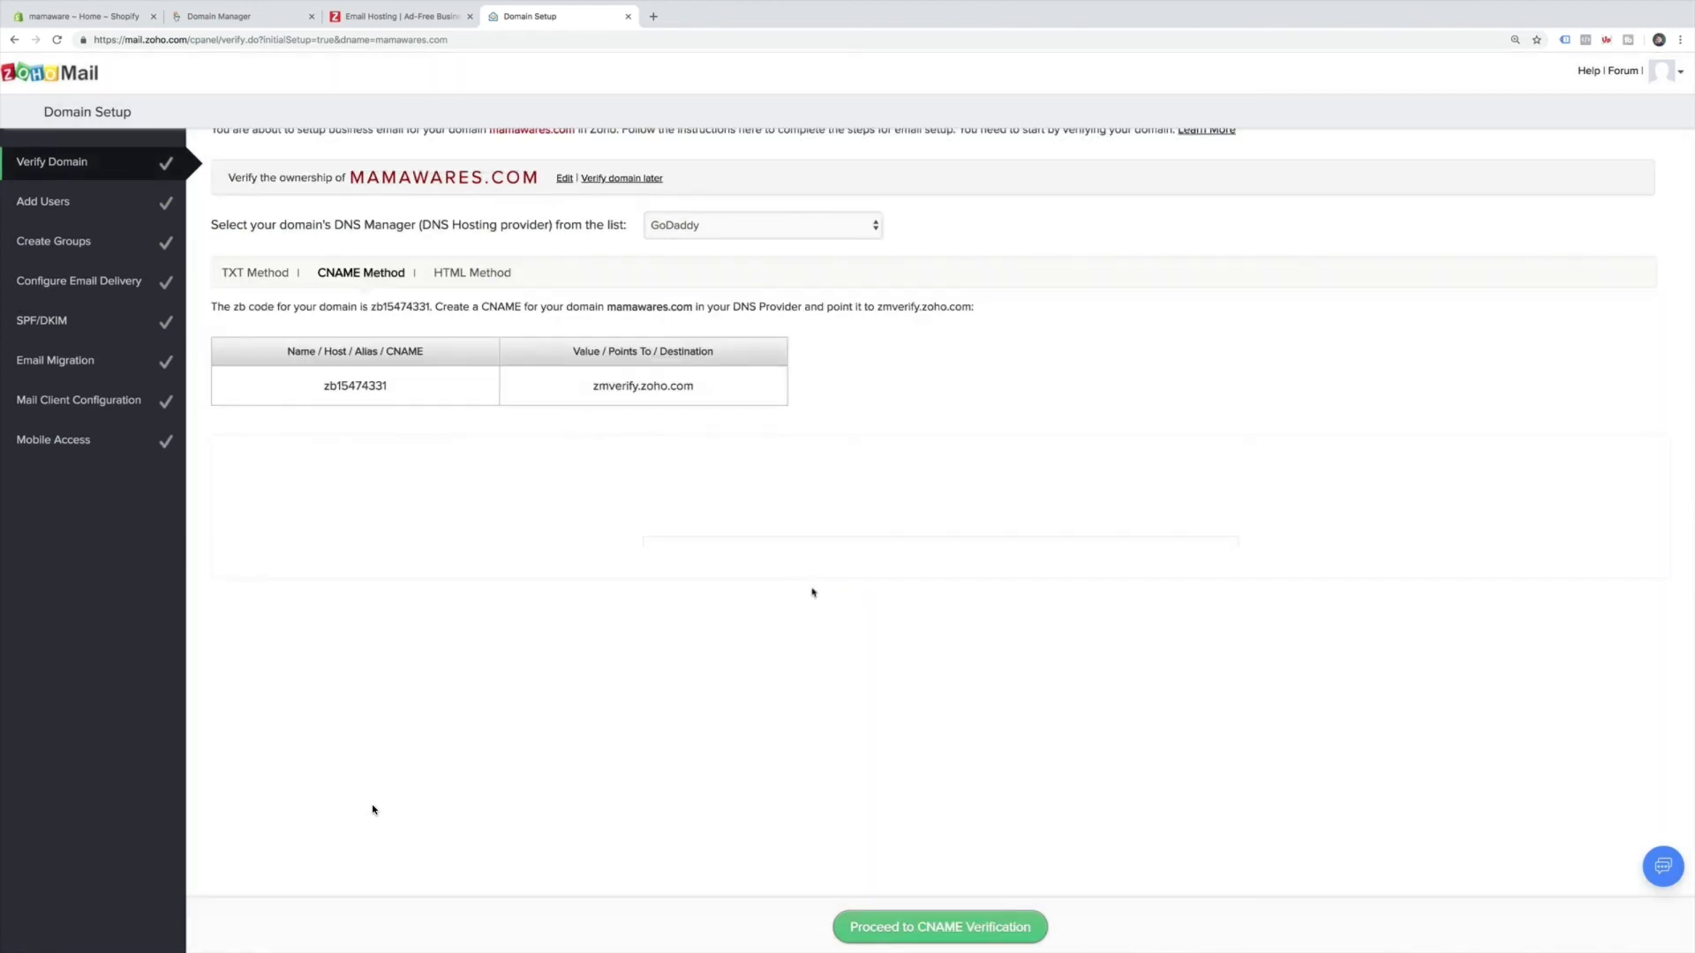
scroll(806, 600, up, 1)
click(244, 323)
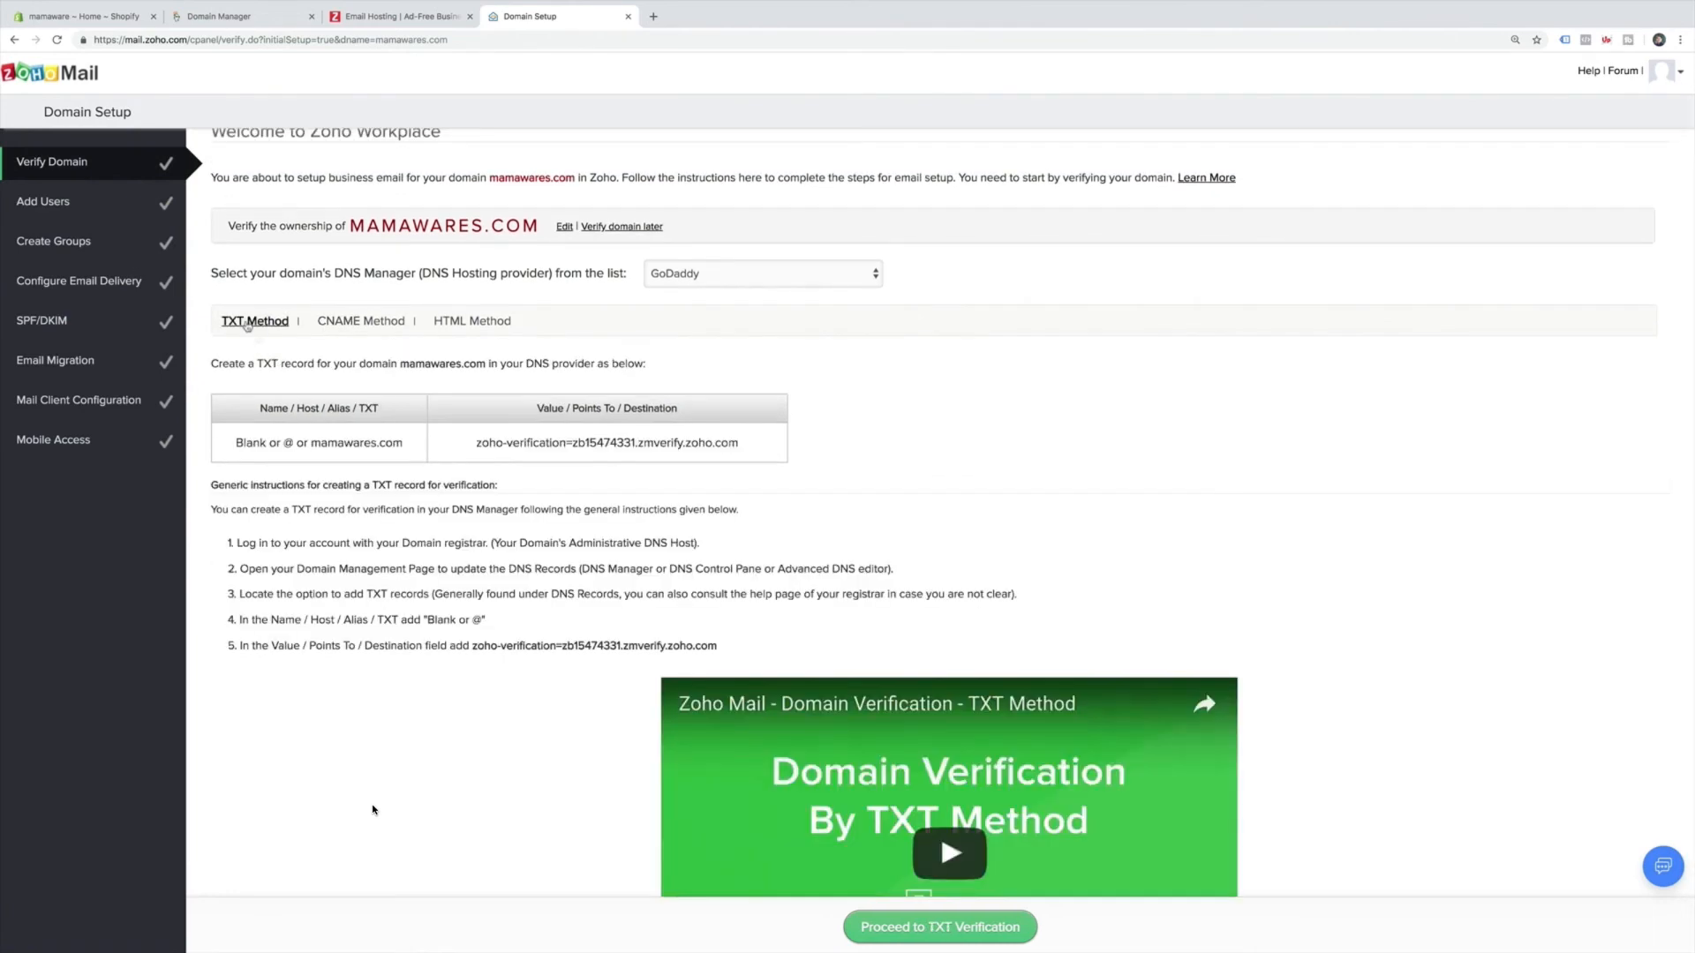
scroll(451, 576, down, 3)
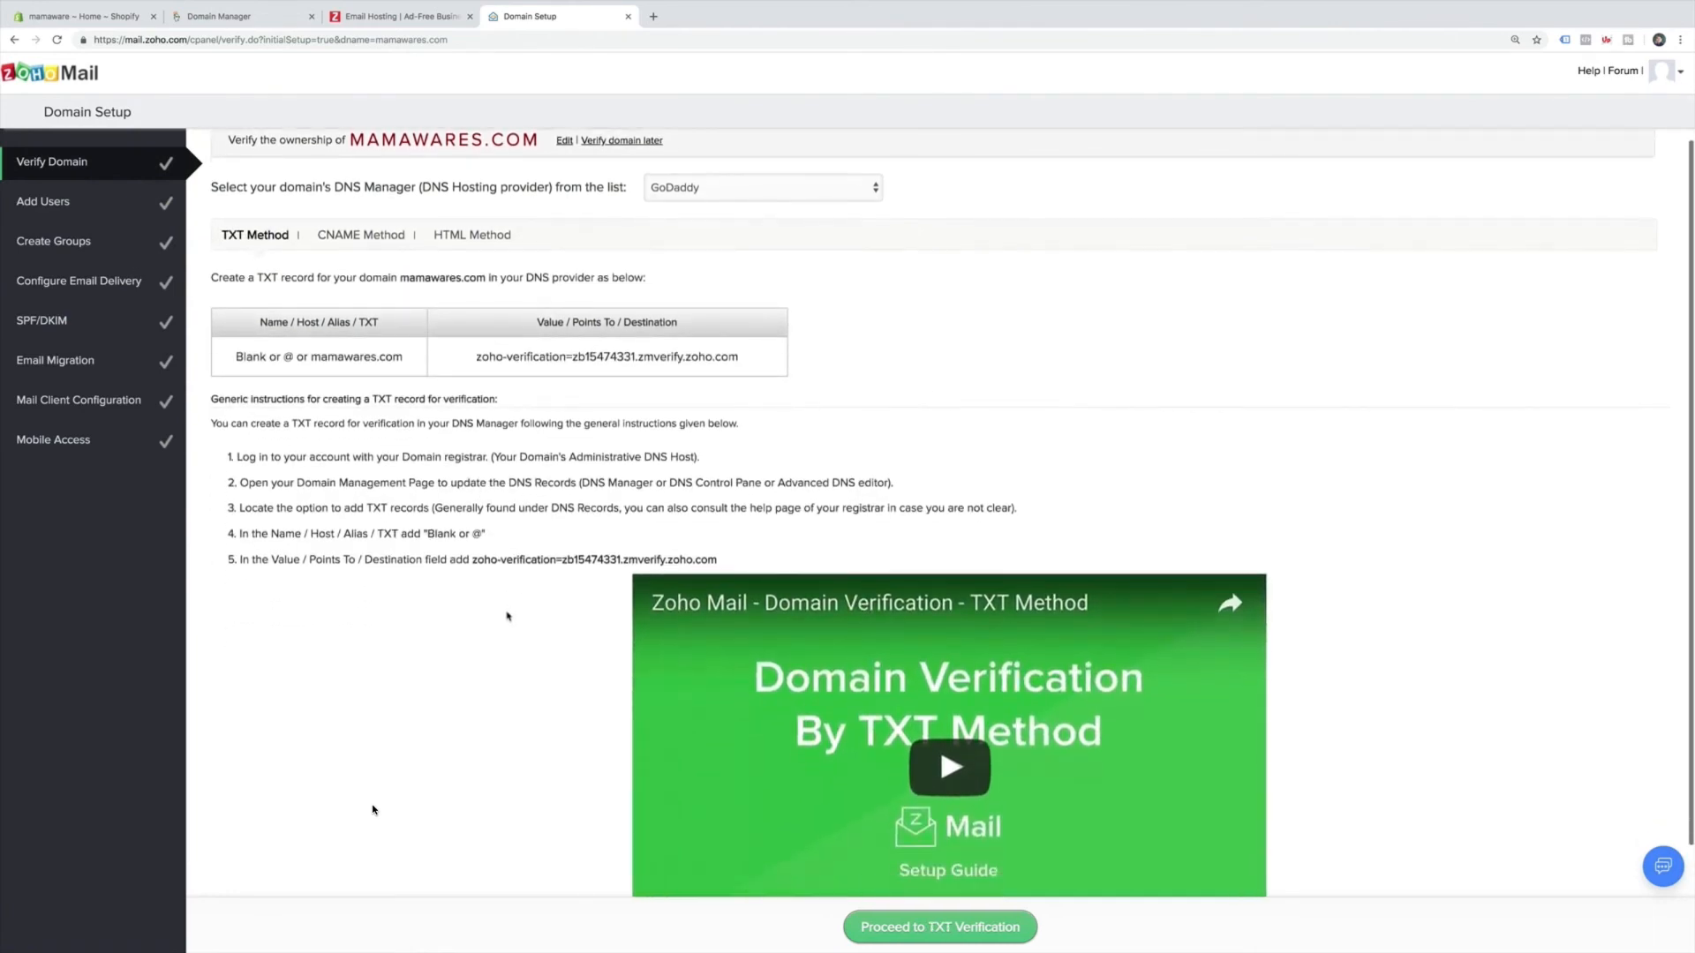
click(990, 938)
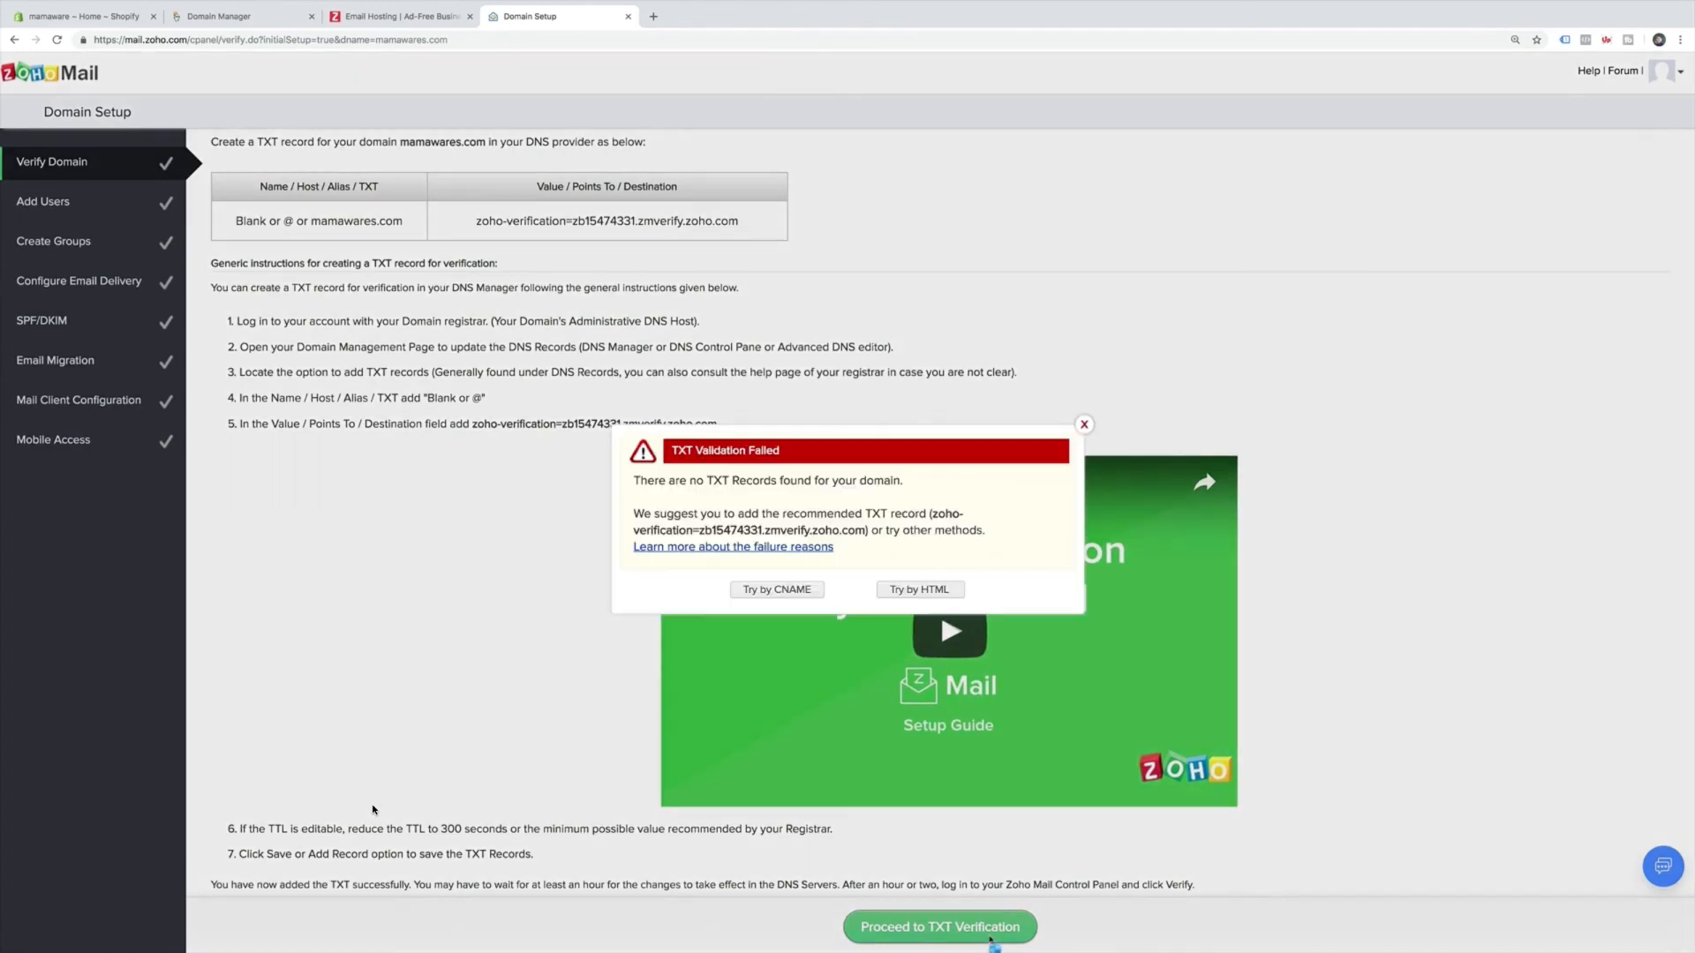
click(1084, 425)
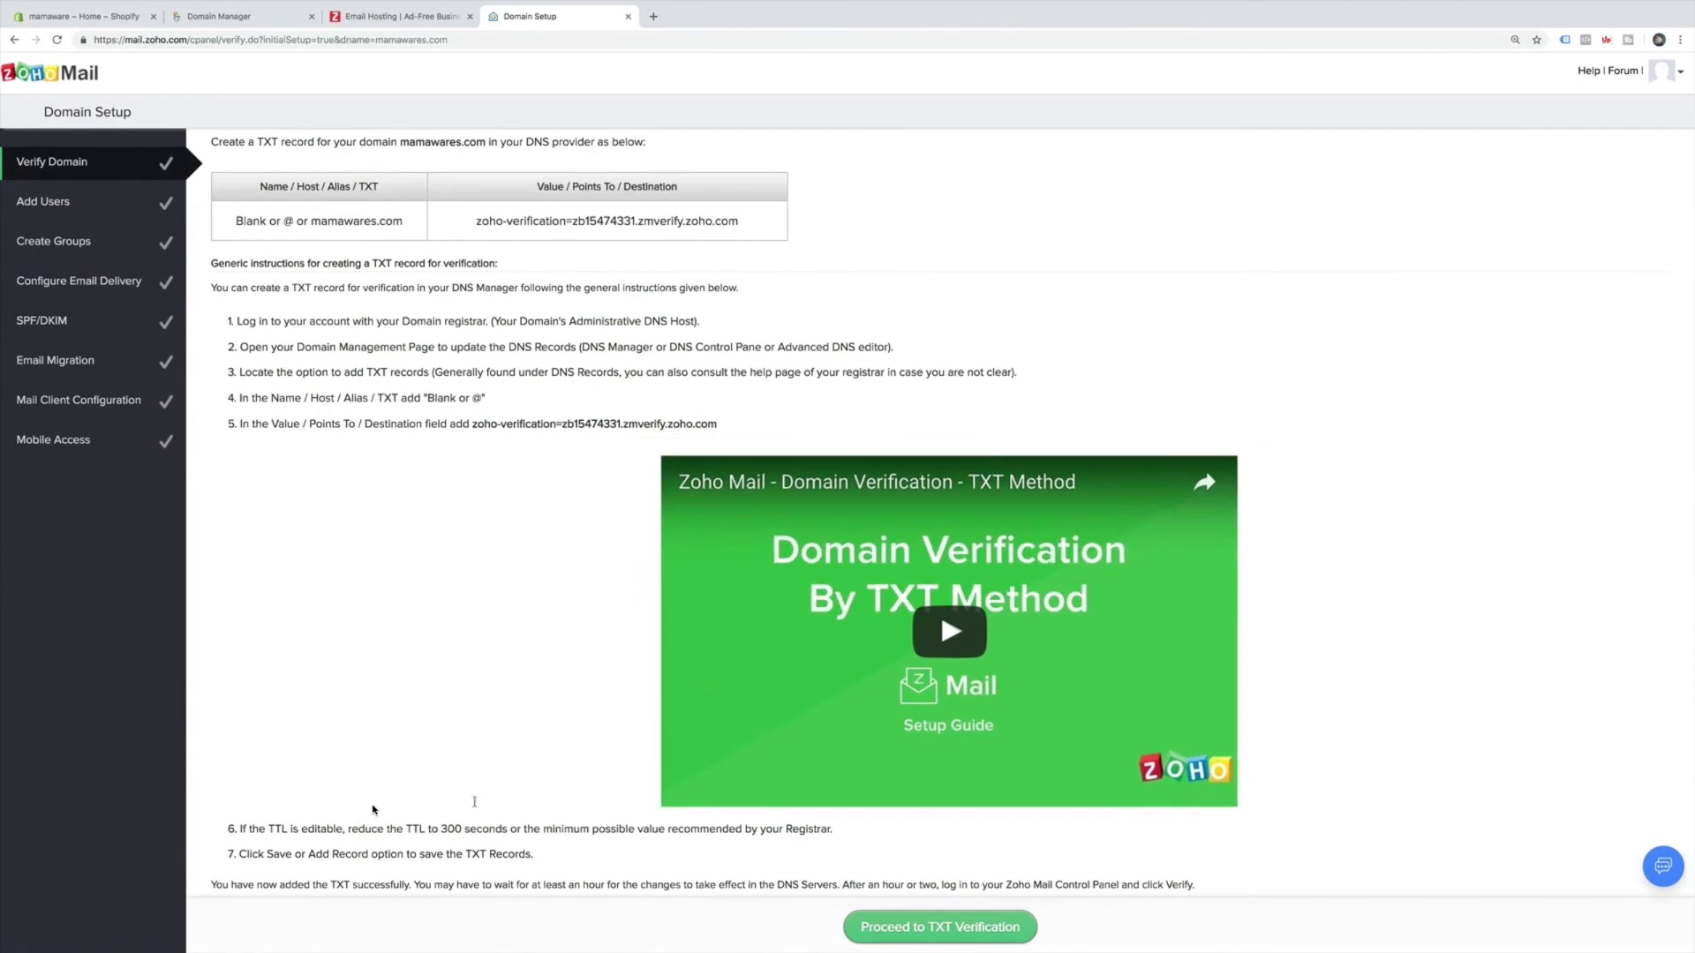
click(398, 16)
click(259, 19)
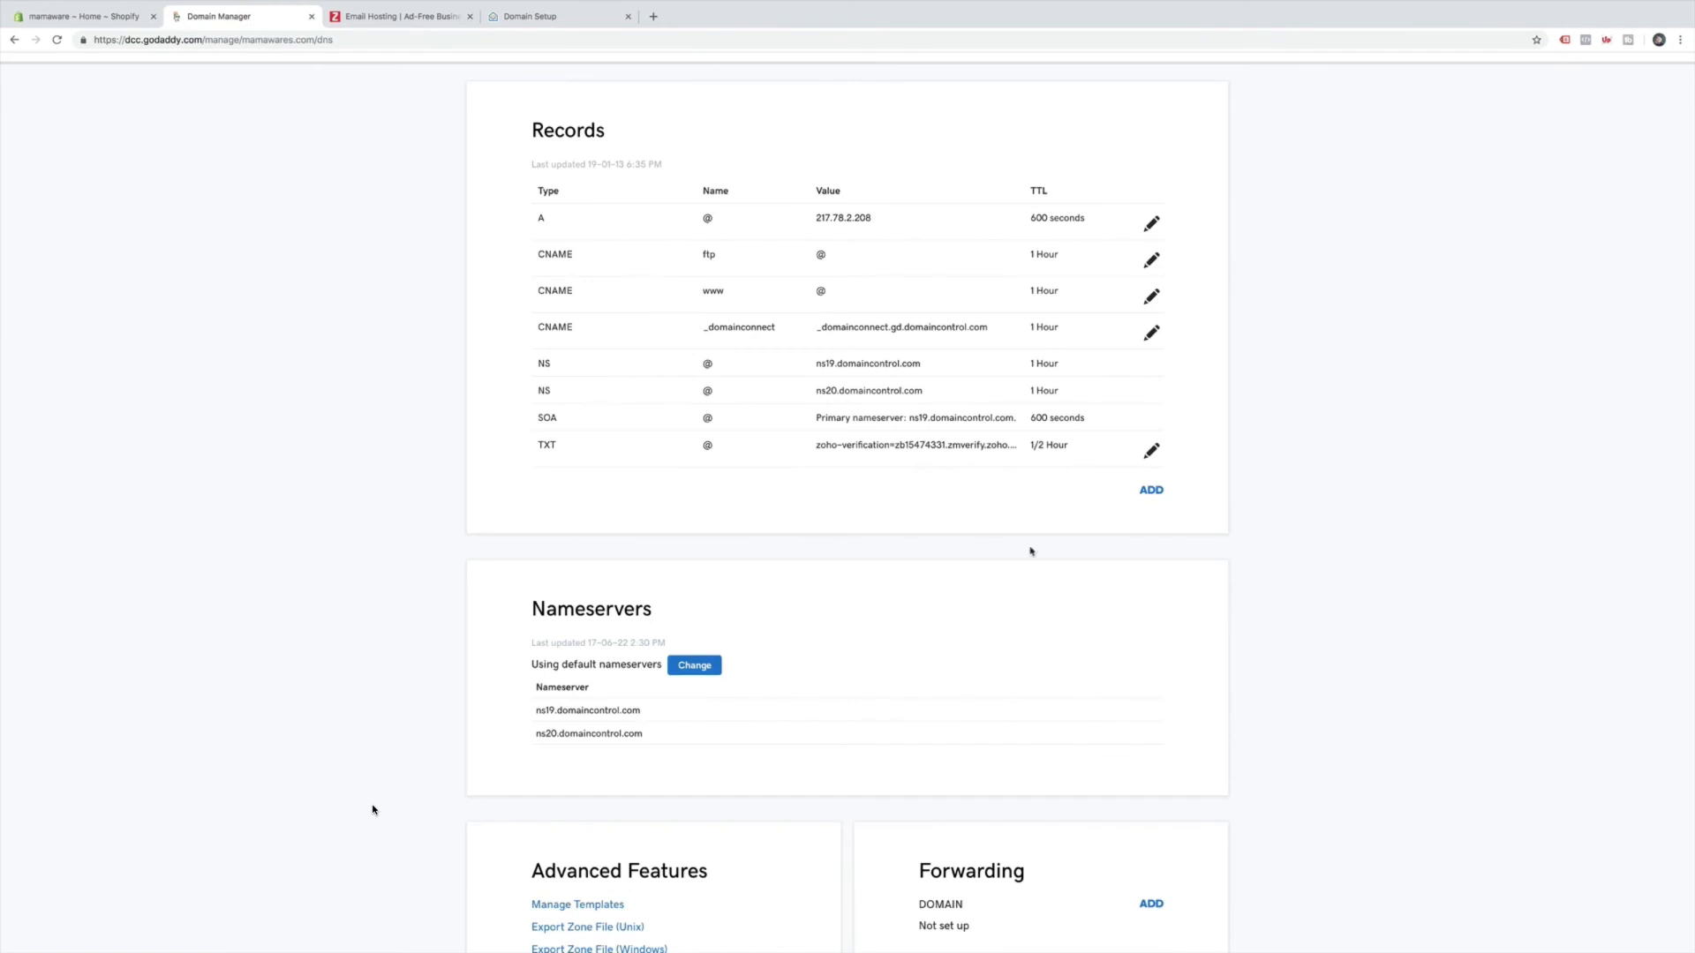
Switch the TXT record's TTL to Custom, trying 300 seconds per Zoho's recommendation.
click(1150, 450)
click(991, 522)
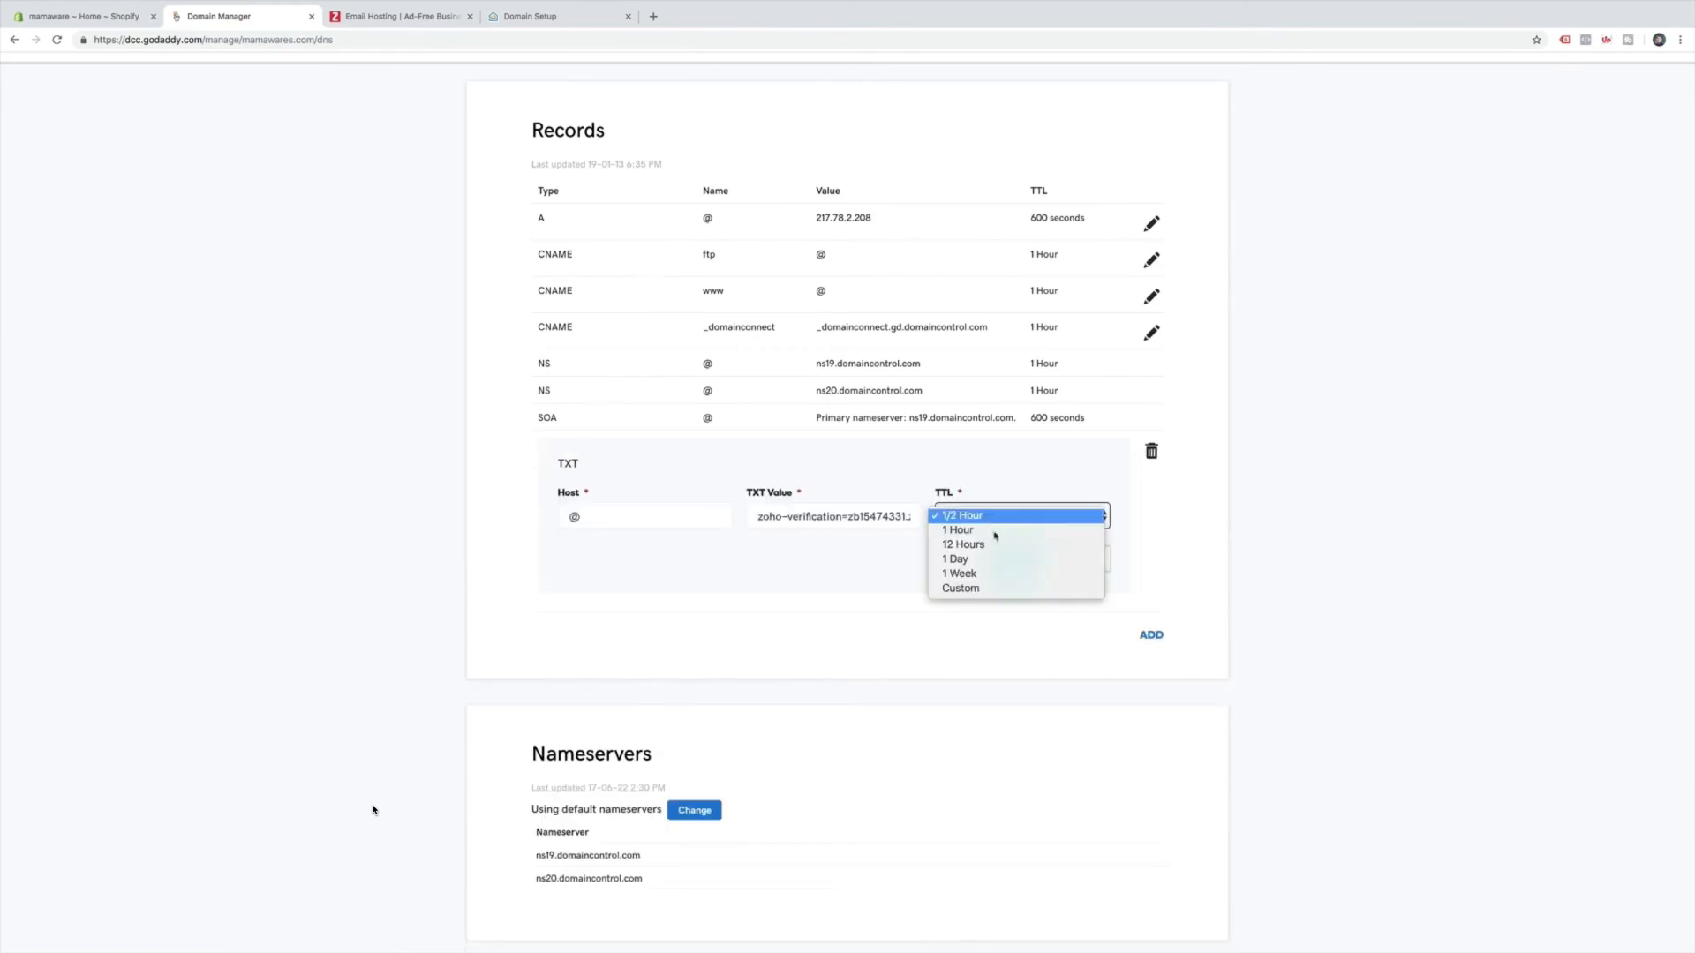
click(988, 586)
click(984, 574)
key(BackSpace)
key(BackSpace)
text(30)
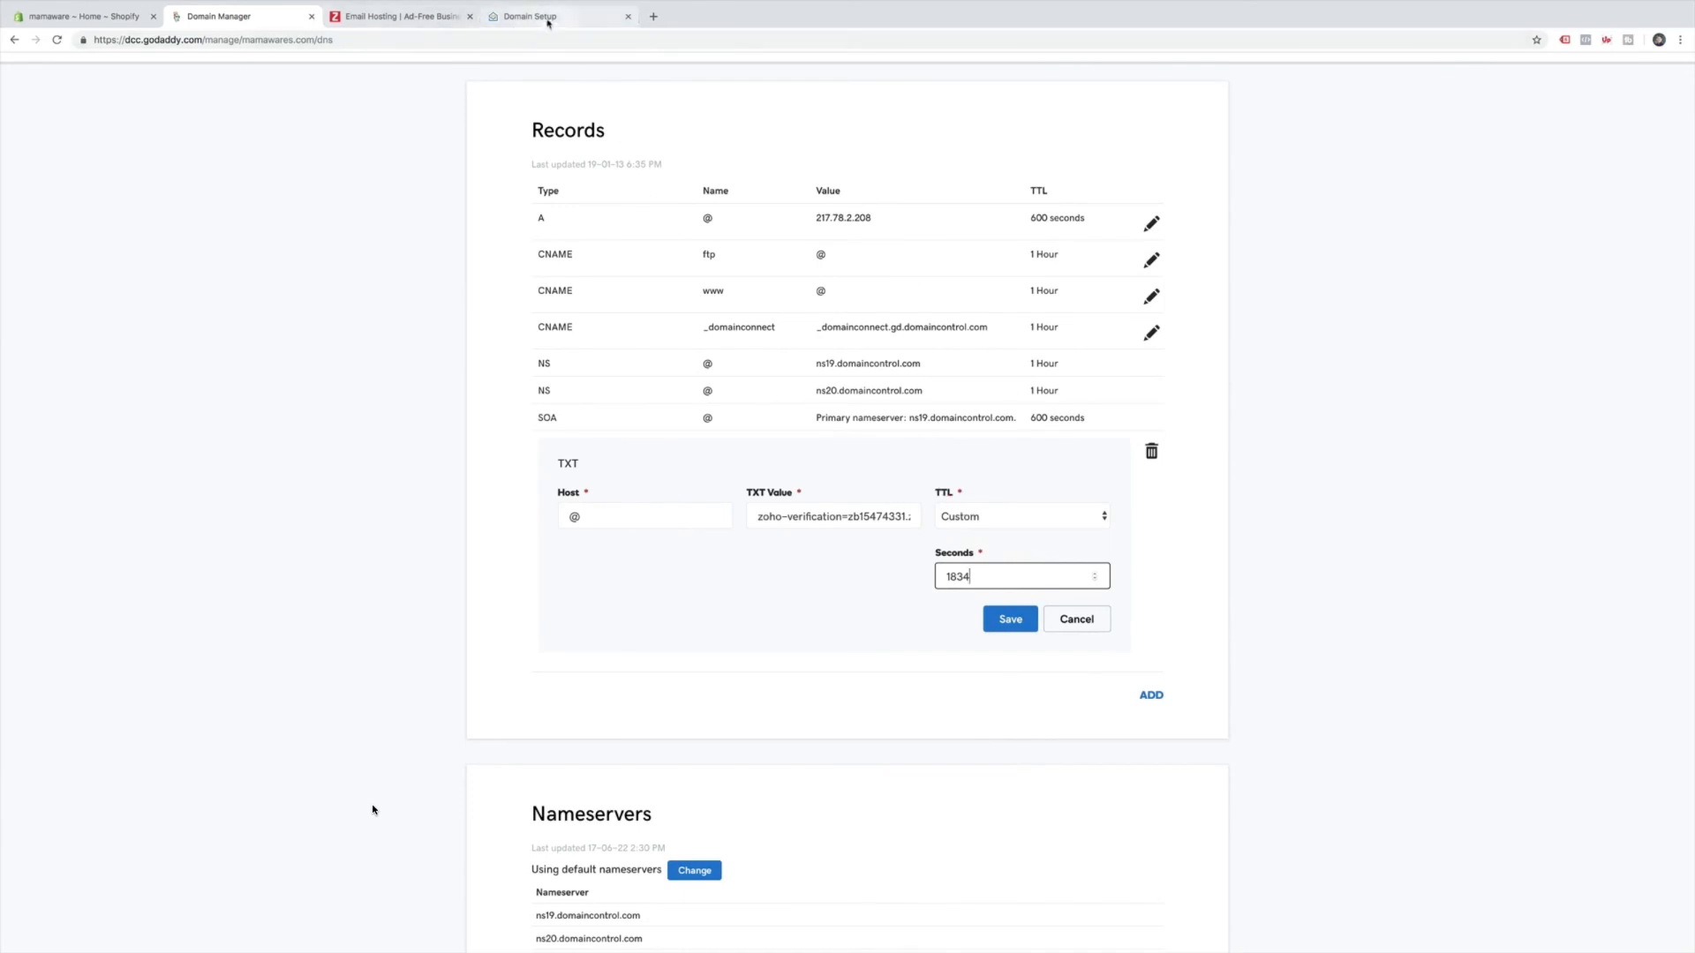
click(415, 24)
click(538, 16)
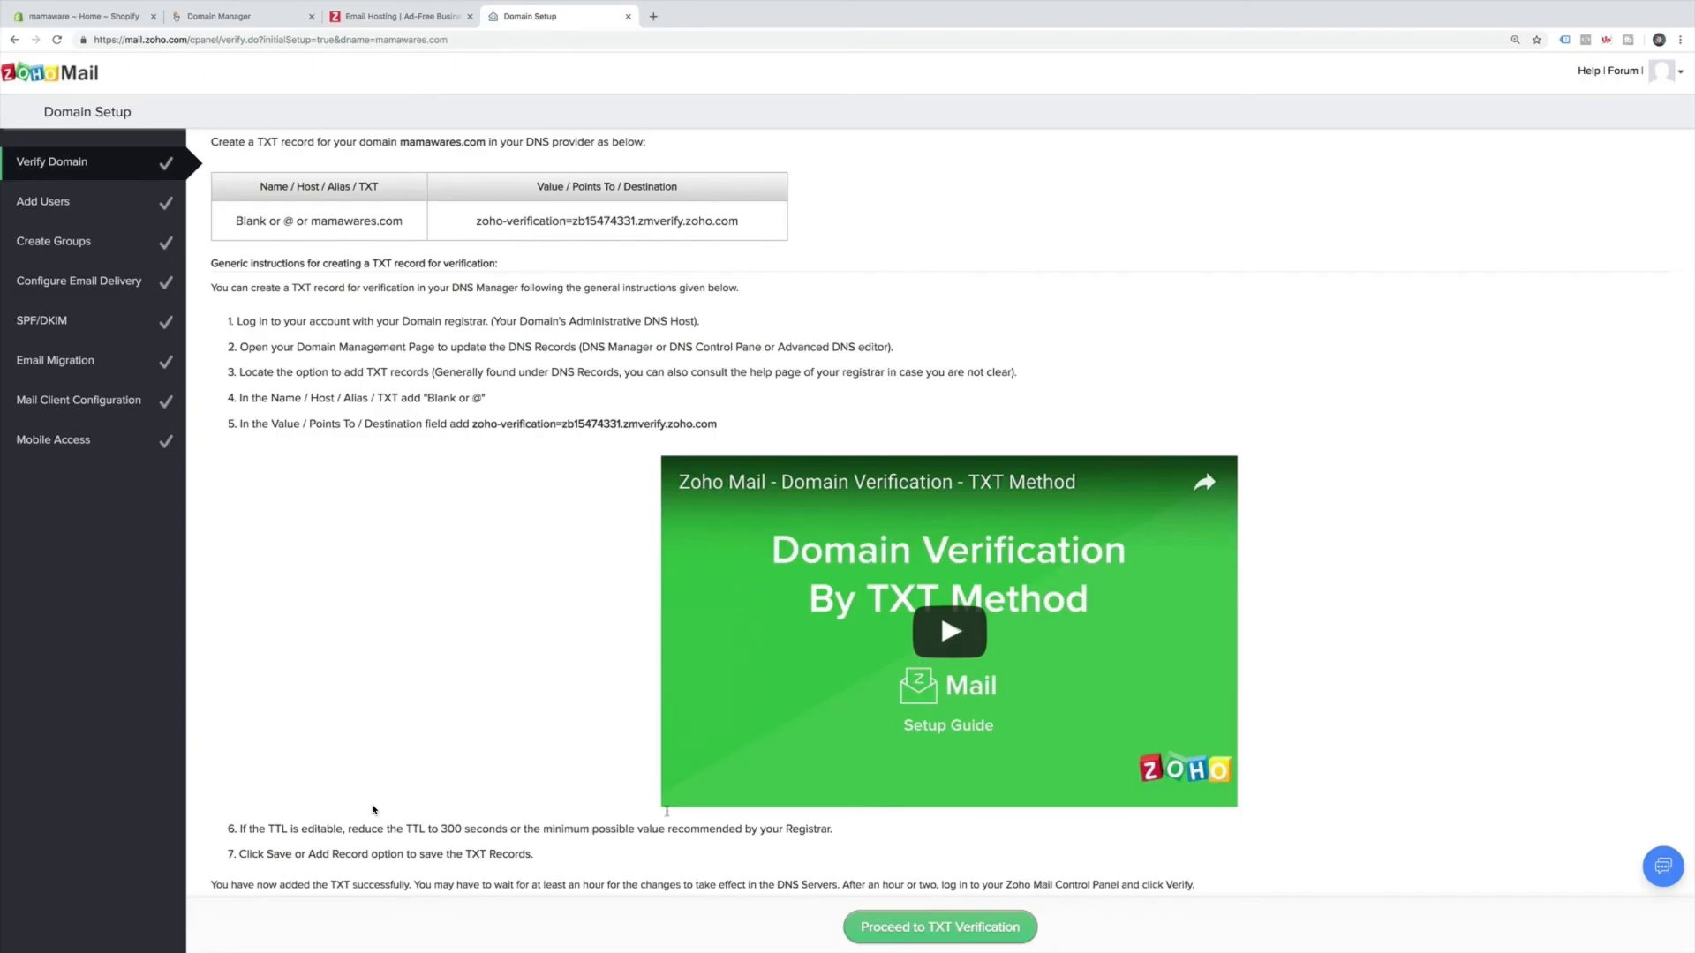
click(242, 21)
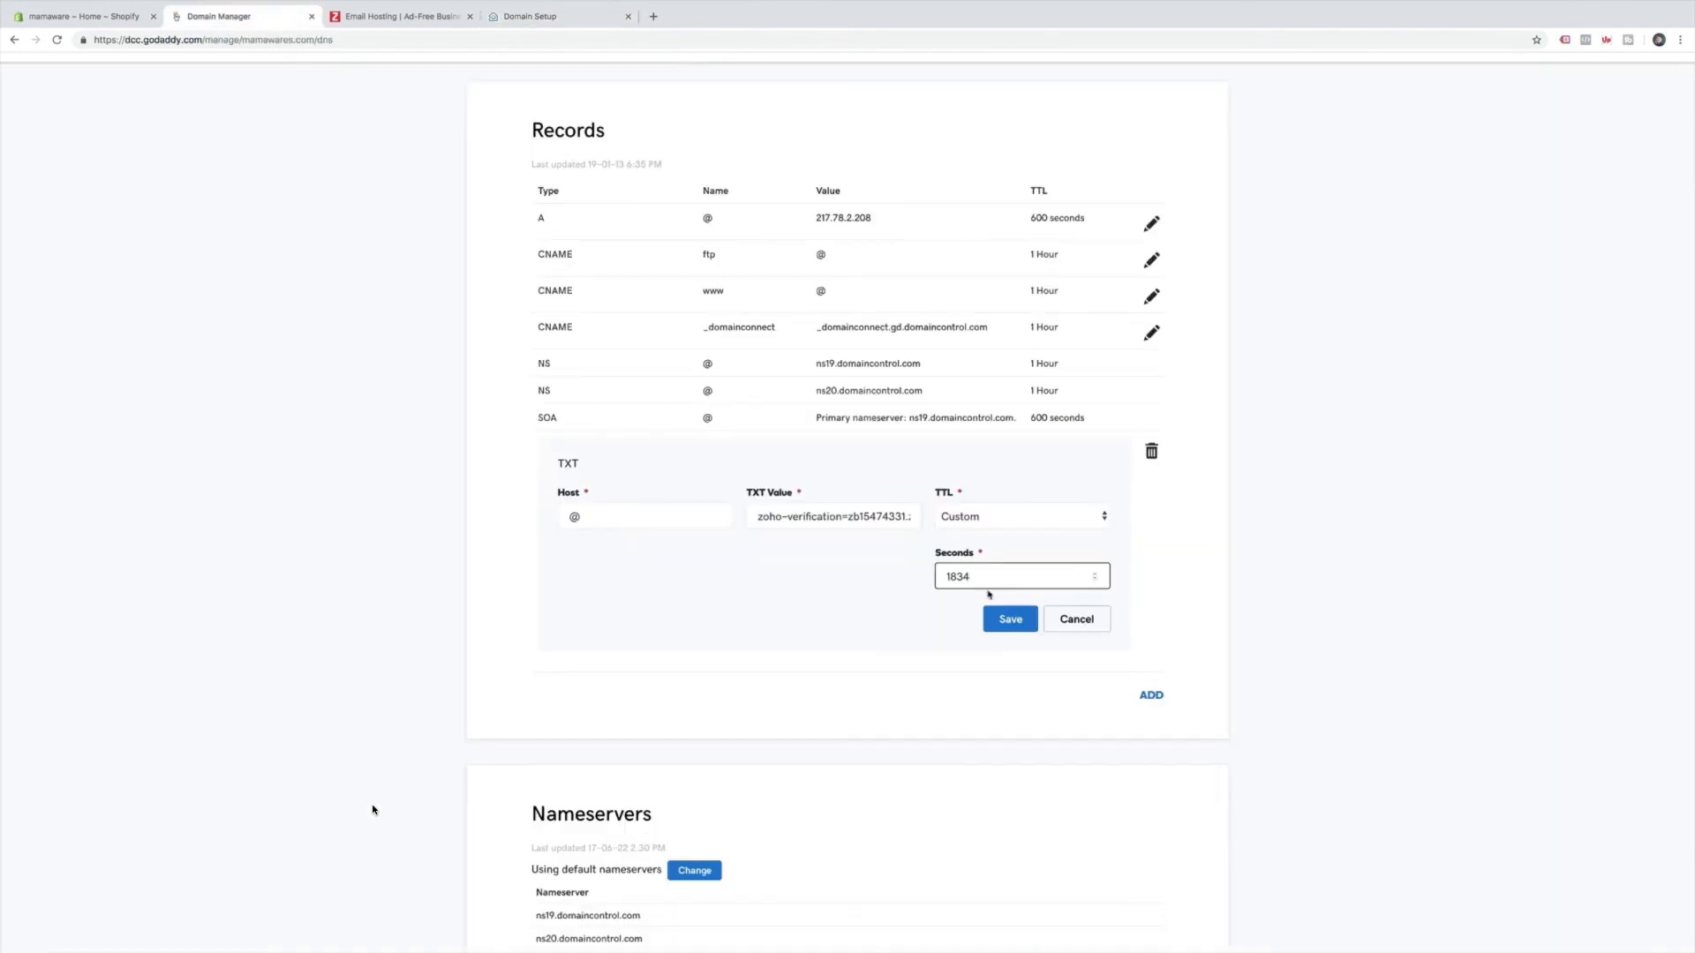
text(300)
click(913, 625)
Set the custom TTL to 1000 seconds and save the TXT record.
click(997, 580)
click(1011, 620)
click(1029, 584)
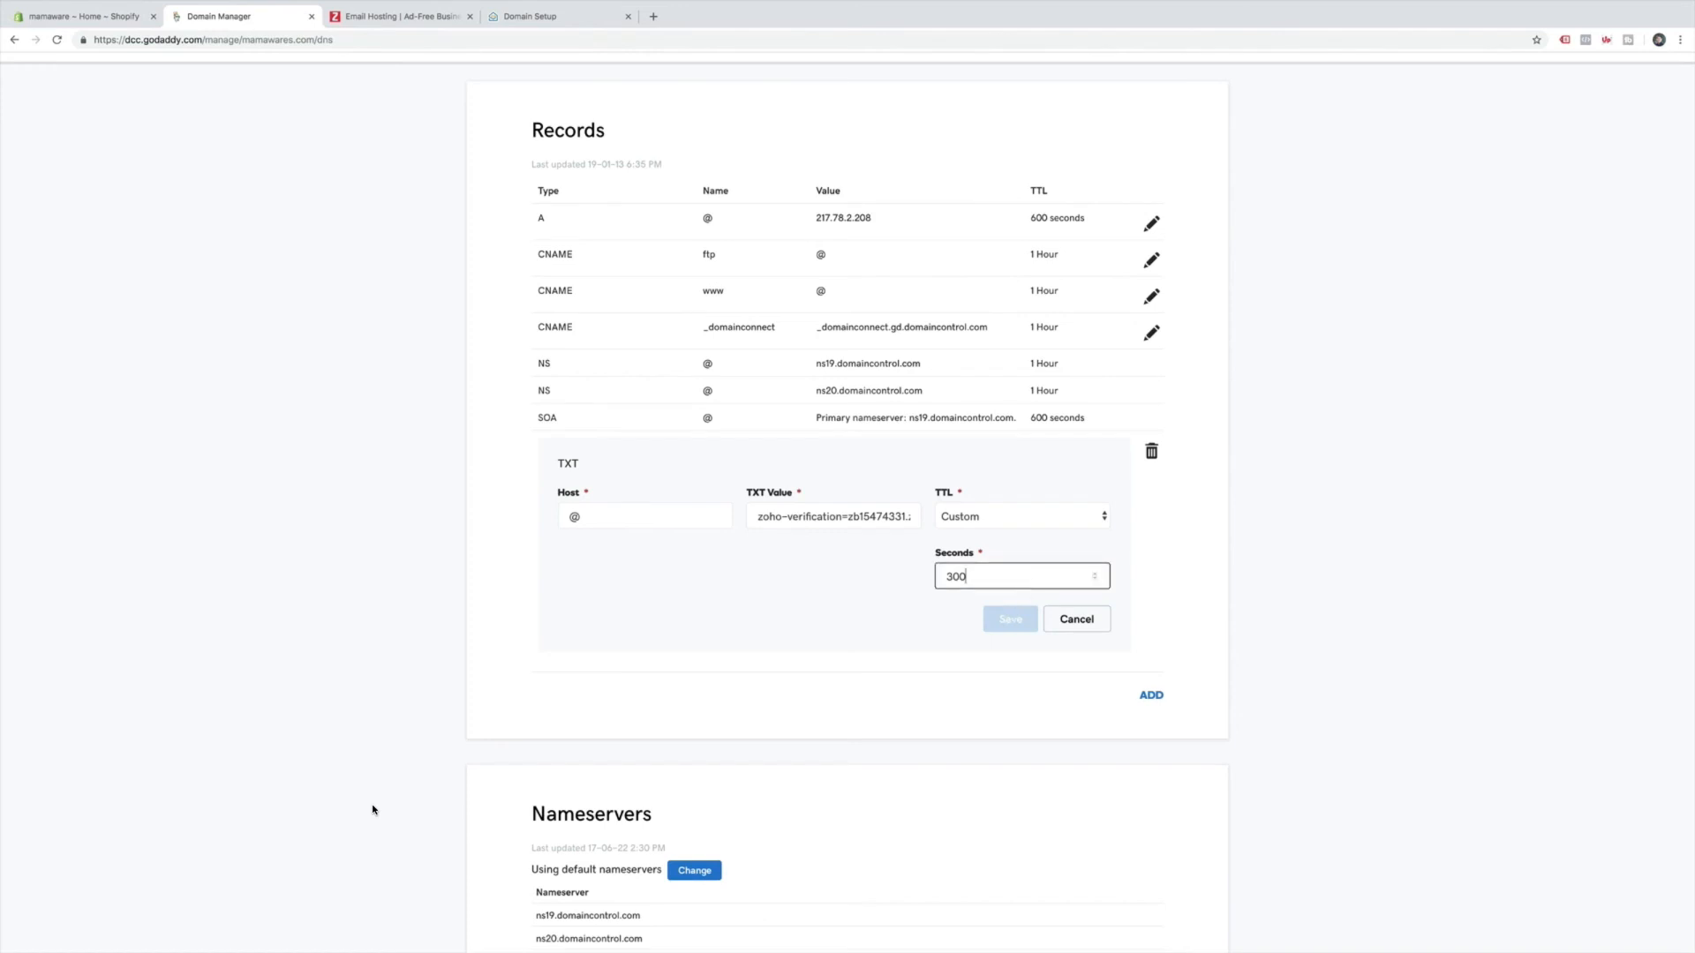
text(0)
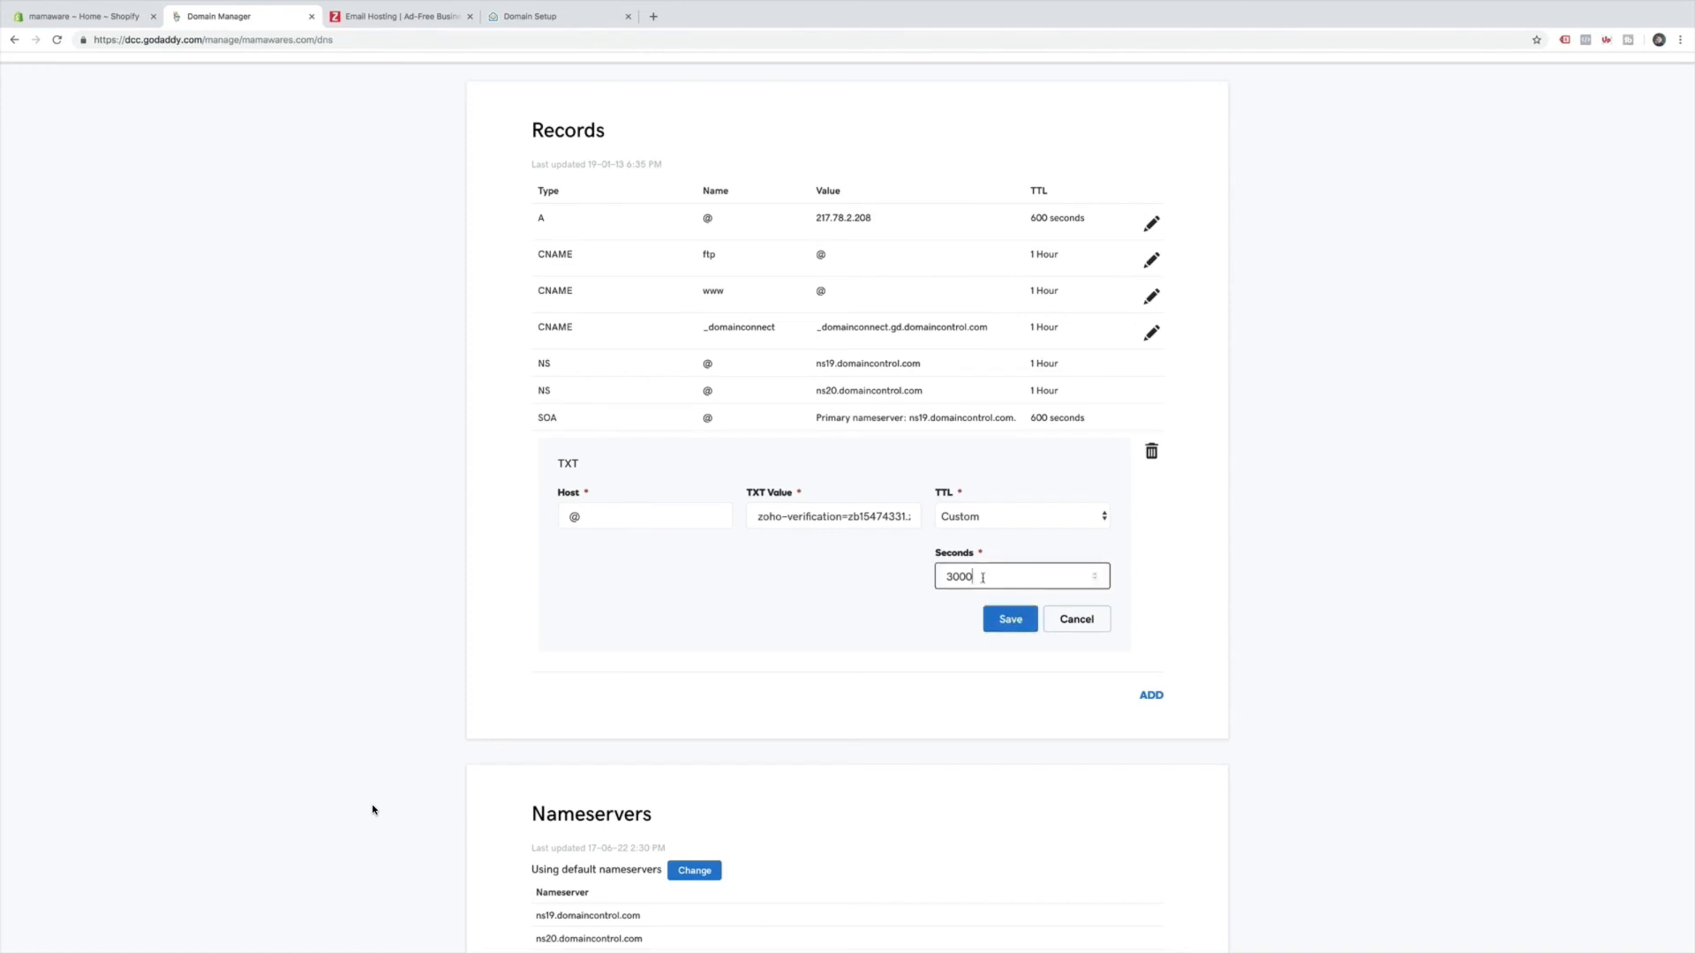
drag(982, 577, 909, 580)
text(500)
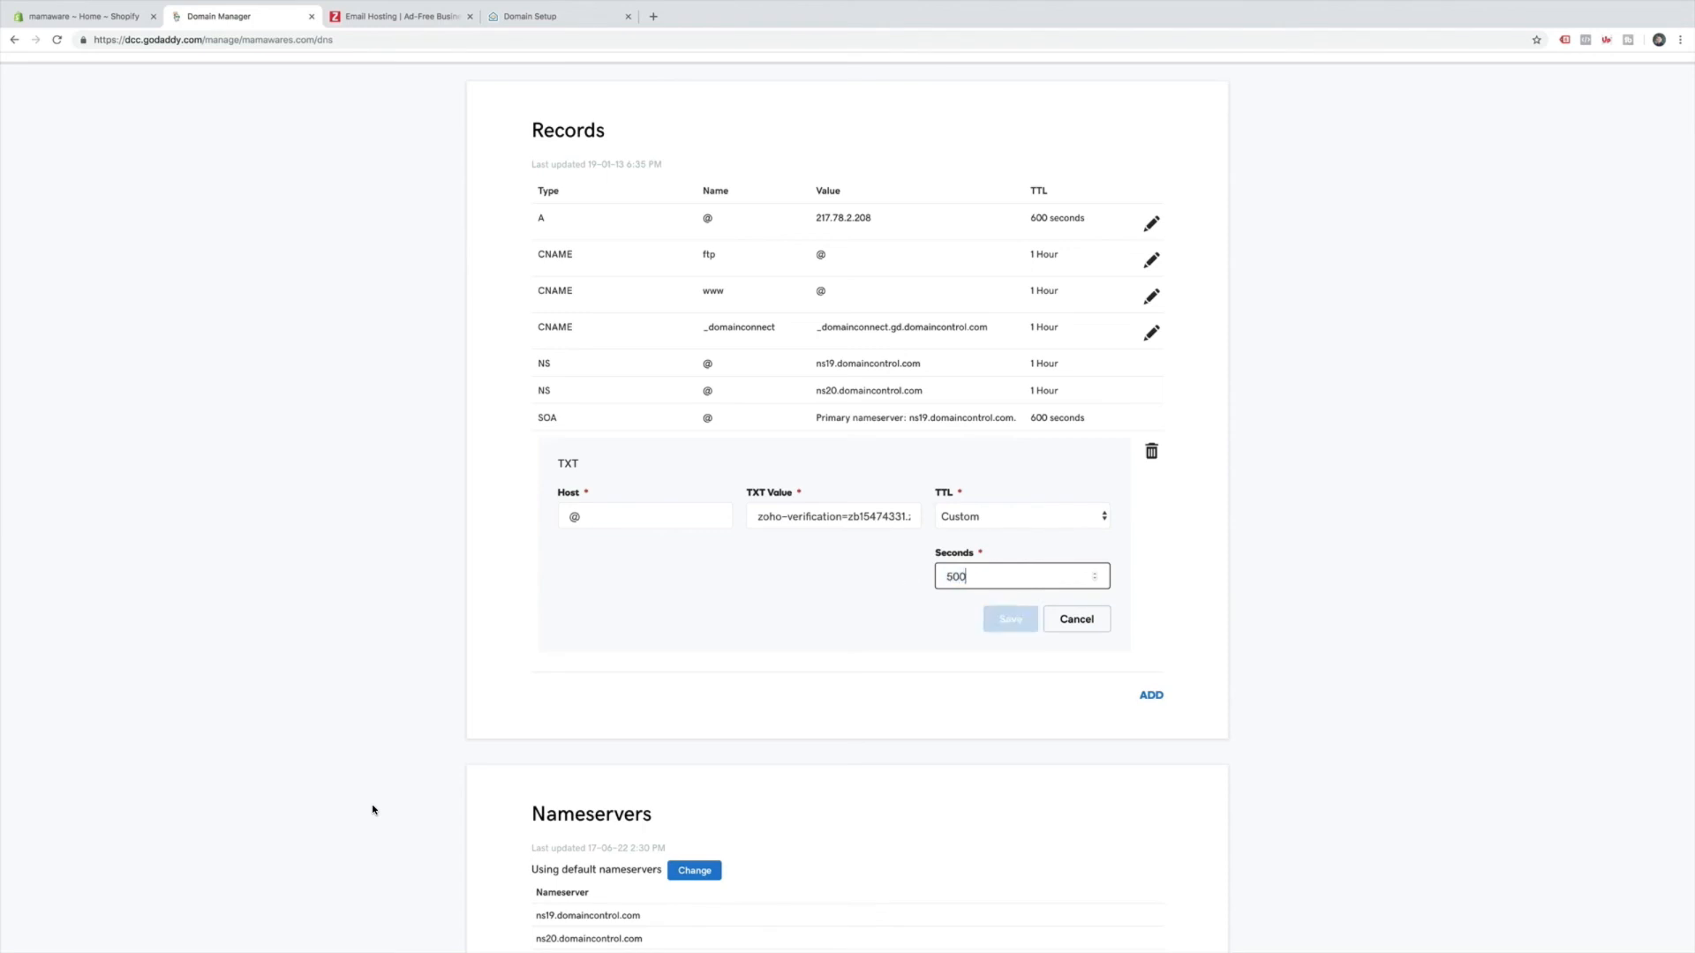
key(ctrl+a)
text(1000)
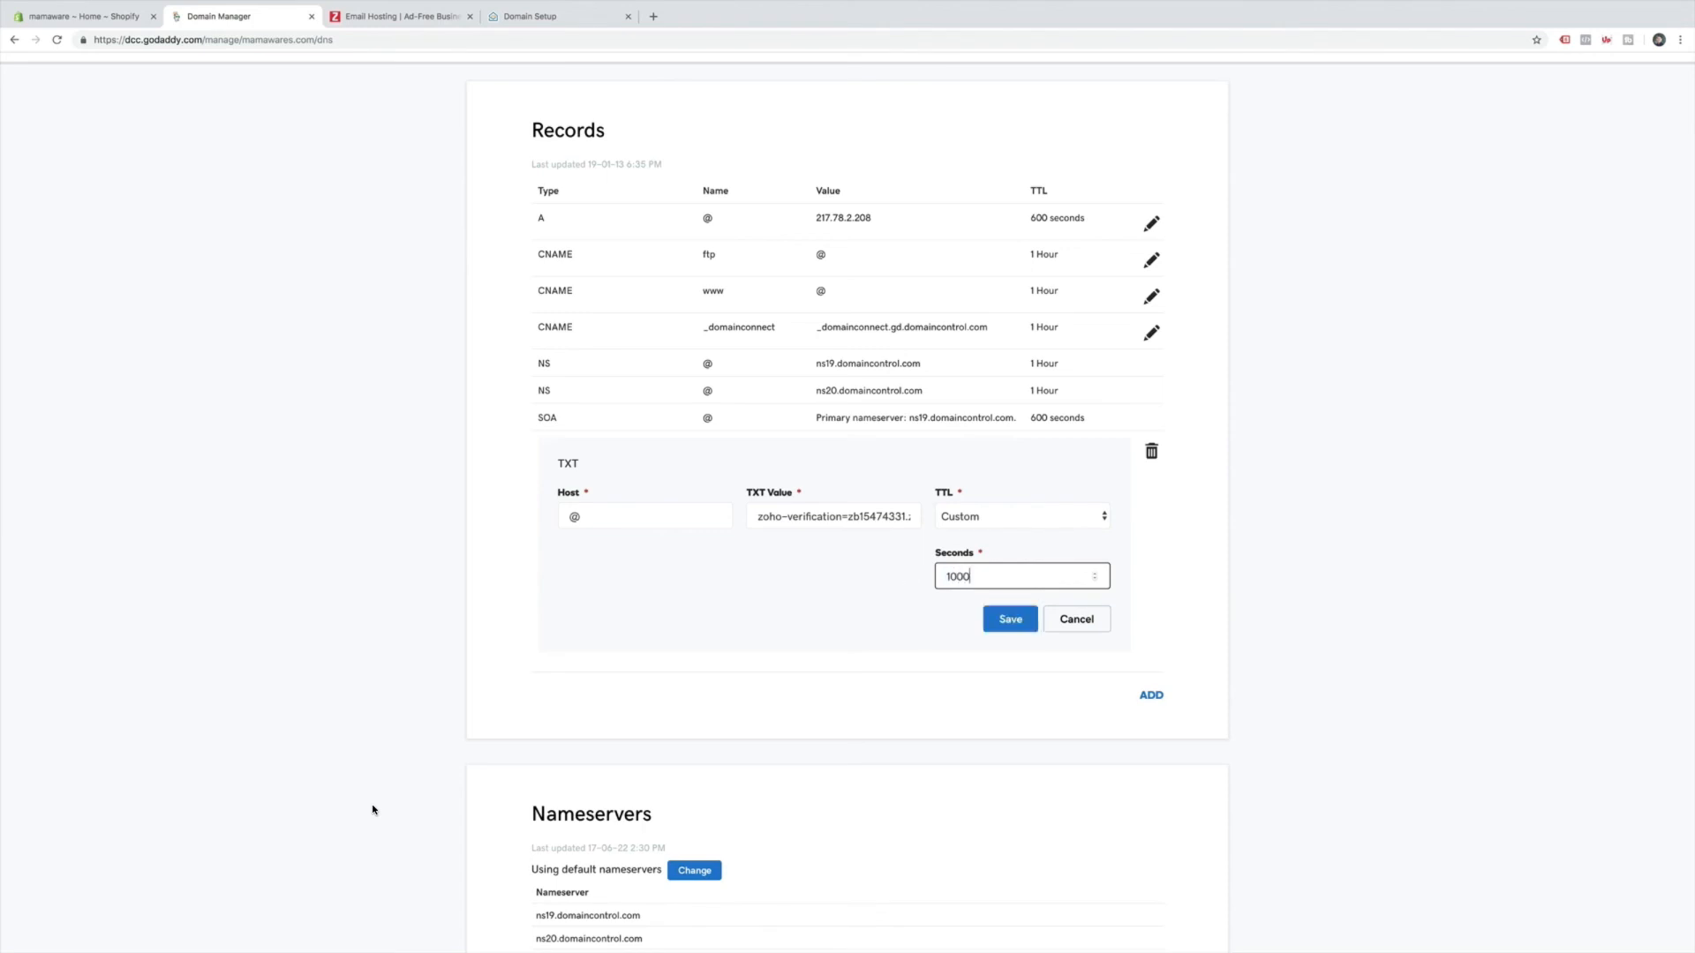
click(1020, 616)
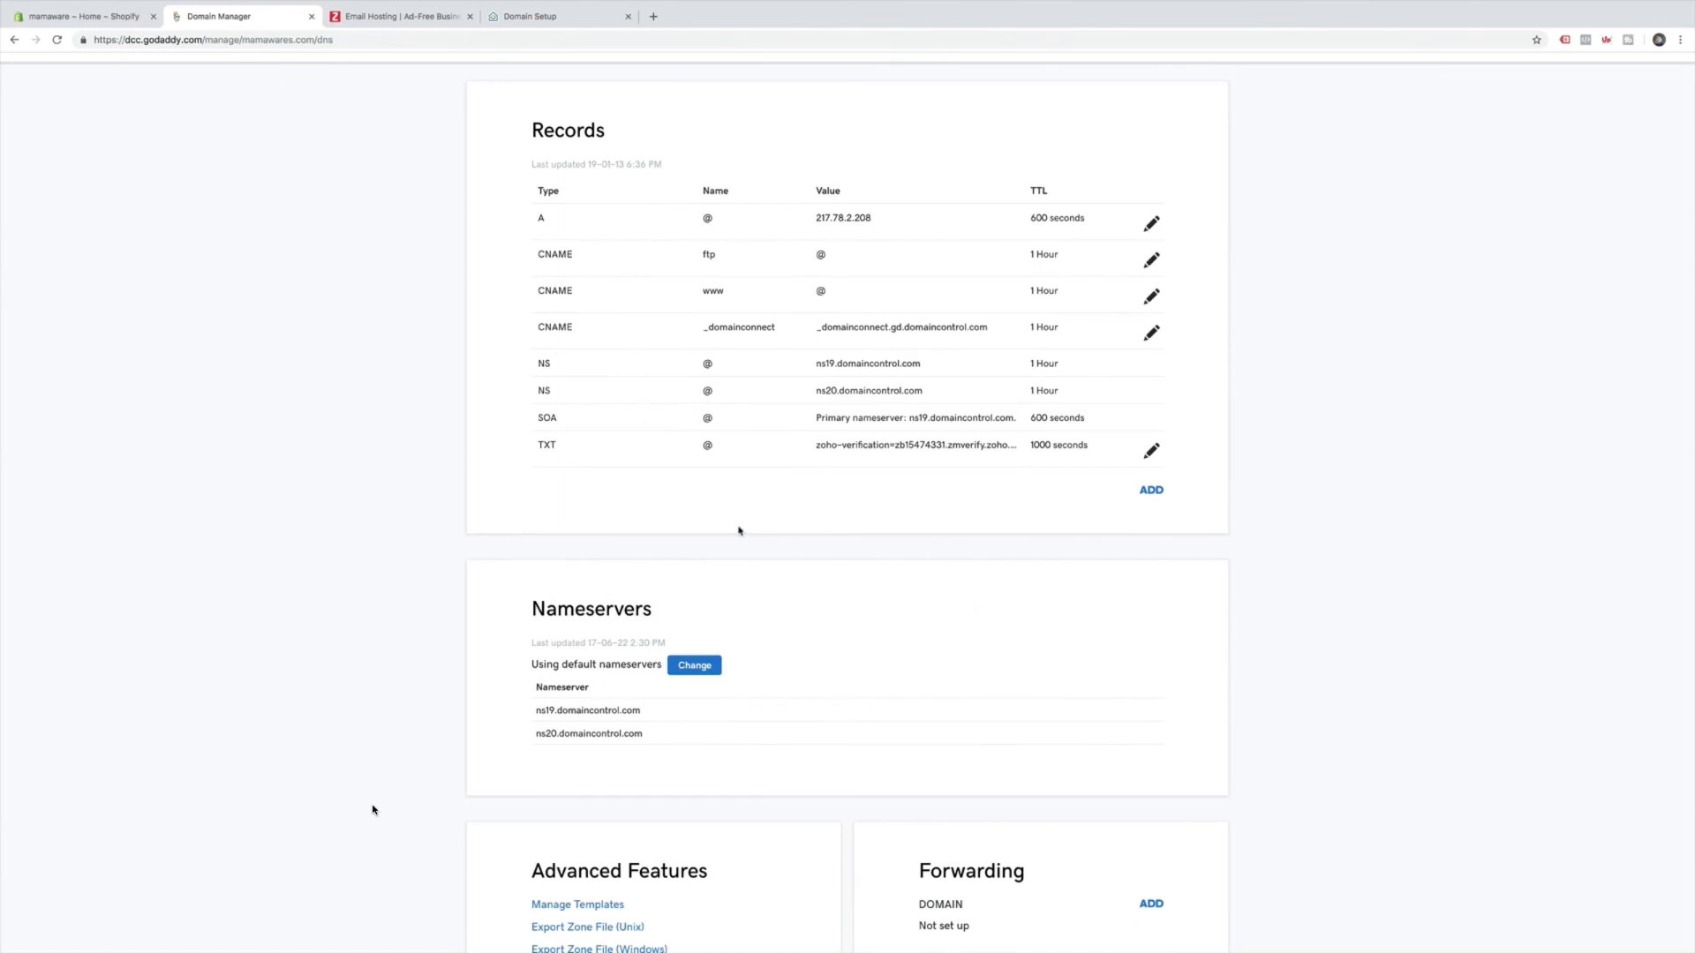
scroll(480, 332, up, 3)
scroll(479, 336, down, 5)
scroll(480, 337, up, 5)
Rerun TXT verification to verify mamawares.com, create the support account, and get past Add Users.
click(397, 16)
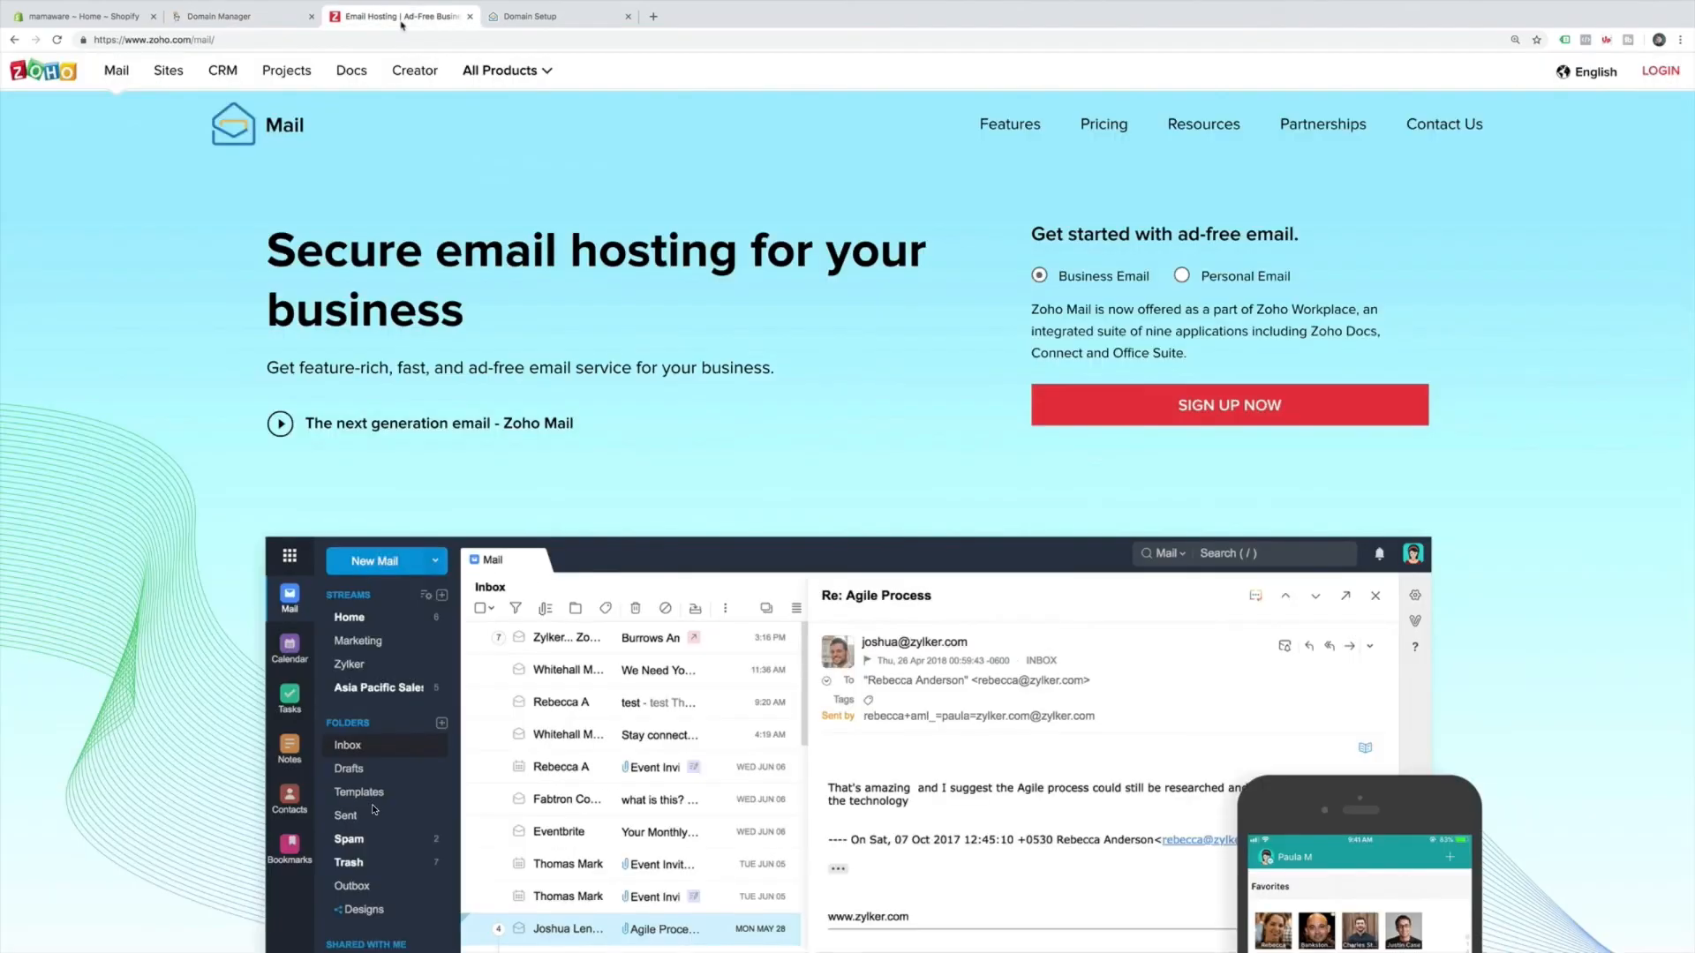
click(541, 17)
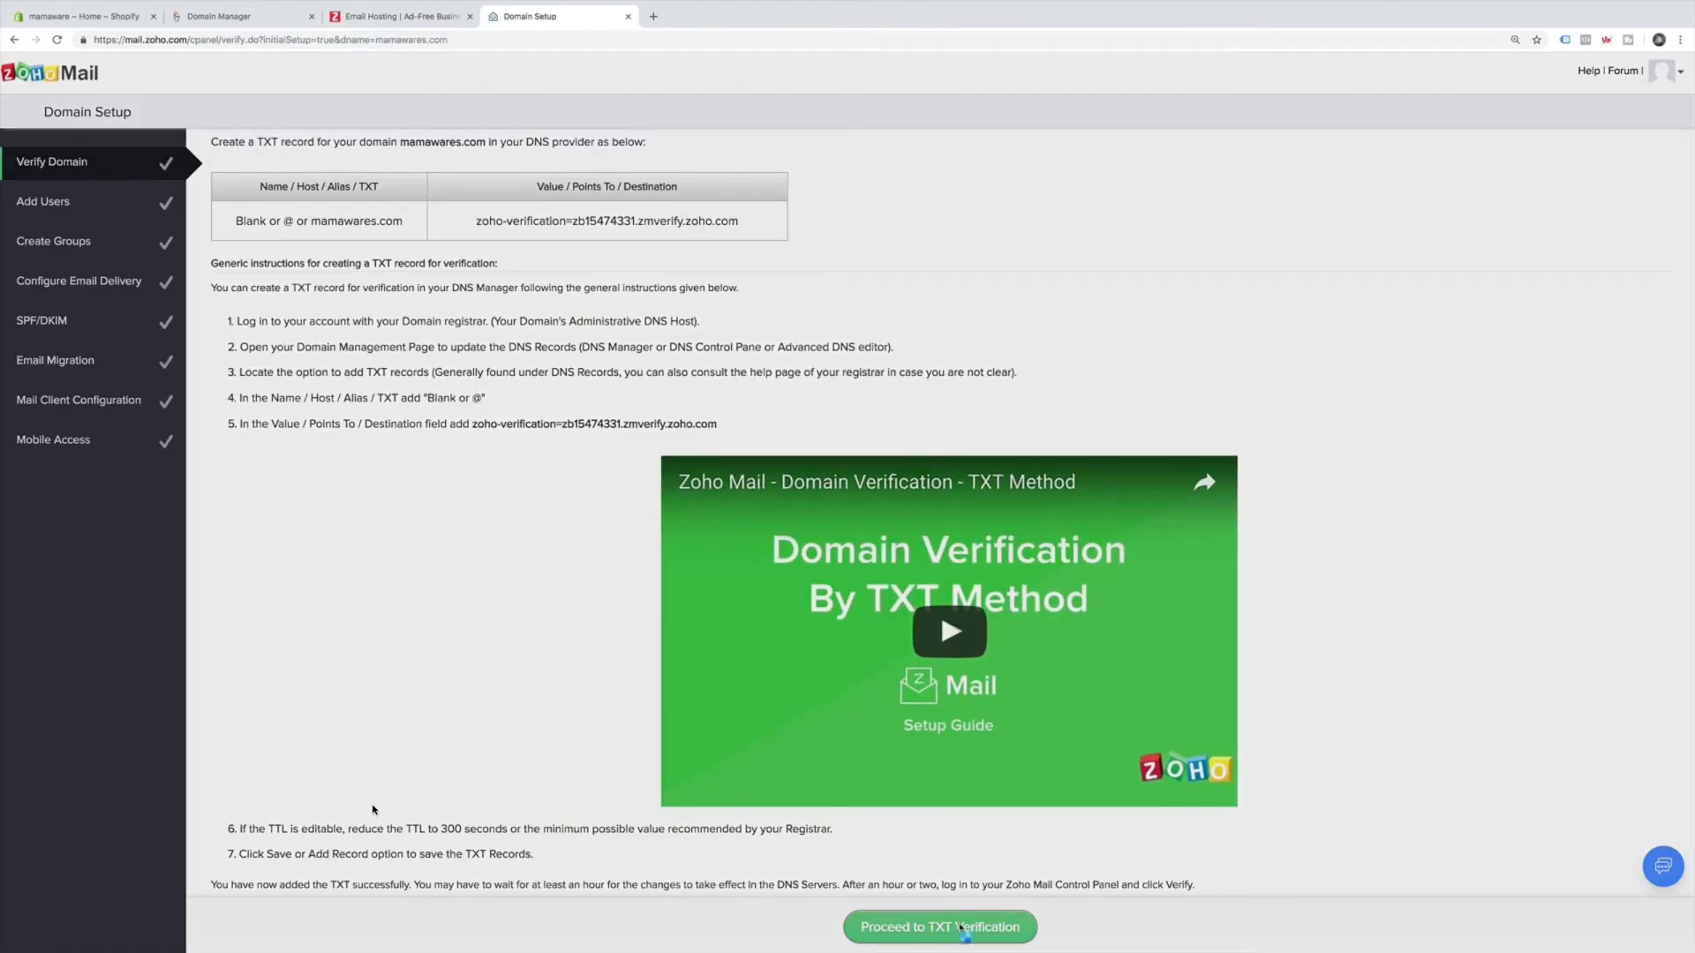
click(960, 925)
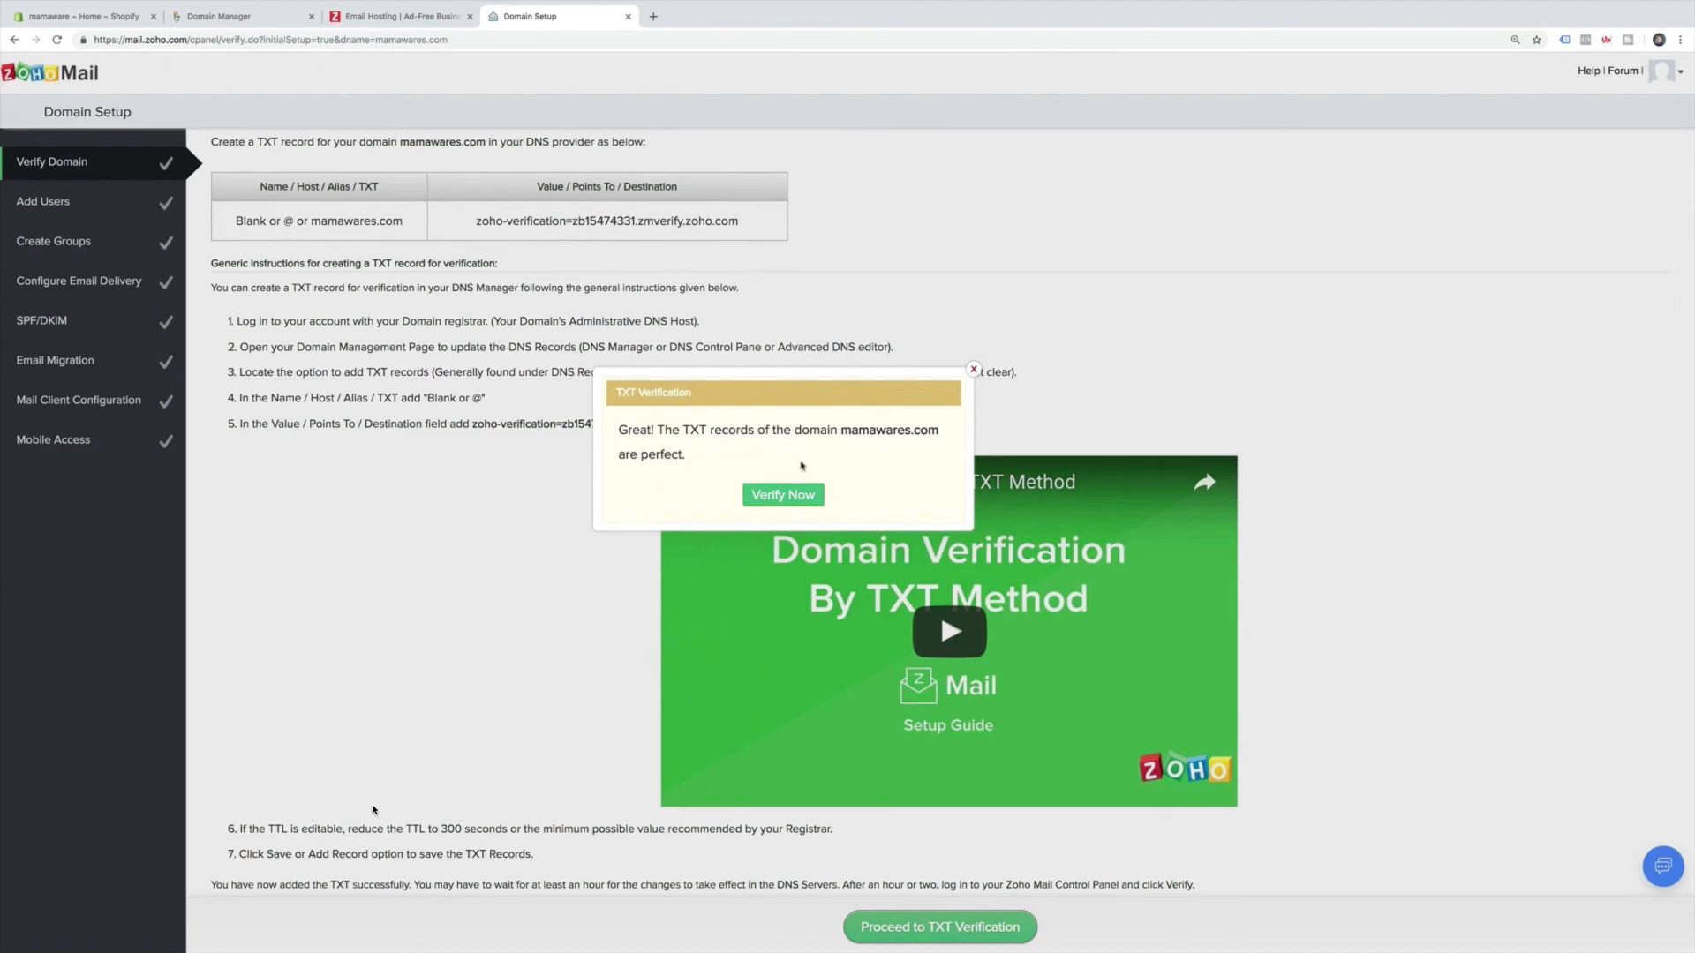
click(801, 495)
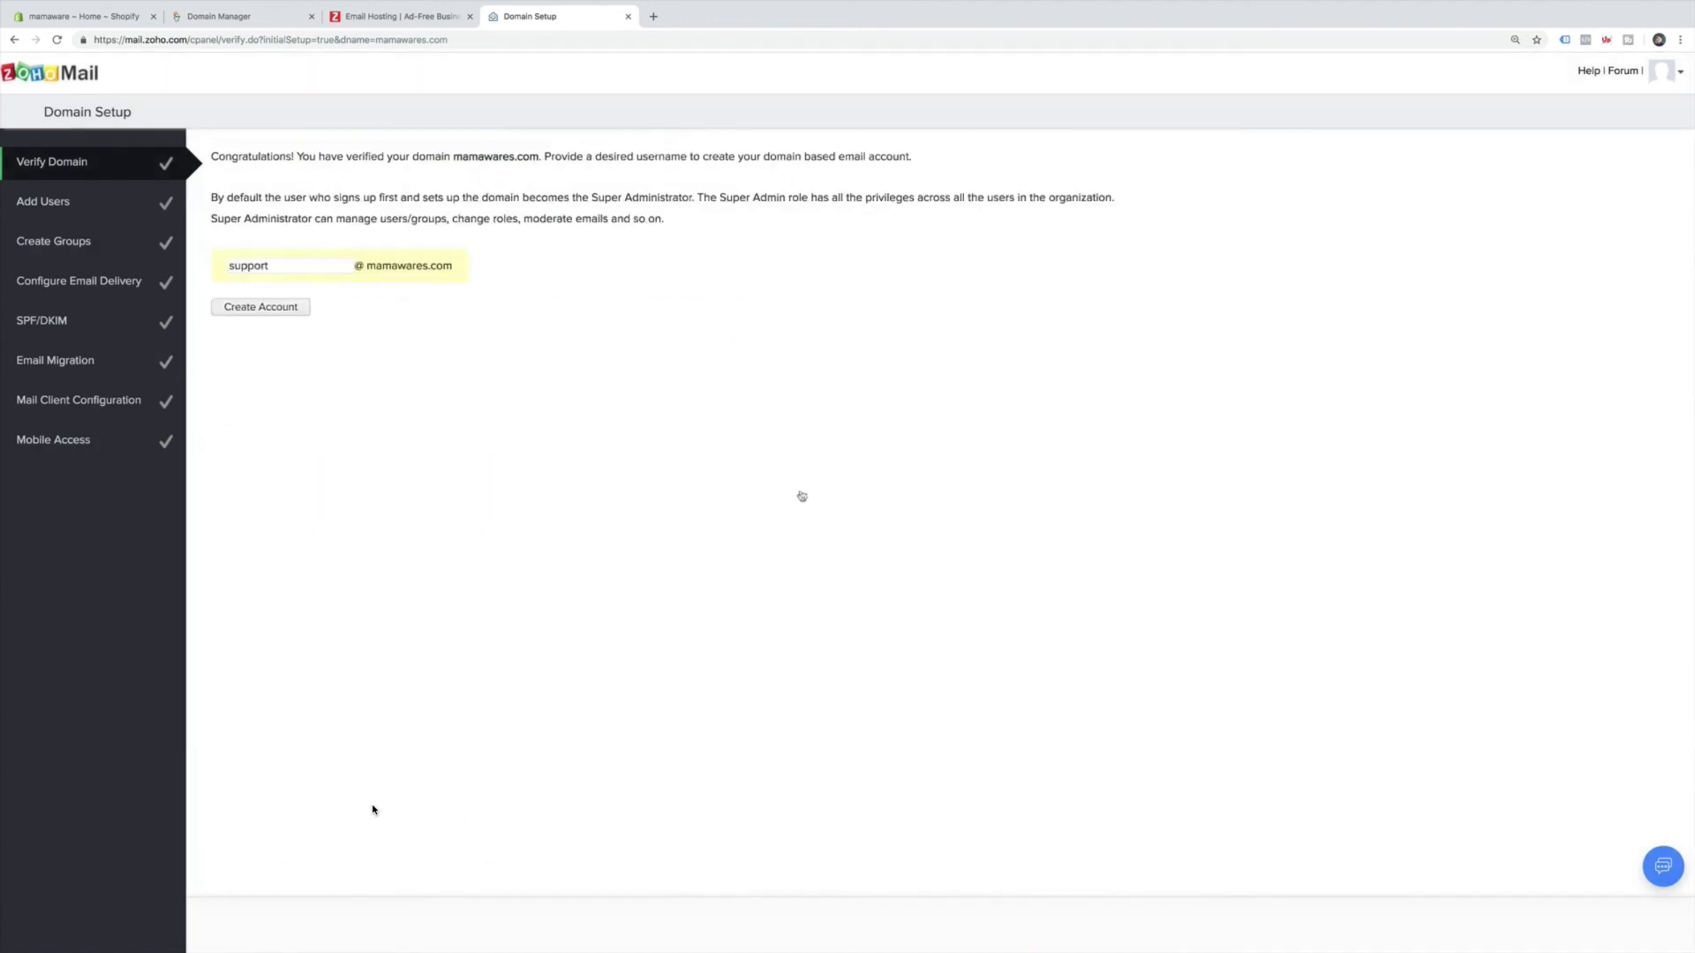
click(279, 311)
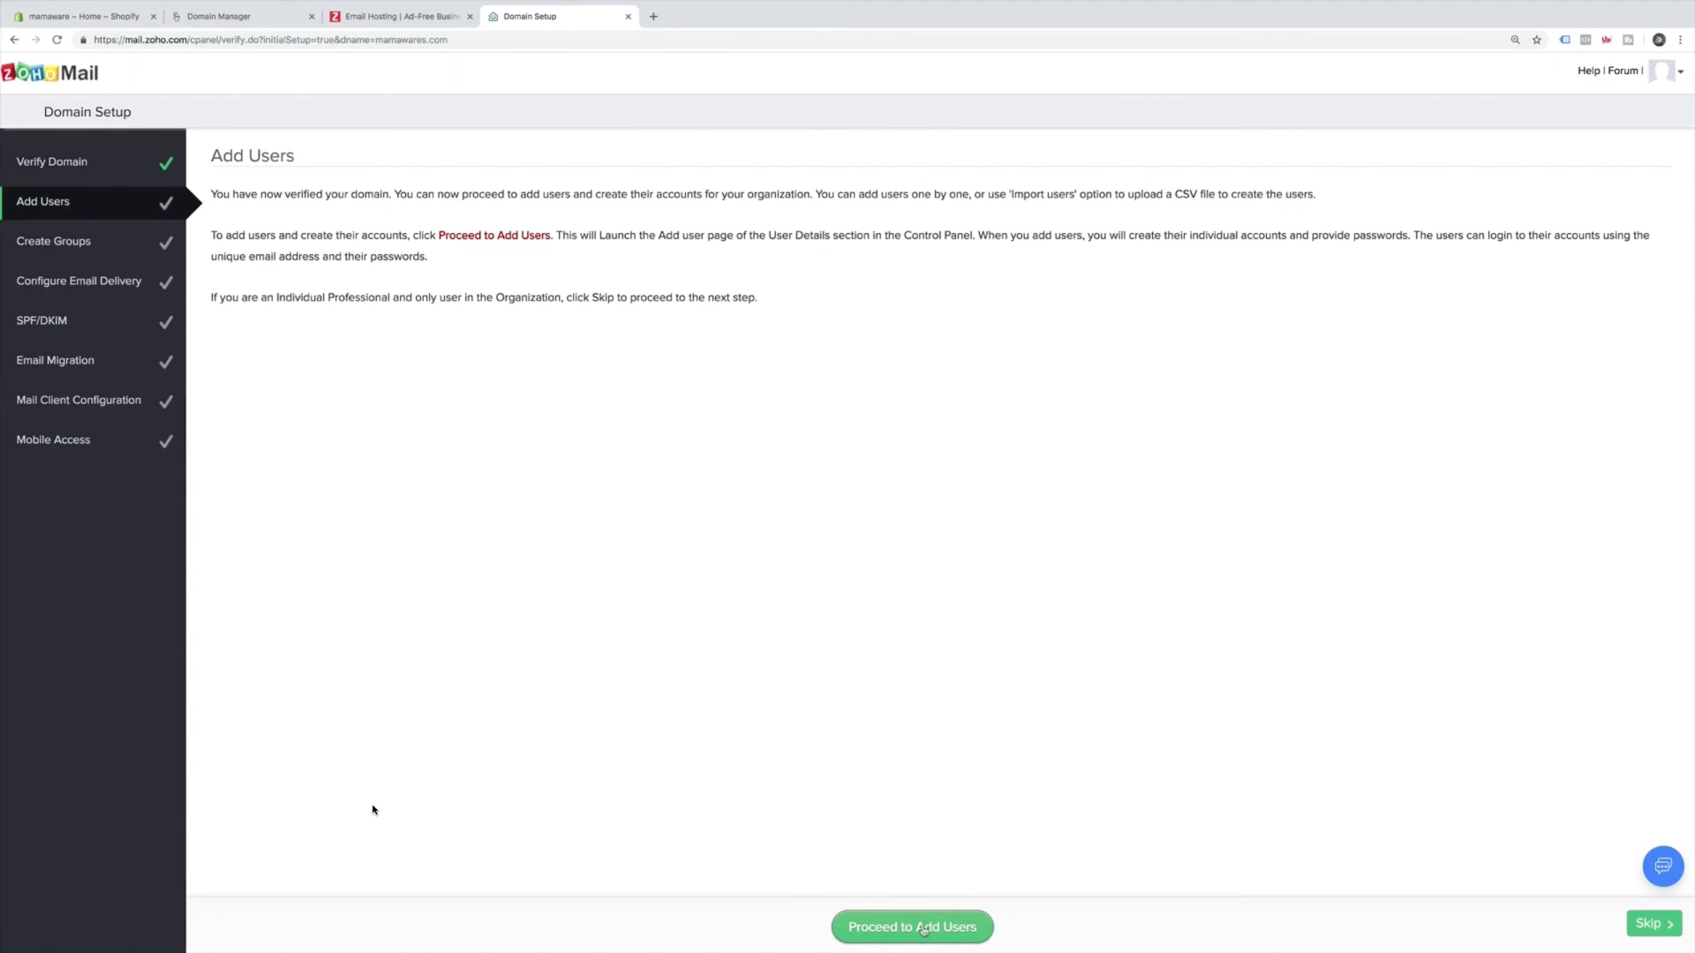
click(859, 929)
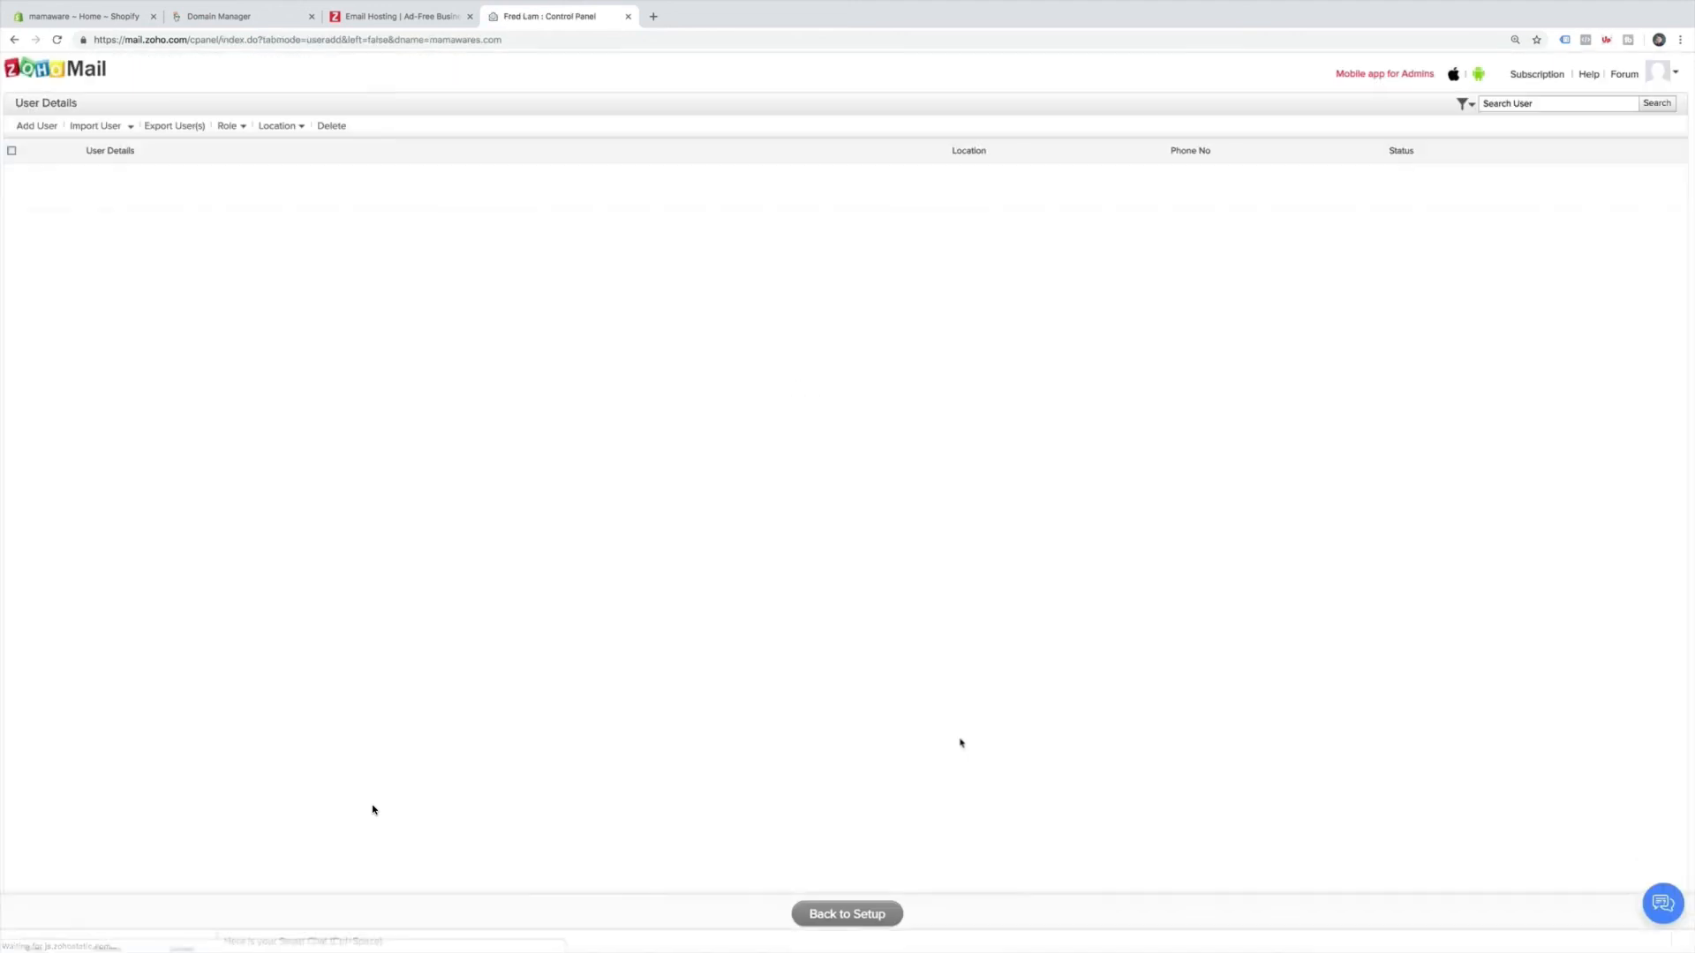
click(860, 913)
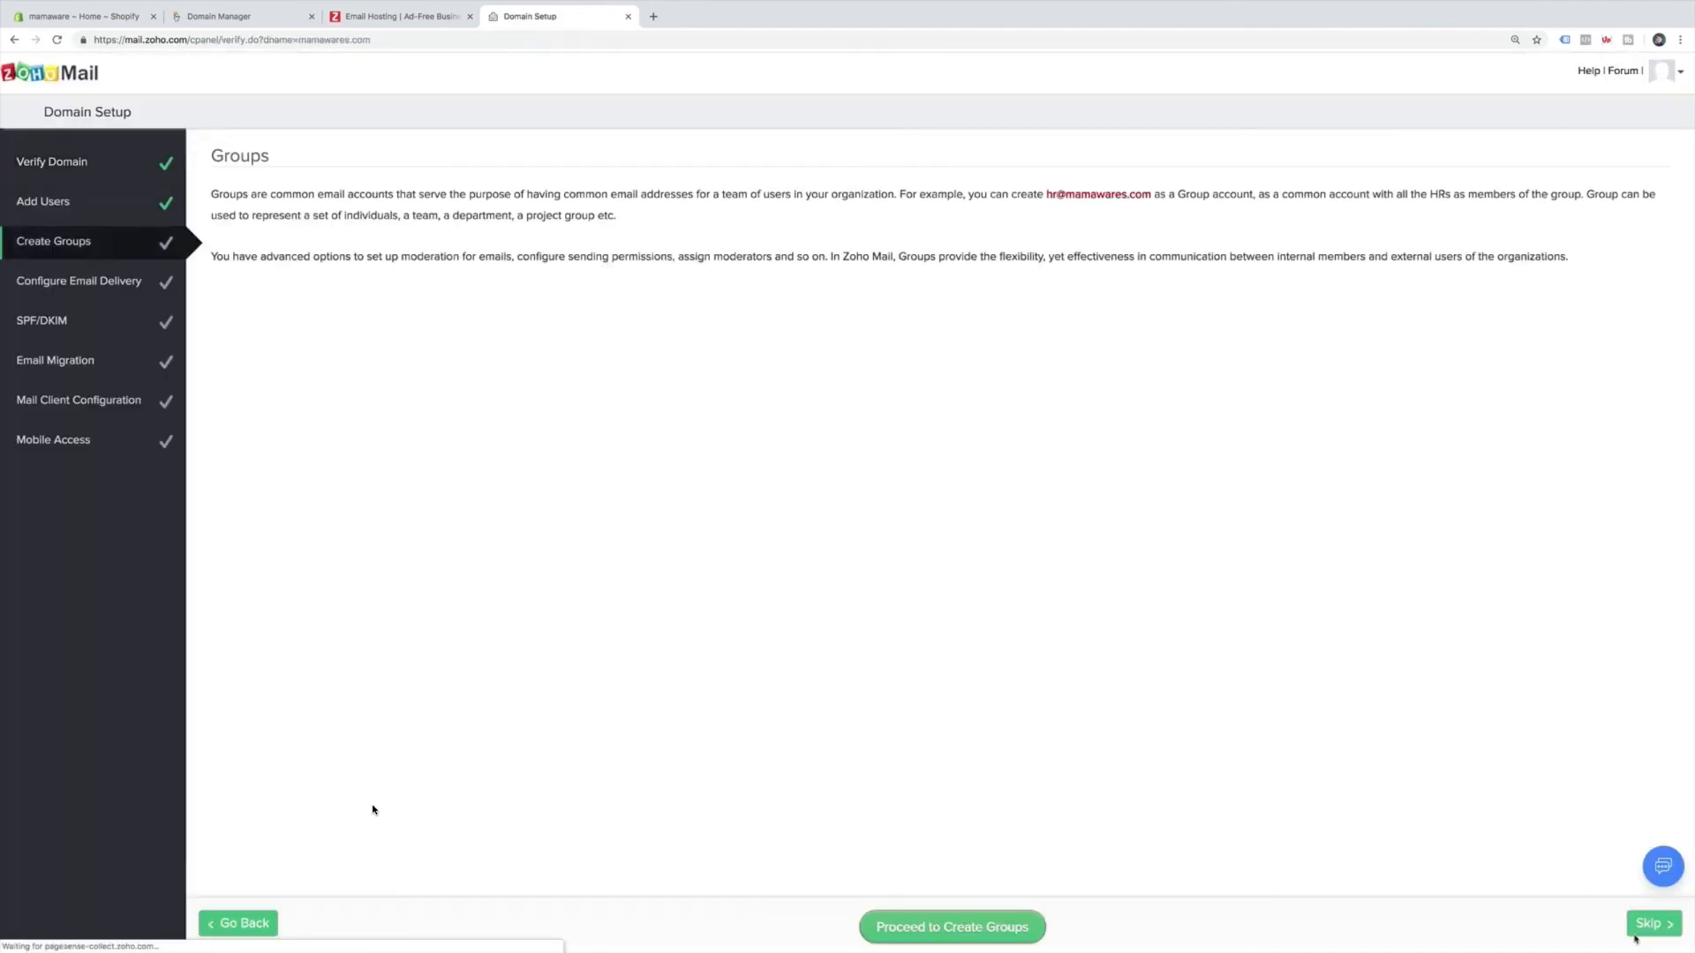
Skip Create Groups and choose GoDaddy as the domain provider for email delivery.
click(1641, 932)
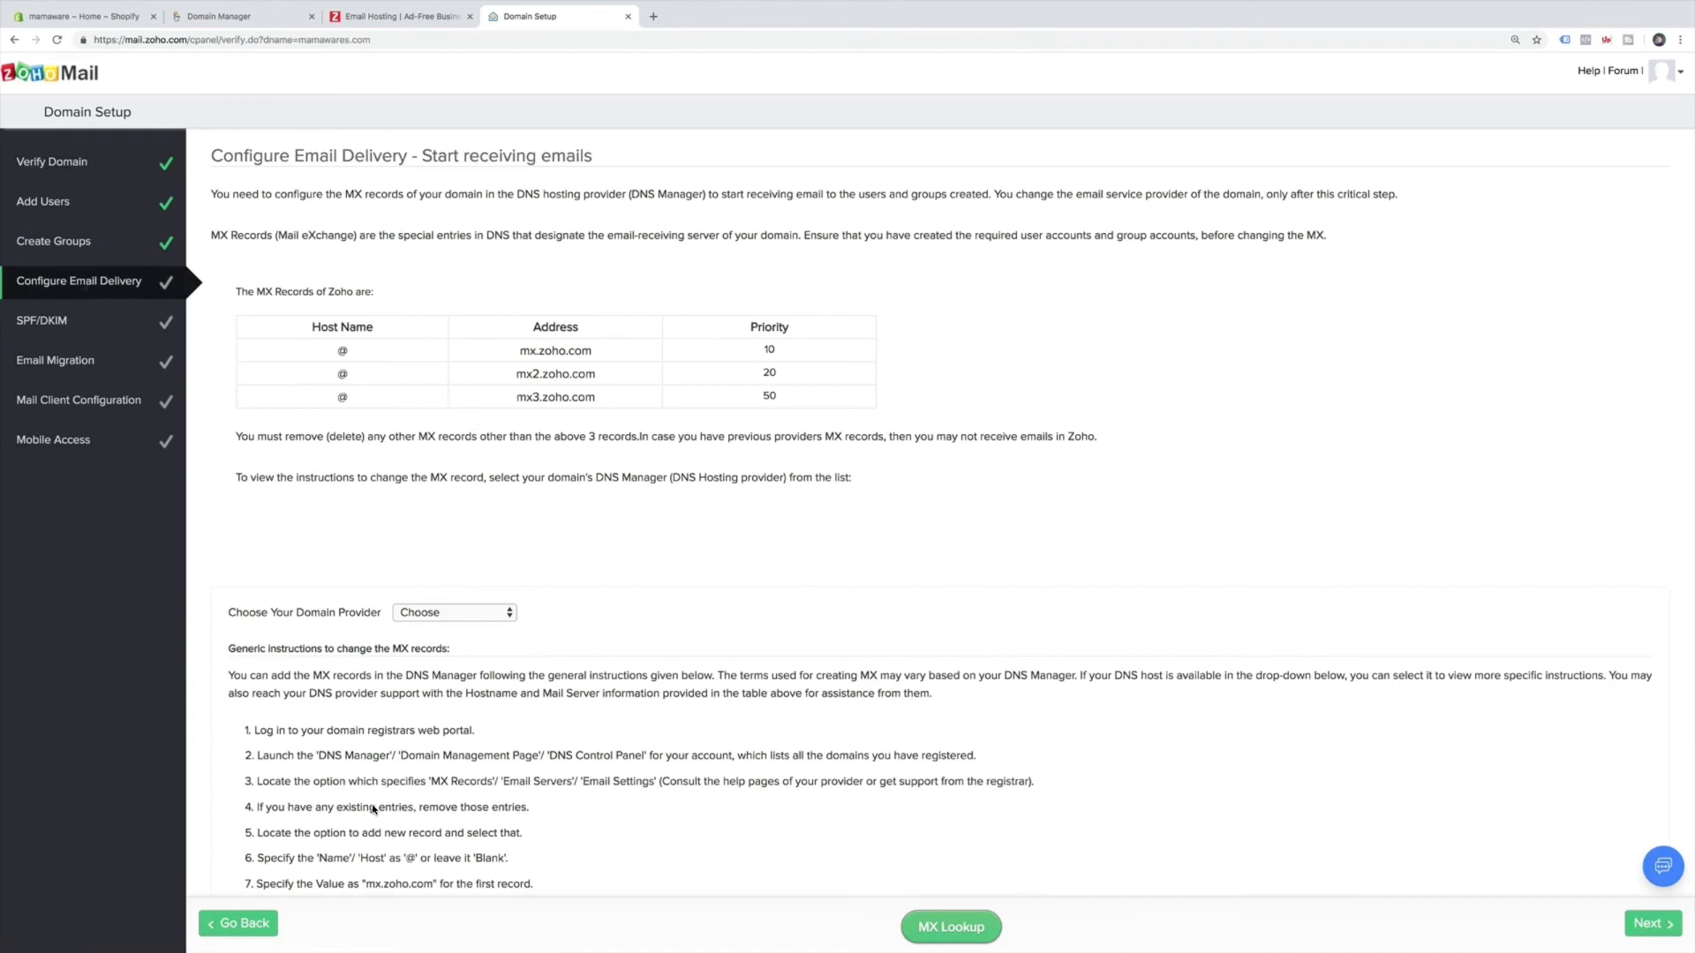
scroll(373, 809, down, 3)
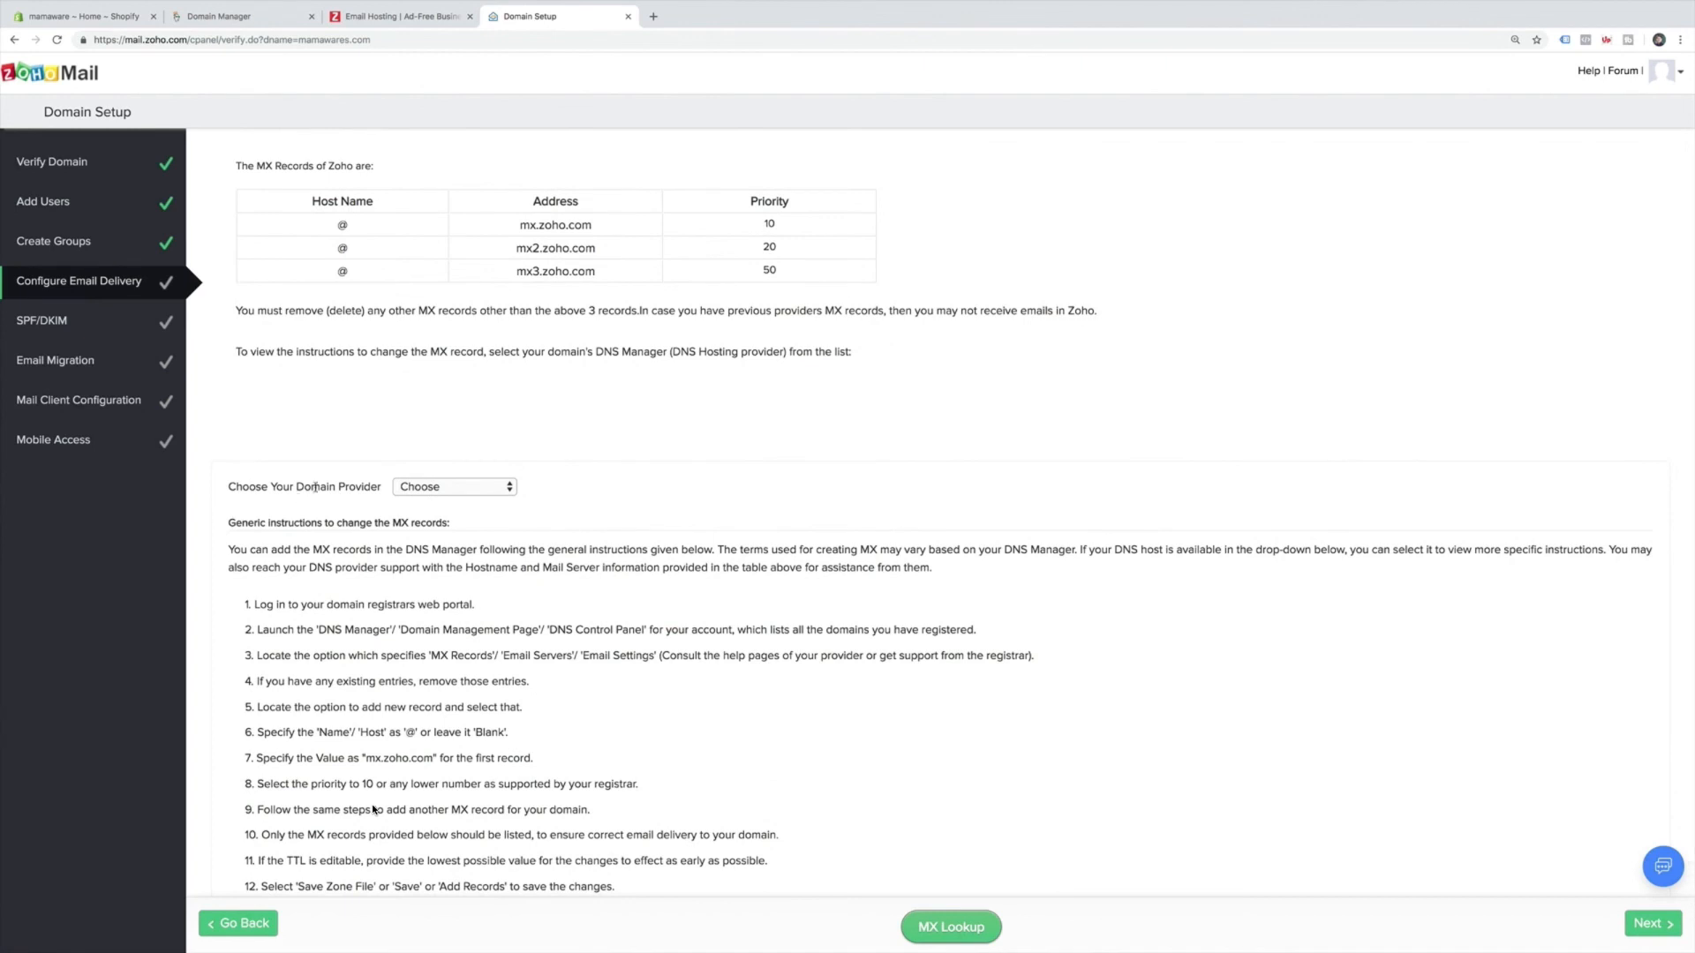
click(451, 490)
click(451, 501)
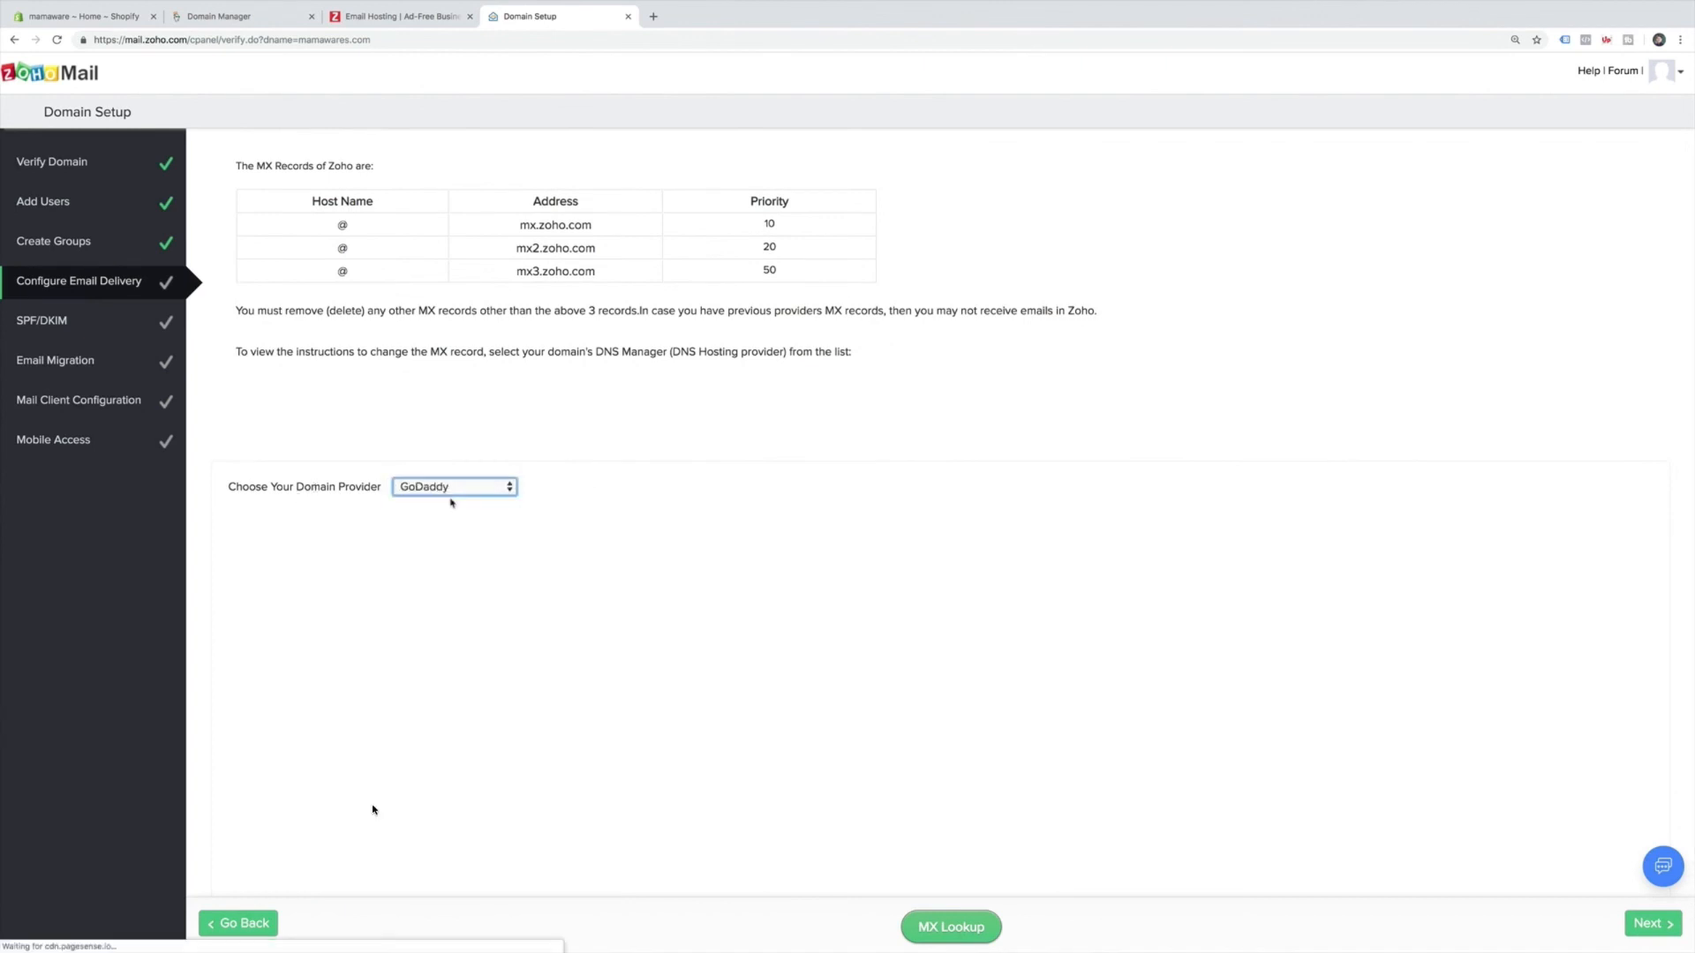
Read through GoDaddy's MX instructions for mx.zoho.com, mx2.zoho.com and mx3.zoho.com.
scroll(643, 586, down, 5)
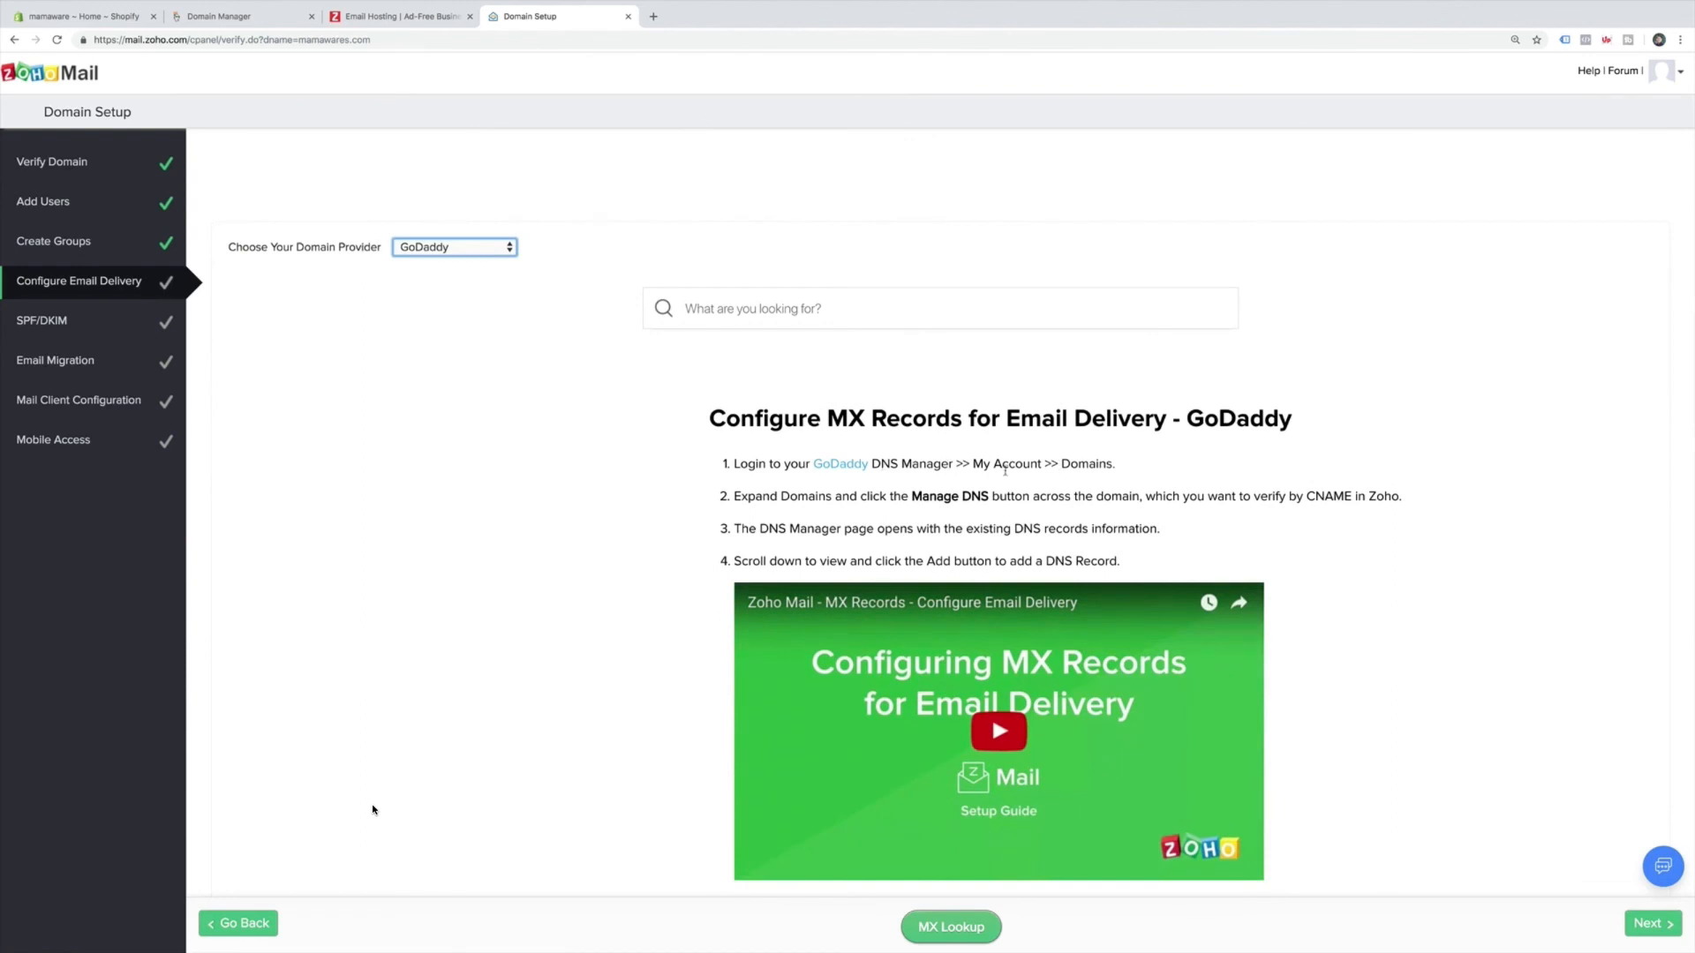
scroll(1005, 470, down, 1)
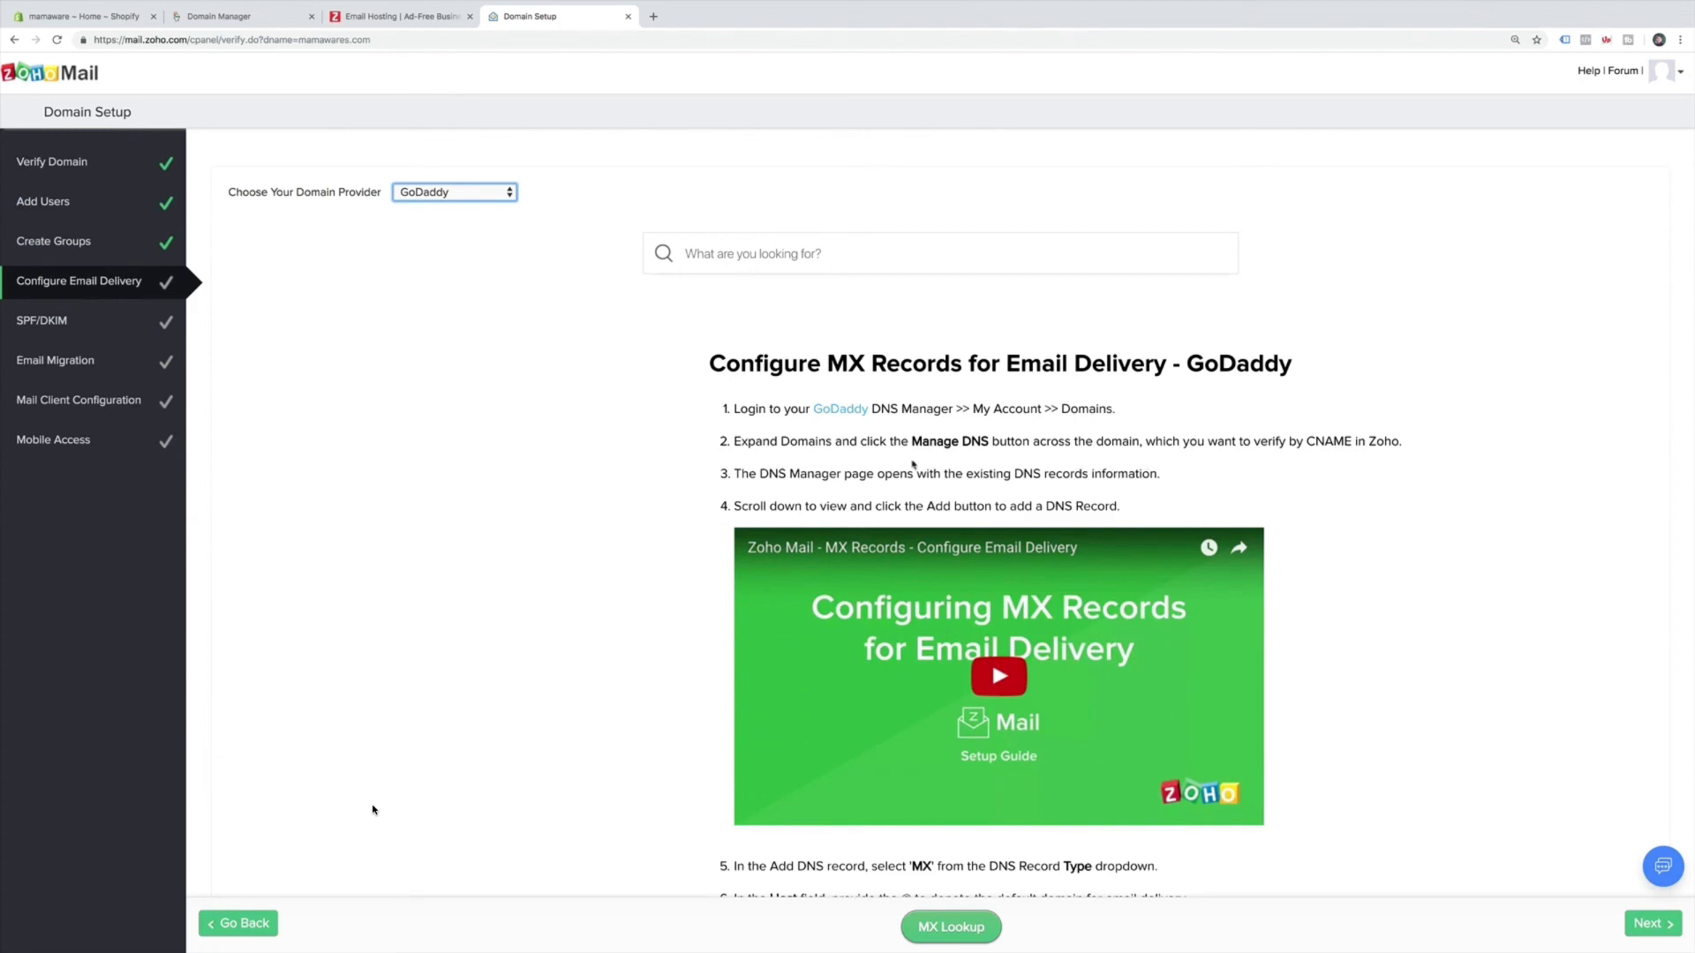
scroll(676, 454, down, 5)
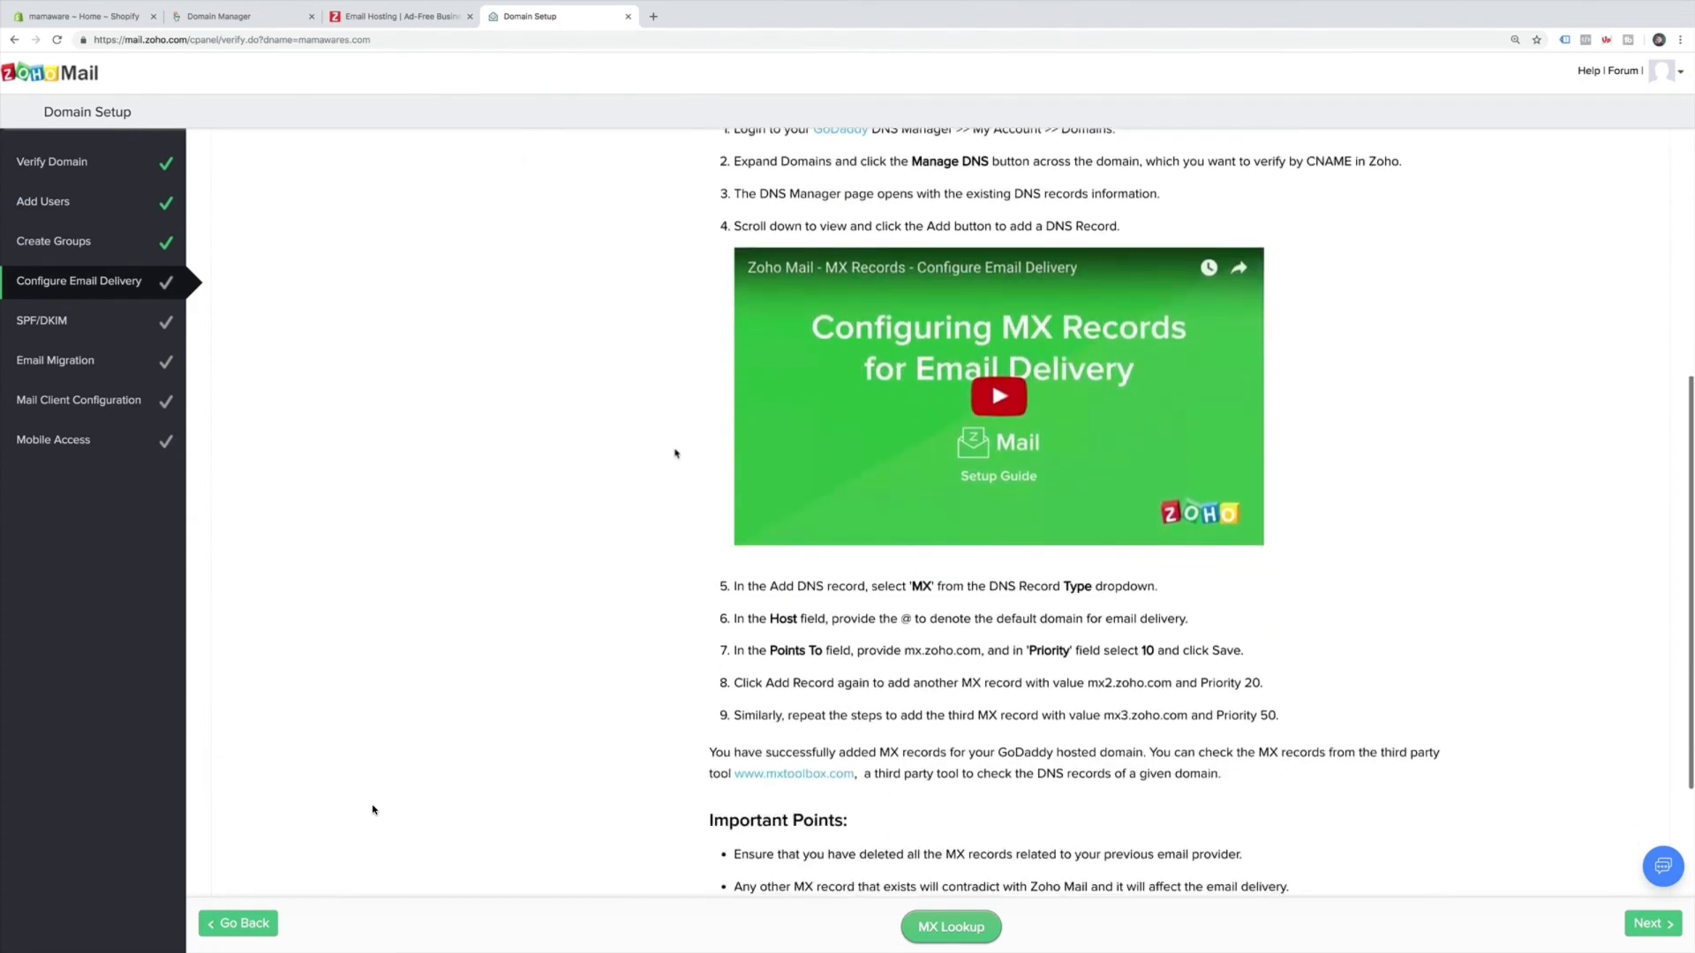
scroll(679, 455, down, 1)
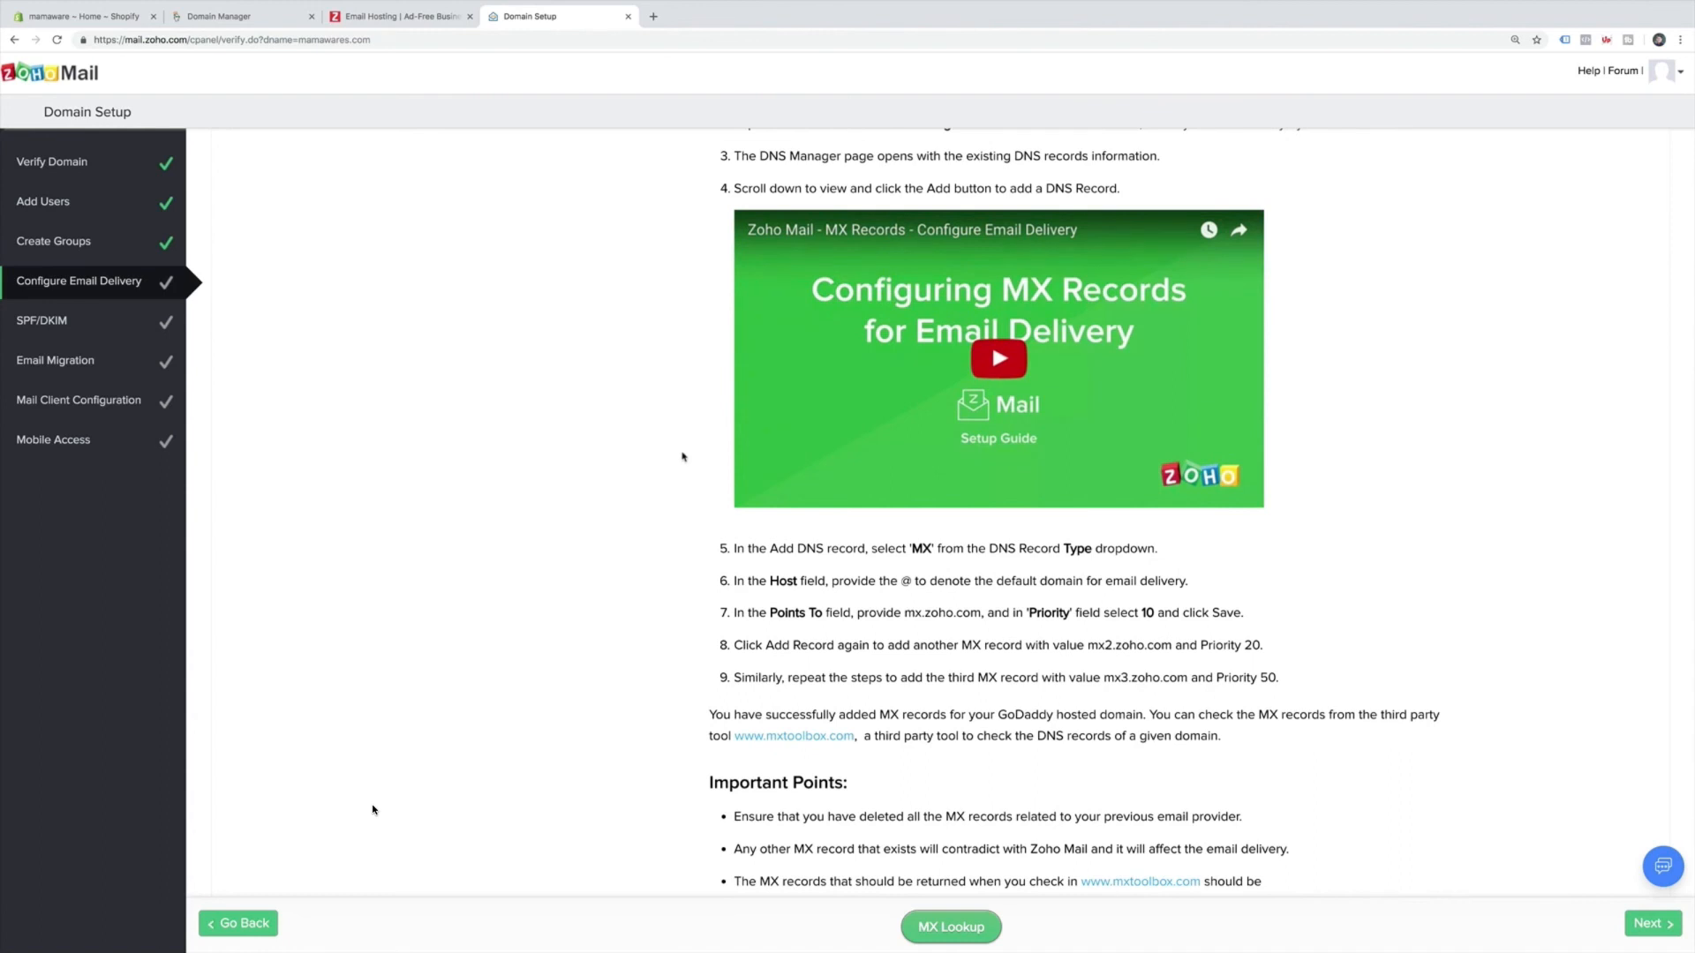
scroll(677, 565, down, 3)
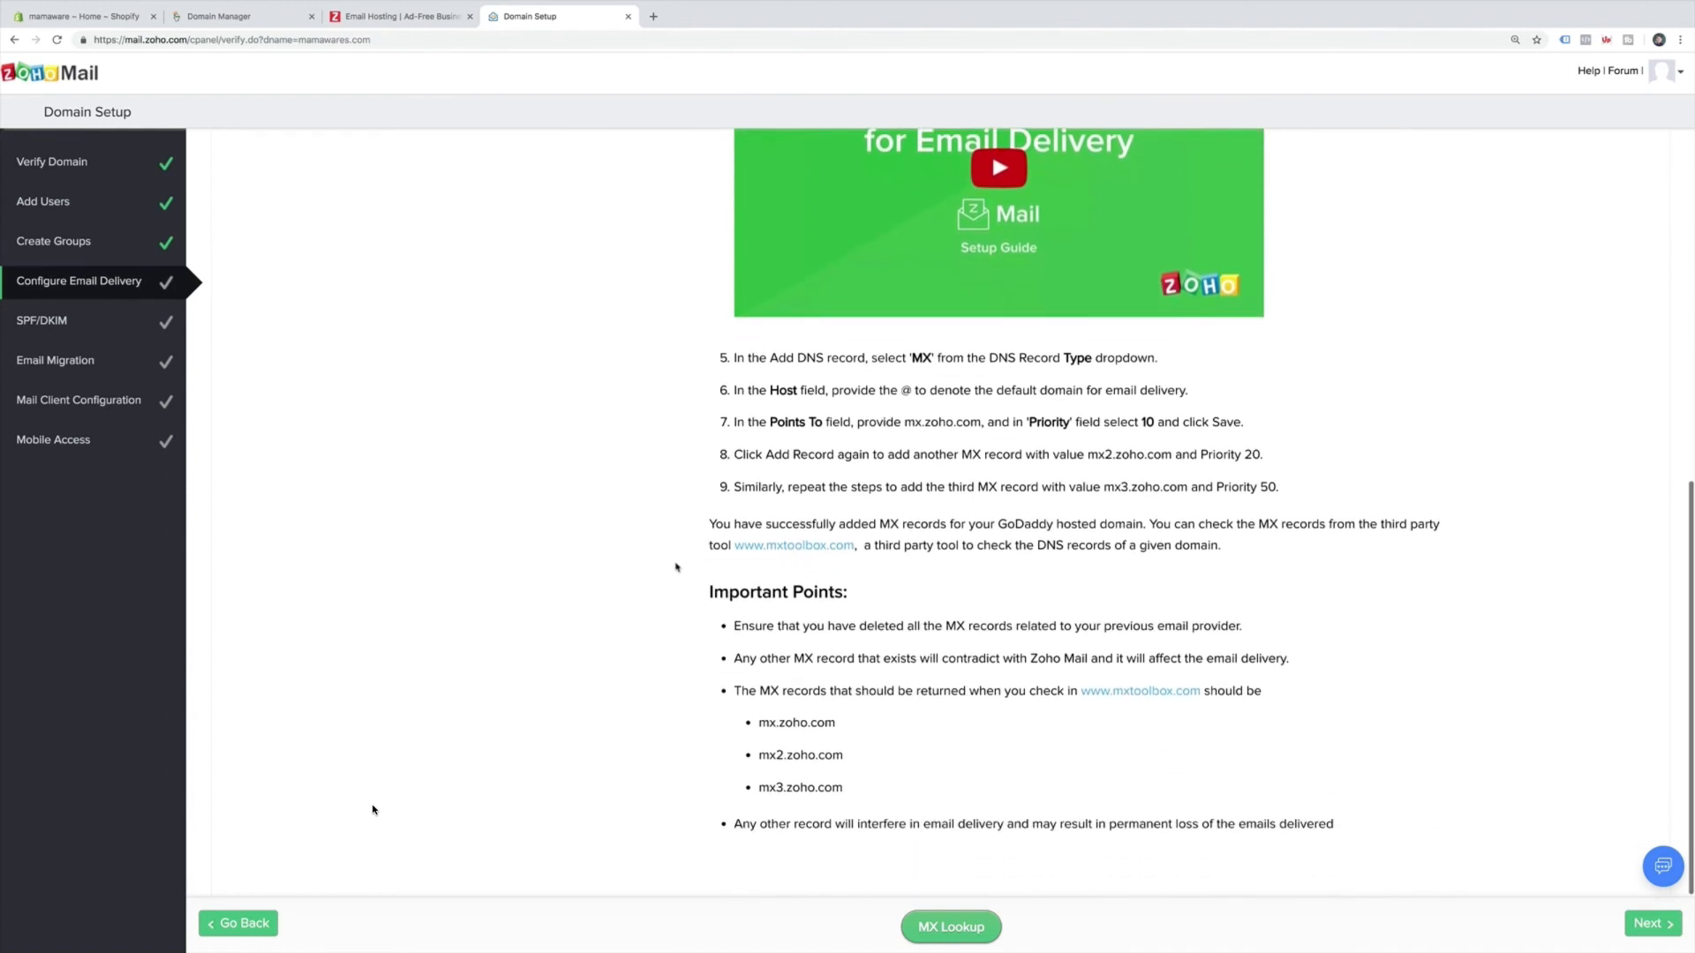
scroll(677, 567, up, 2)
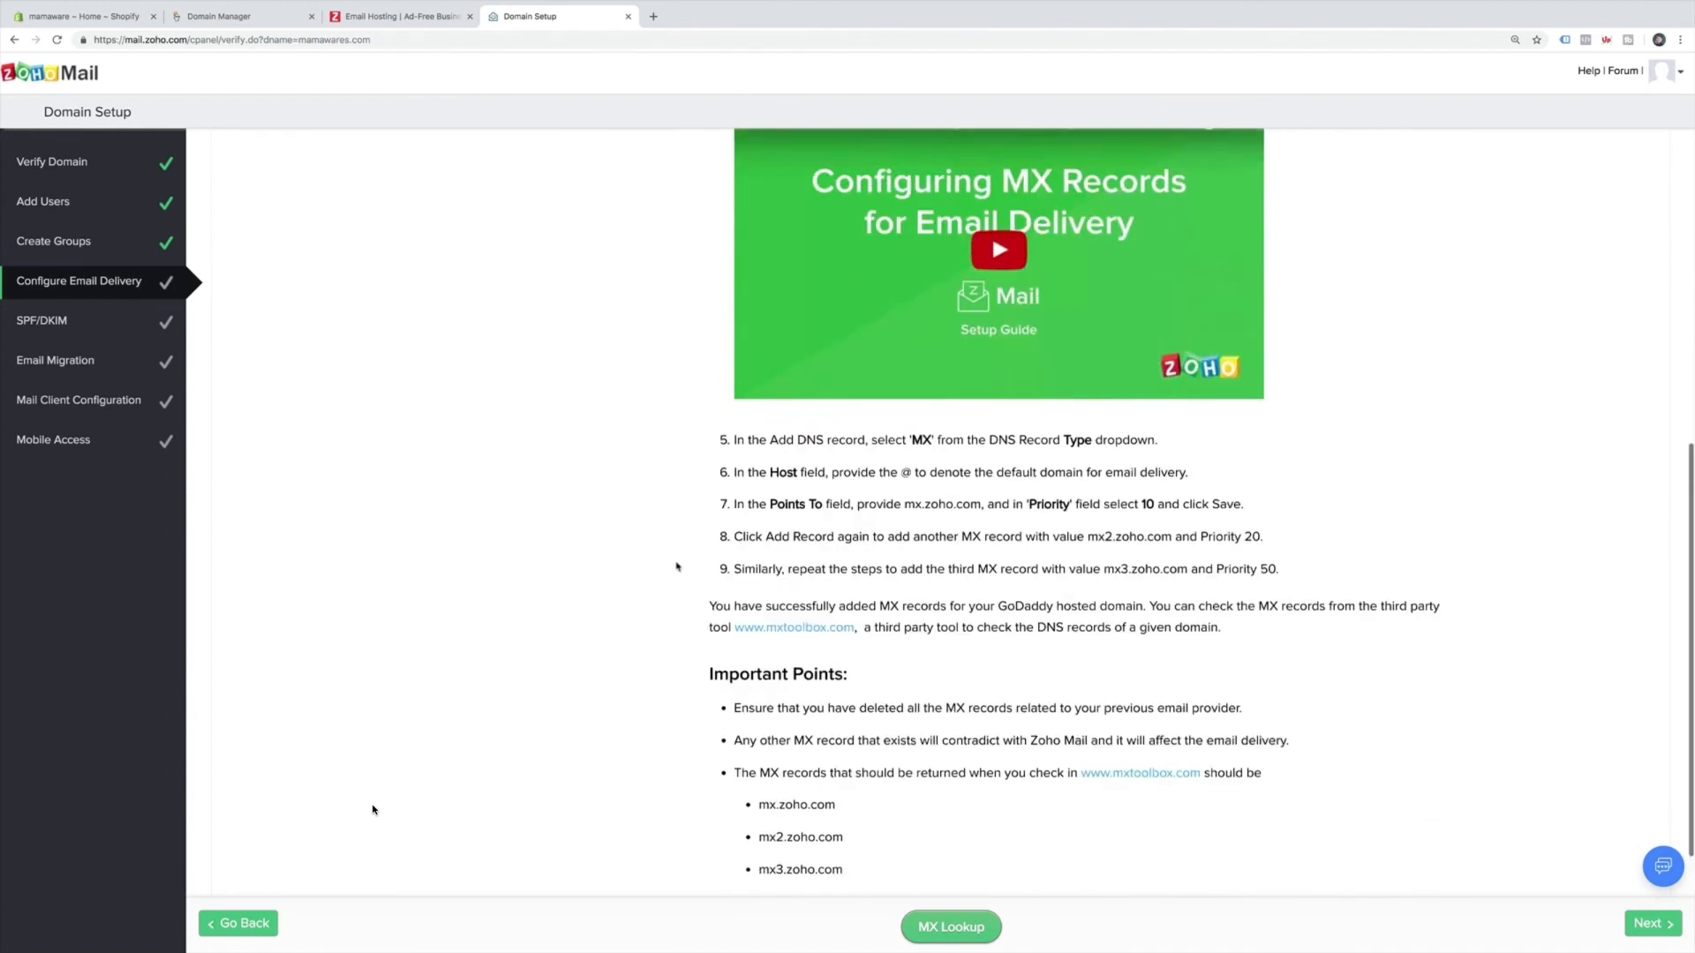
scroll(677, 567, up, 1)
scroll(601, 442, up, 10)
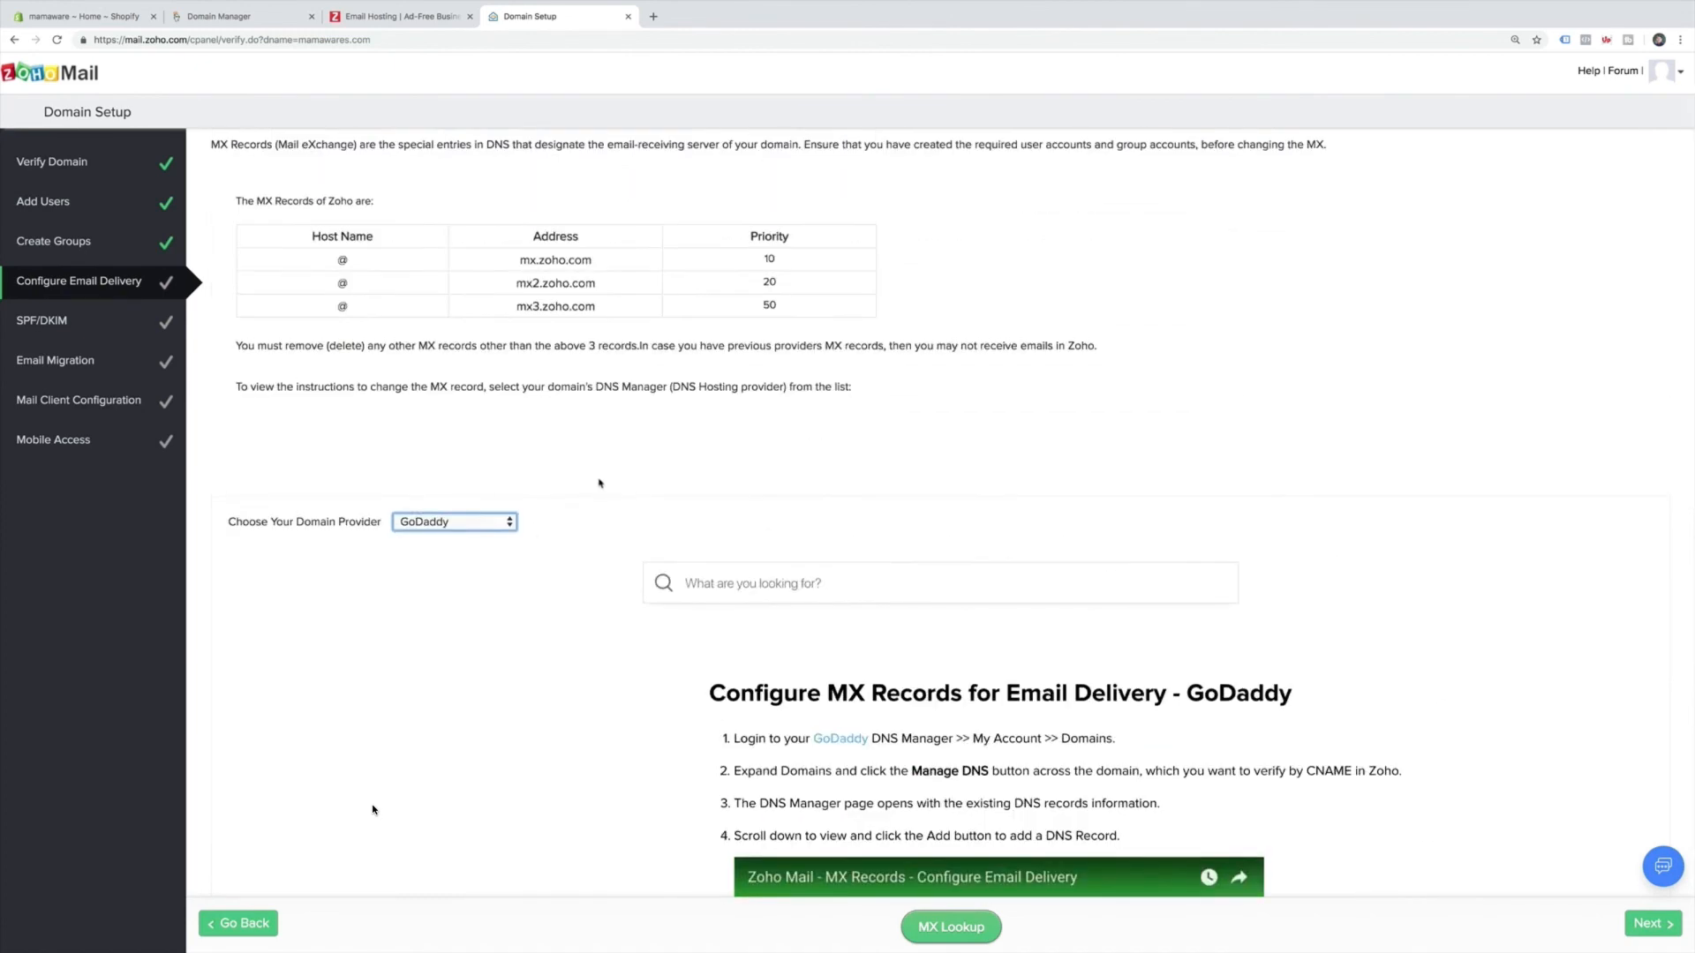
scroll(598, 480, down, 10)
scroll(372, 809, up, 4)
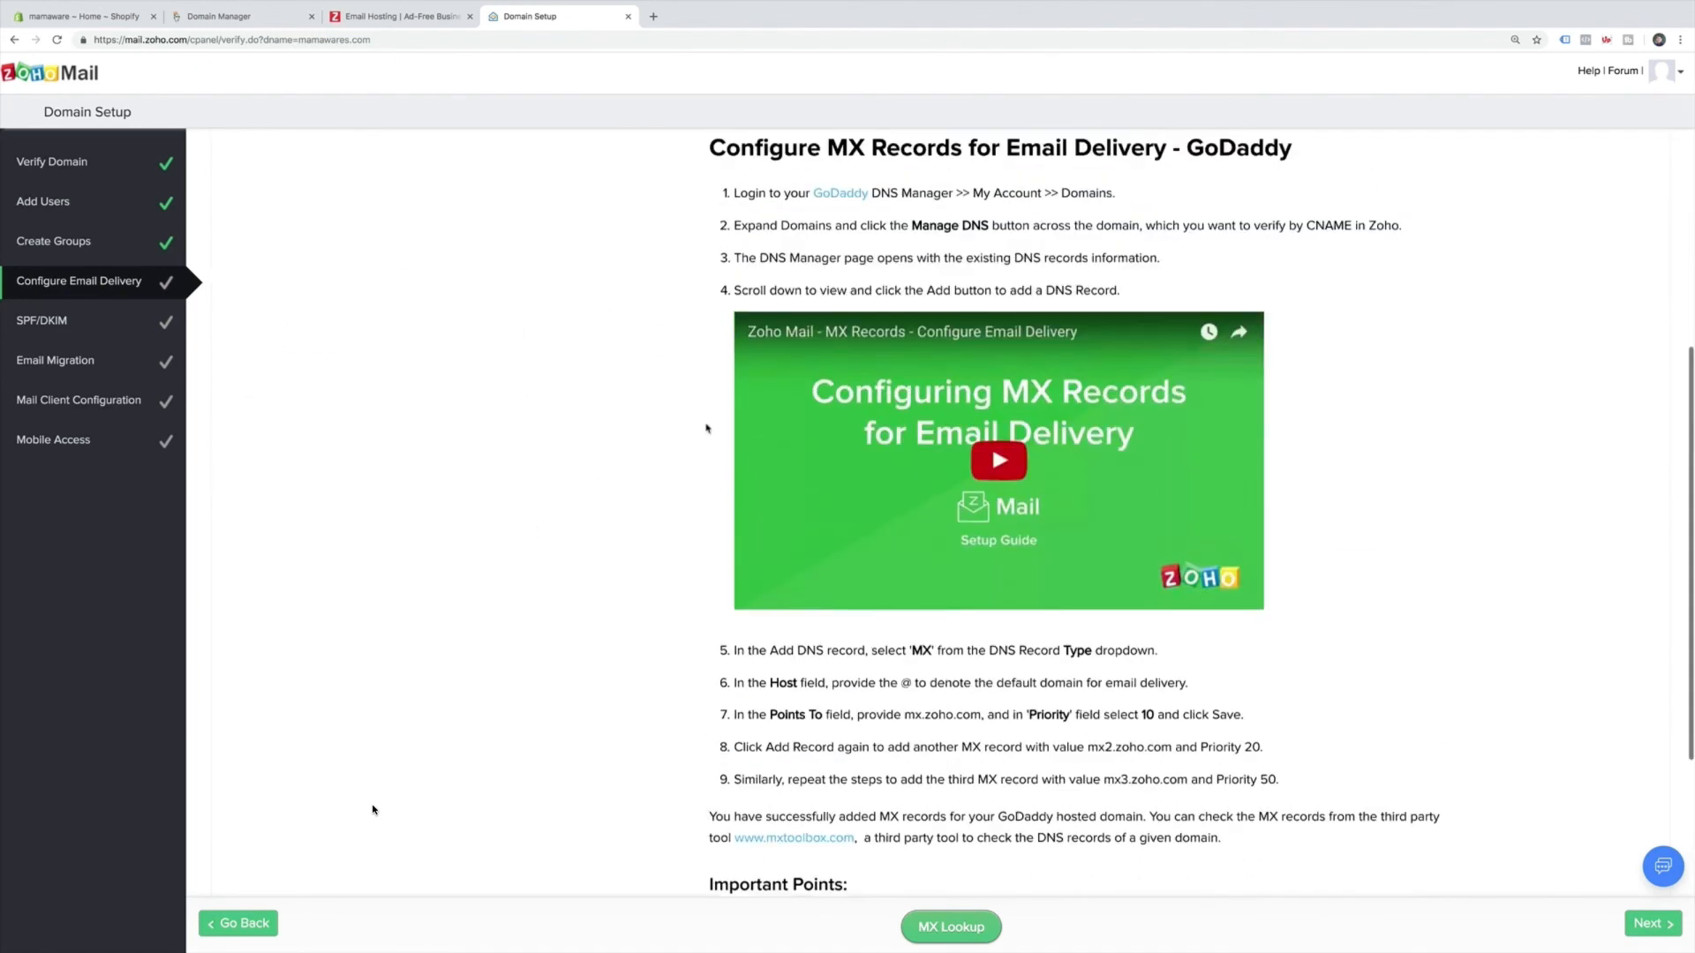
scroll(451, 640, down, 3)
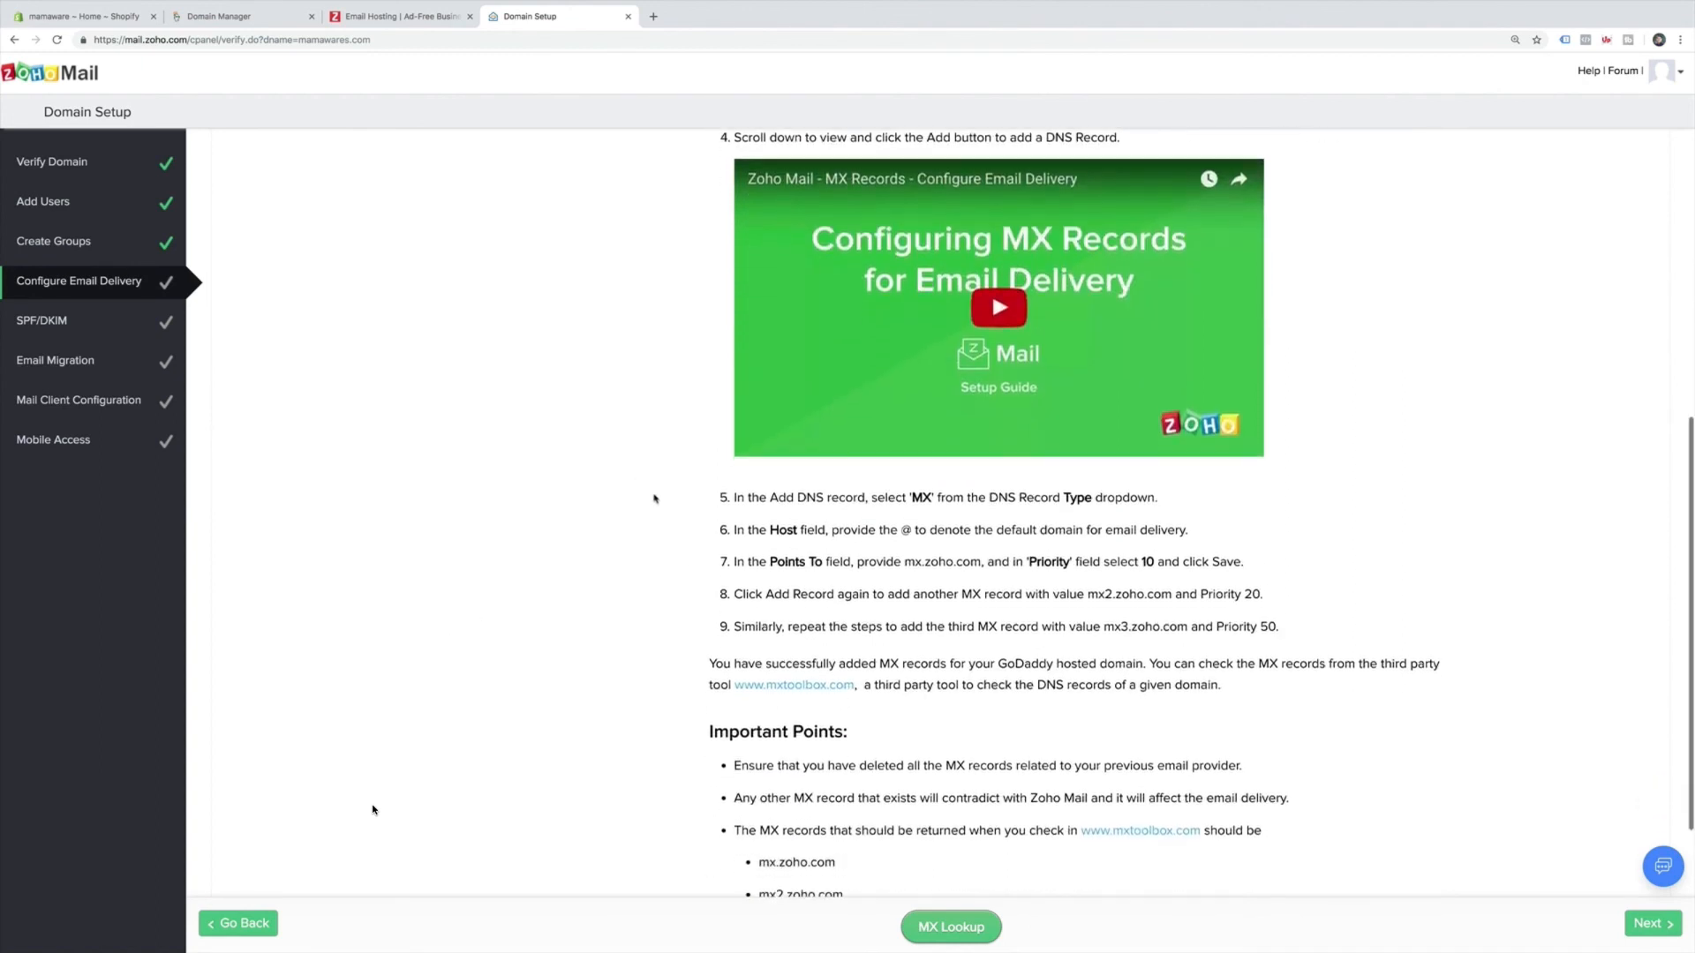
Start a GoDaddy MX record with host @, copying mx.zoho.com from Zoho's instructions.
click(268, 20)
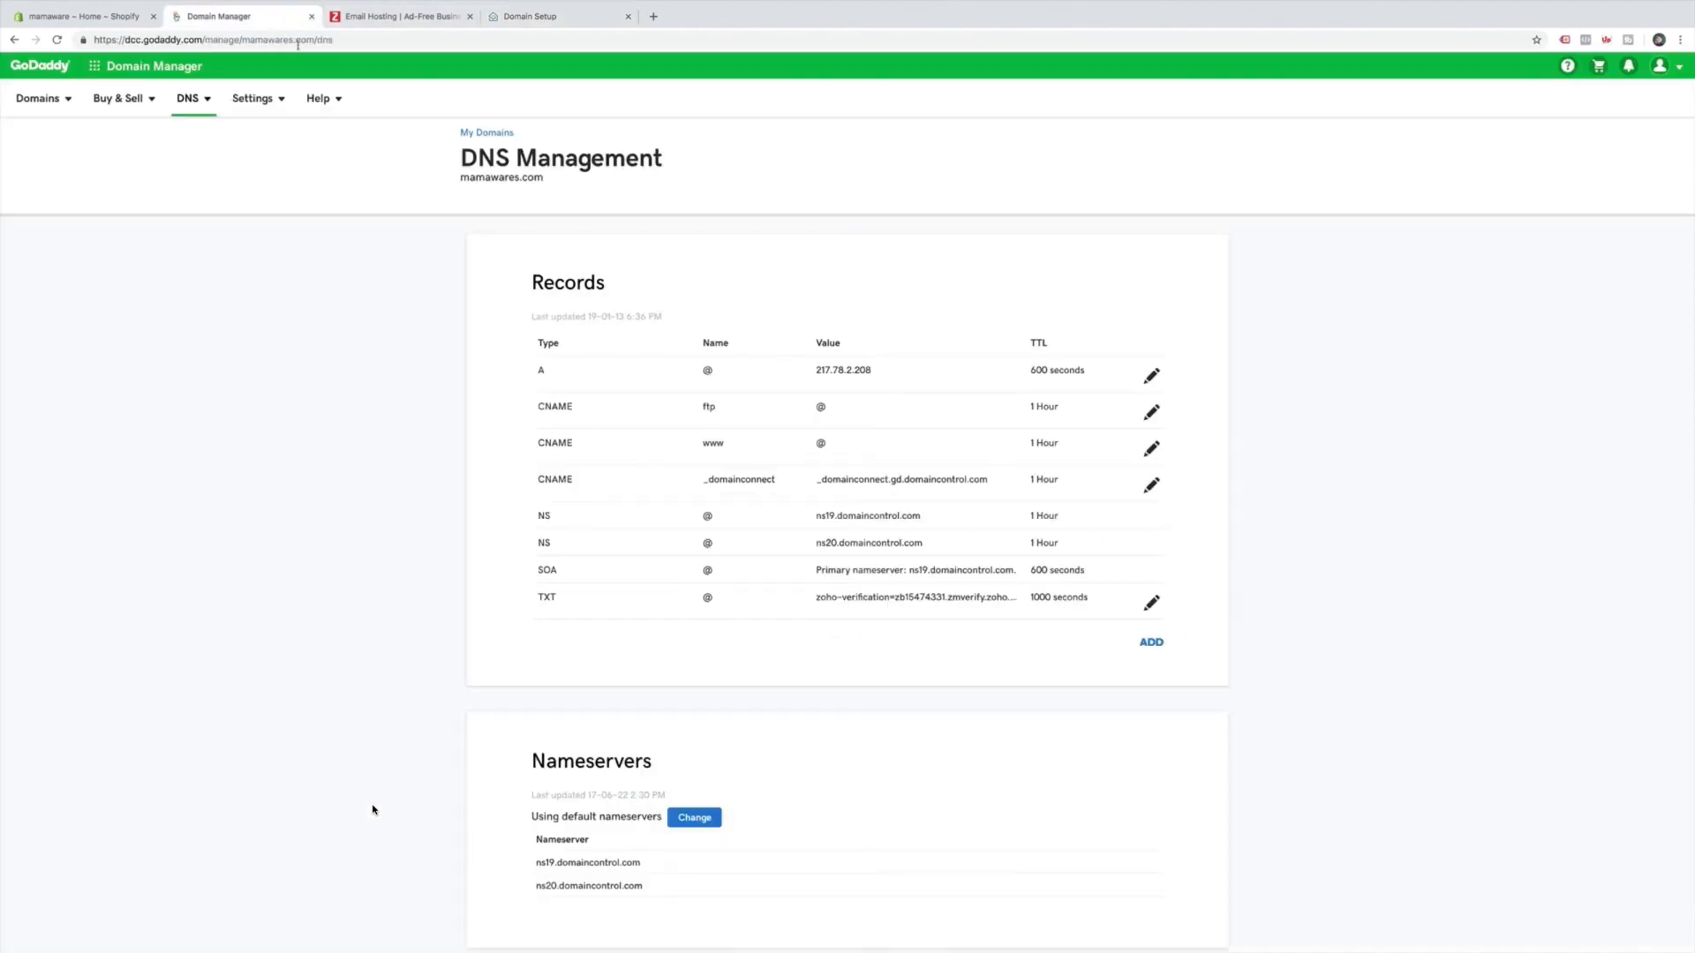
click(1153, 648)
click(654, 676)
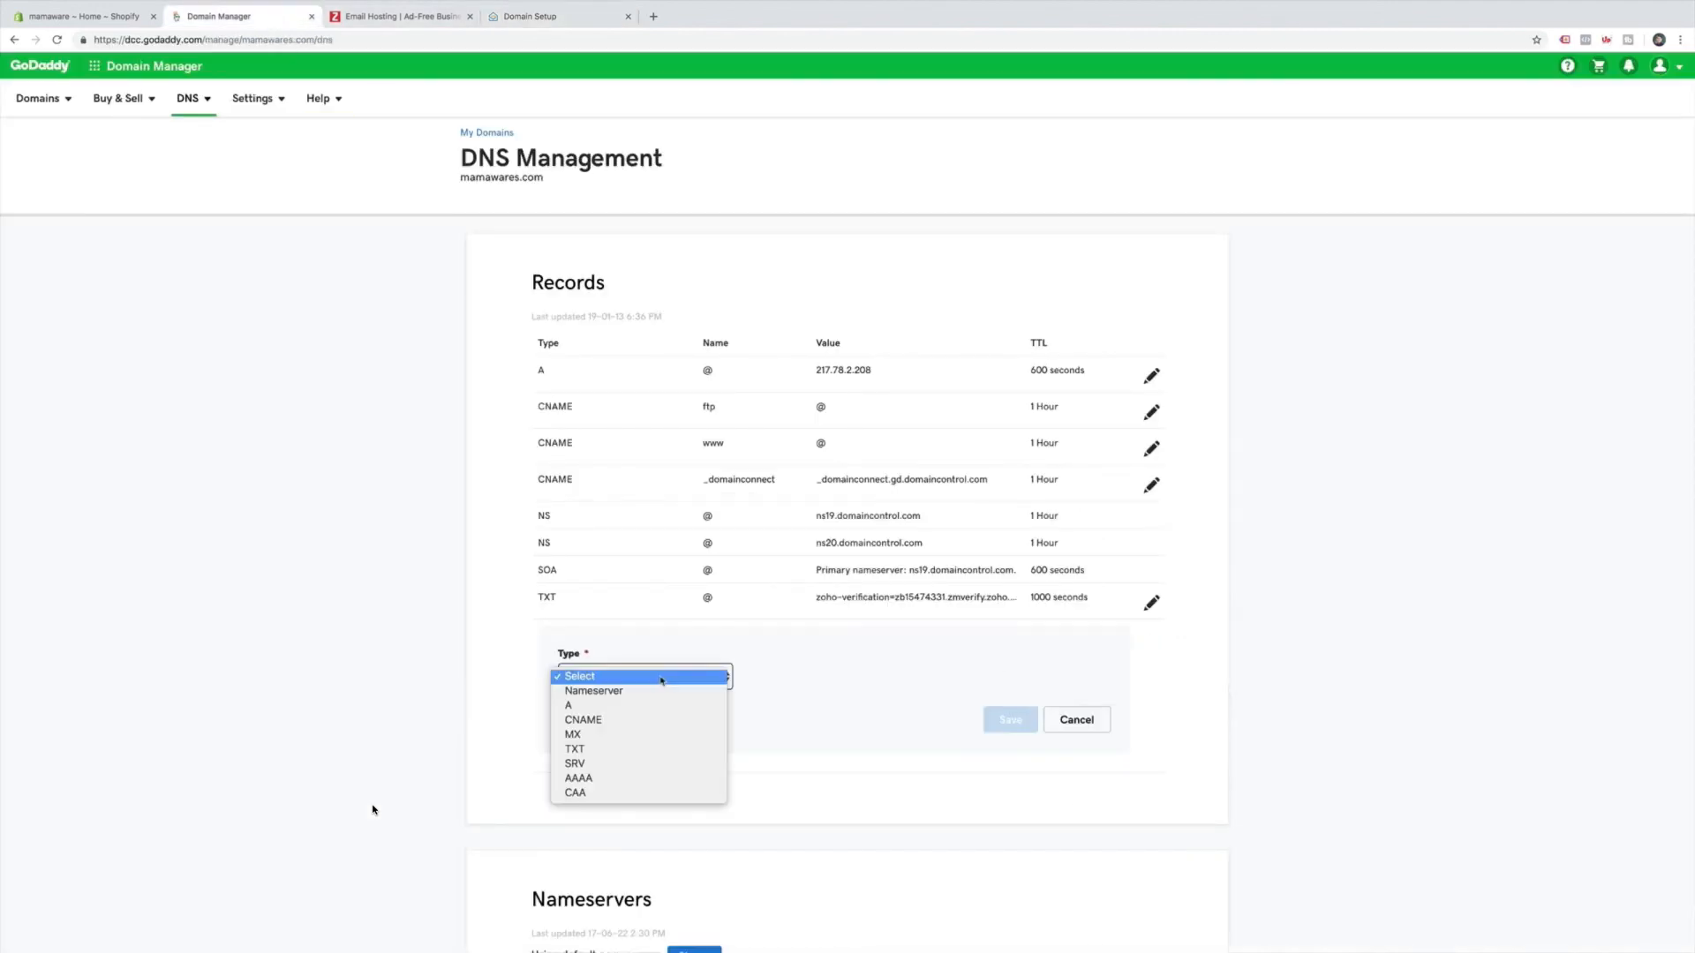
click(661, 737)
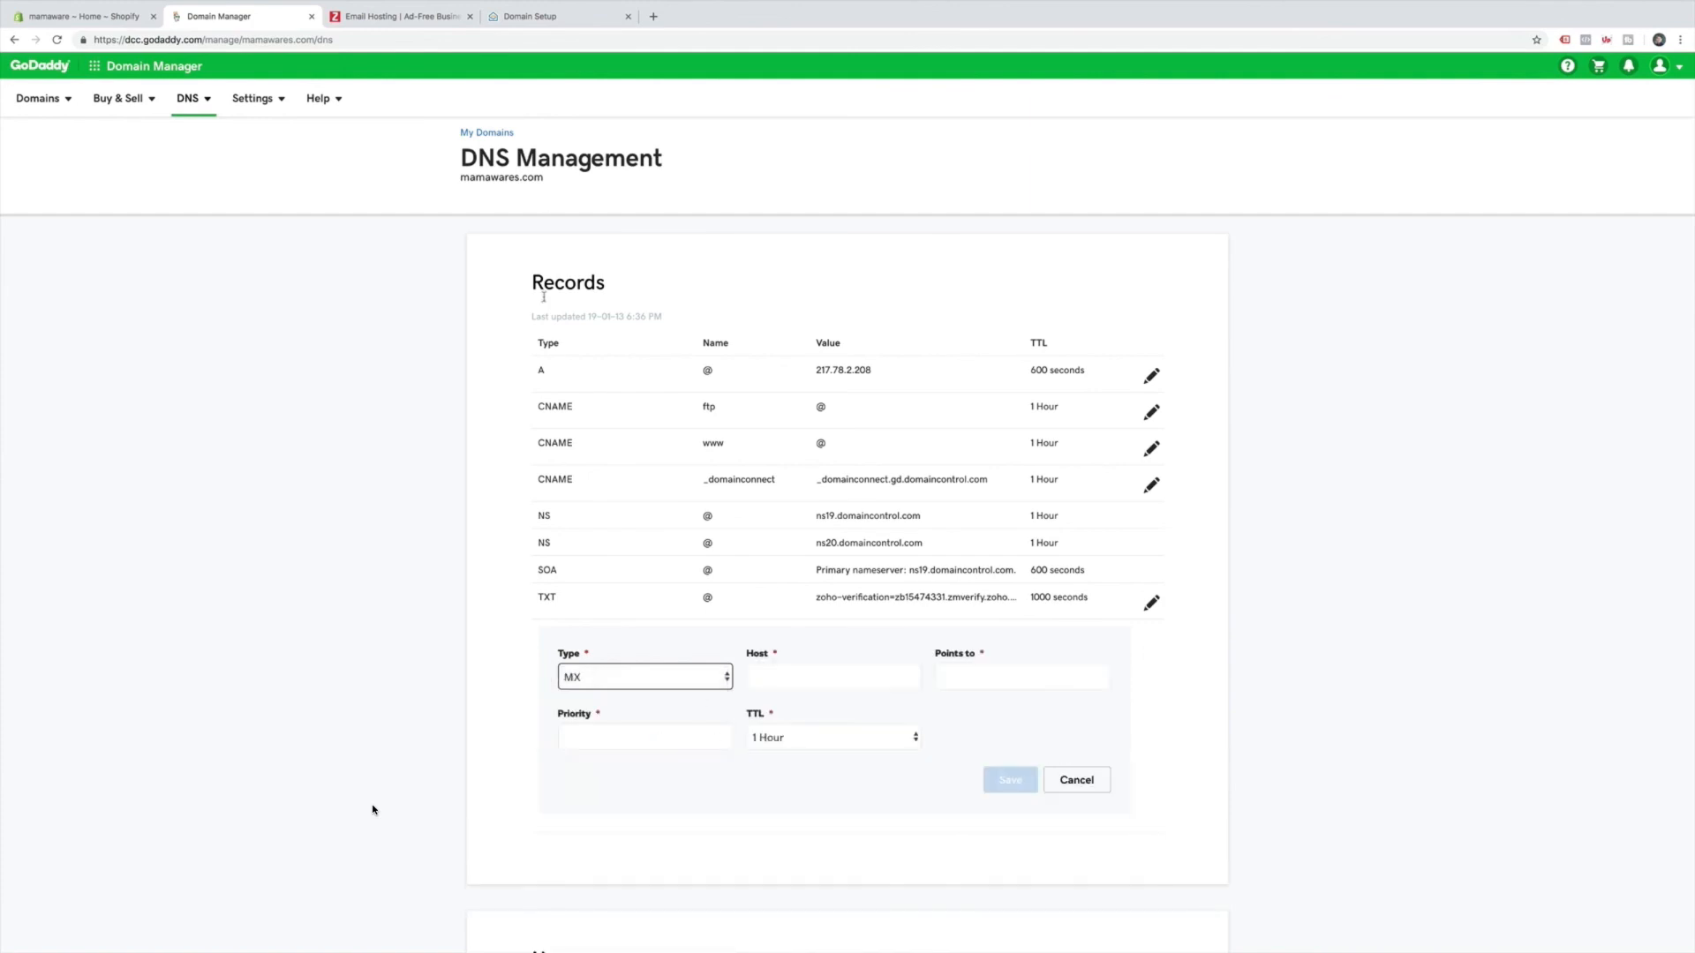
click(540, 17)
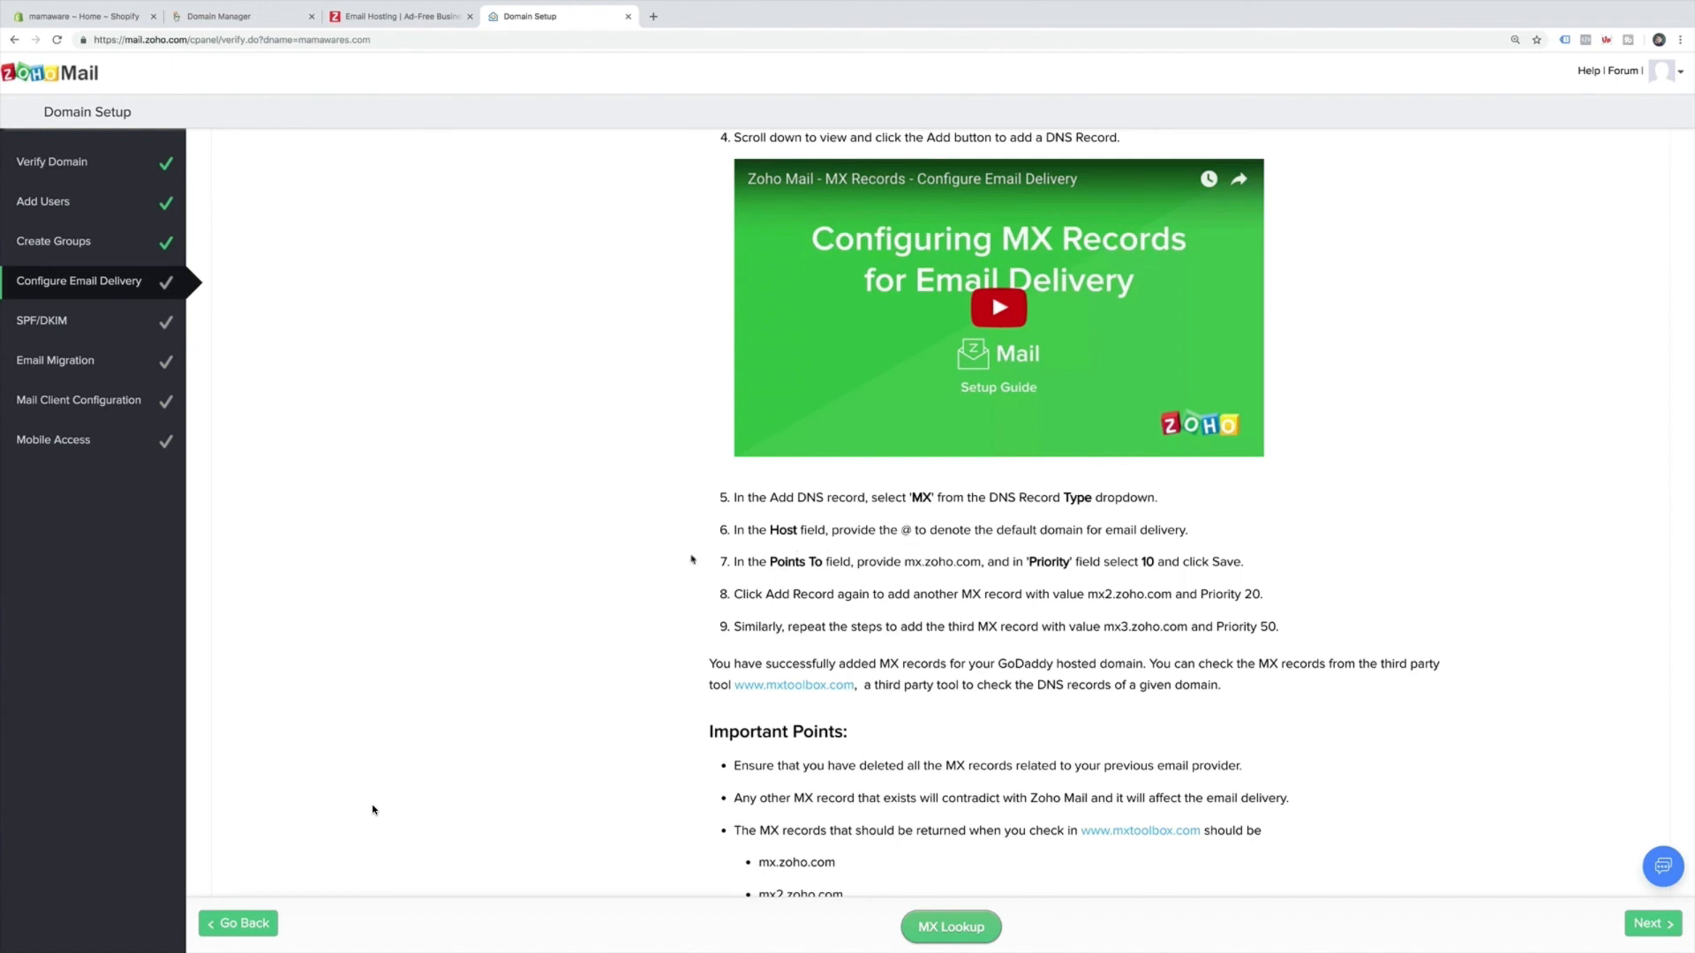
drag(904, 562, 978, 563)
key(ctrl+c)
scroll(558, 520, up, 7)
scroll(560, 521, down, 3)
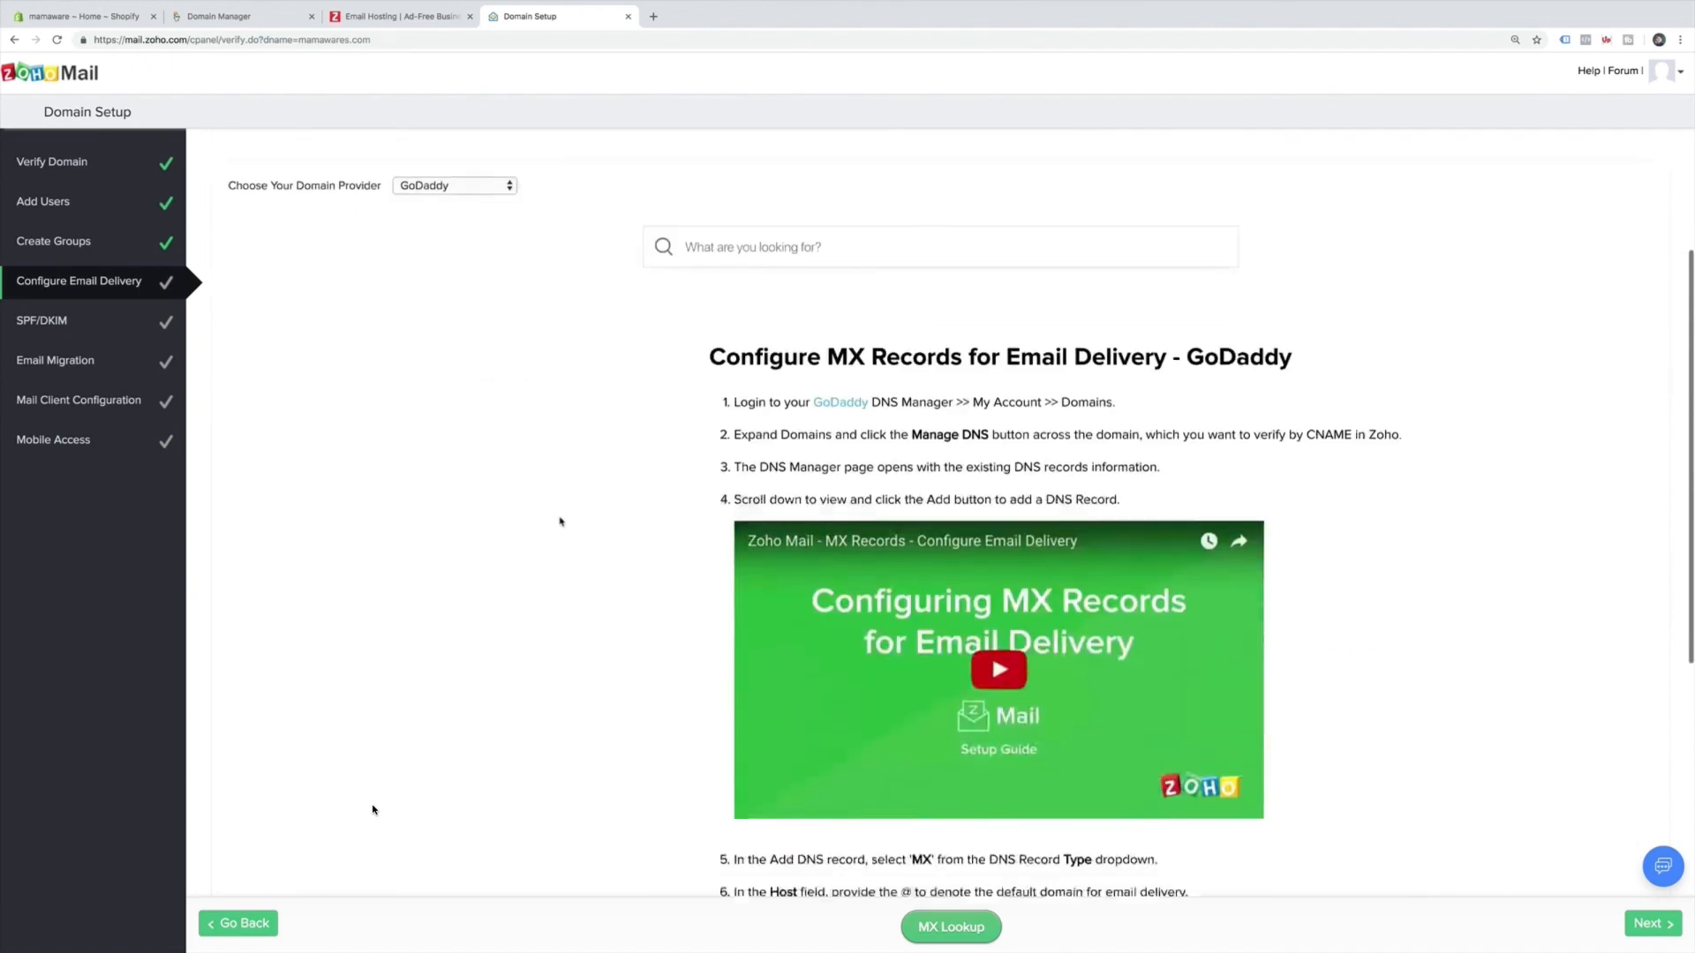
scroll(560, 522, down, 4)
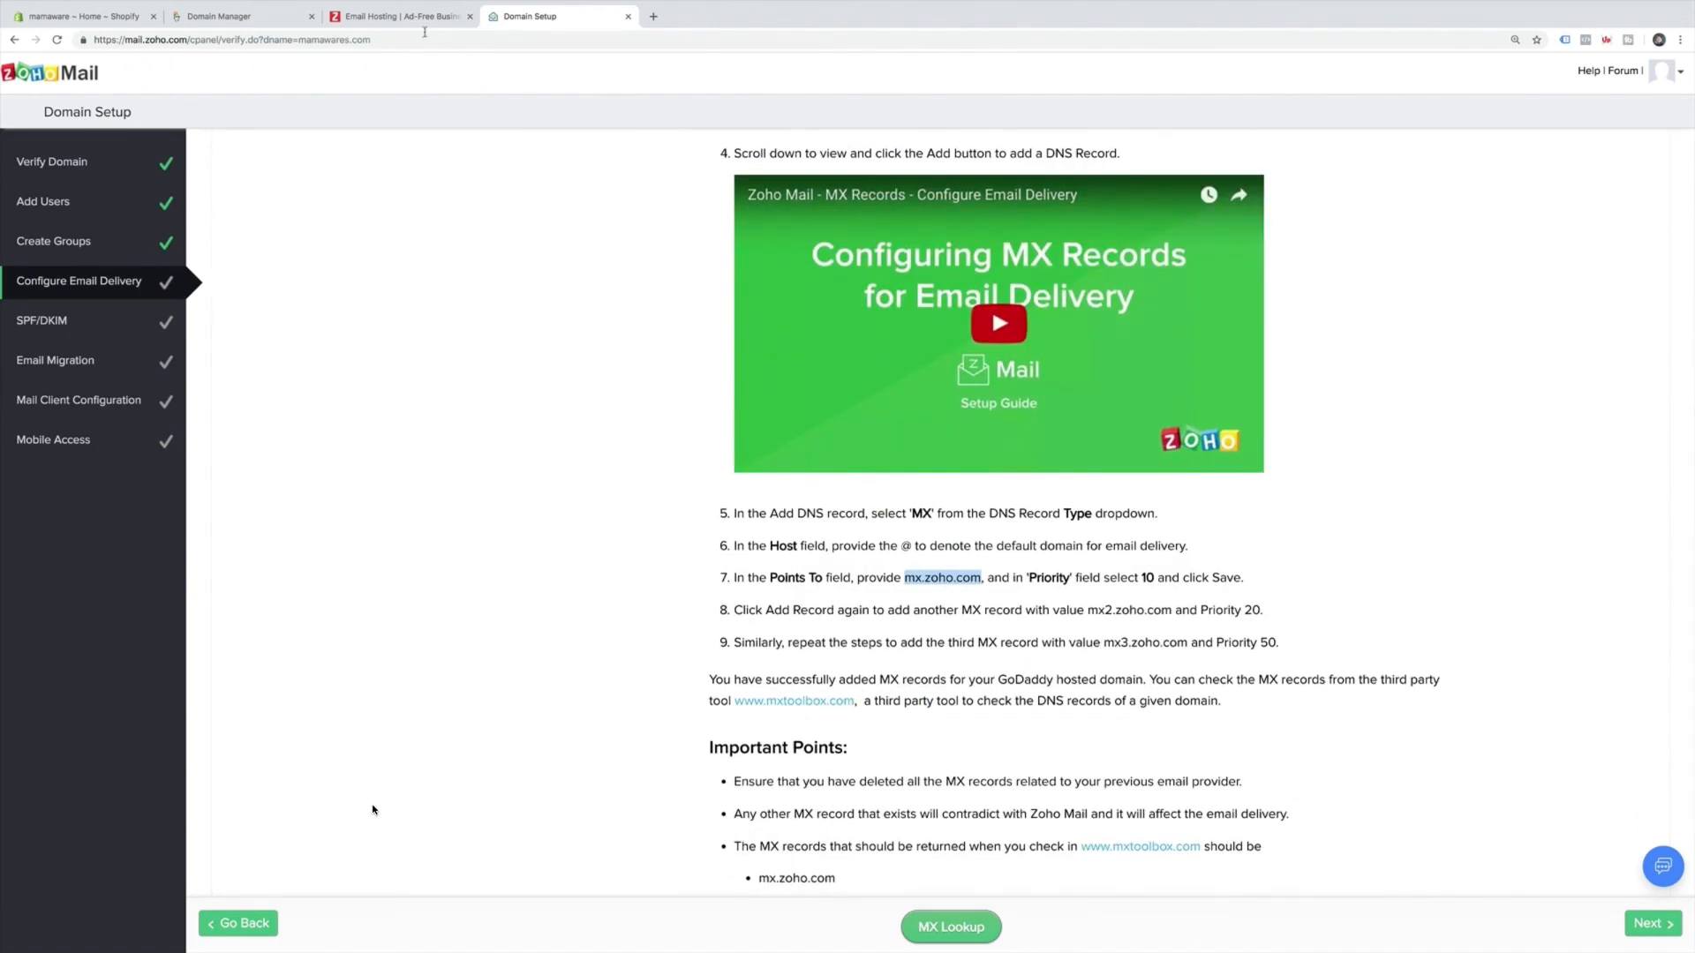
click(257, 15)
click(821, 676)
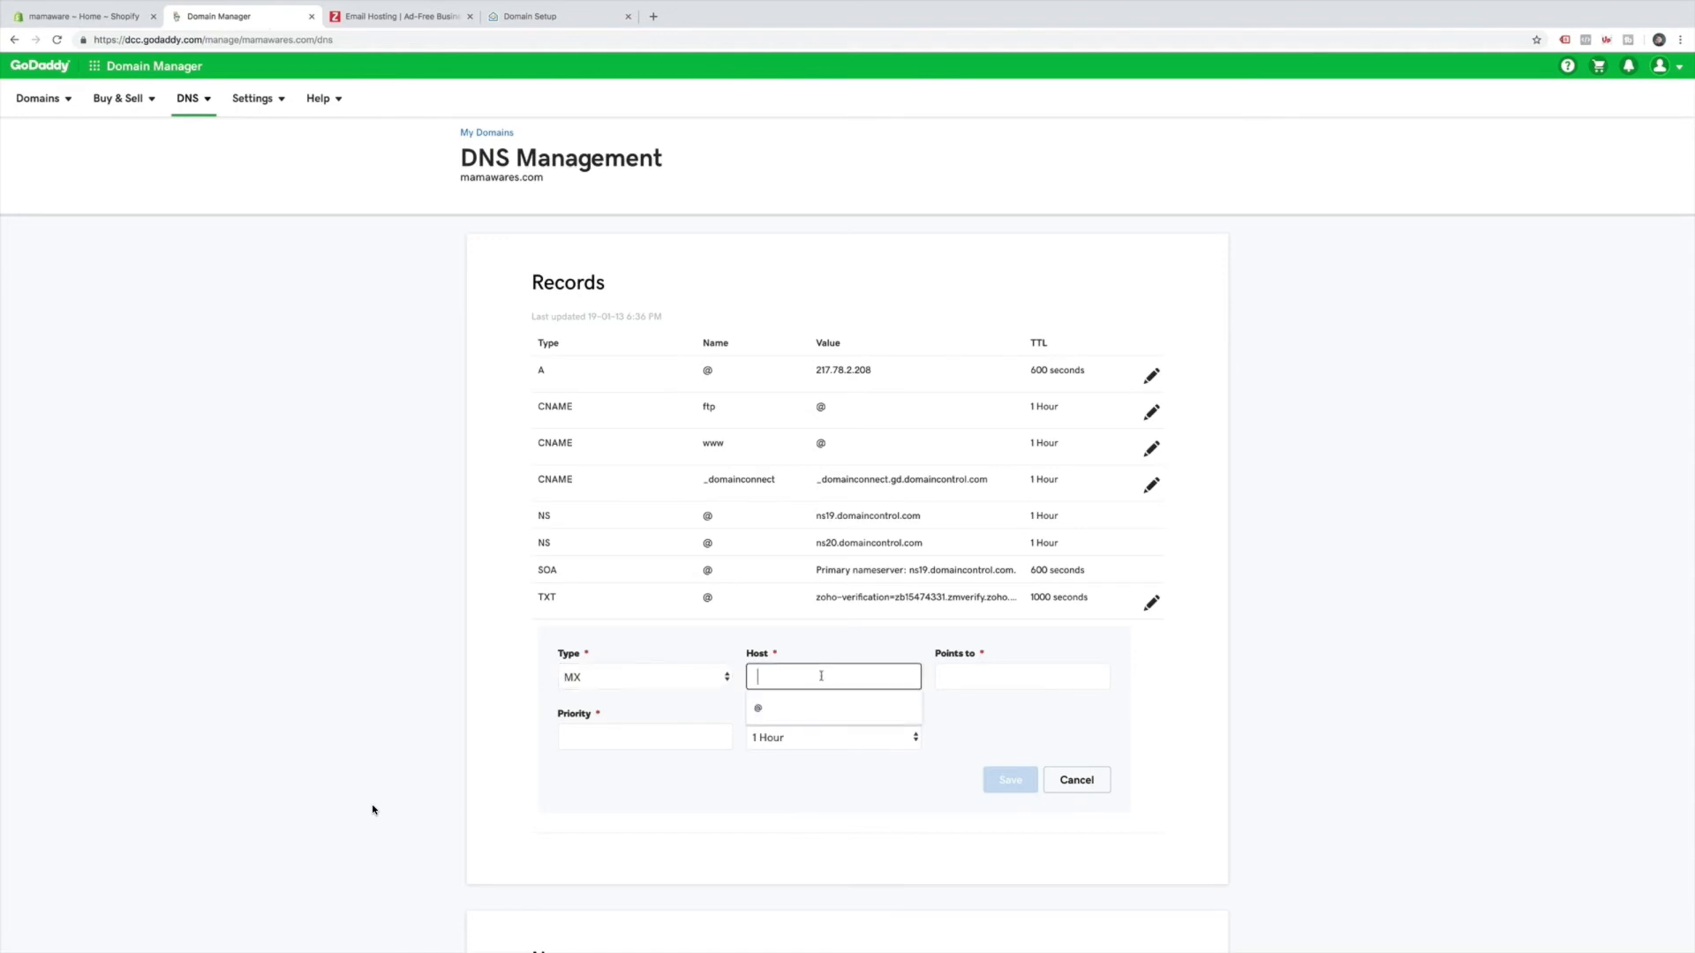
click(819, 707)
Point the MX record to mx.zoho.com with priority 10 and save it.
click(983, 676)
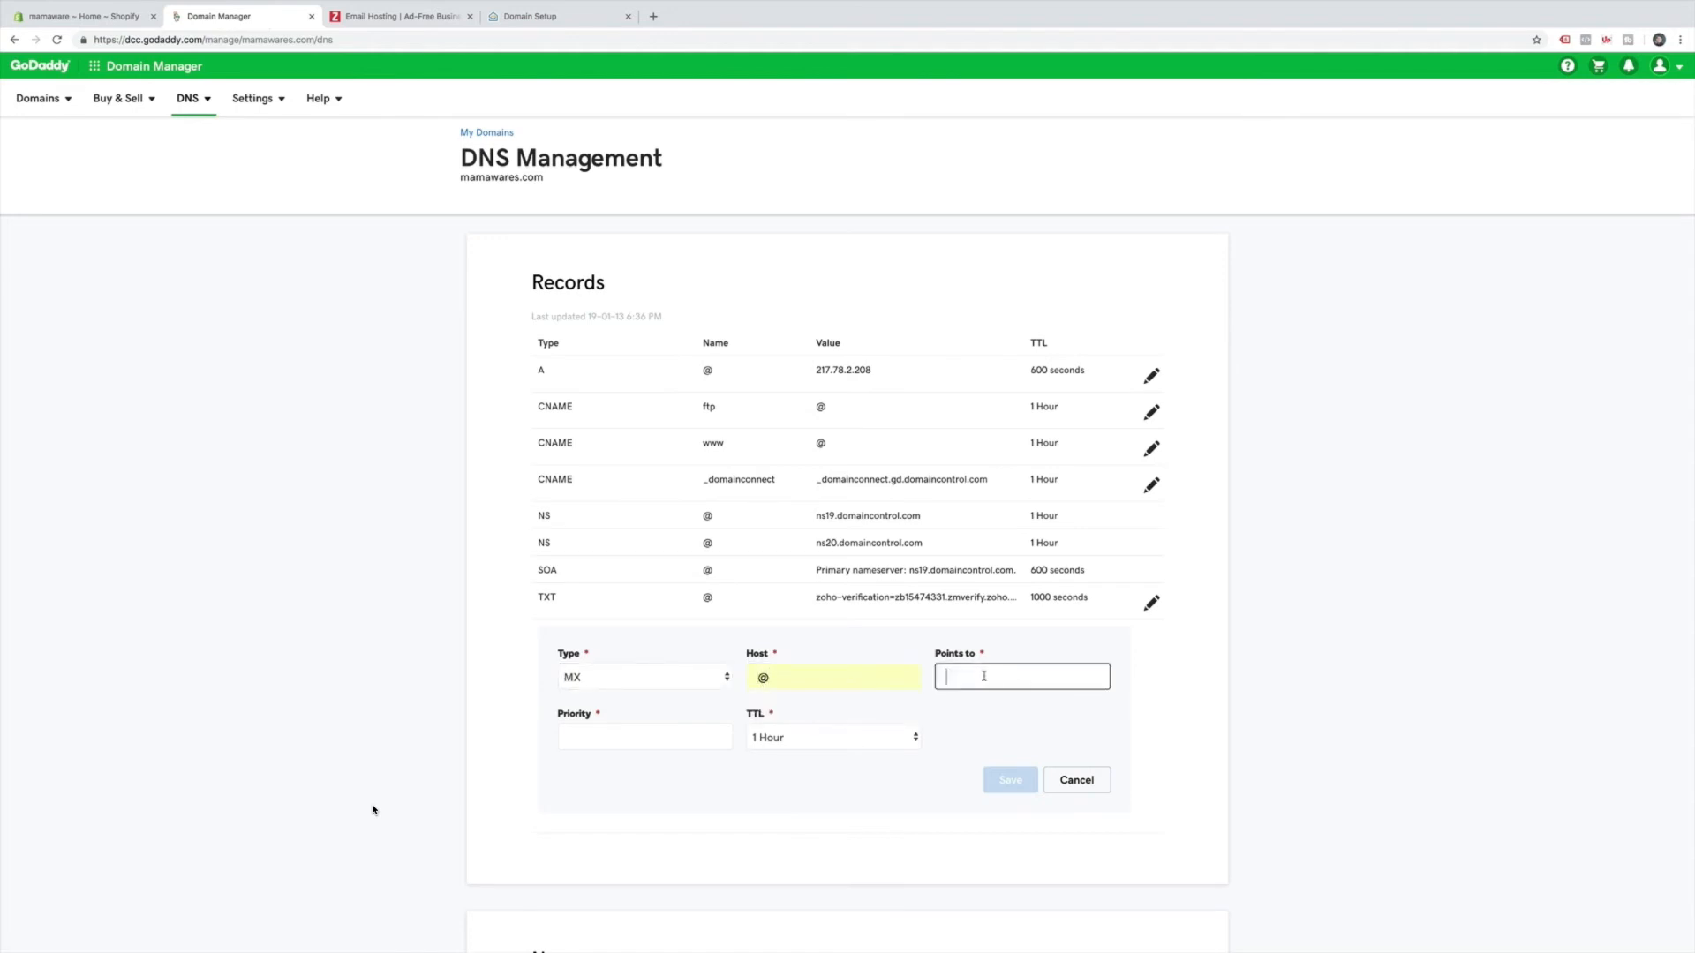
key(ctrl+v)
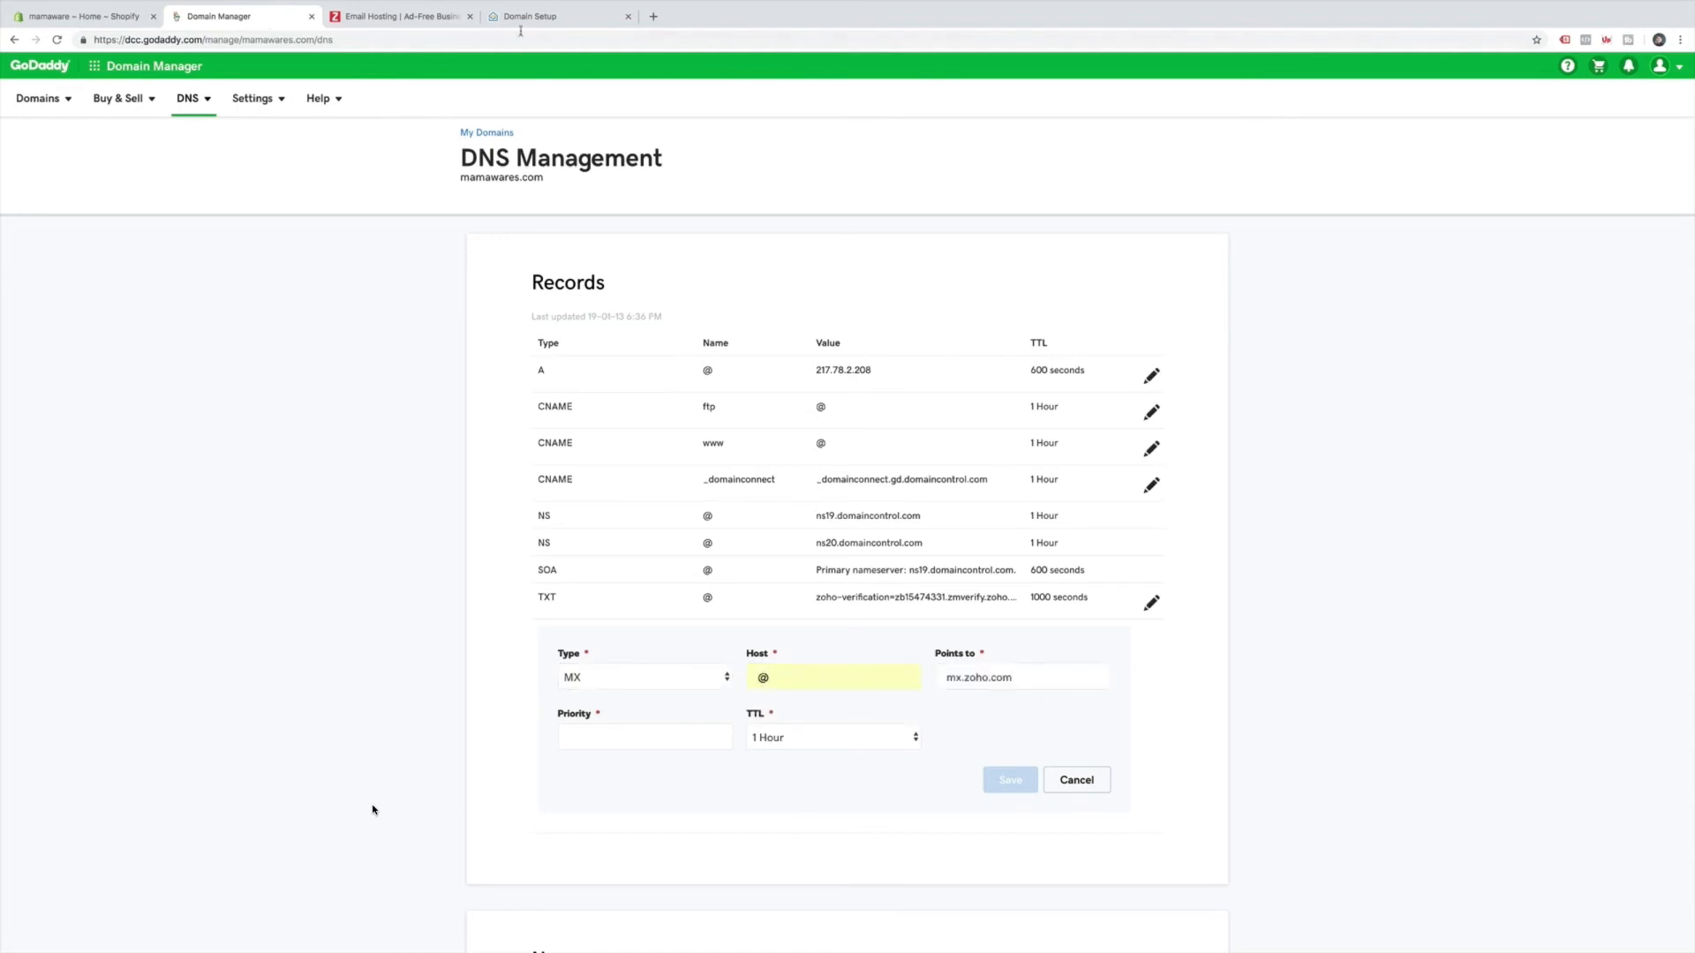
click(395, 19)
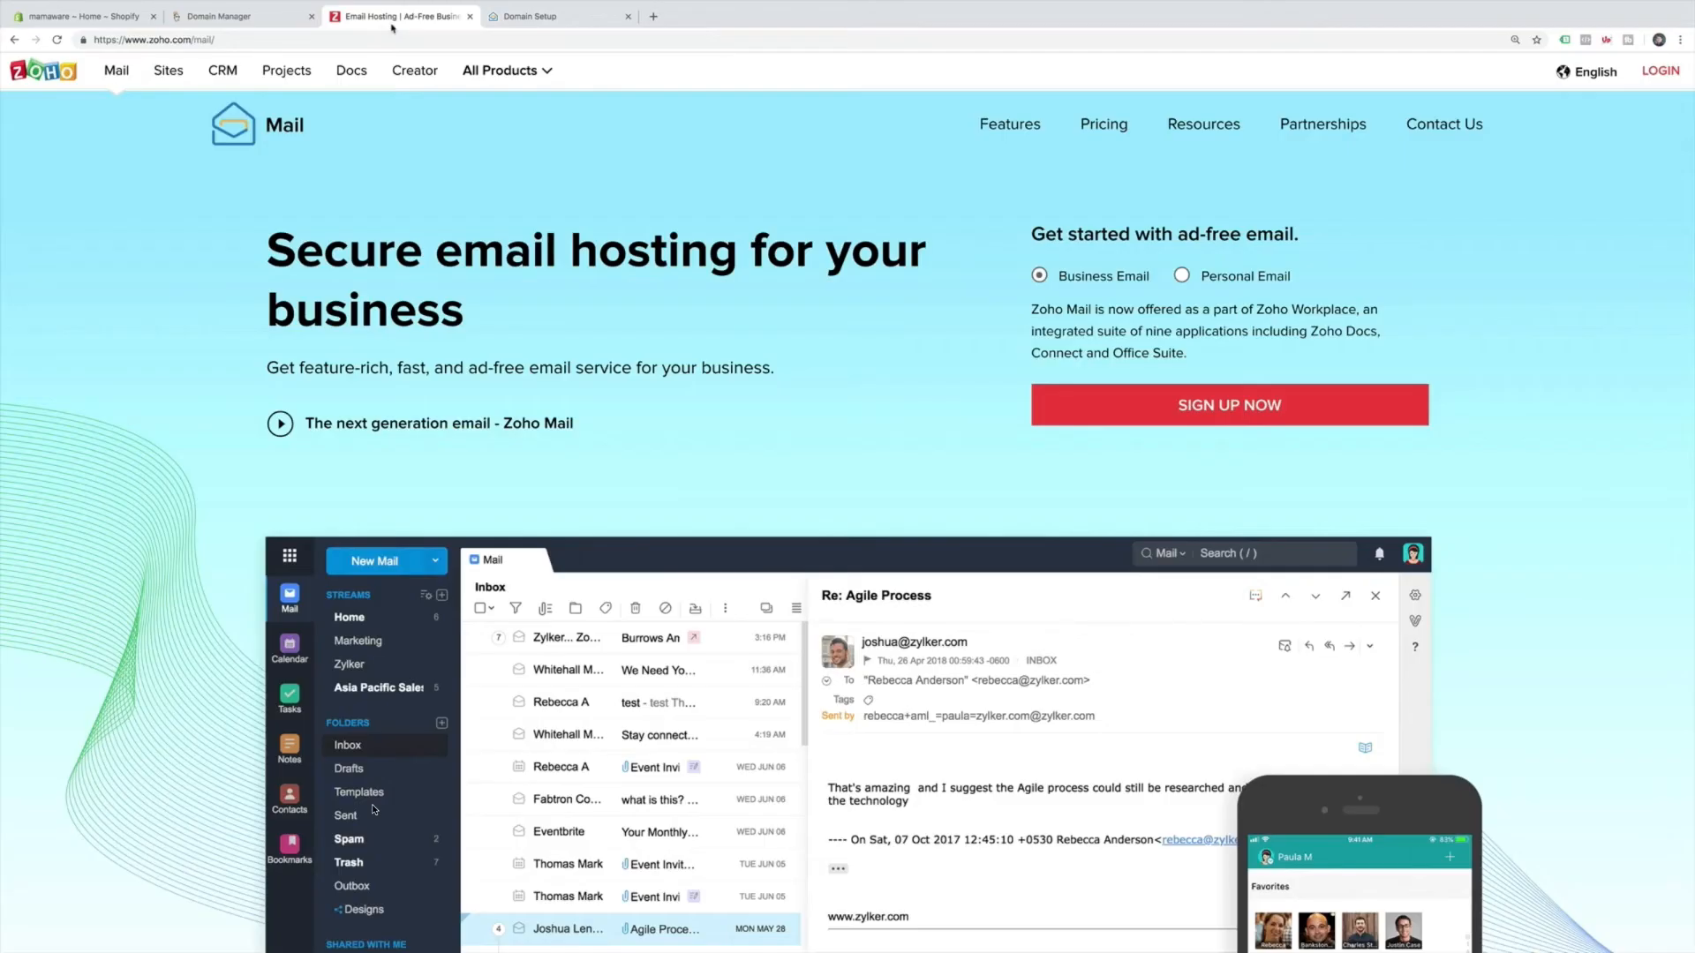
click(547, 16)
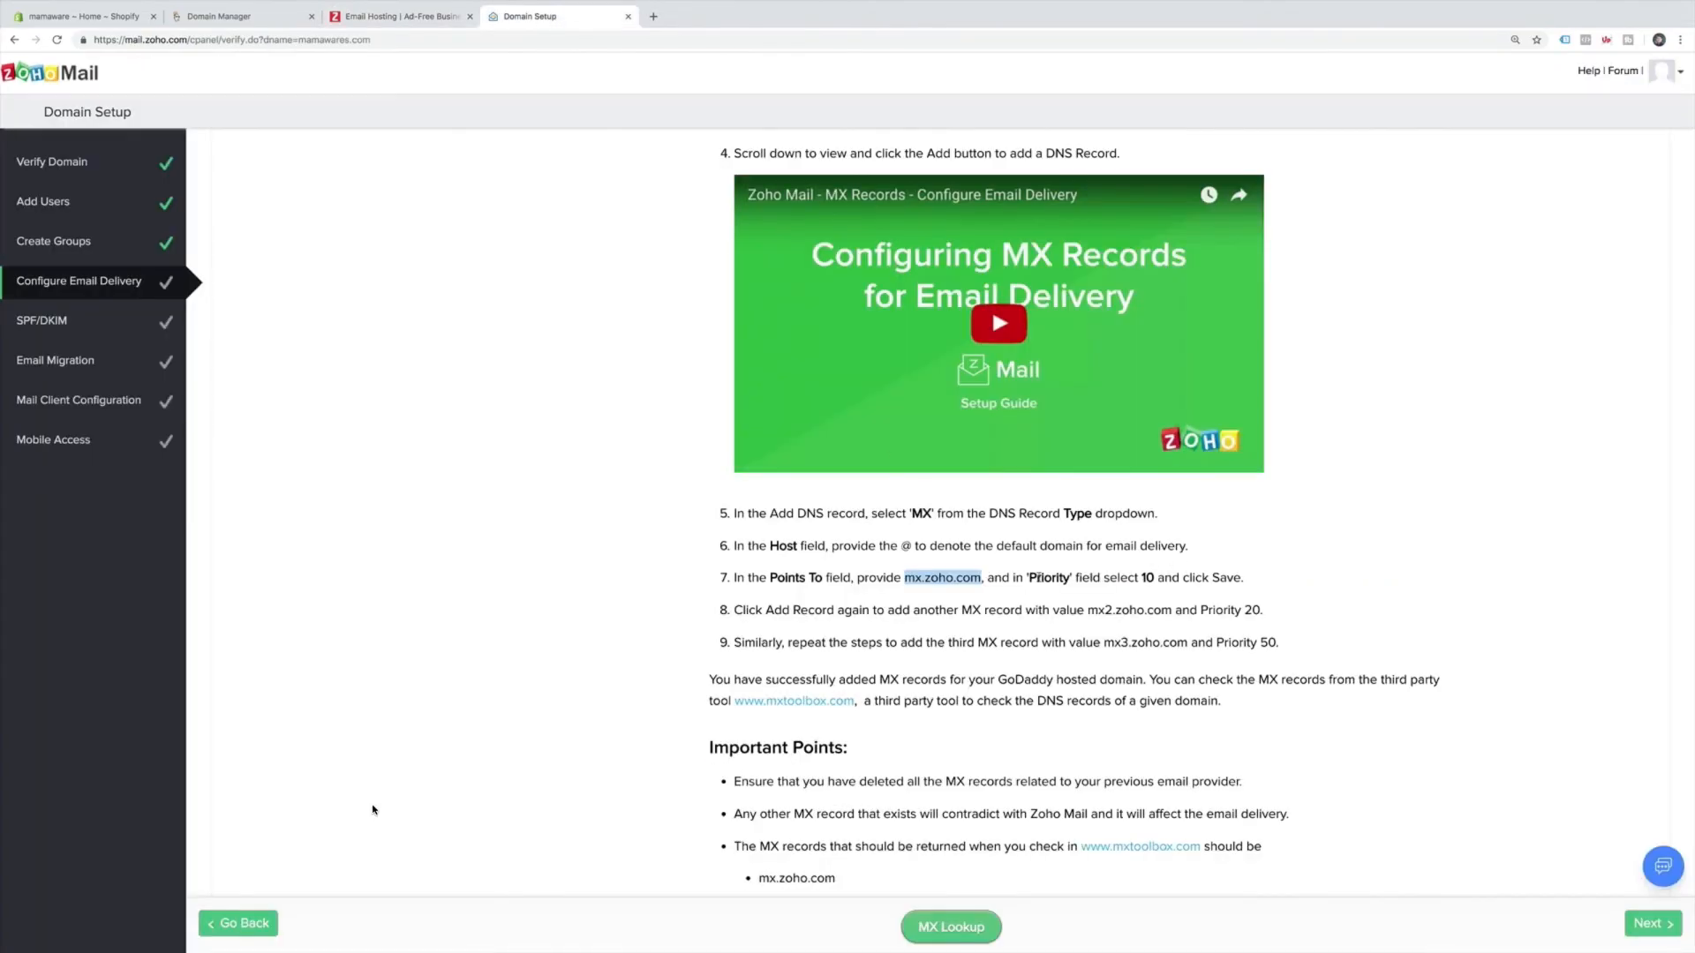
click(271, 25)
click(667, 725)
text(10)
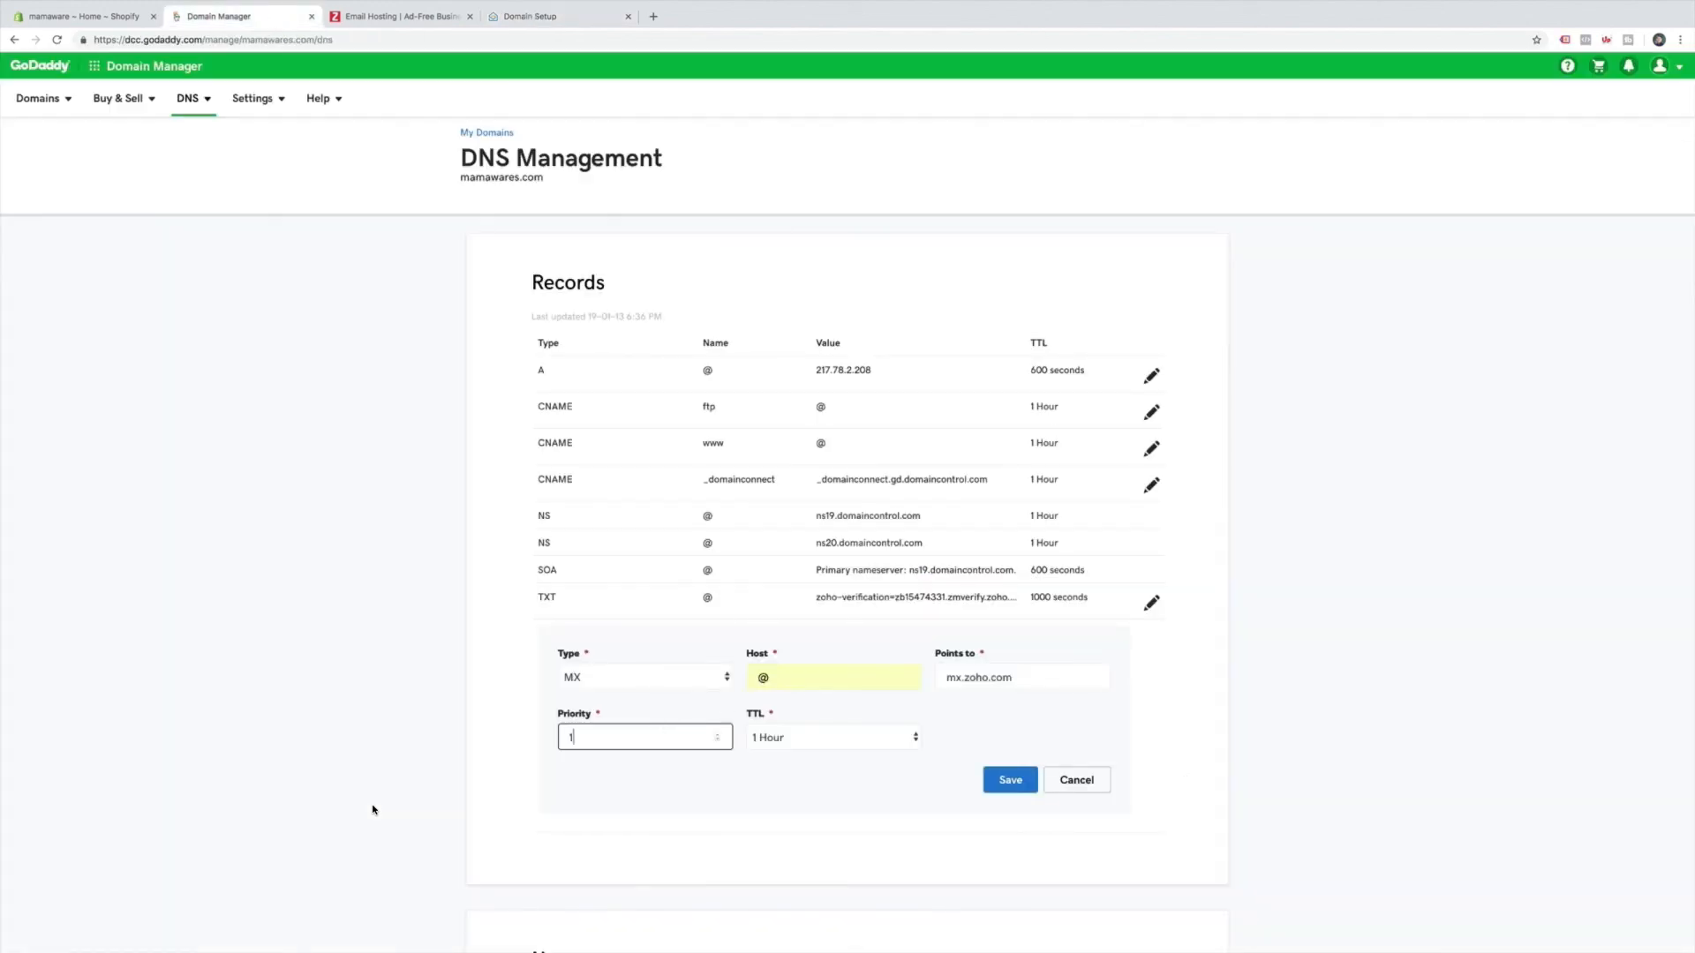
click(498, 7)
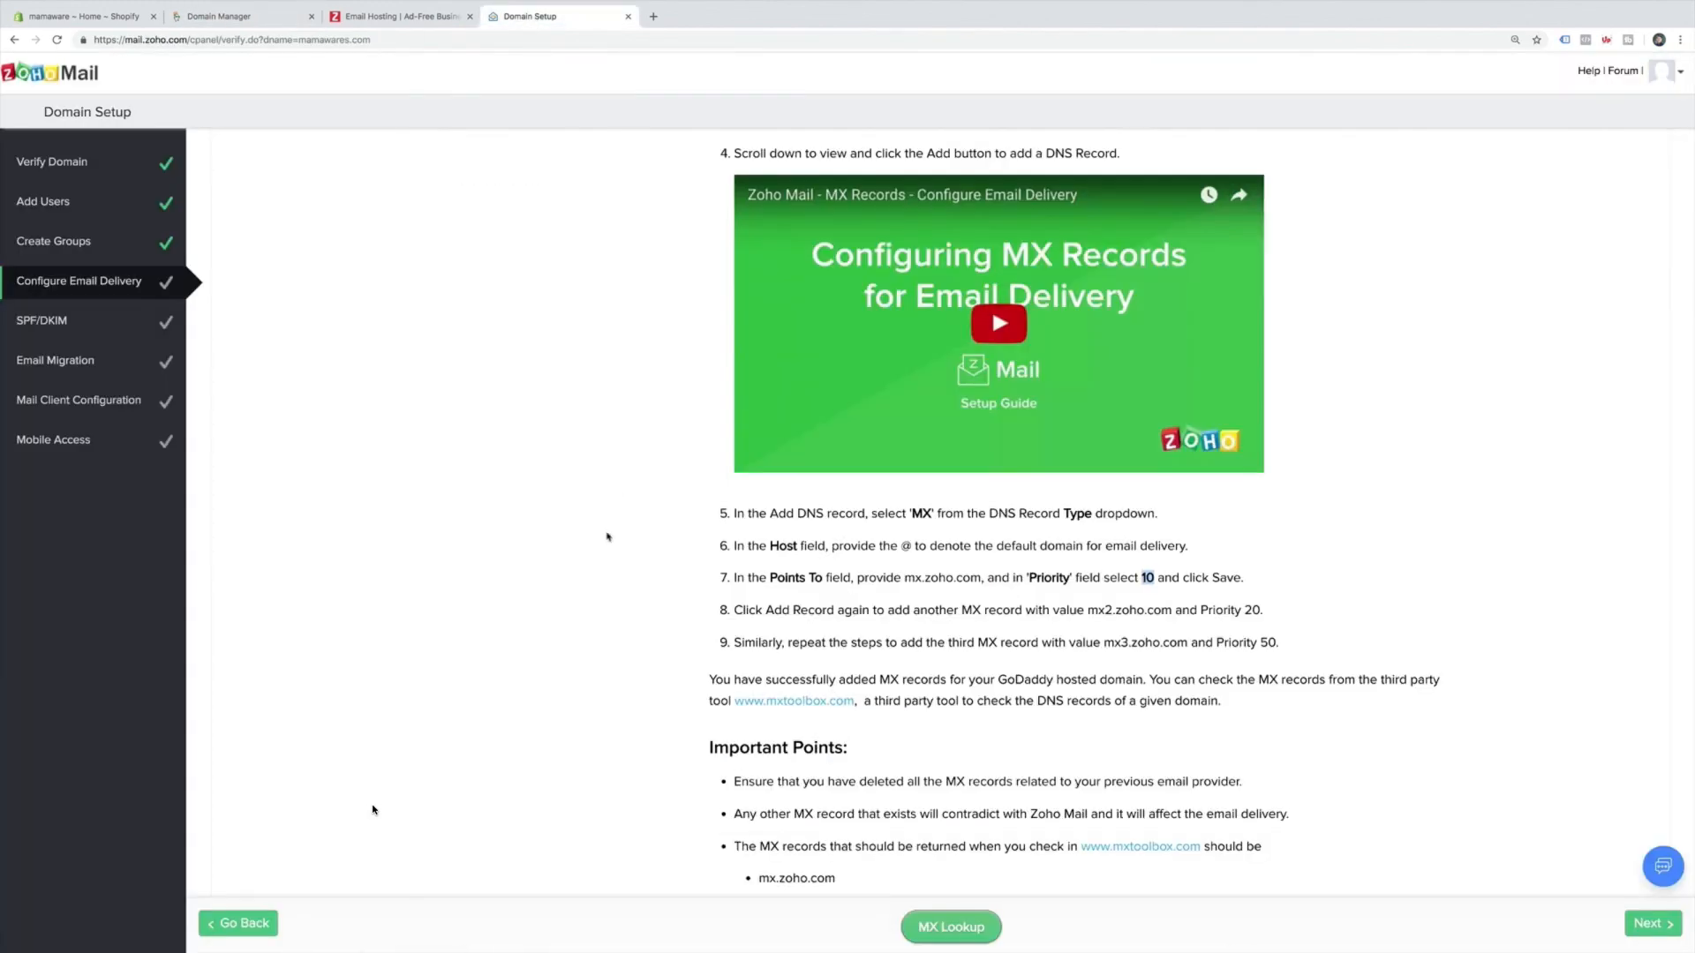
scroll(683, 610, down, 5)
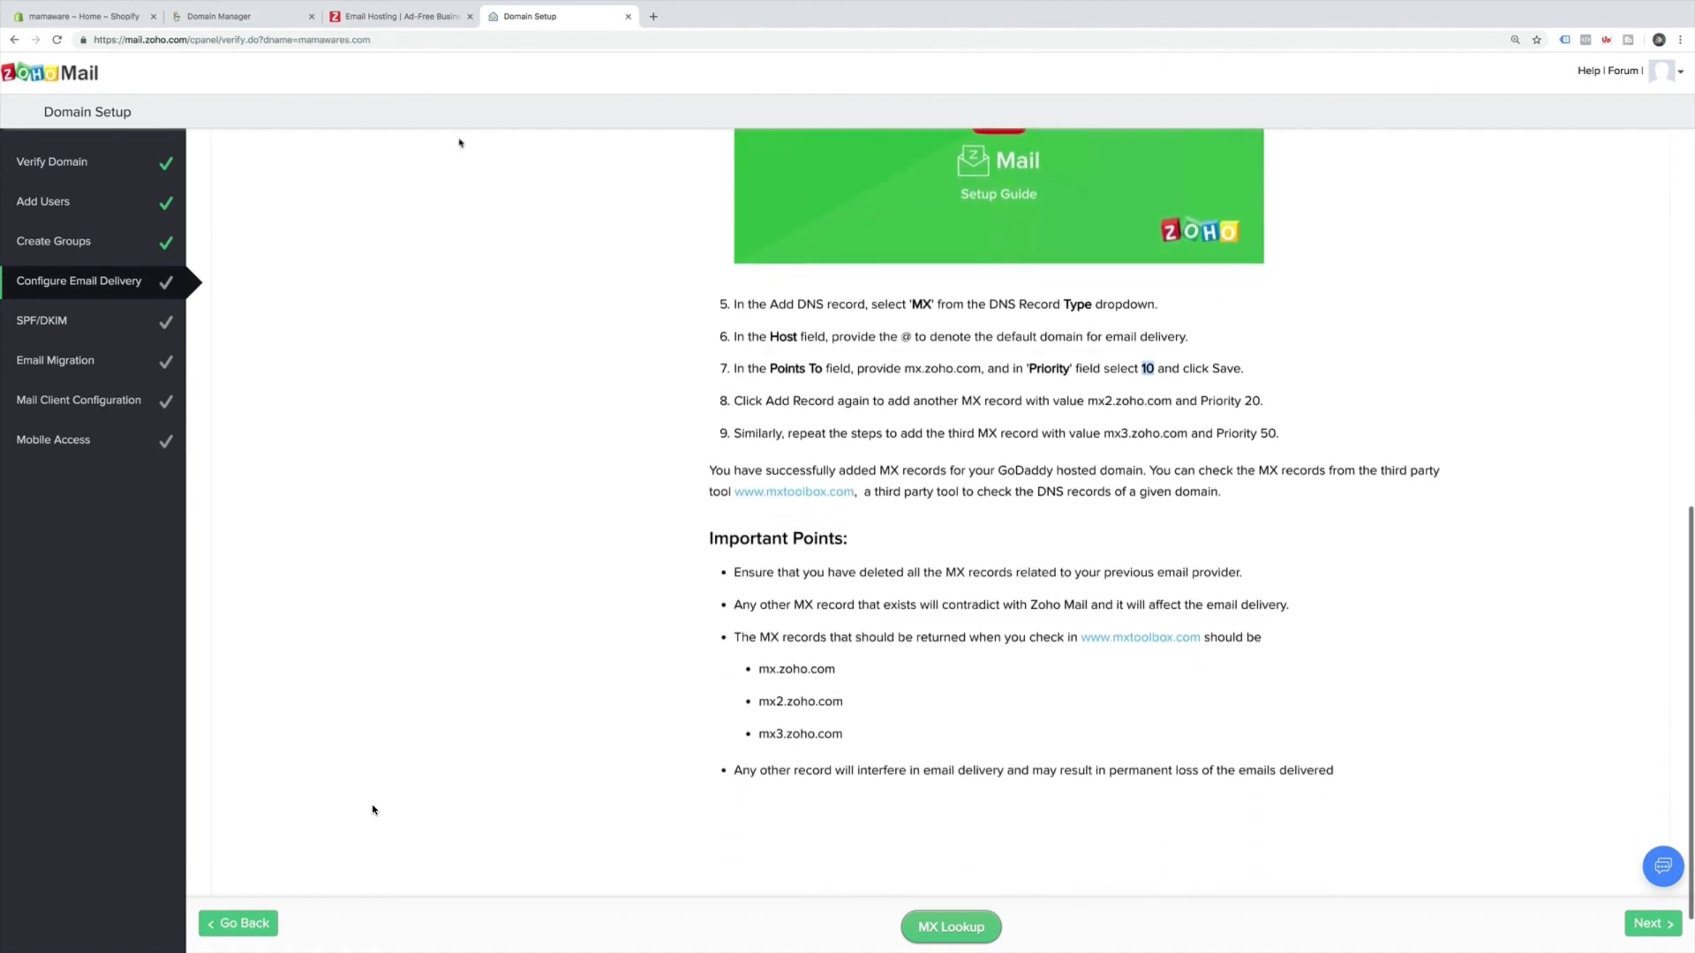
click(271, 25)
click(1015, 788)
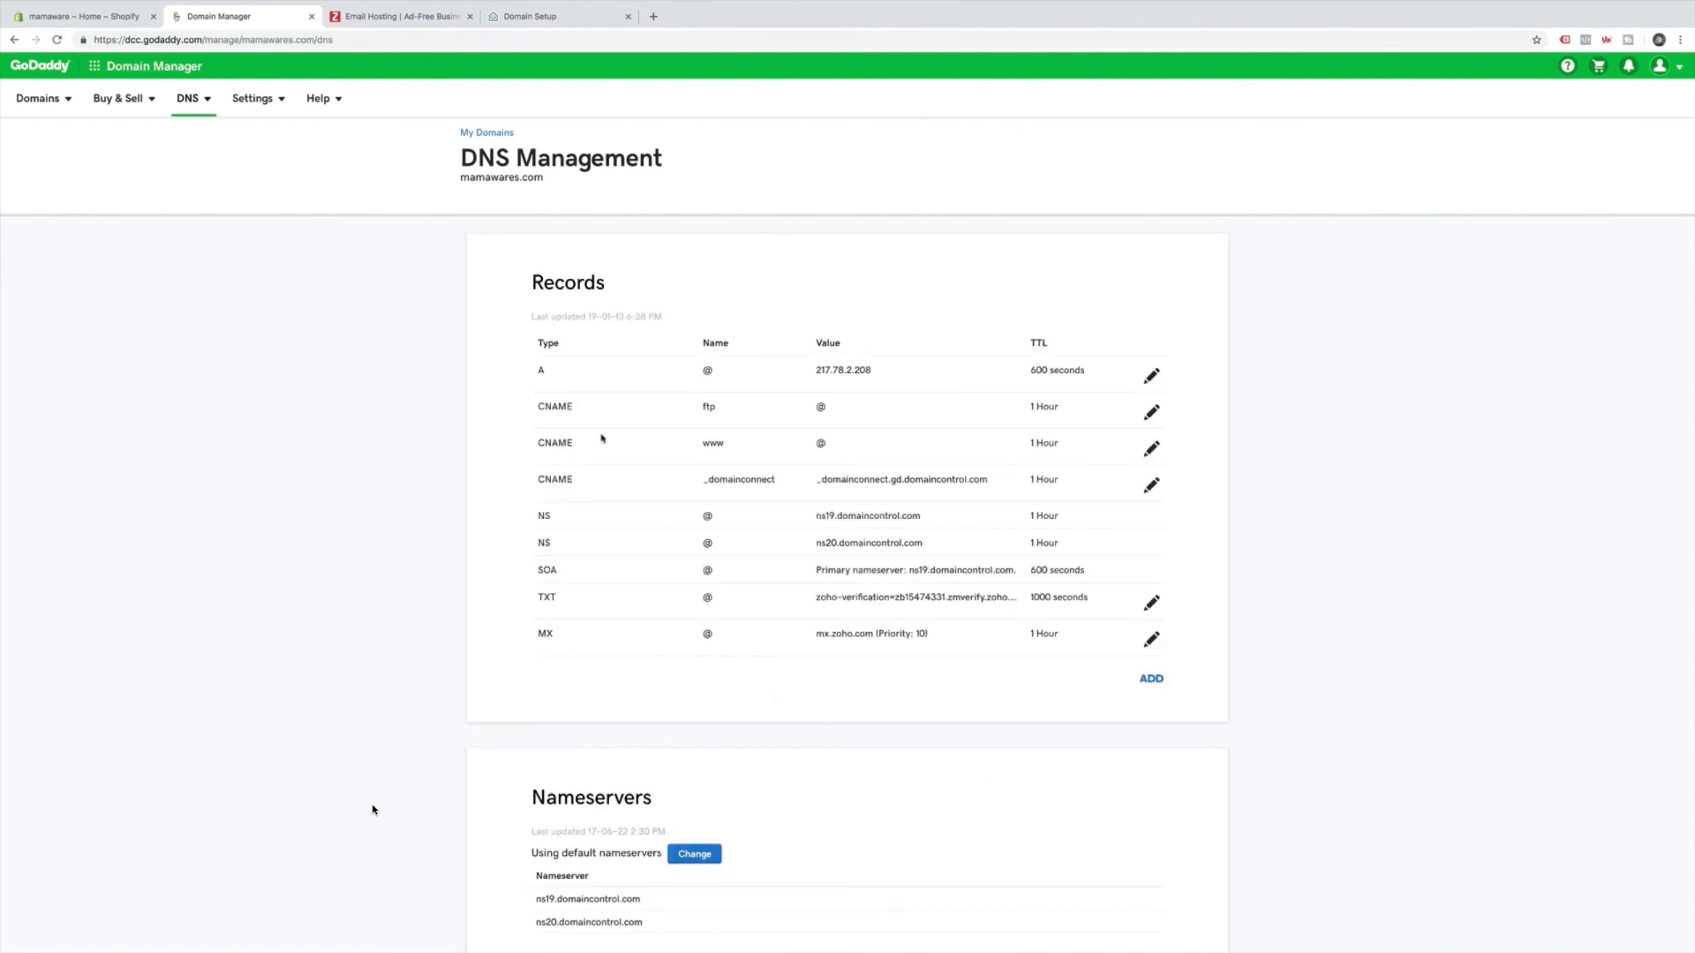
Check Zoho's MX instructions, then start a new GoDaddy MX record with host @.
click(540, 17)
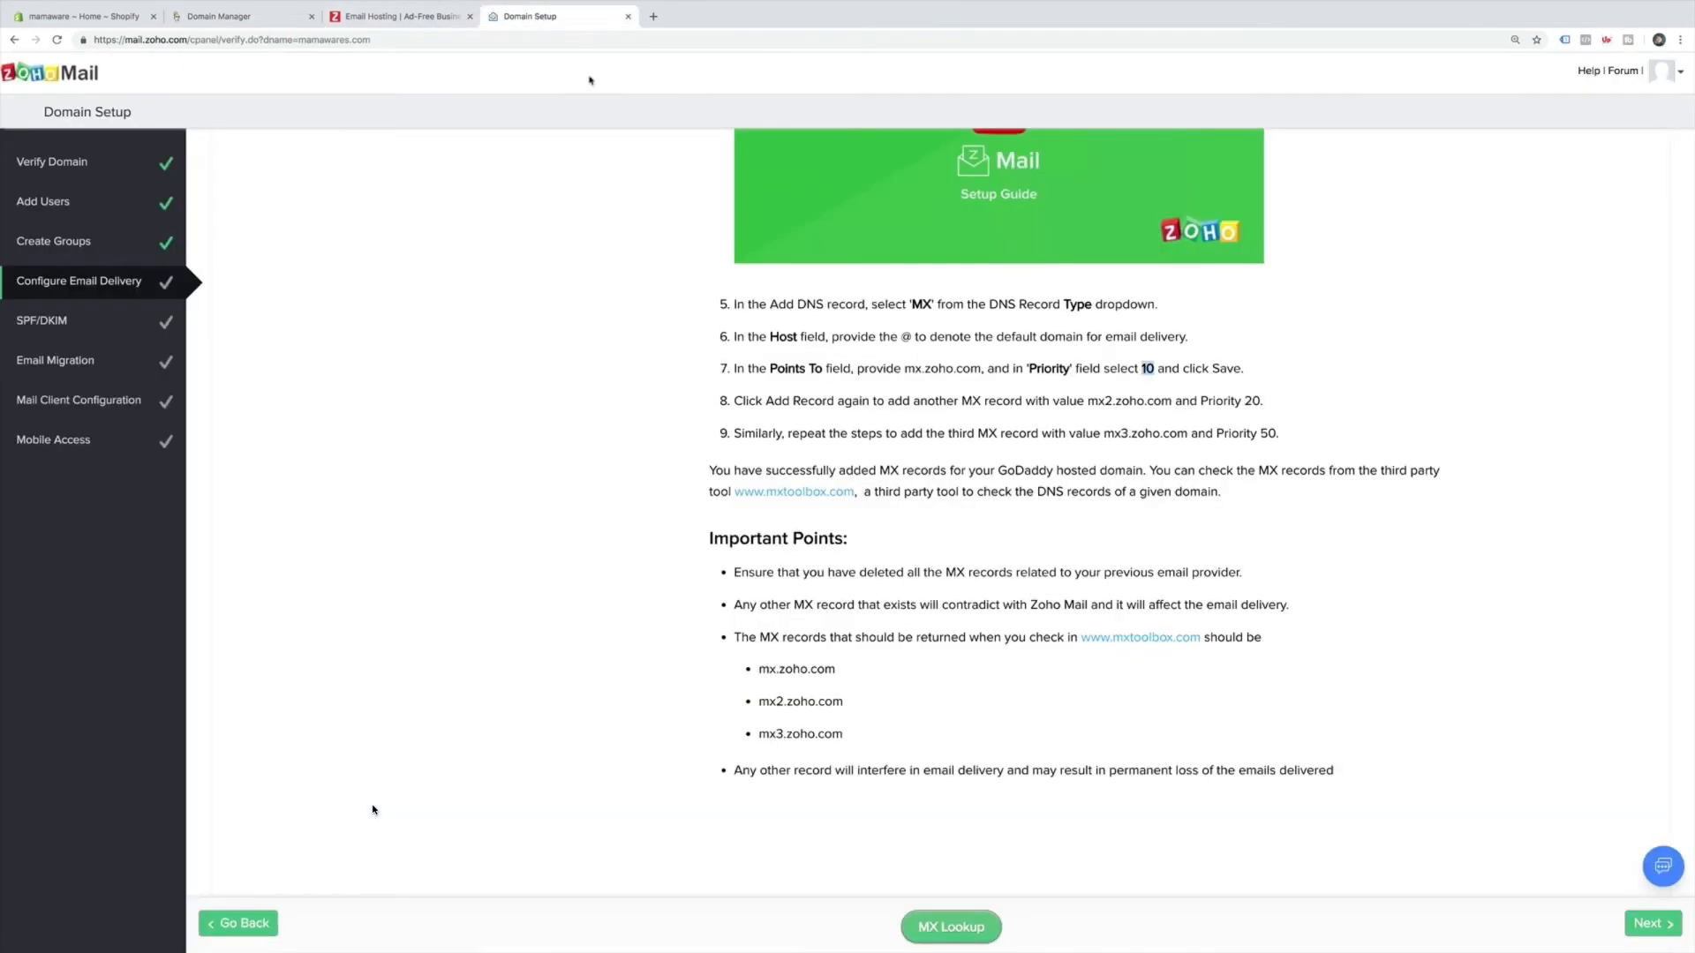
scroll(819, 387, up, 1)
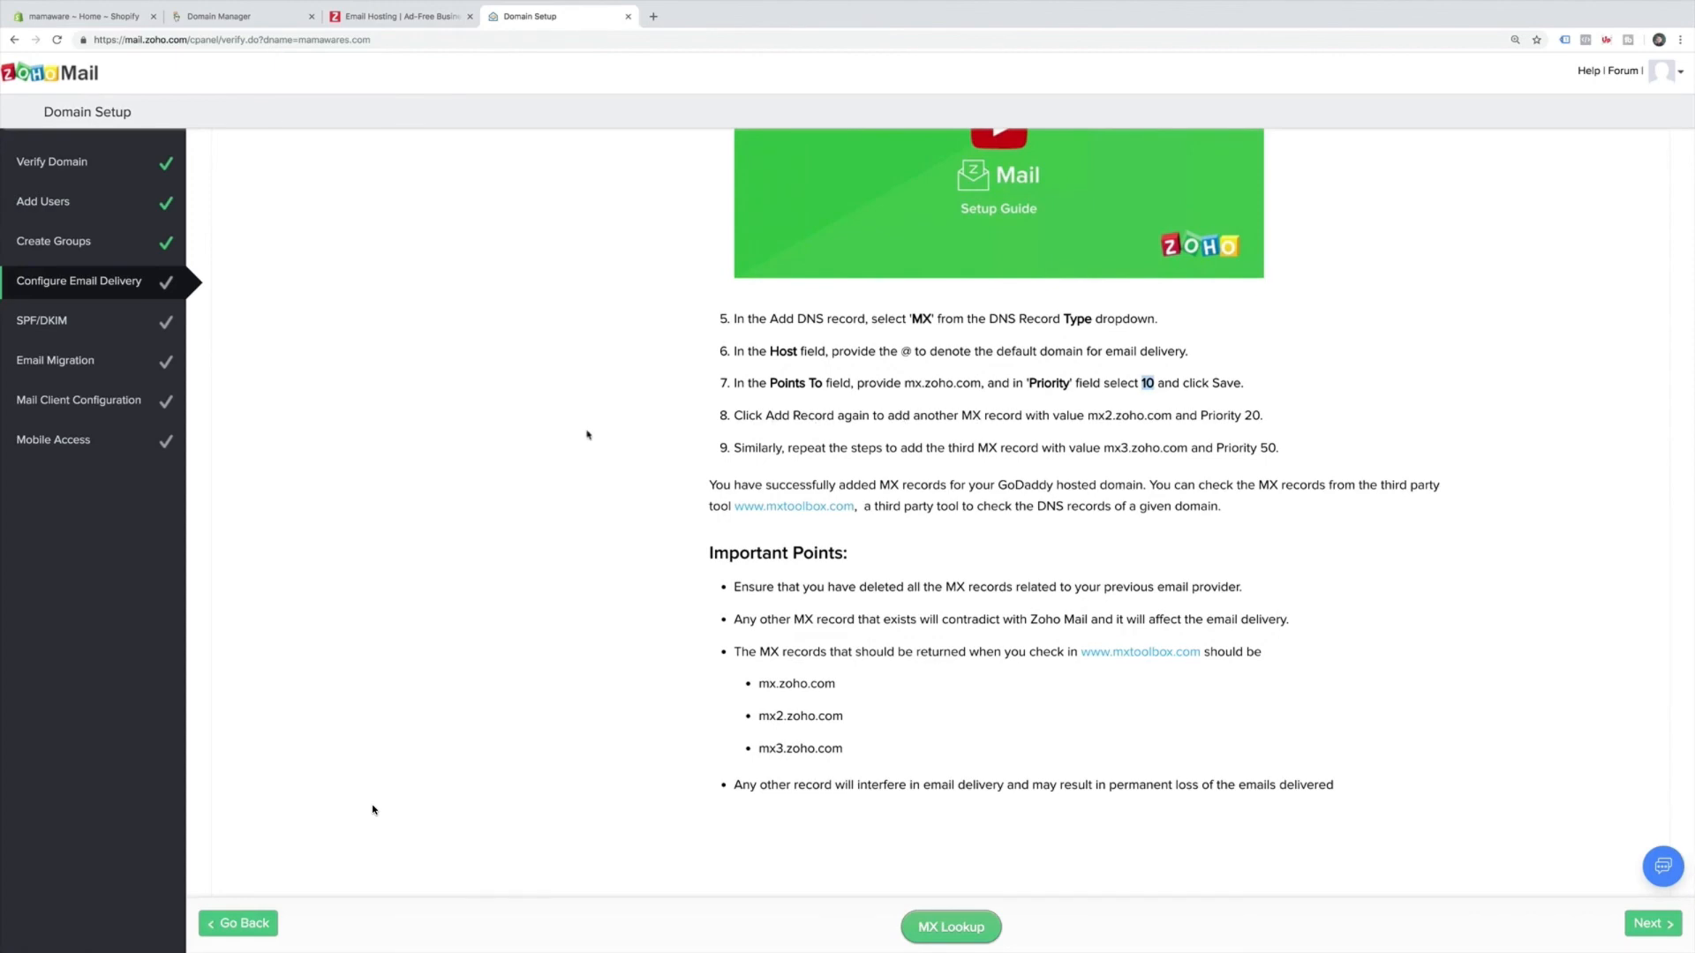
scroll(588, 435, up, 10)
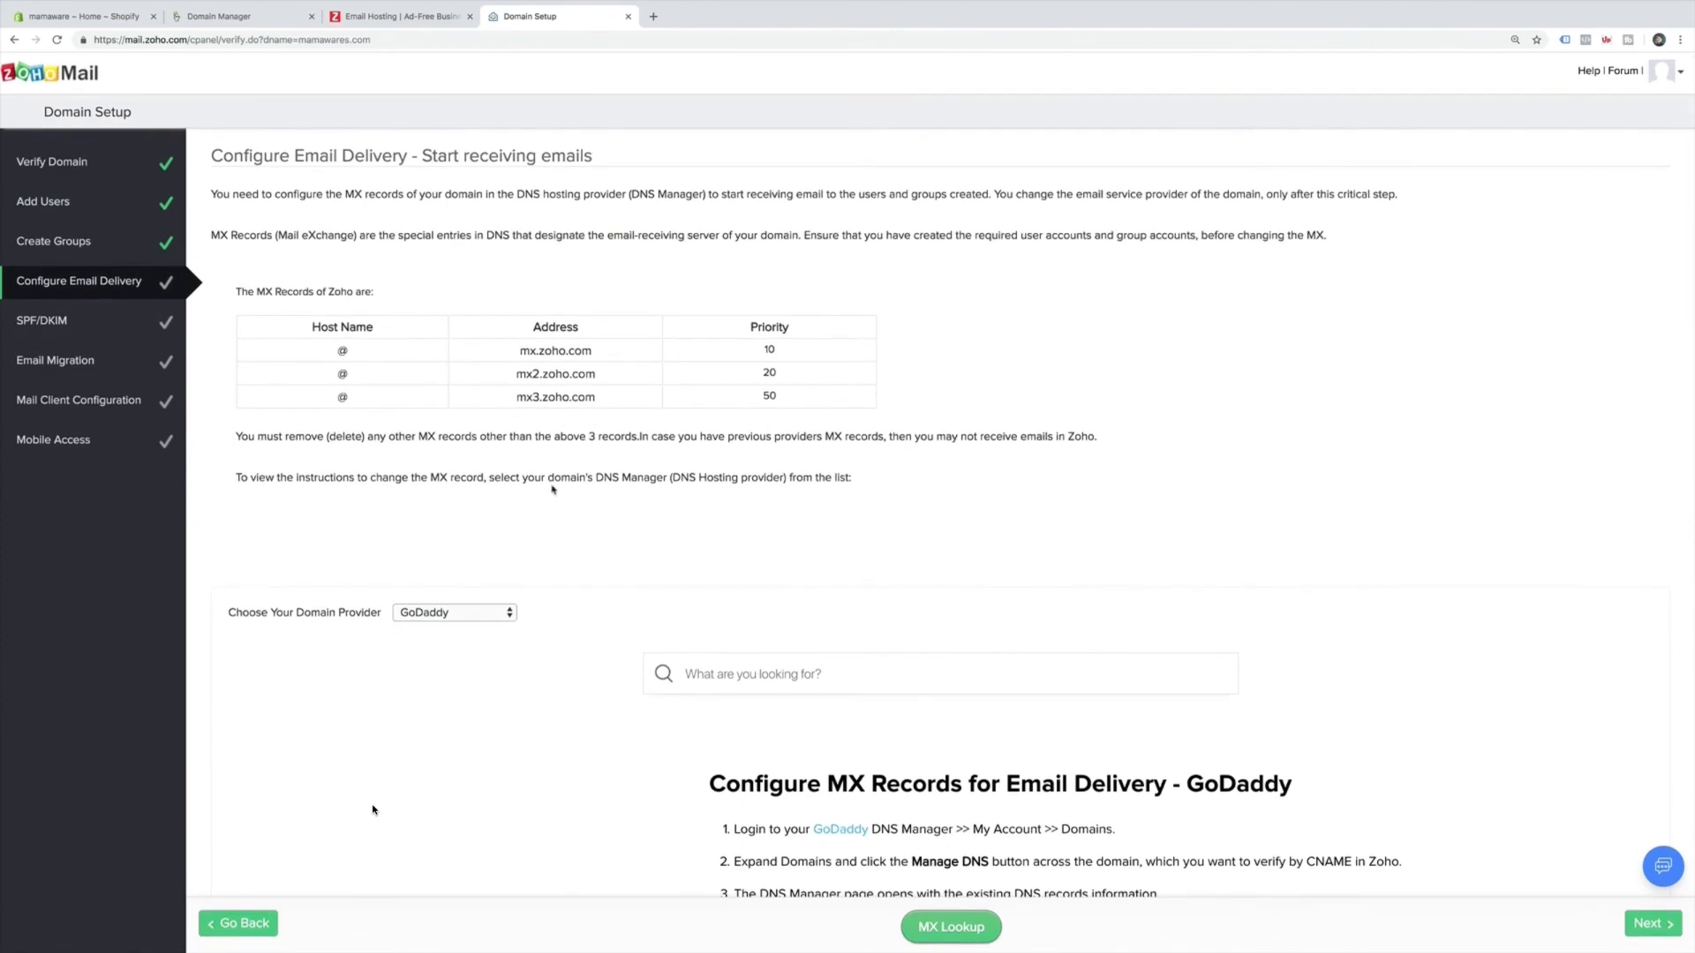
scroll(553, 489, down, 3)
click(401, 16)
click(243, 16)
click(1158, 683)
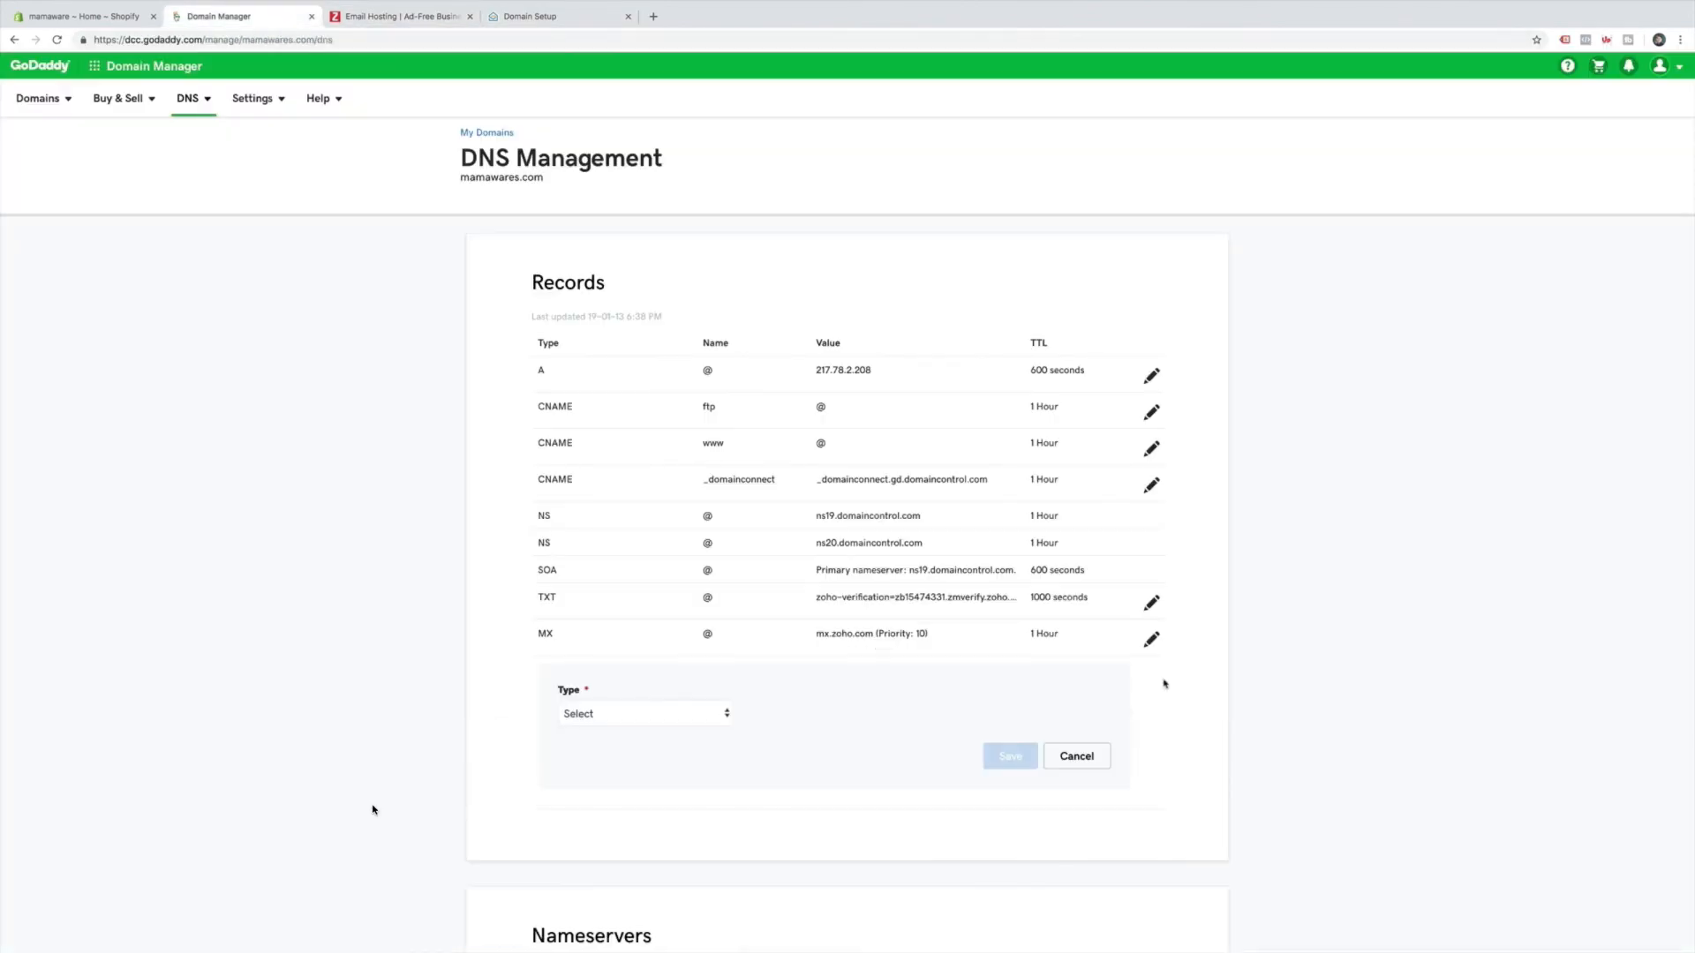
click(643, 715)
click(651, 771)
click(776, 713)
text(@)
Point the record to mx2.zoho.com, copied from Zoho, with priority 20, and save it.
click(988, 706)
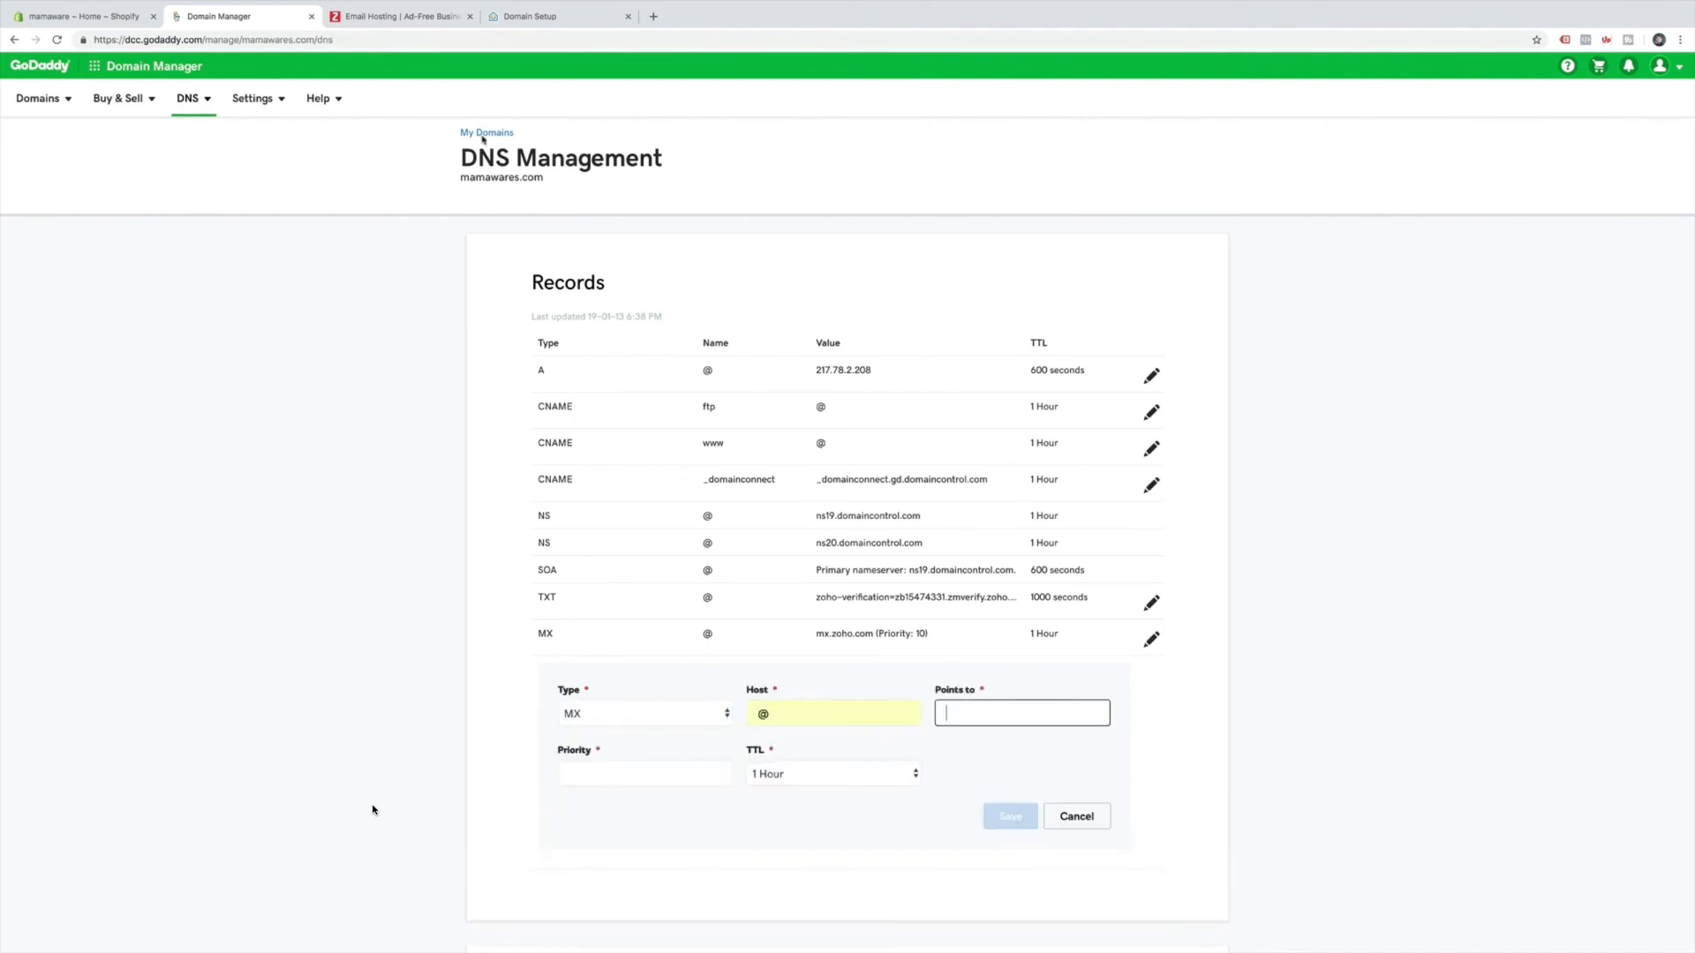
click(540, 25)
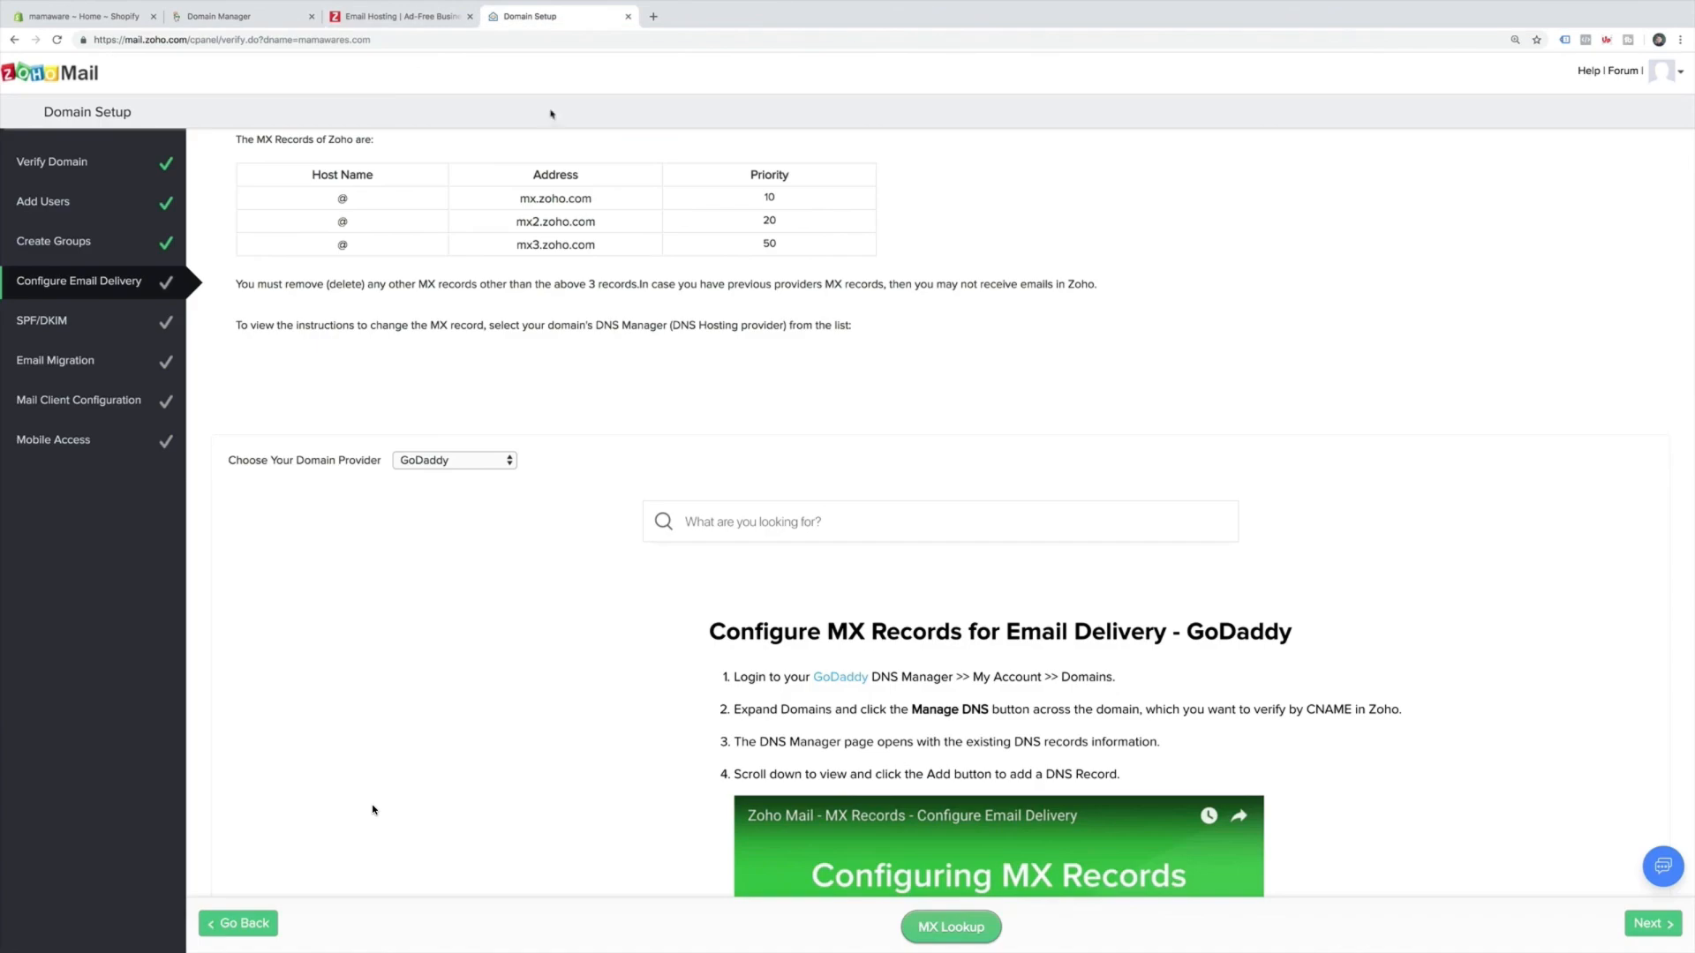
double_click(555, 222)
key(ctrl+c)
click(239, 24)
key(ctrl+v)
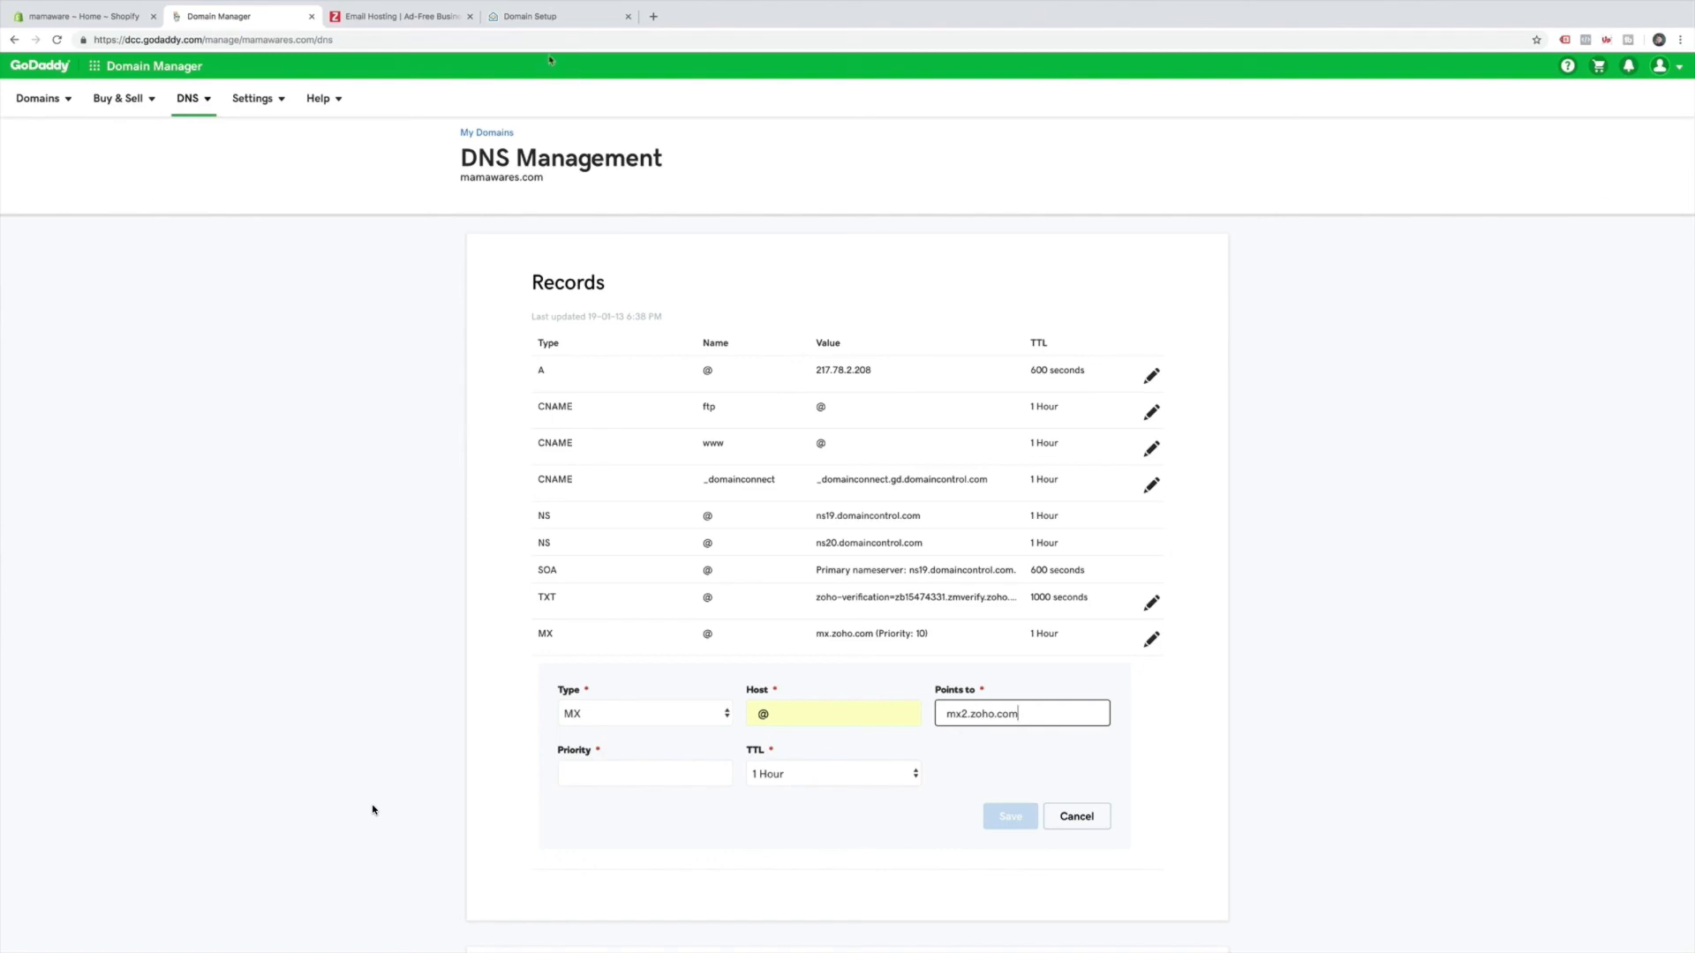
click(549, 17)
scroll(1202, 687, down, 5)
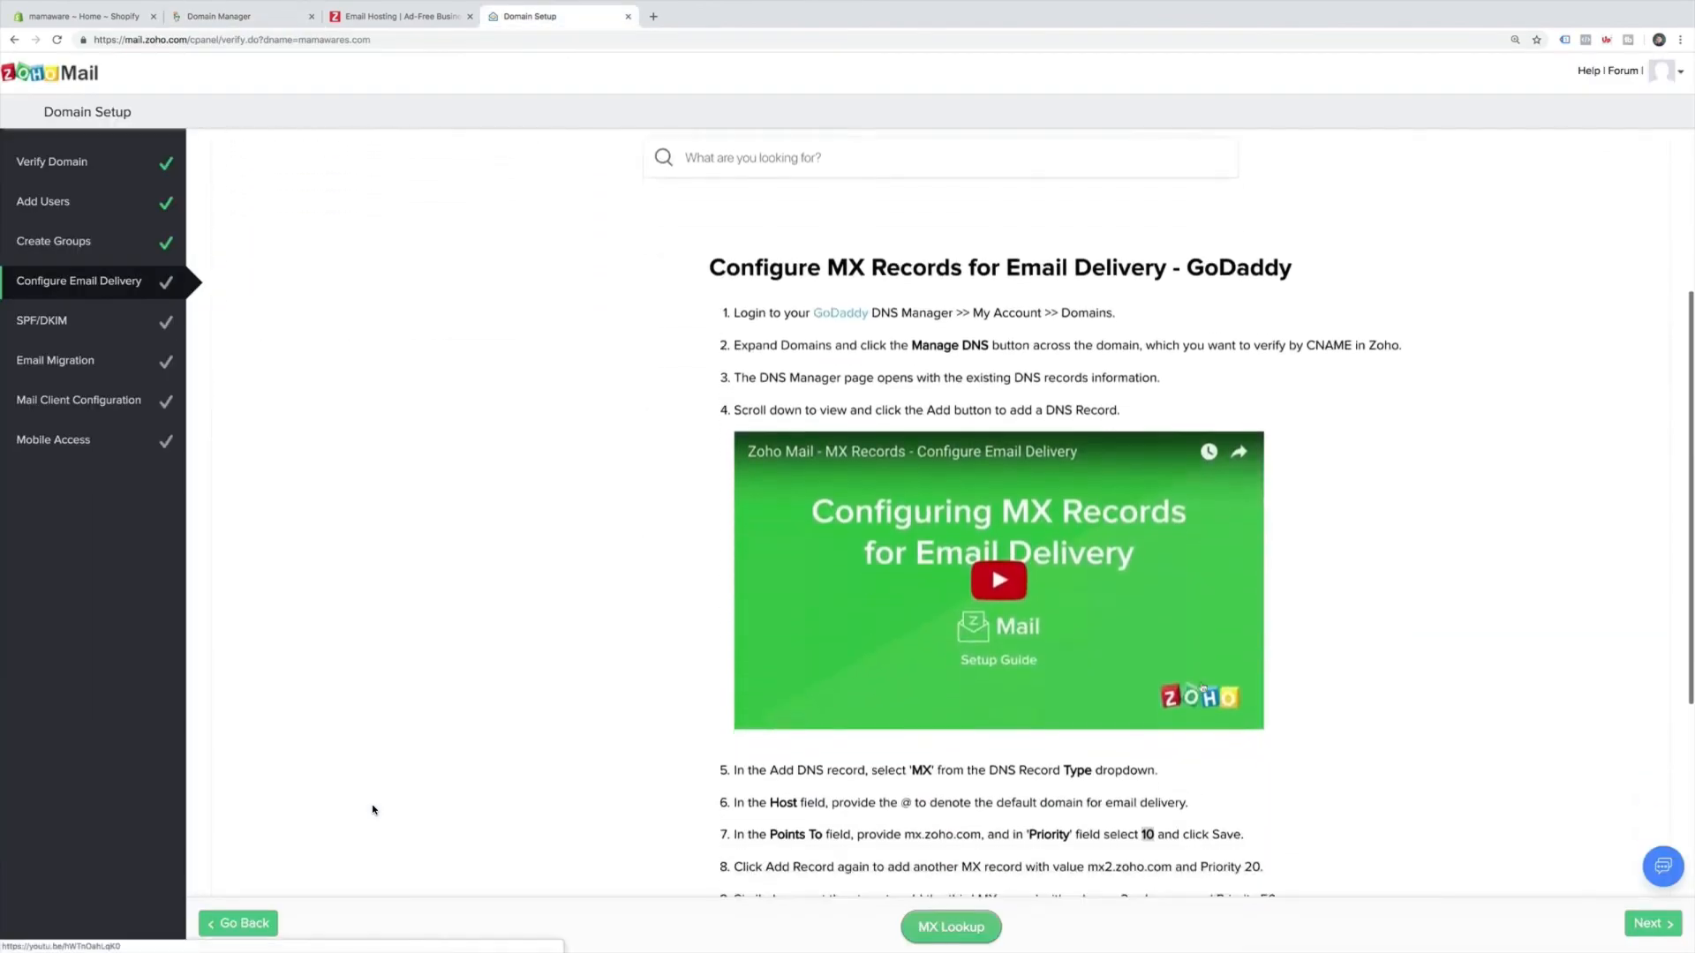
scroll(1202, 688, down, 3)
click(211, 16)
click(642, 771)
text(20)
click(1015, 817)
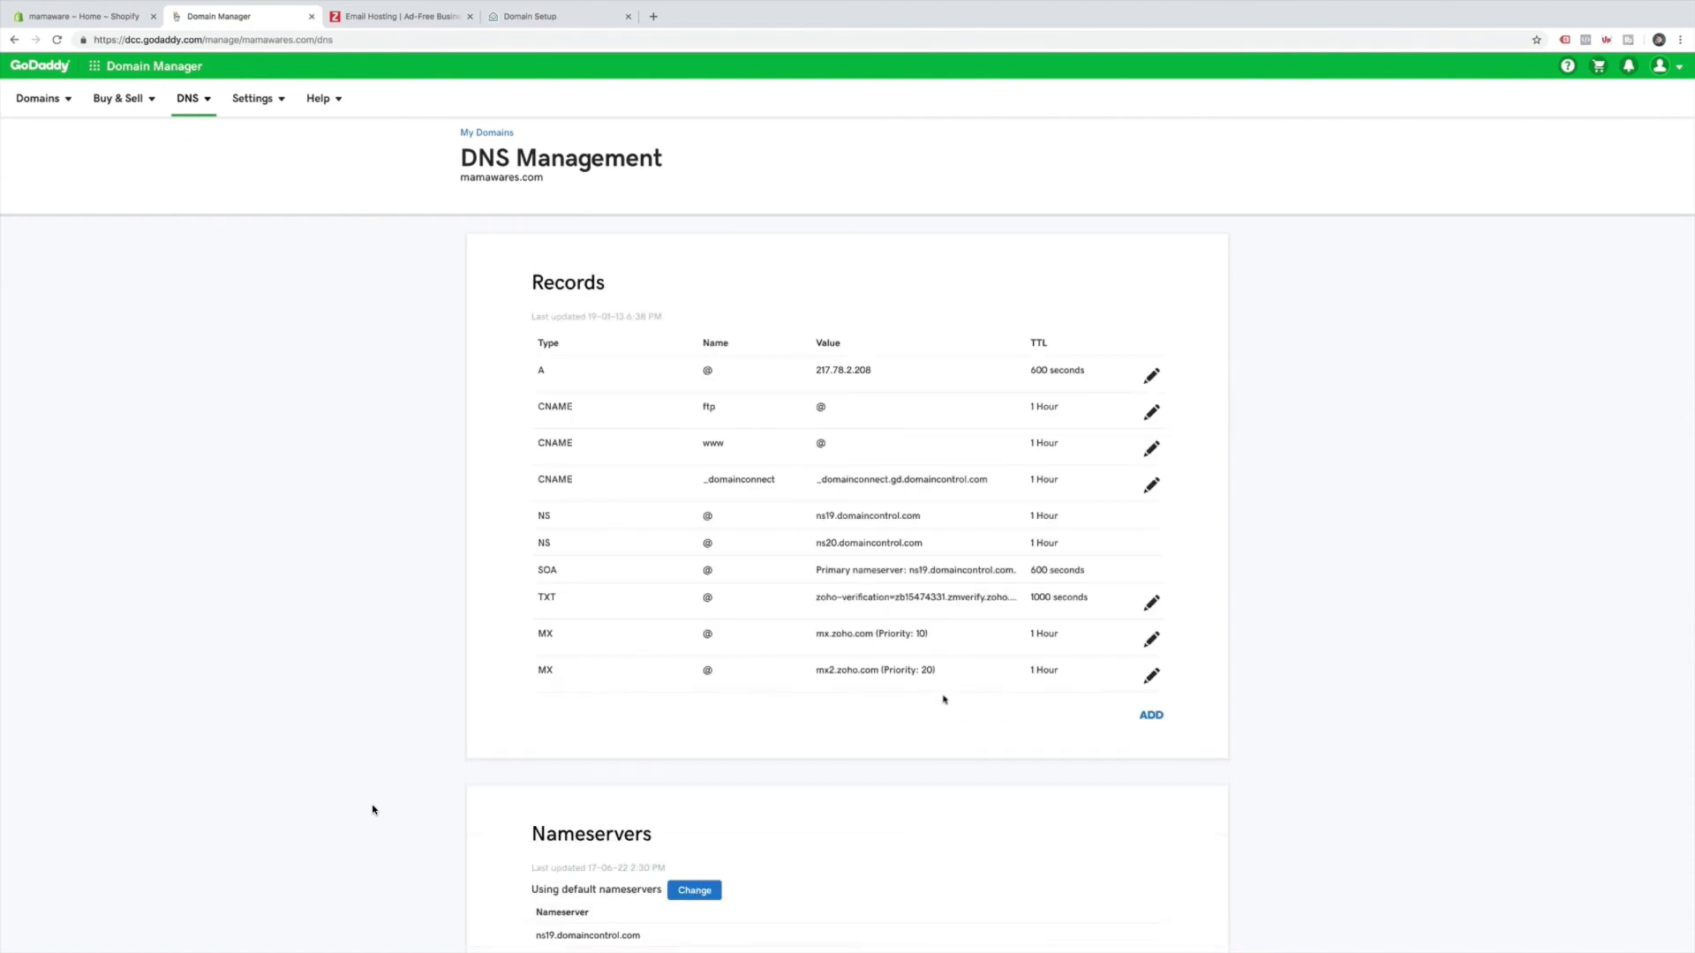
Copy mx3.zoho.com from Zoho and start another GoDaddy MX record with host @.
click(559, 19)
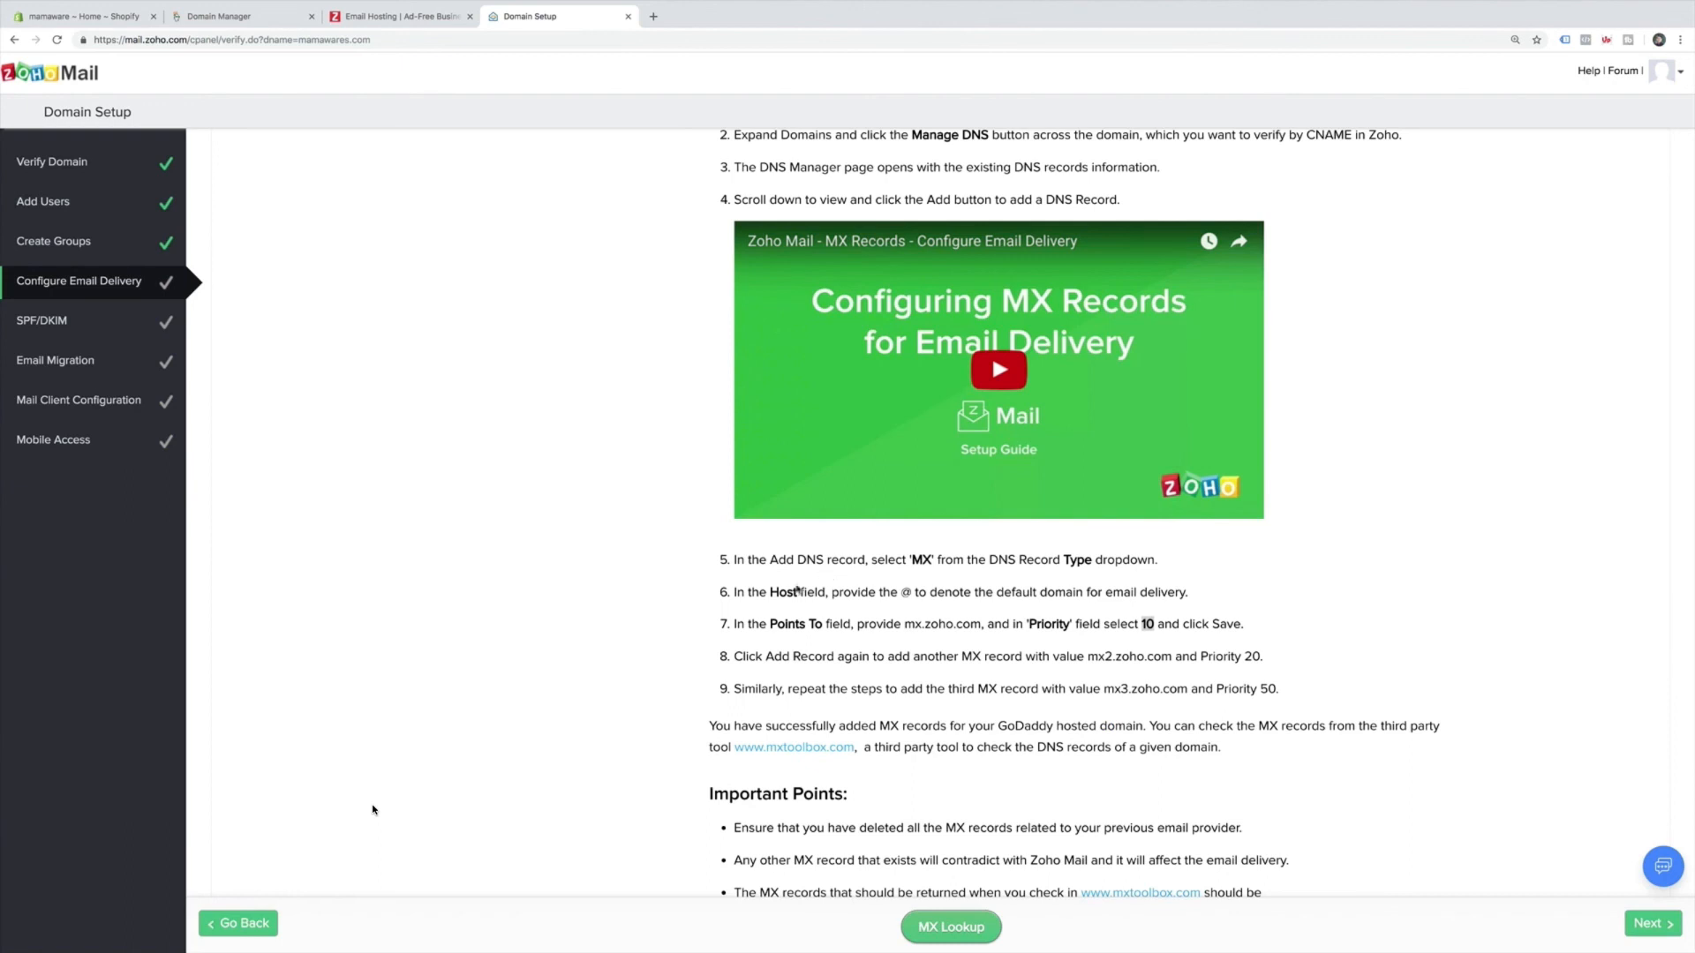
drag(1103, 688, 1186, 689)
key(ctrl+c)
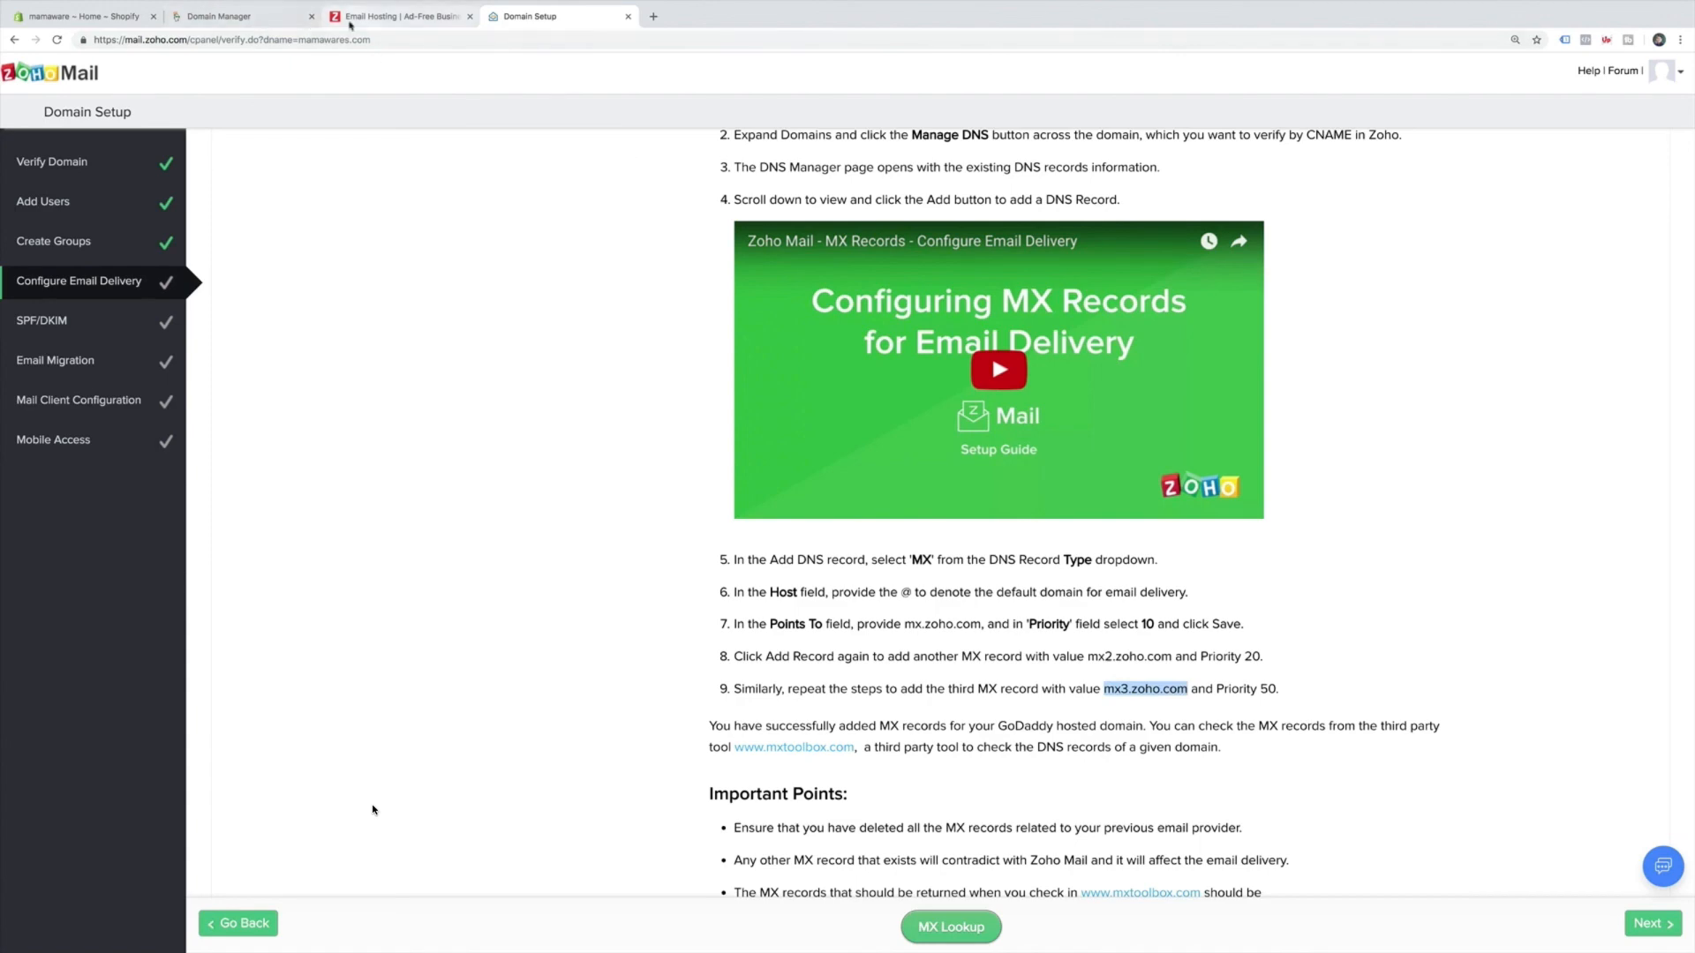
click(397, 16)
click(234, 16)
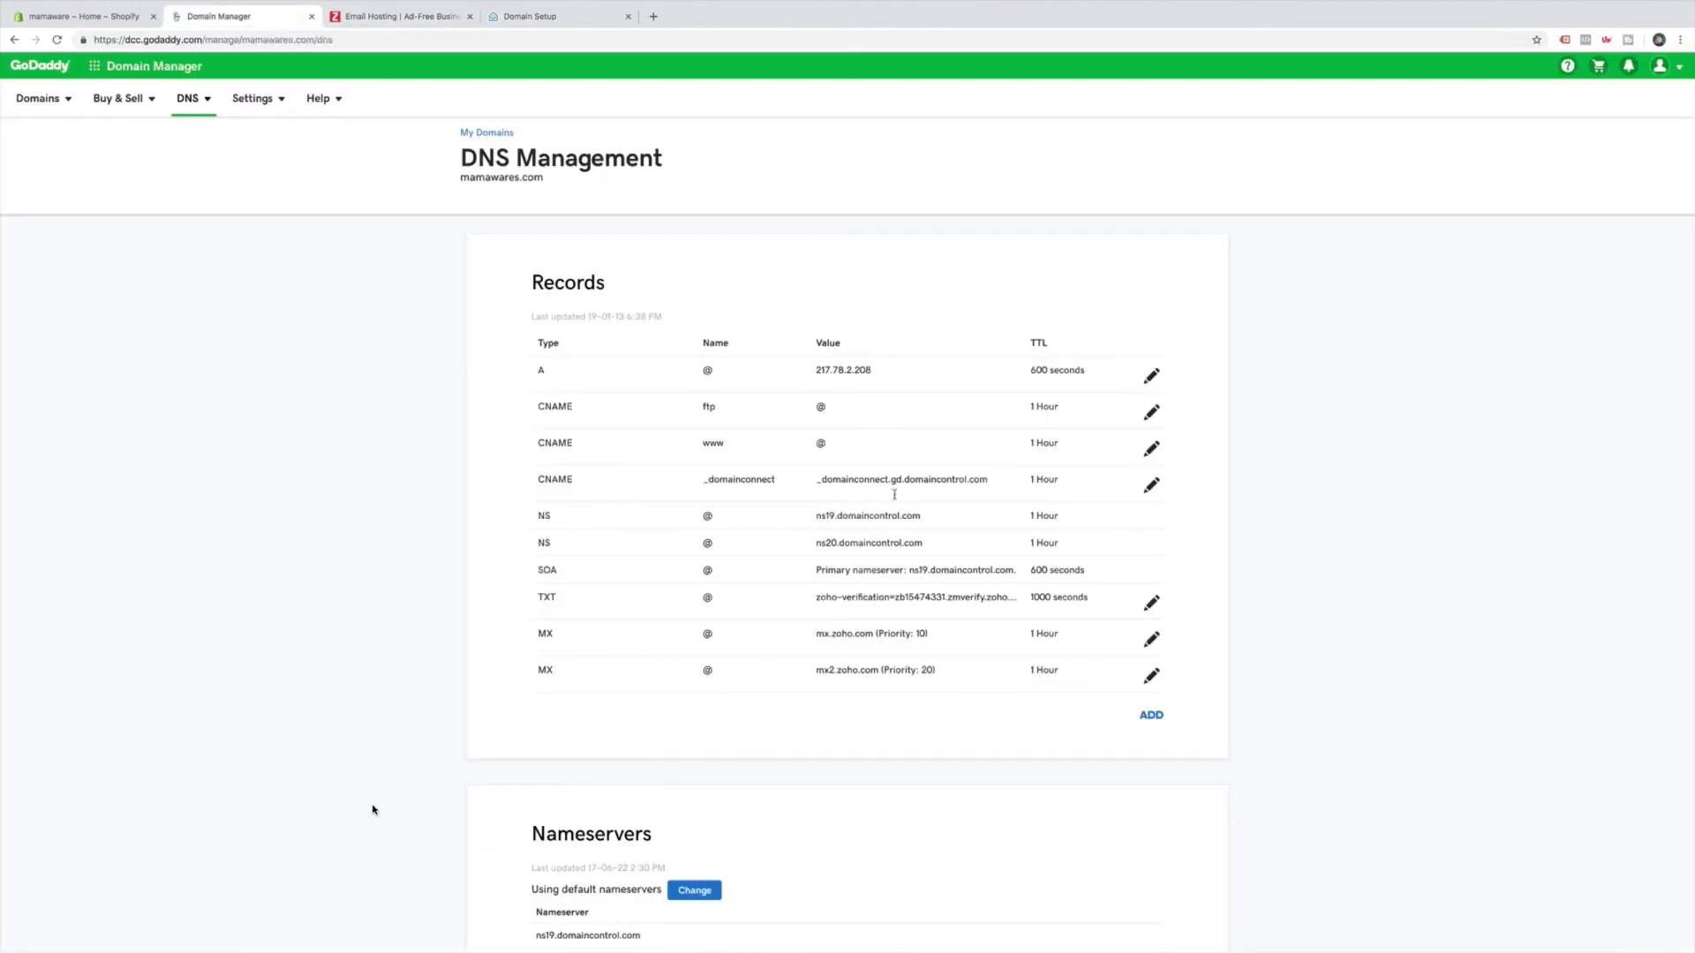
click(1152, 716)
click(658, 752)
click(663, 807)
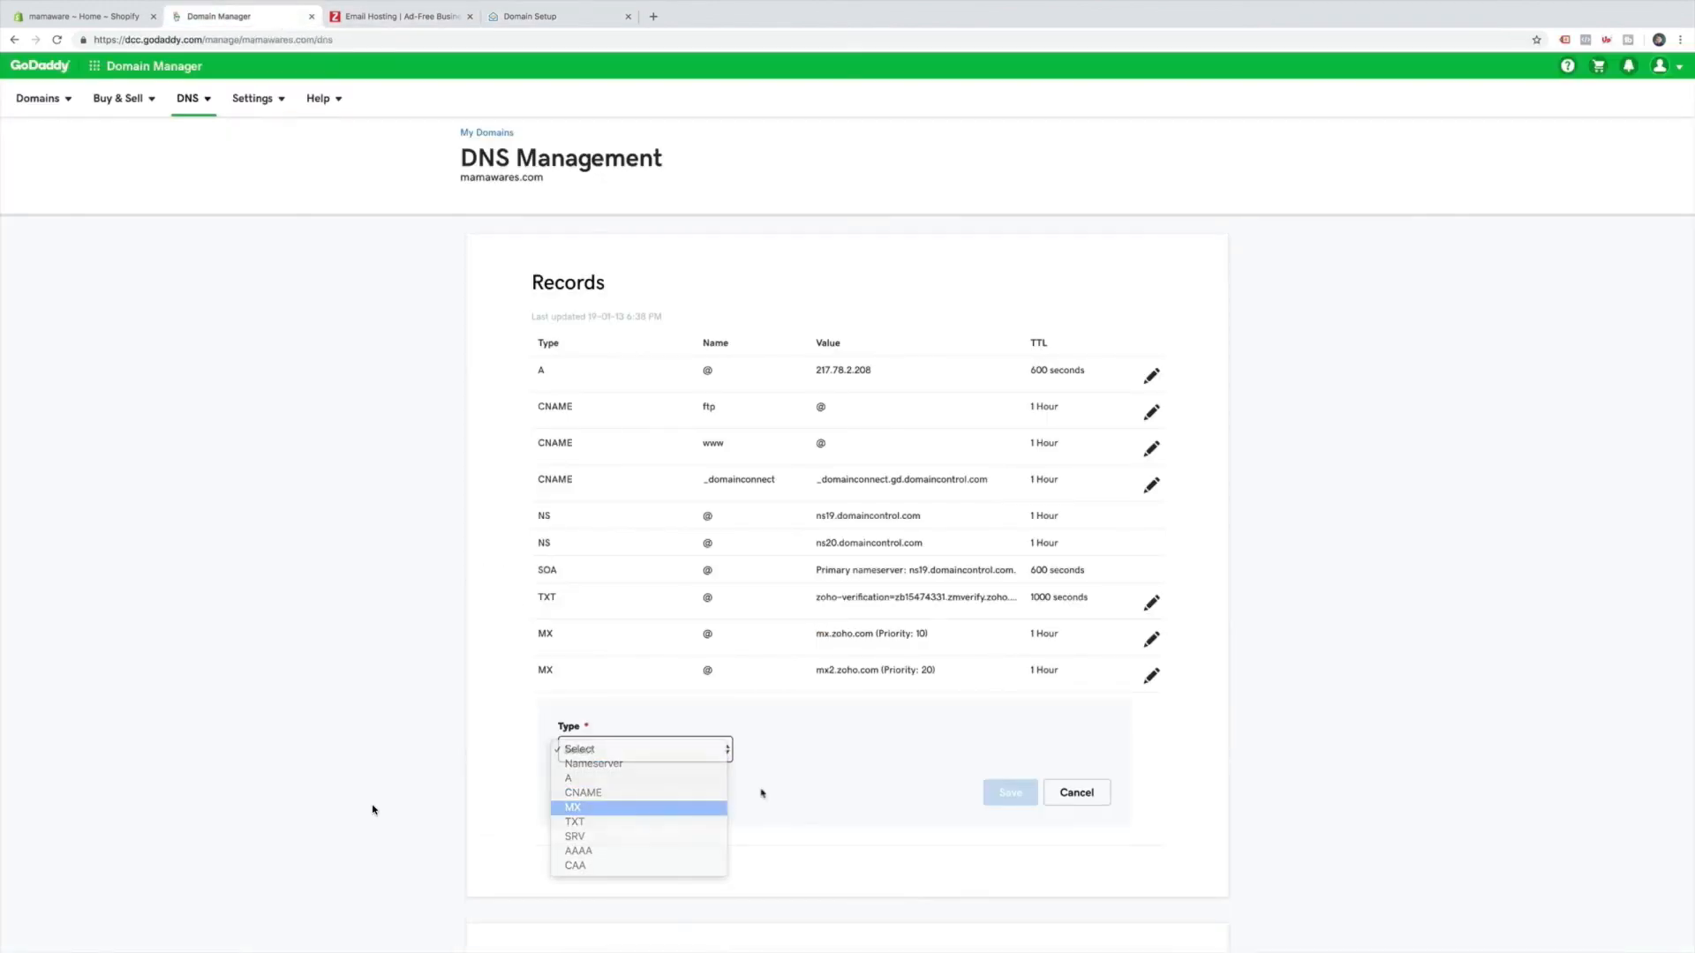
key(Tab)
text(@)
Point the record to mx3.zoho.com with priority 50 and save it.
click(970, 759)
key(ctrl+v)
click(660, 813)
text(50)
click(1006, 853)
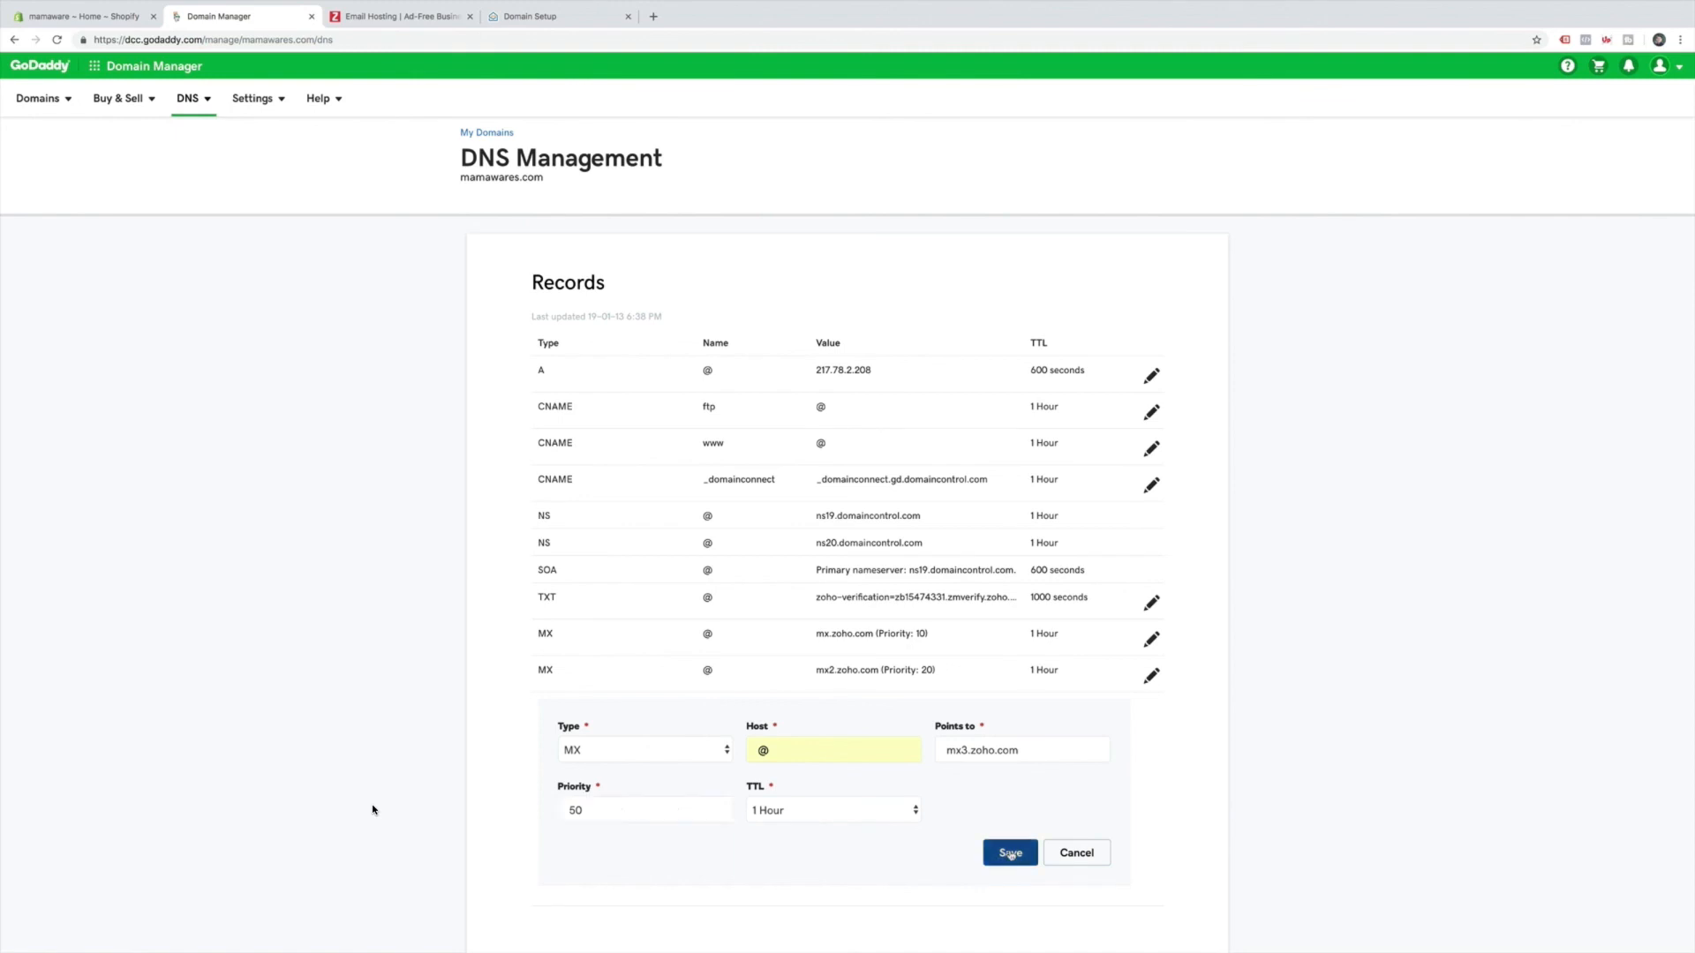
Run Zoho's MX lookup, which finds no MX records yet, and continue the setup.
click(537, 19)
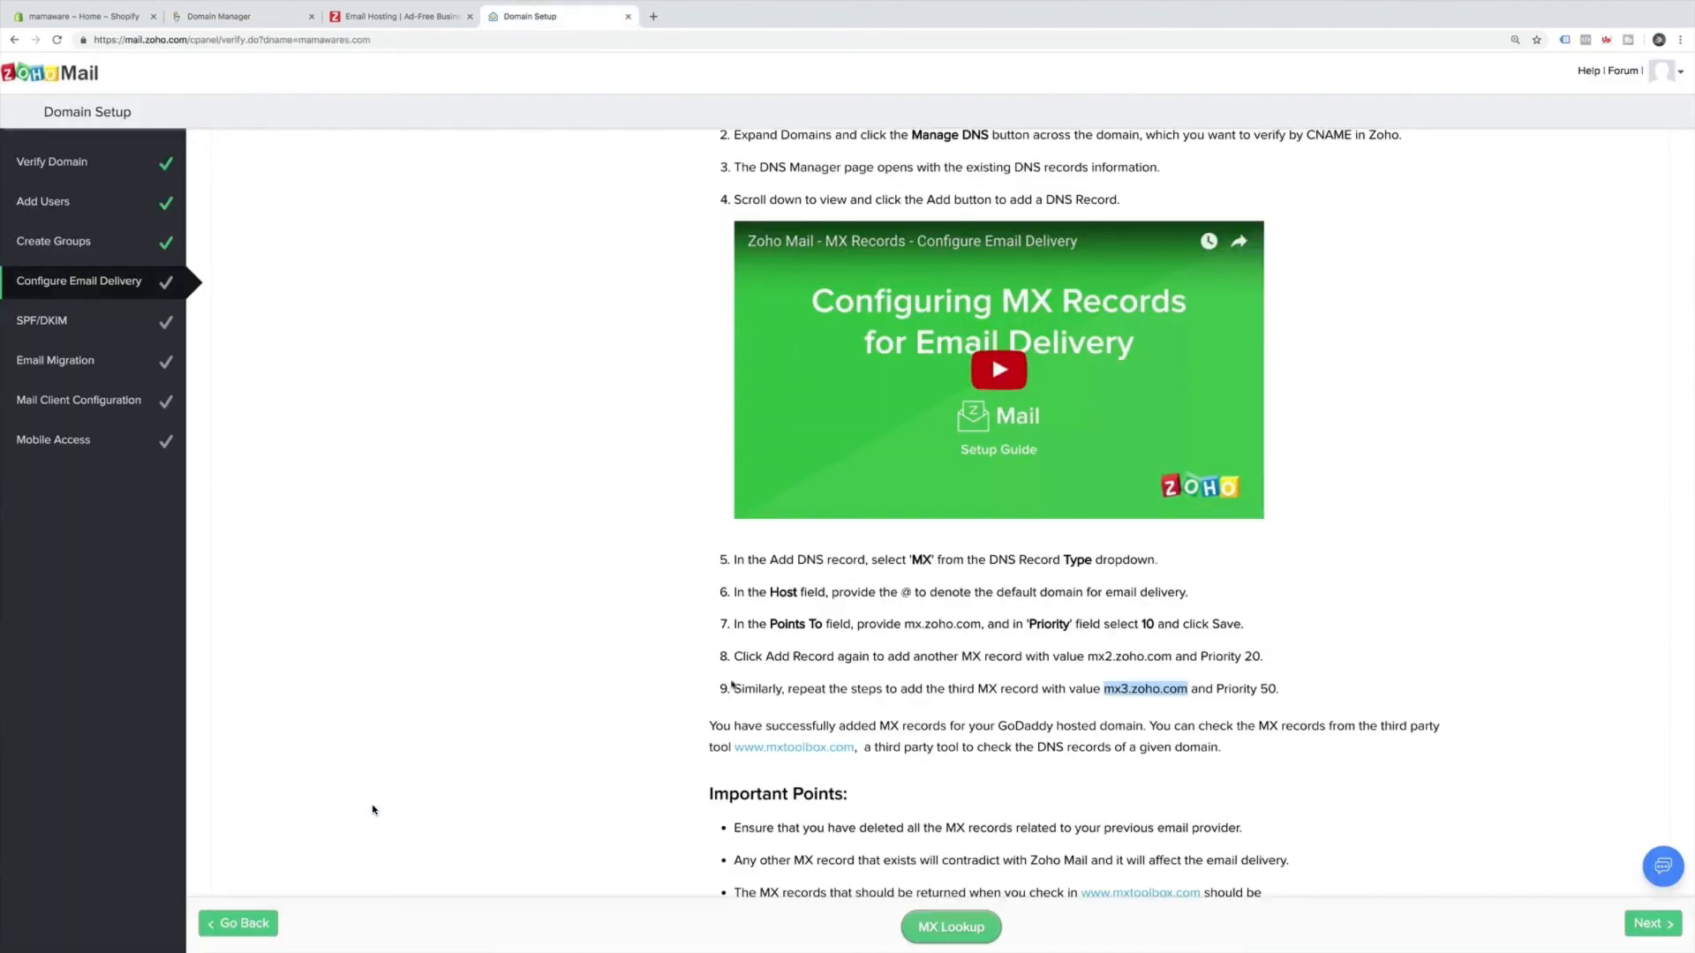
scroll(699, 687, down, 3)
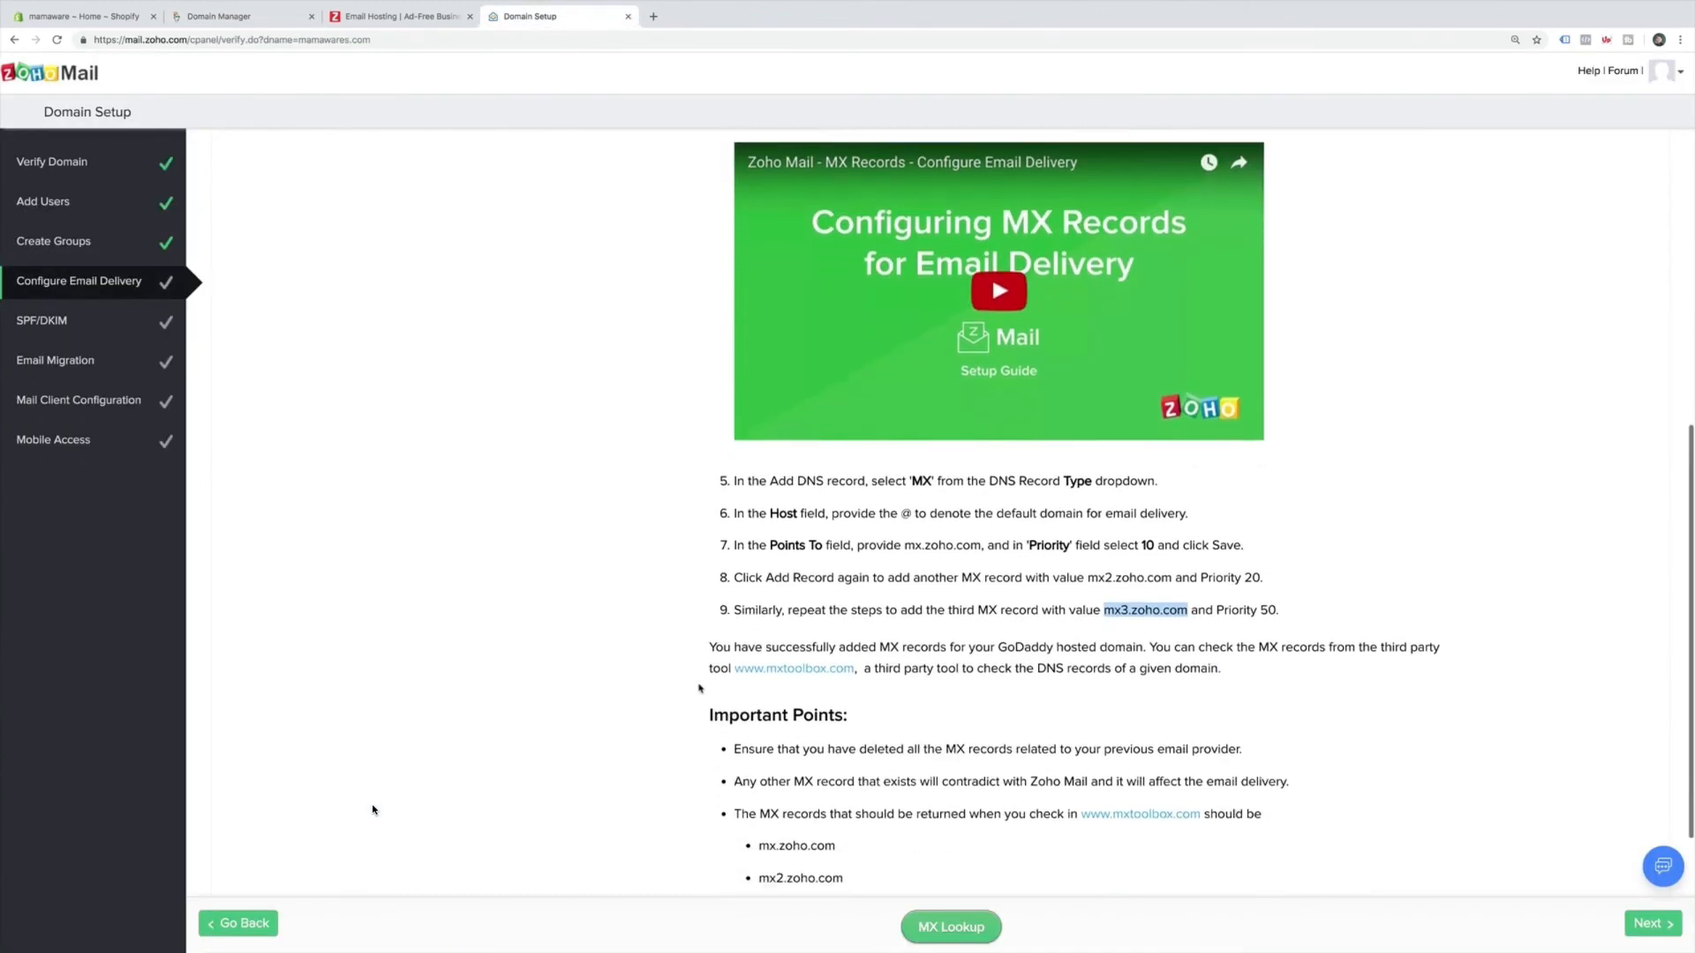
scroll(698, 688, down, 5)
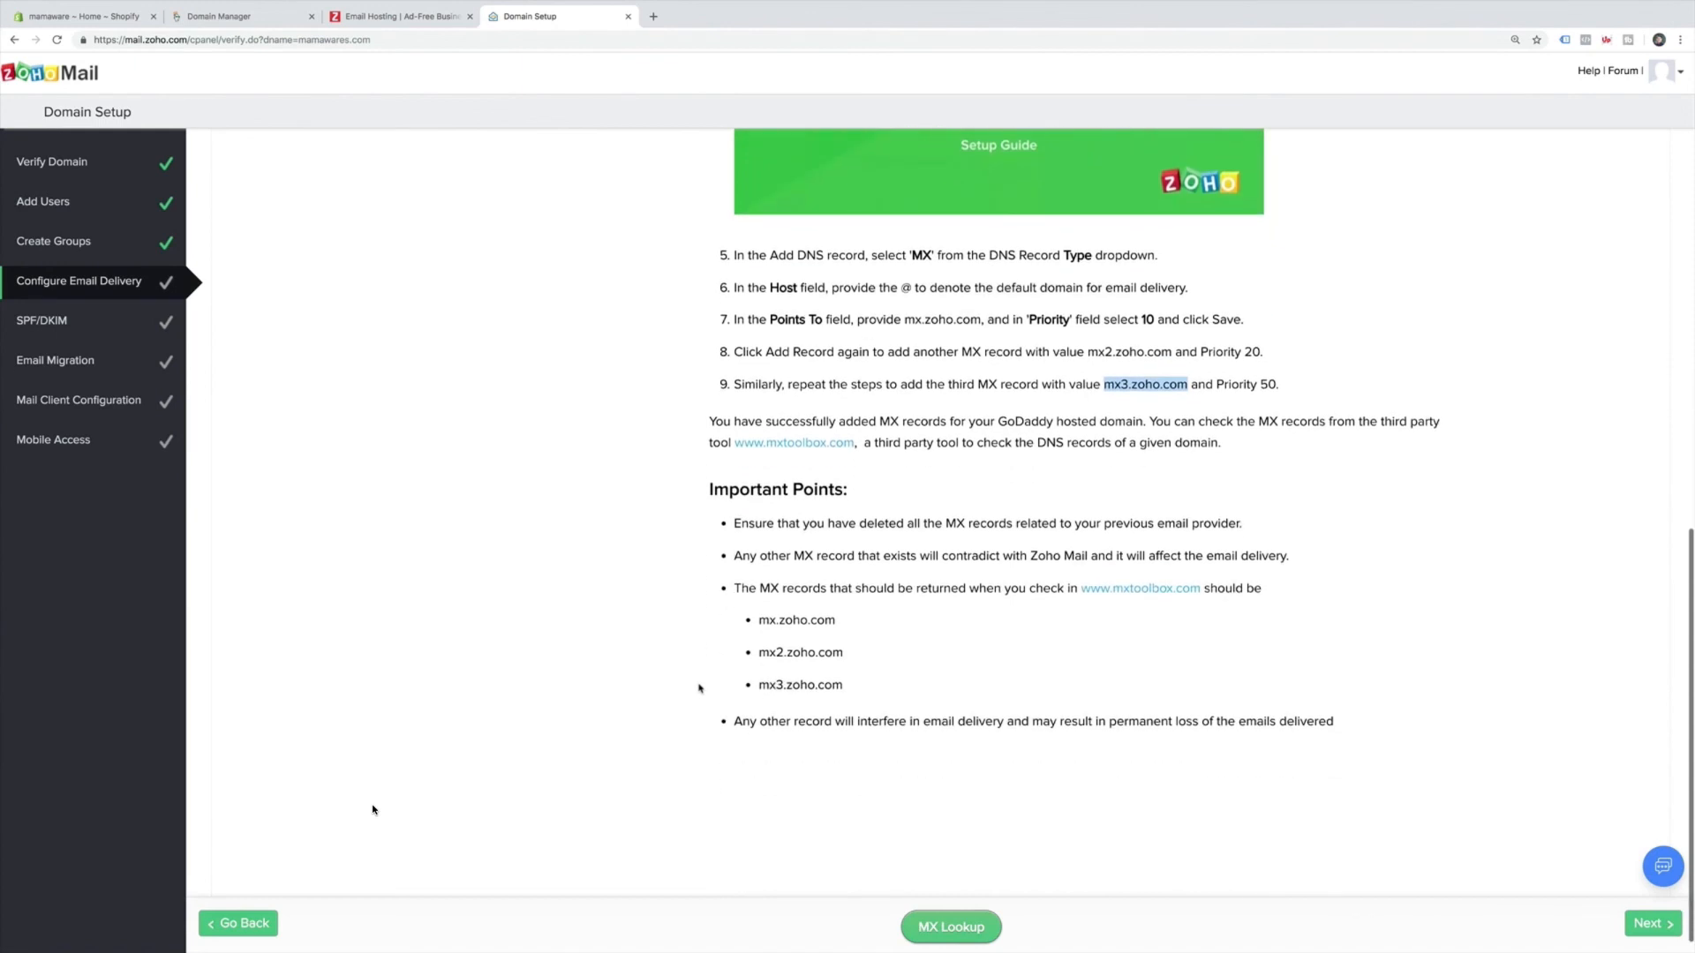
click(966, 931)
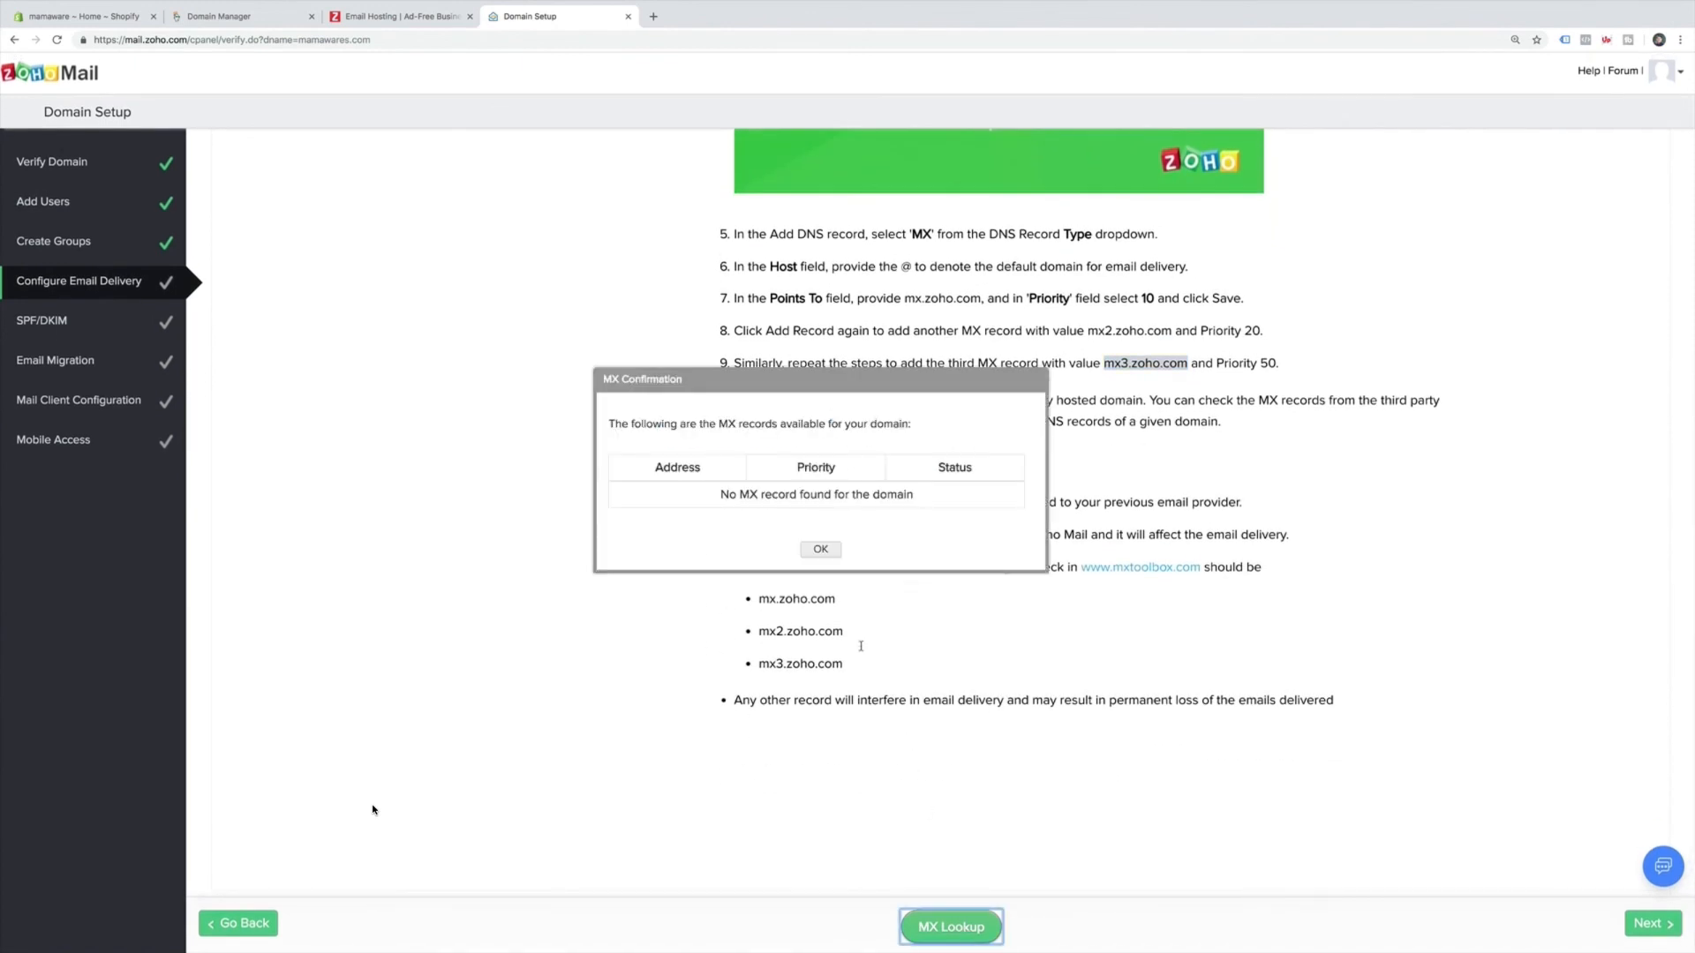
click(820, 549)
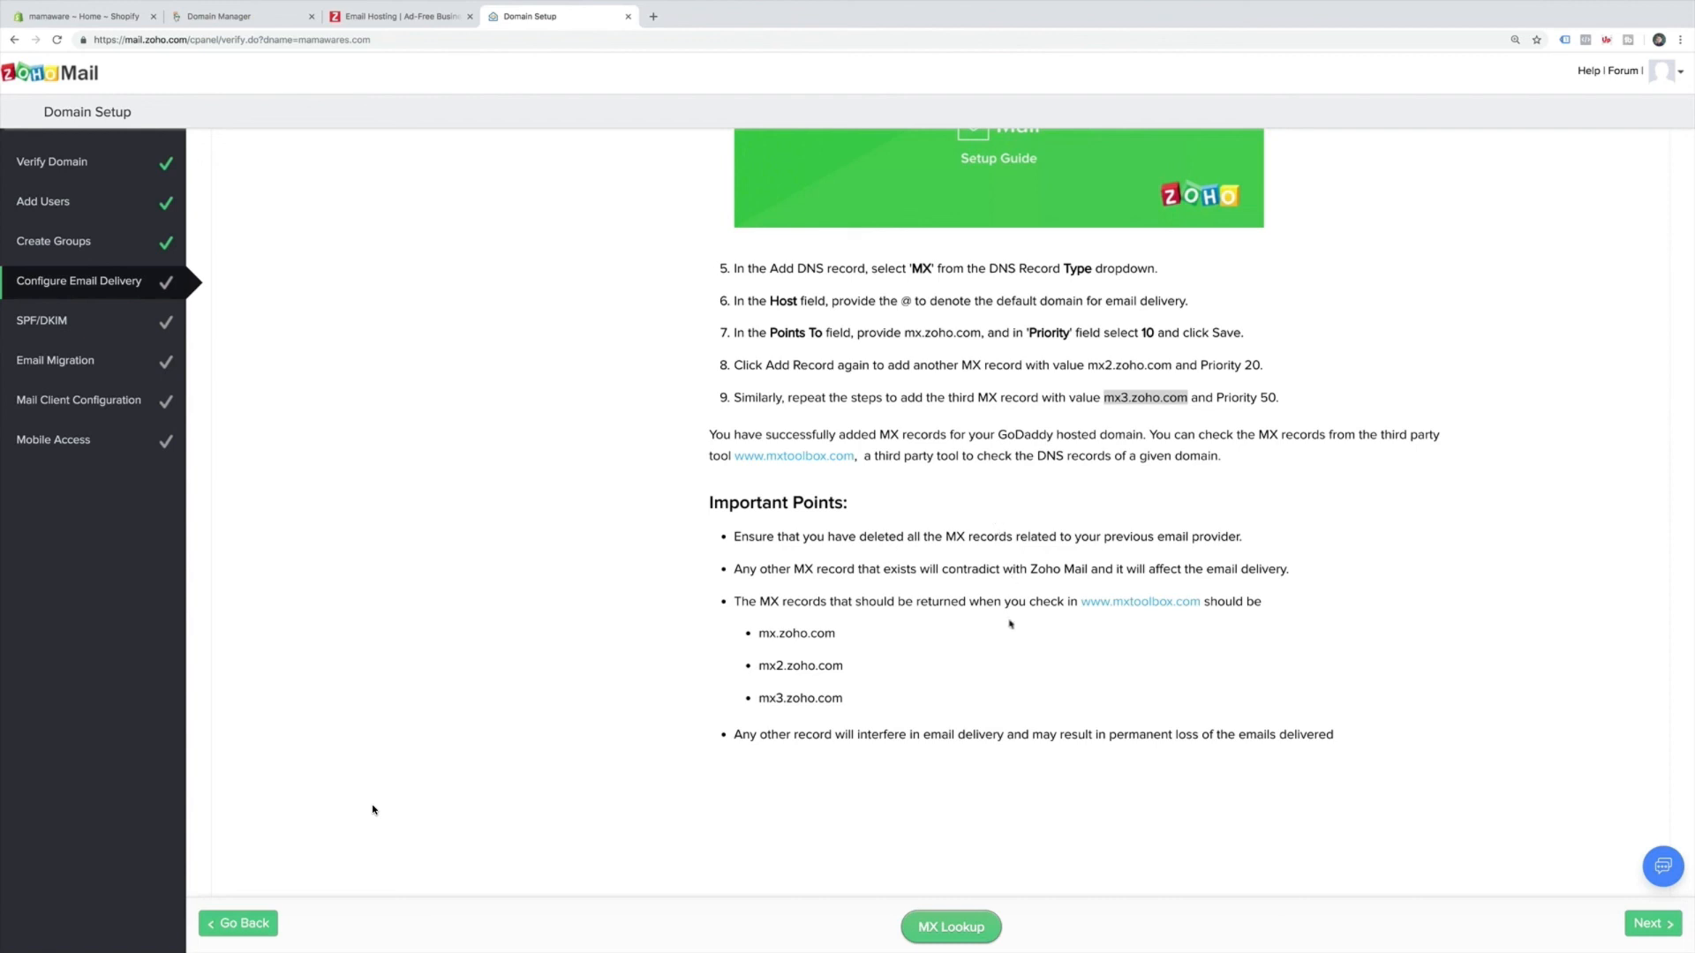
click(1634, 927)
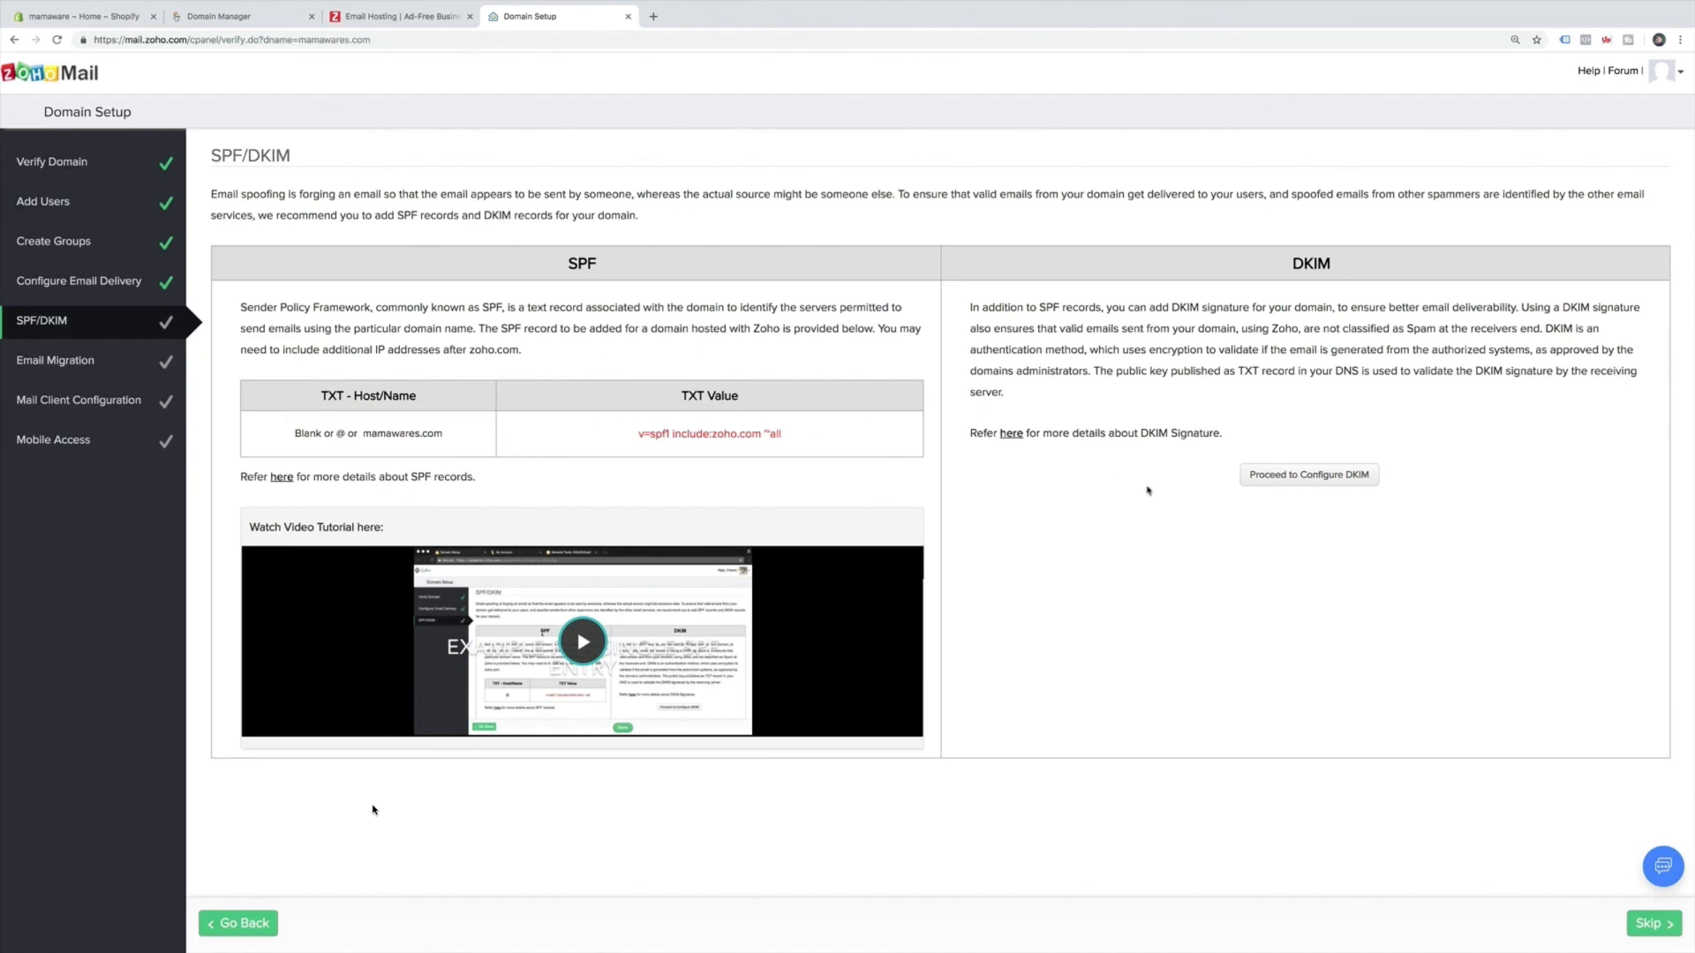
Skip SPF/DKIM and email migration, pass mail client configuration, and skip mobile access.
scroll(697, 649, down, 1)
scroll(697, 649, up, 1)
click(1653, 919)
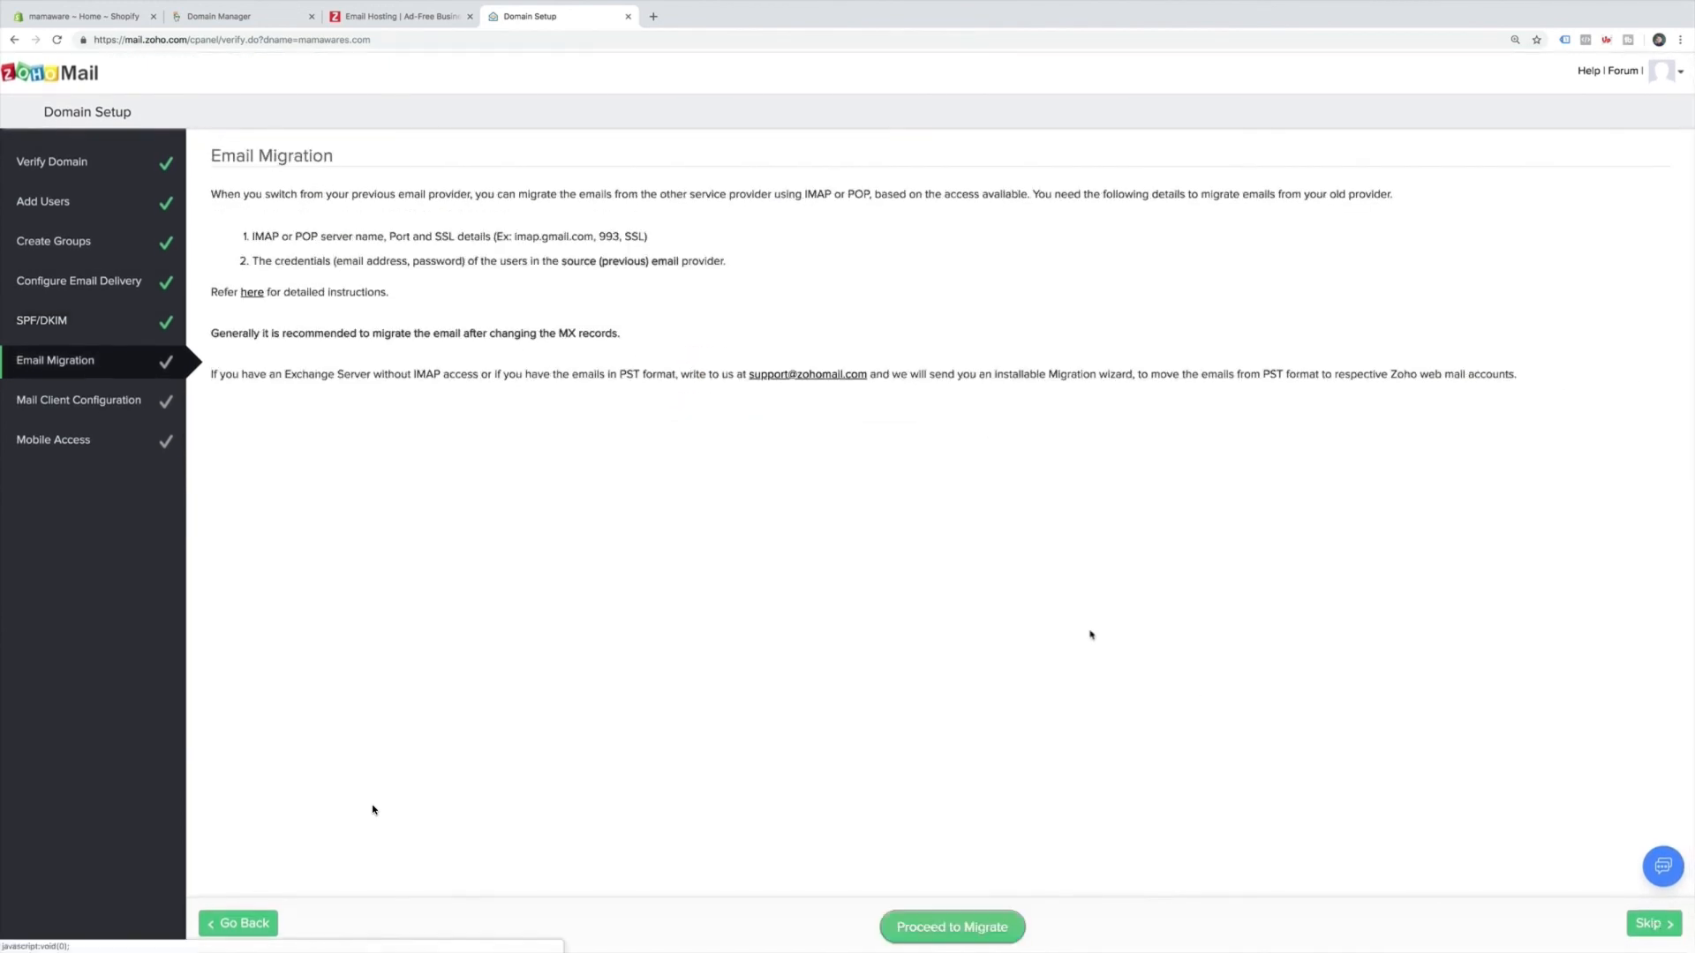
click(1651, 924)
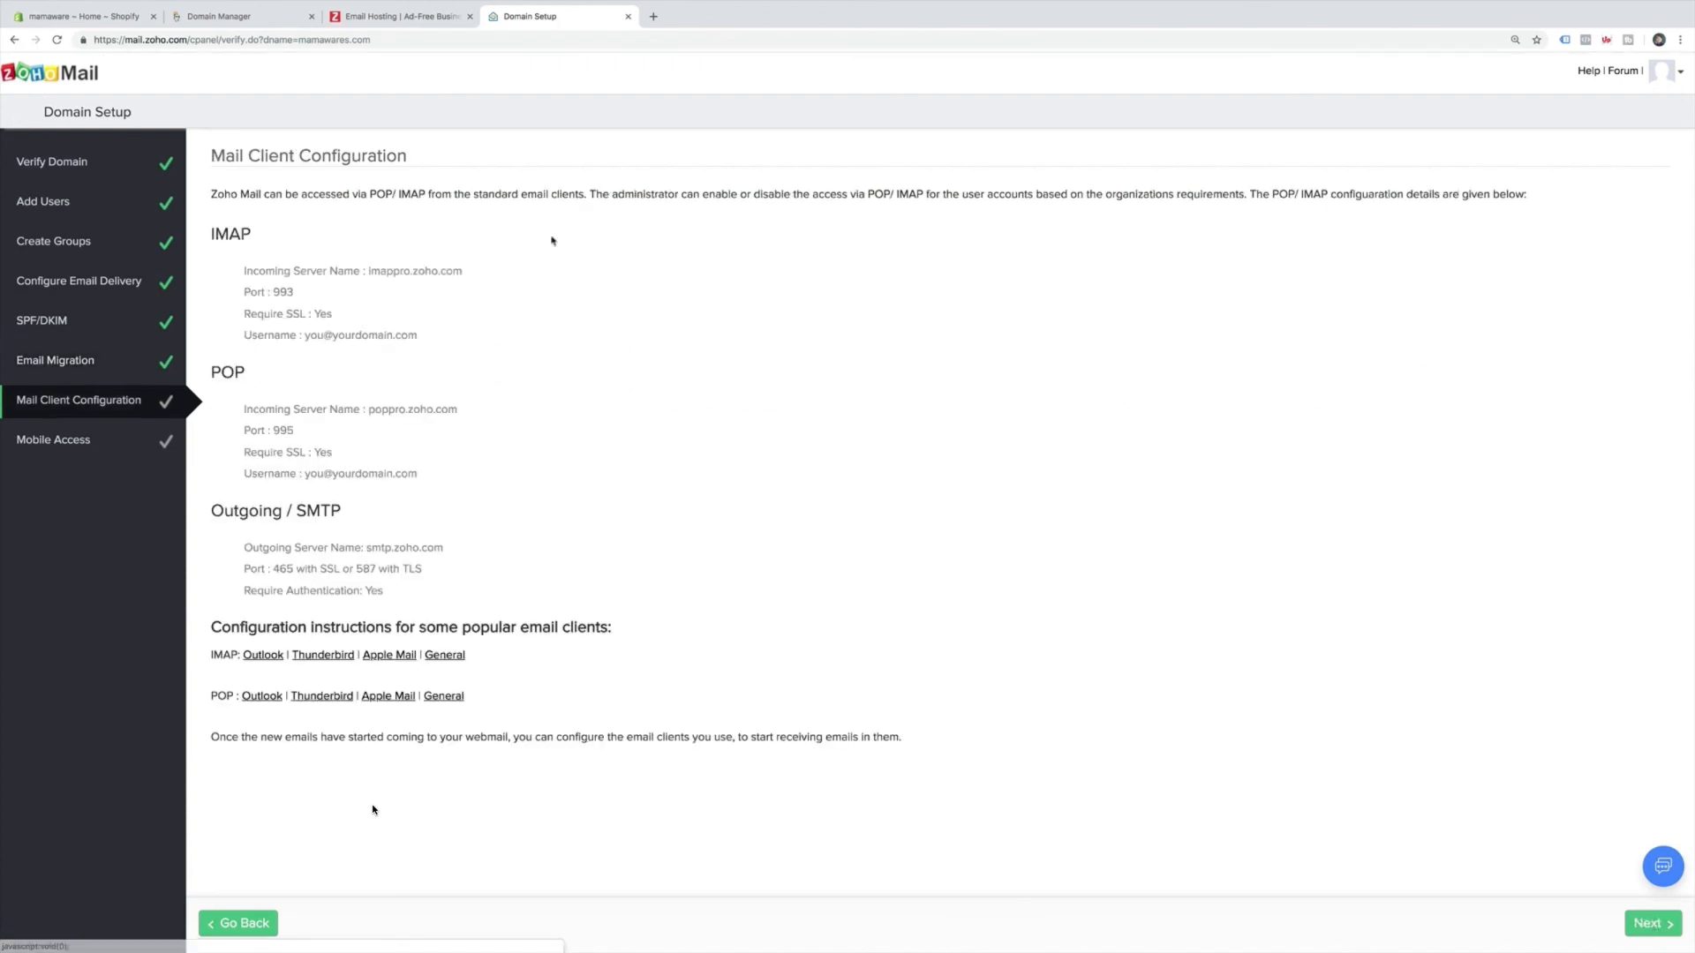
click(1640, 923)
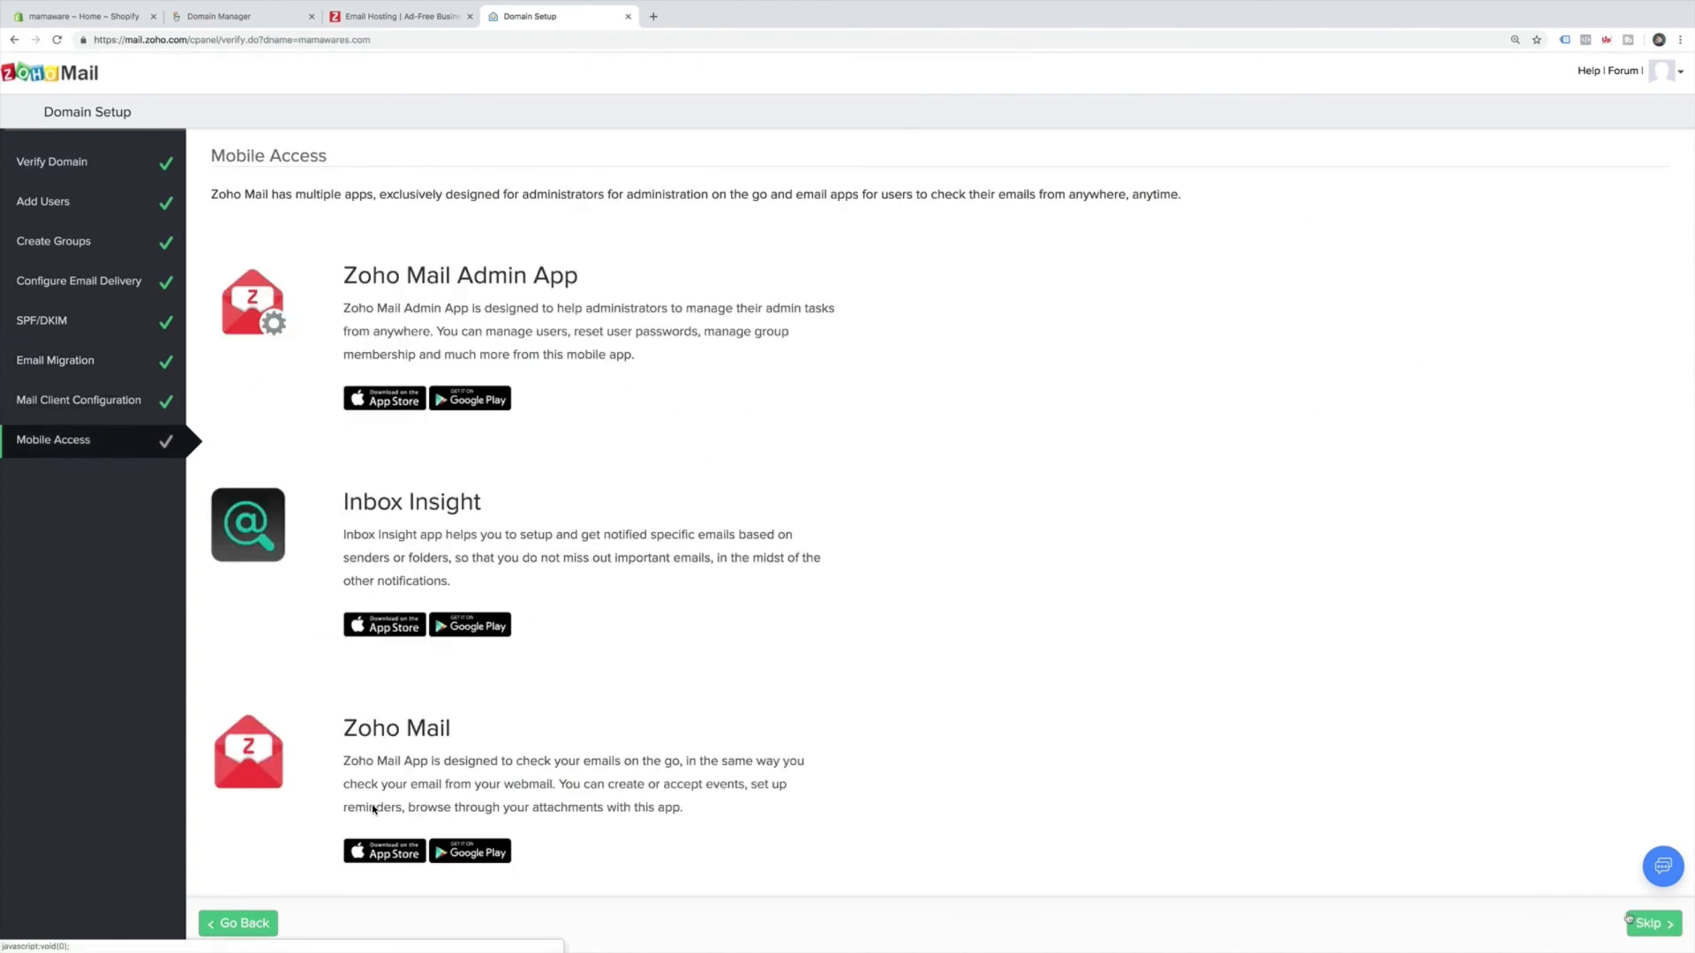
click(1643, 922)
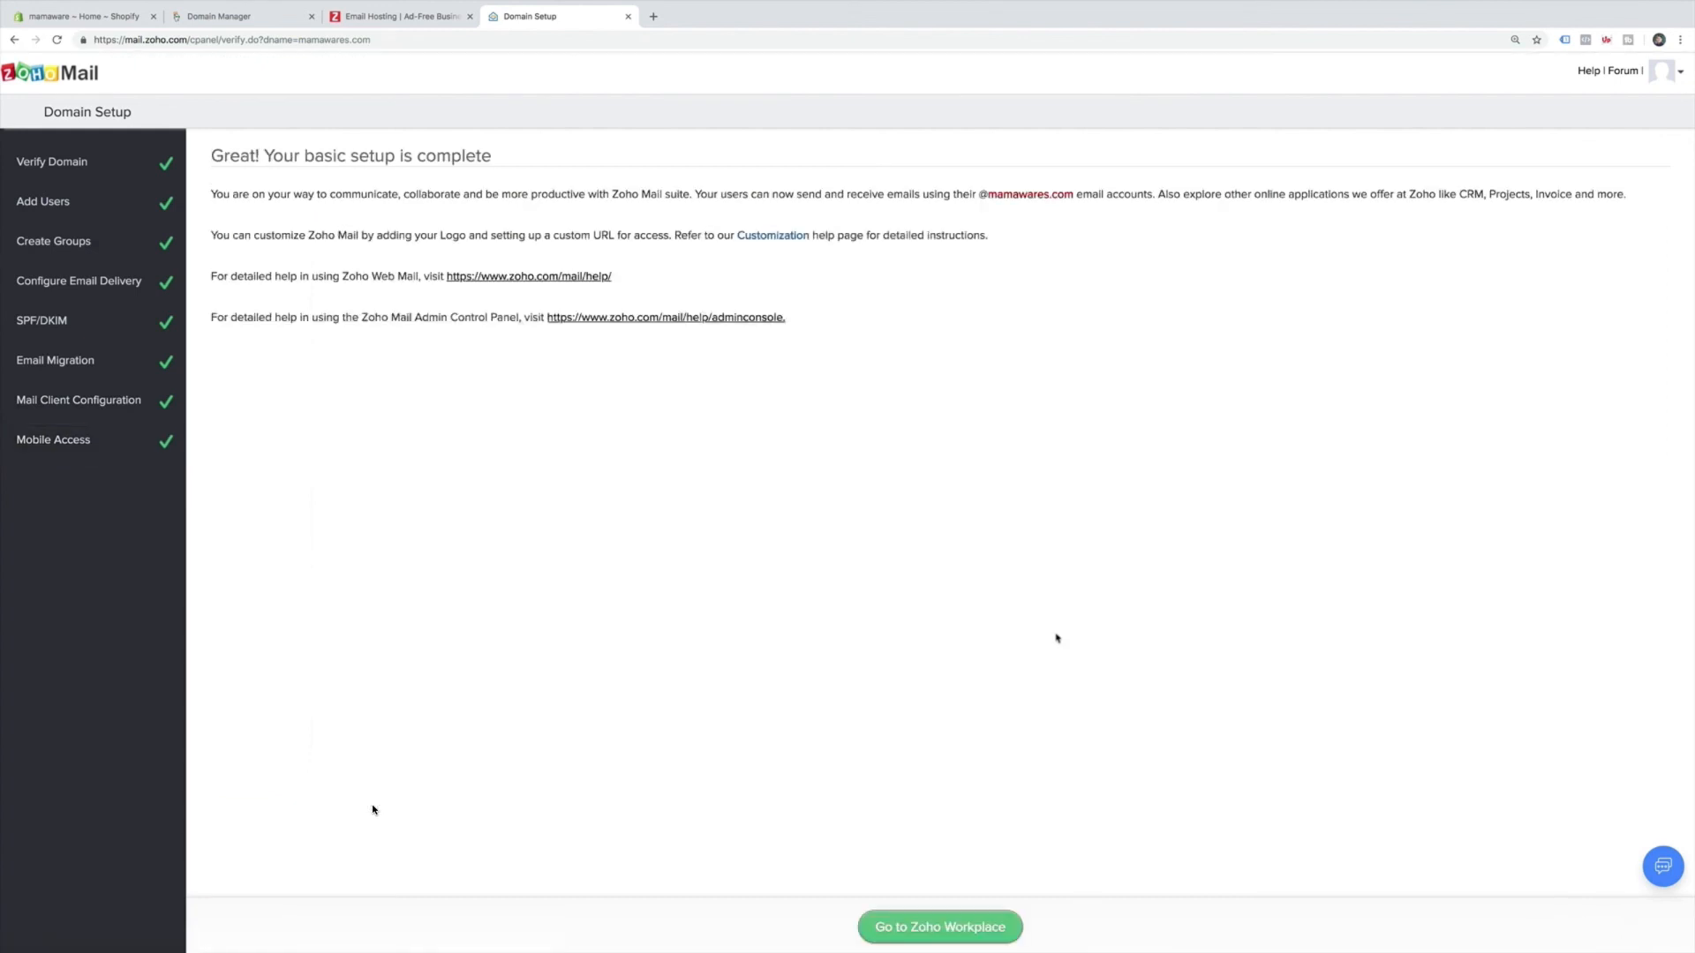
Enter Zoho Workplace, open the Mail inbox, and close the welcome carousel and onboarding panel.
click(1000, 934)
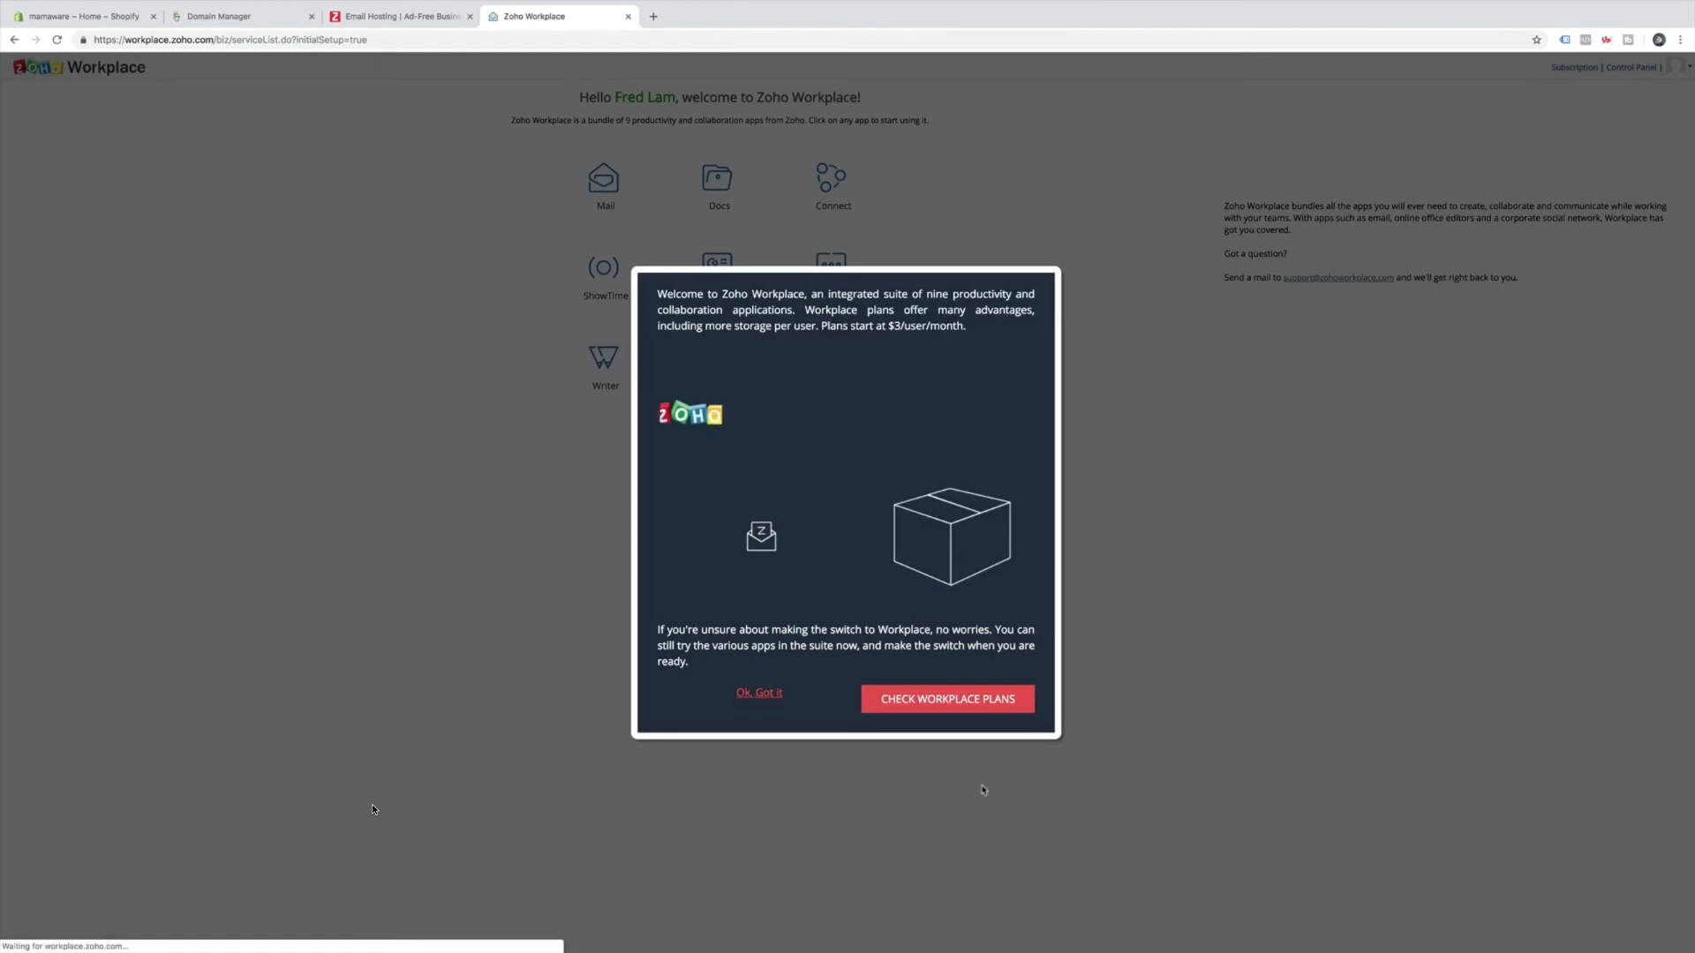
click(758, 693)
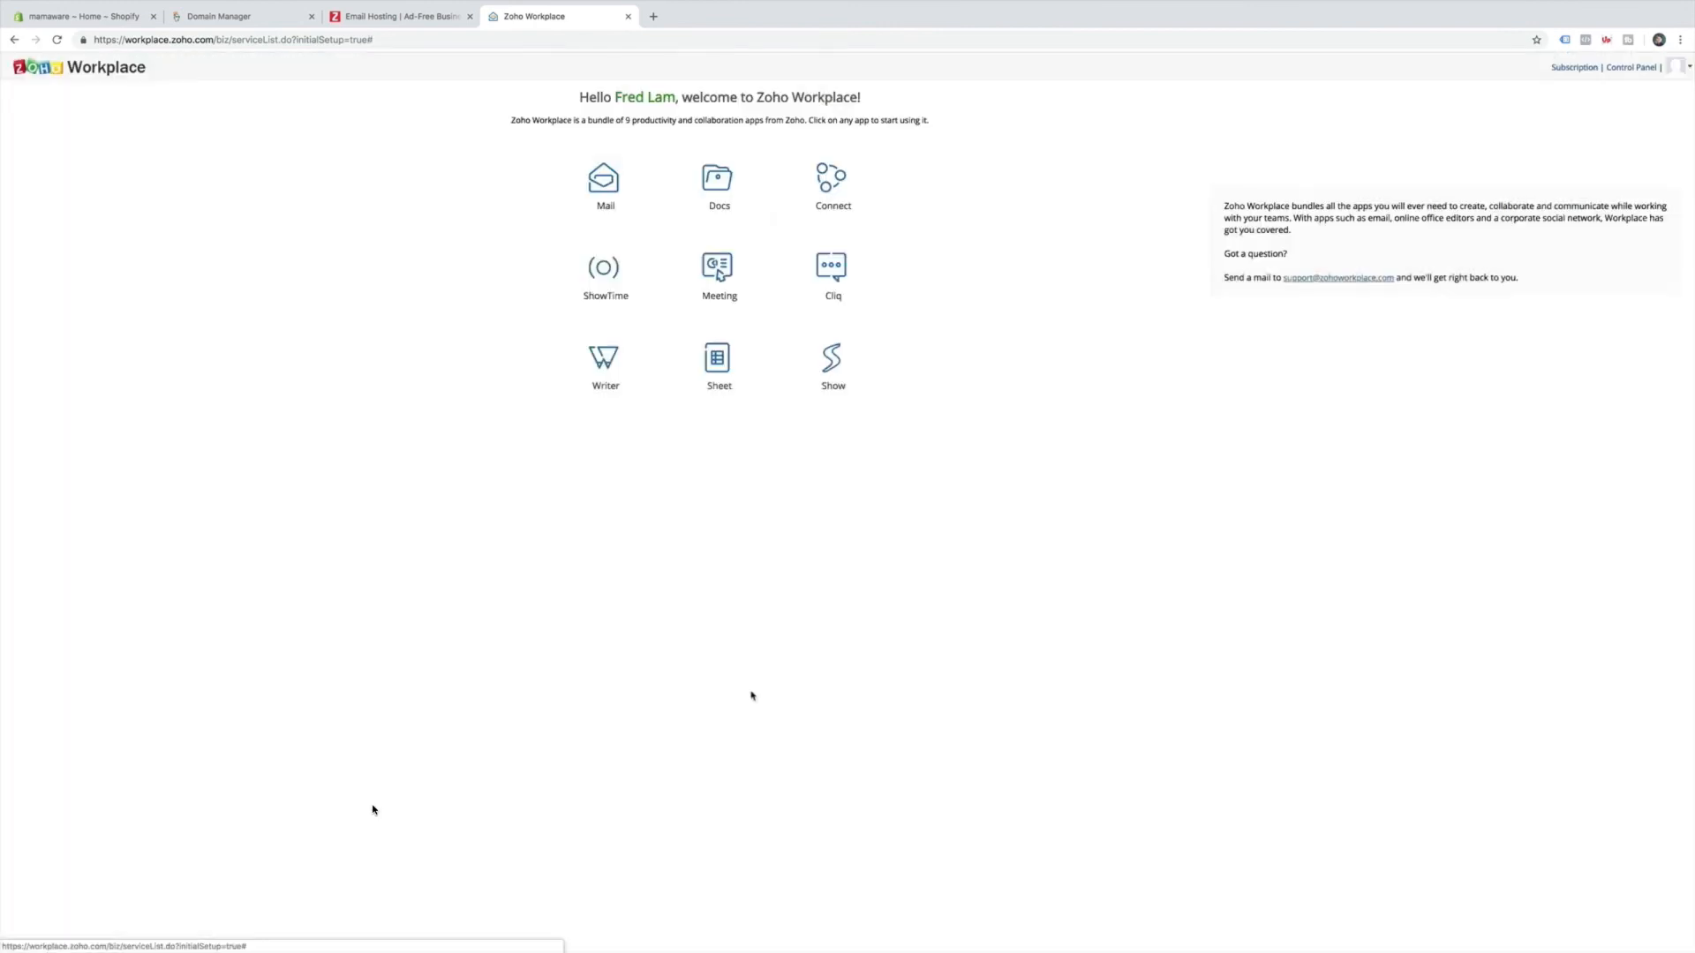
click(603, 168)
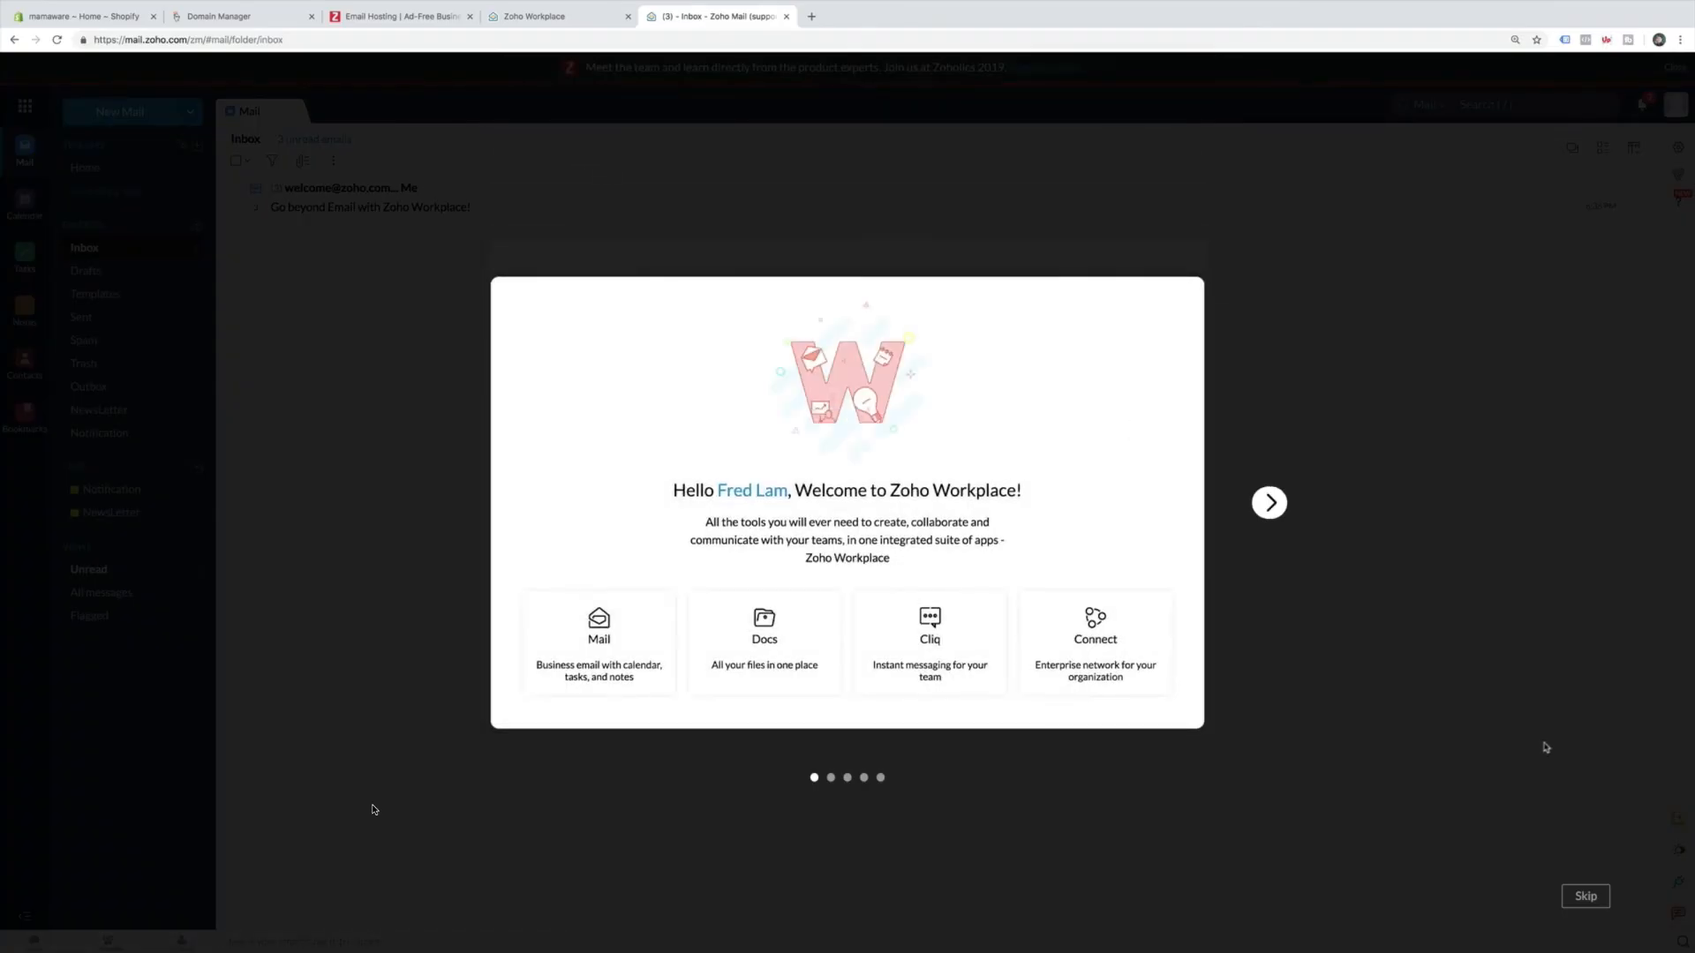
click(1583, 897)
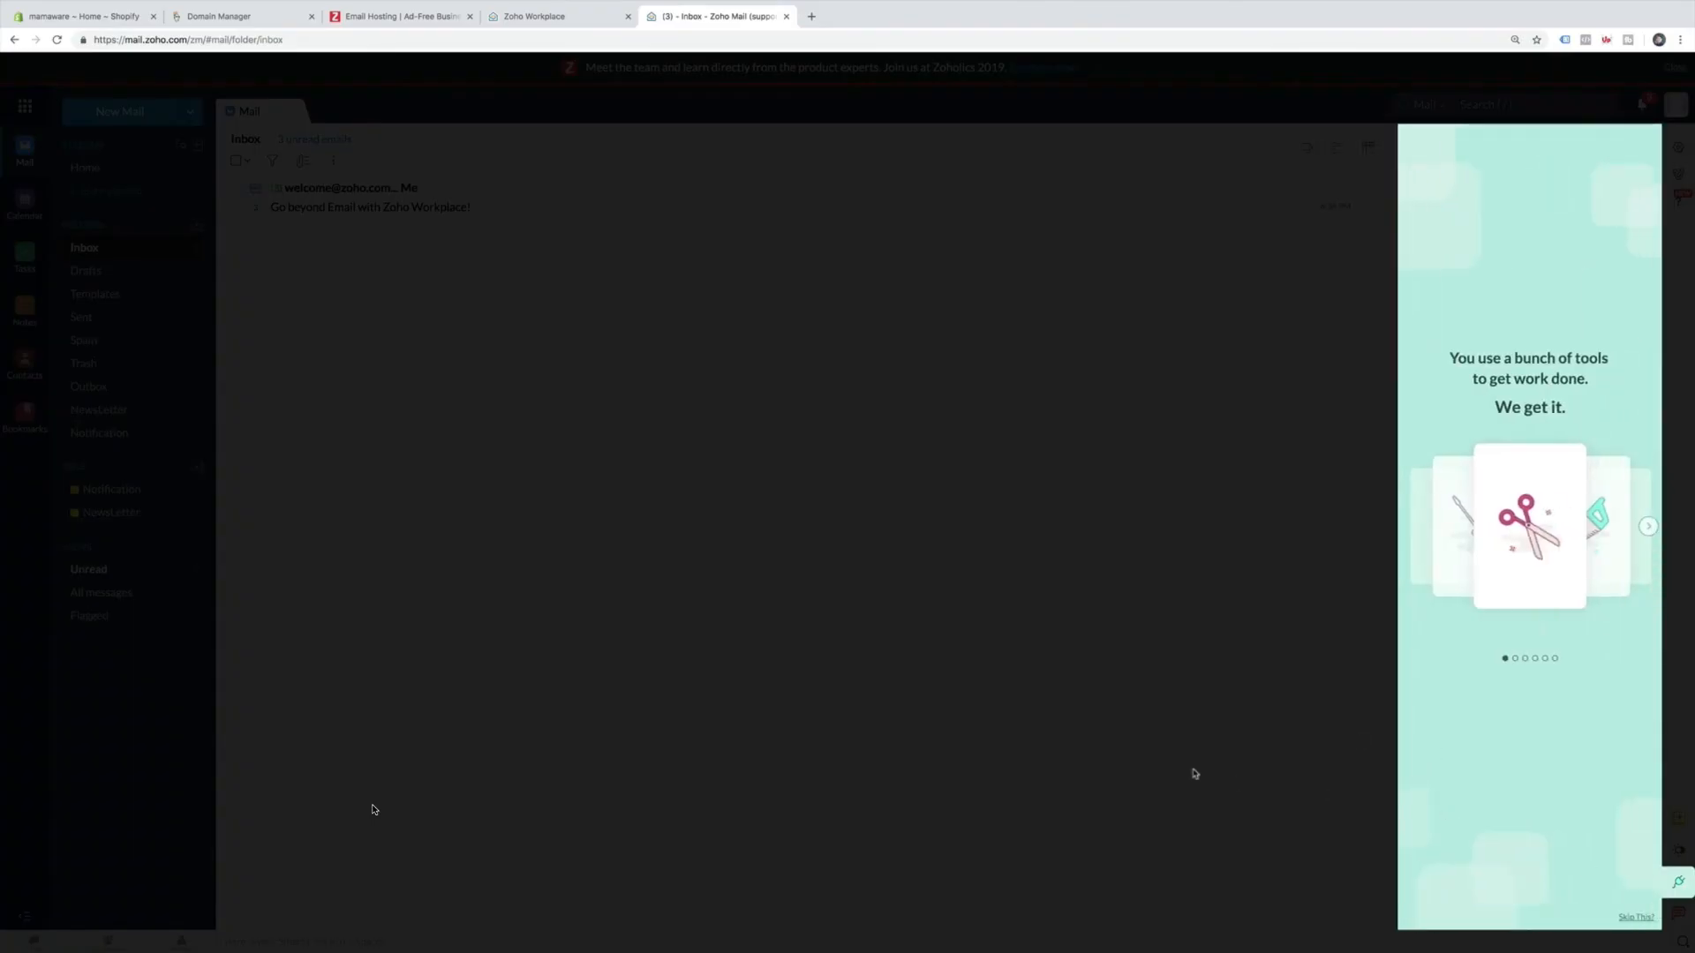
click(1632, 916)
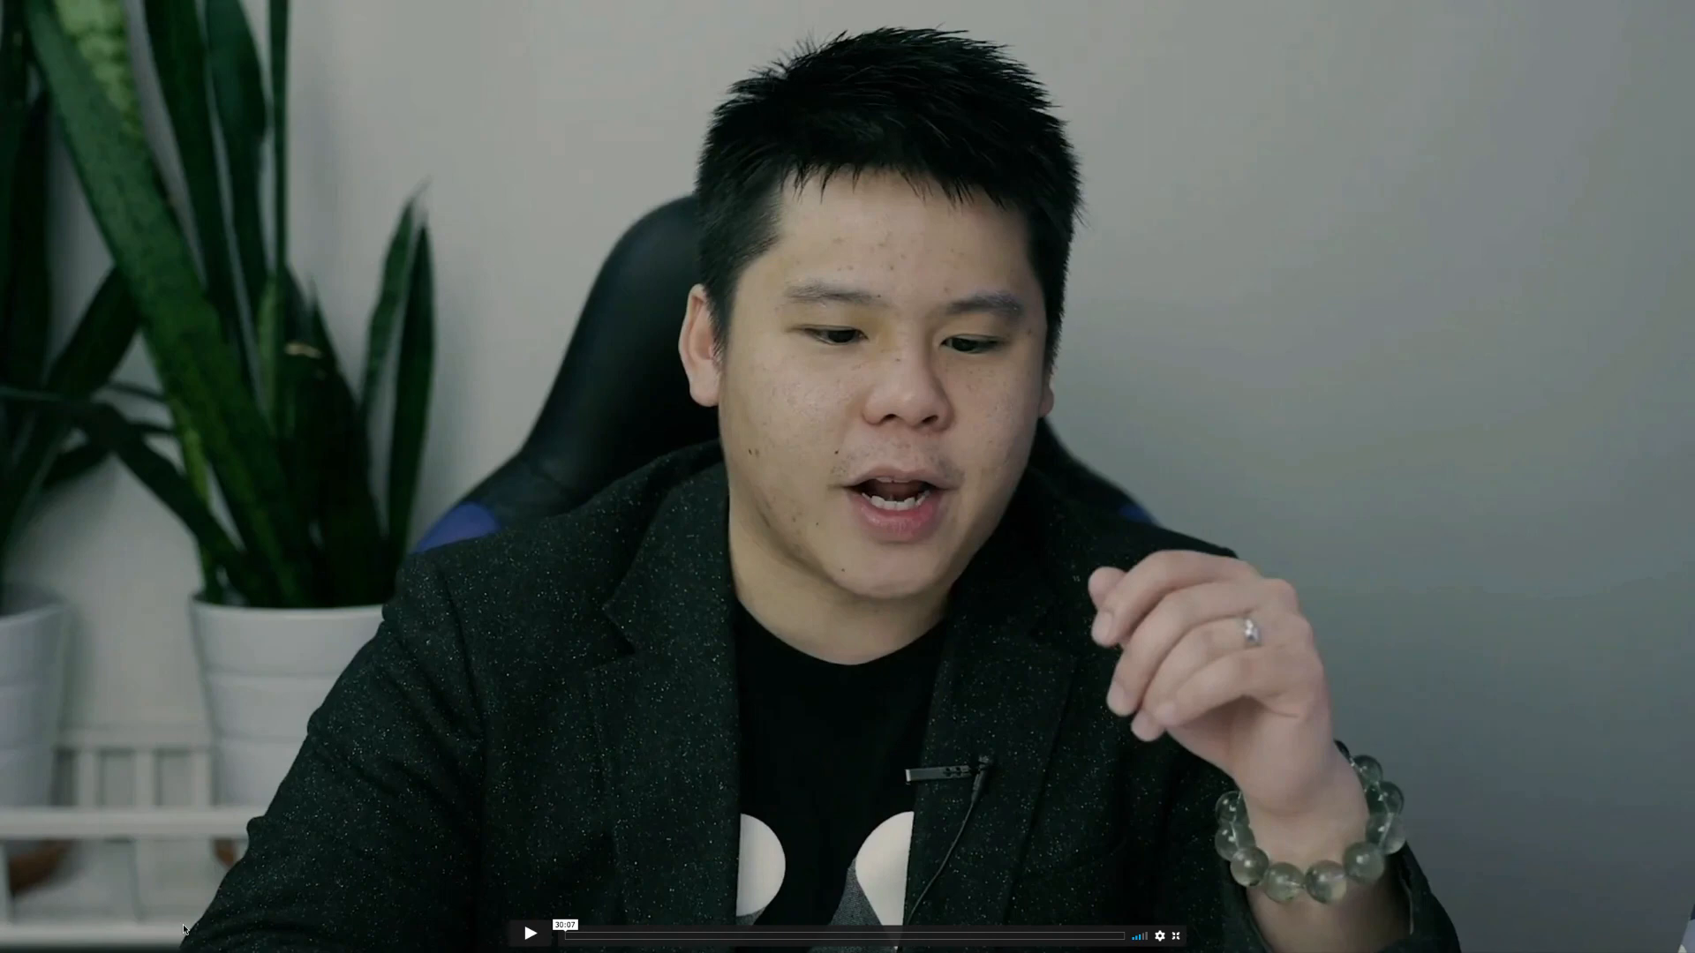
Exit full screen on the lesson video to show the Business Assets Setup course page.
click(1176, 936)
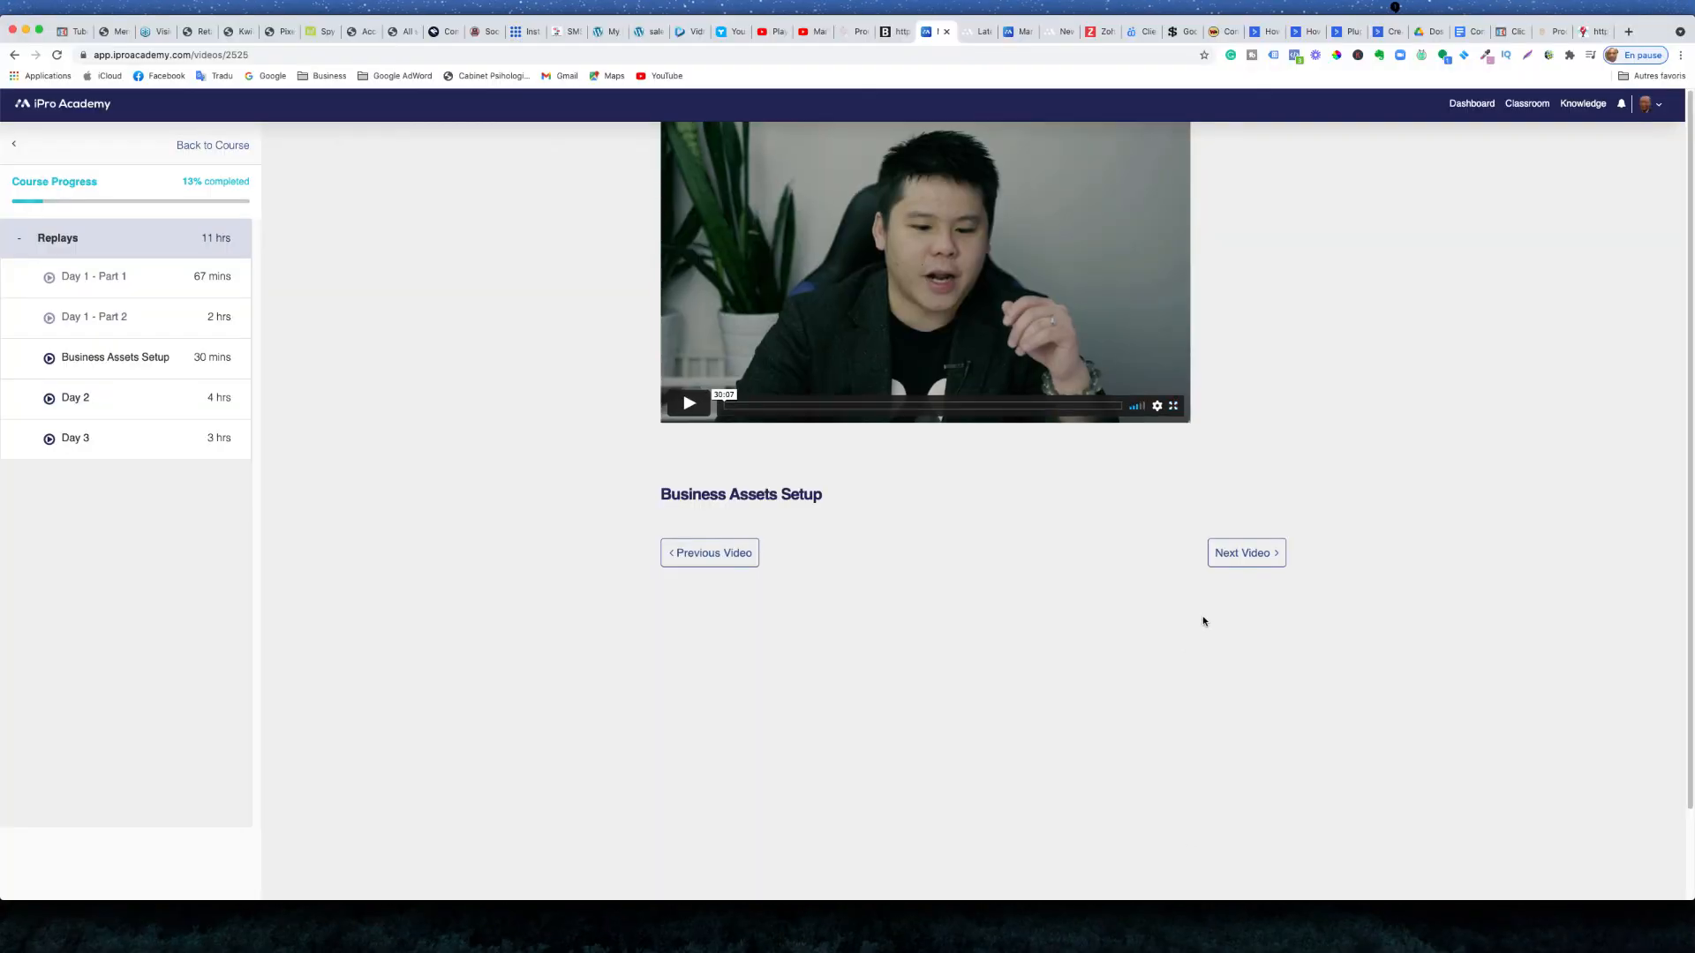
click(1287, 936)
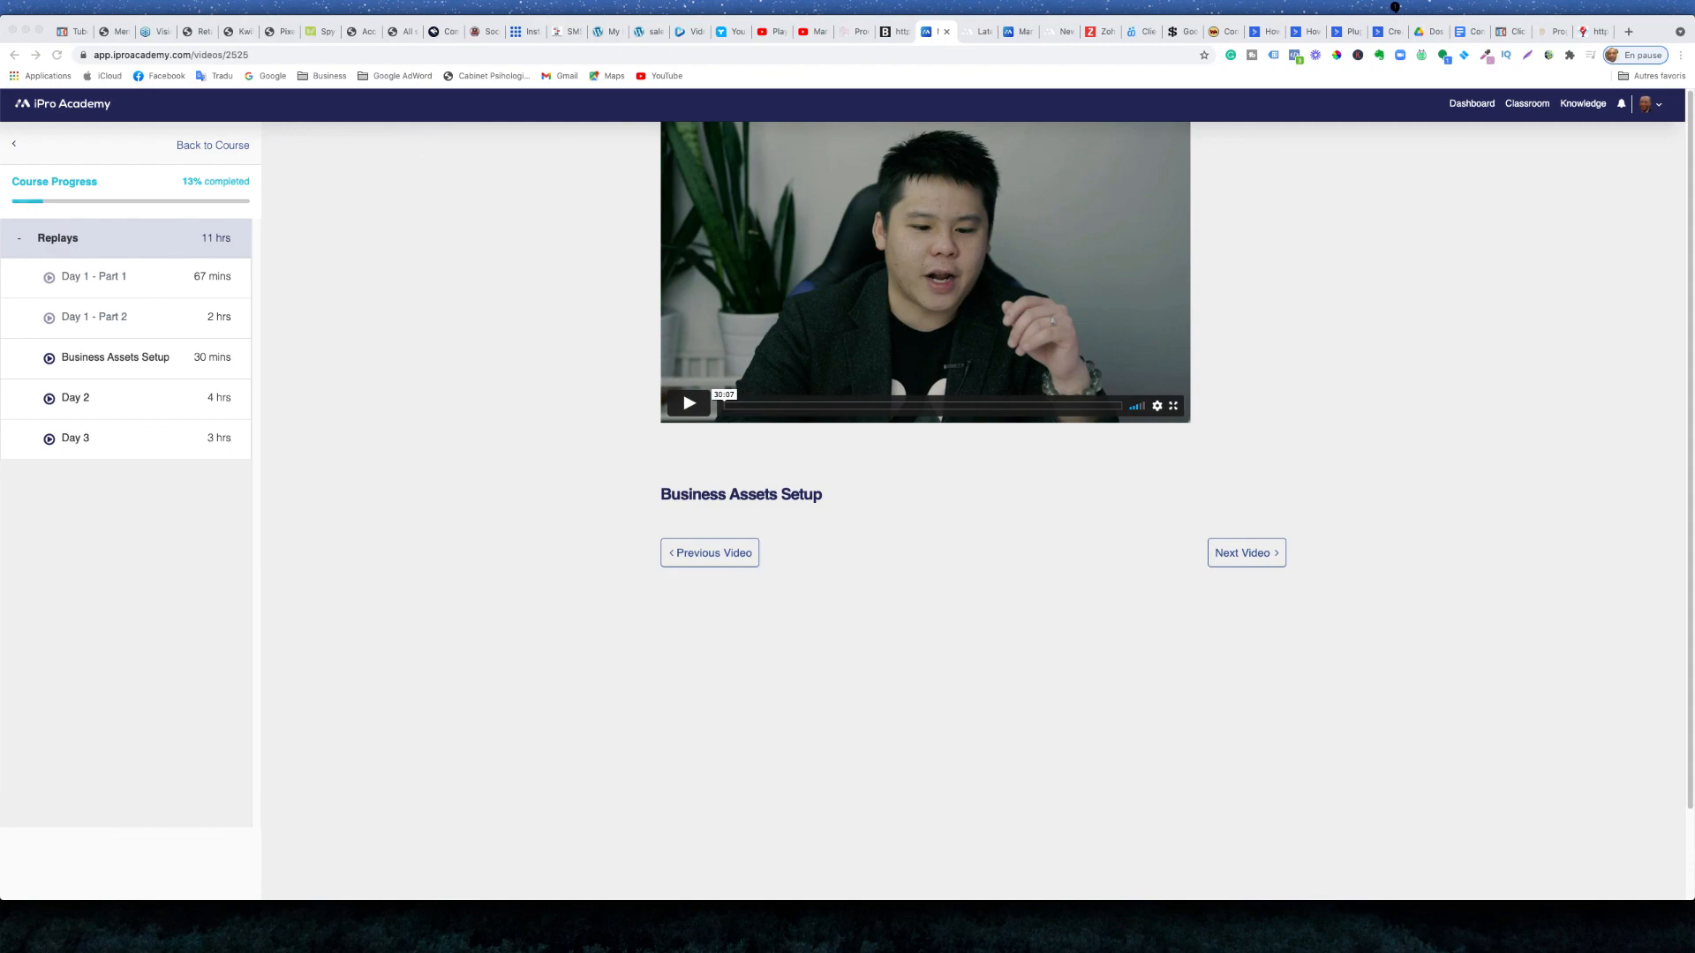